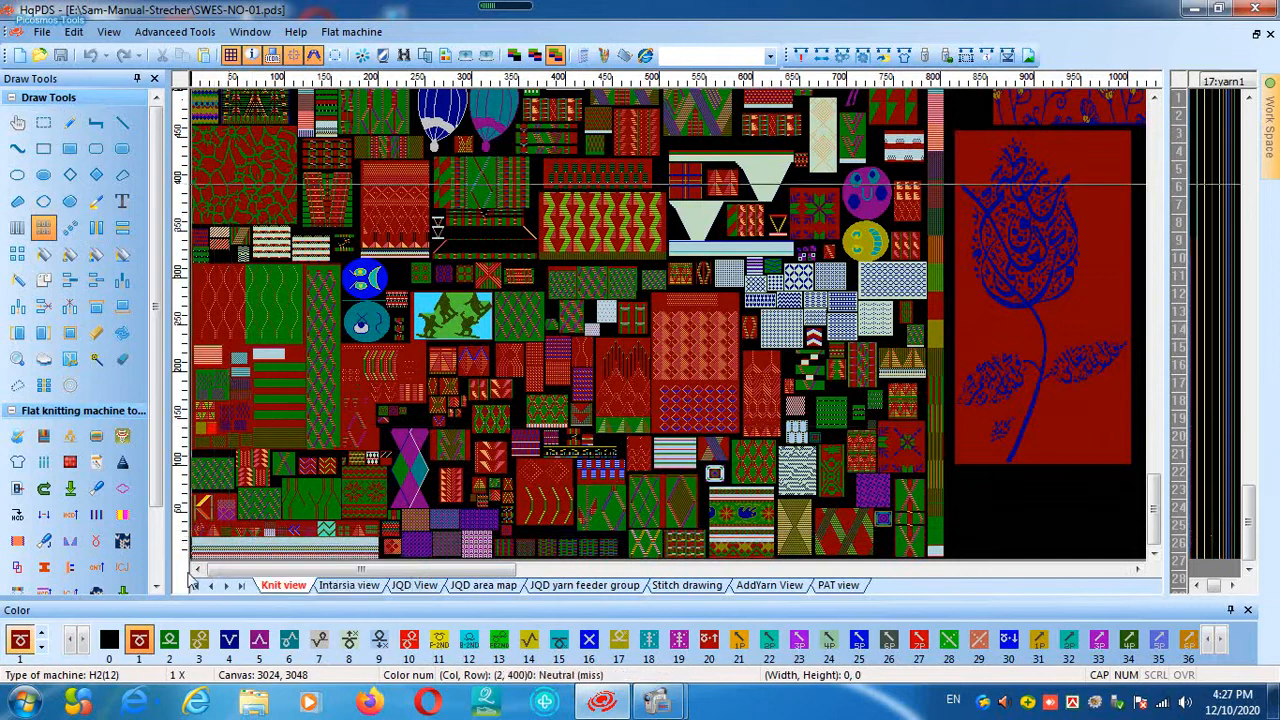
Zoom in on the lowest row of sample patterns and examine the transfer and rib swatches from column 1 to about 135
{"action": "middle_click", "coordinate": [204, 529]}
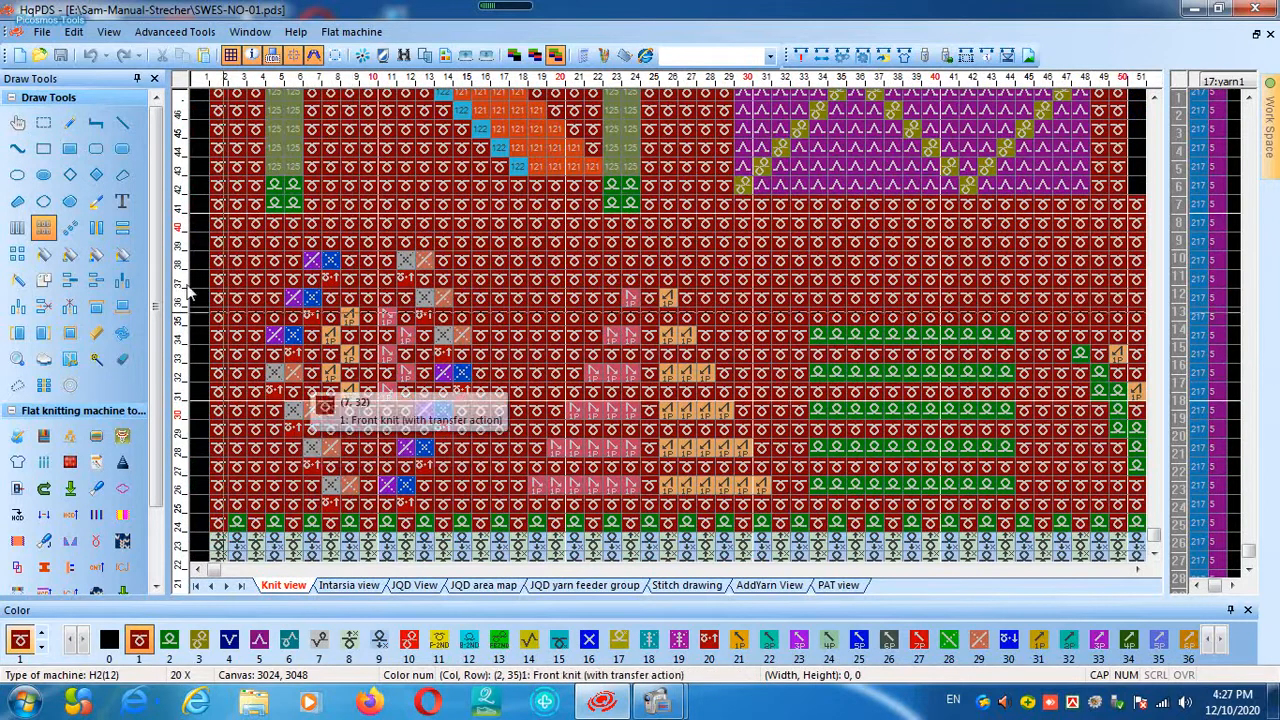
{"action": "left_click_drag", "start_coordinate": [824, 401], "coordinate": [671, 400]}
{"action": "left_click_drag", "start_coordinate": [960, 419], "coordinate": [744, 405]}
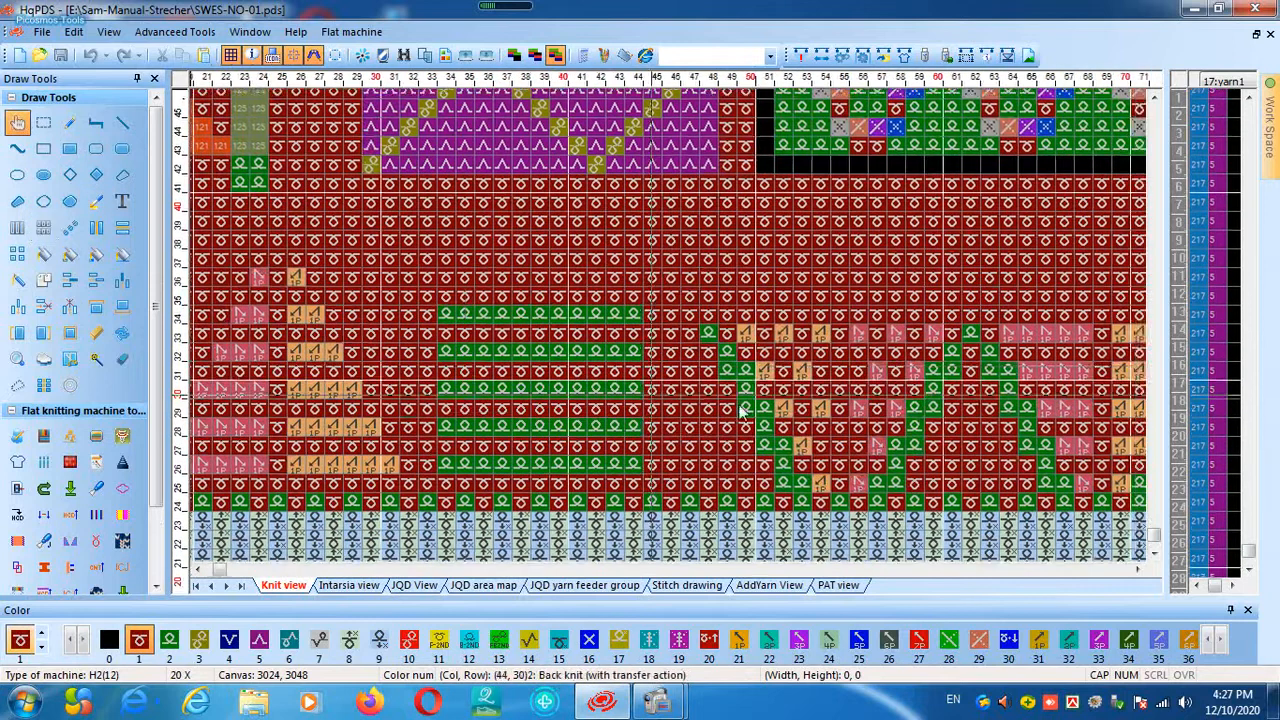
{"action": "left_click_drag", "start_coordinate": [874, 418], "coordinate": [521, 403]}
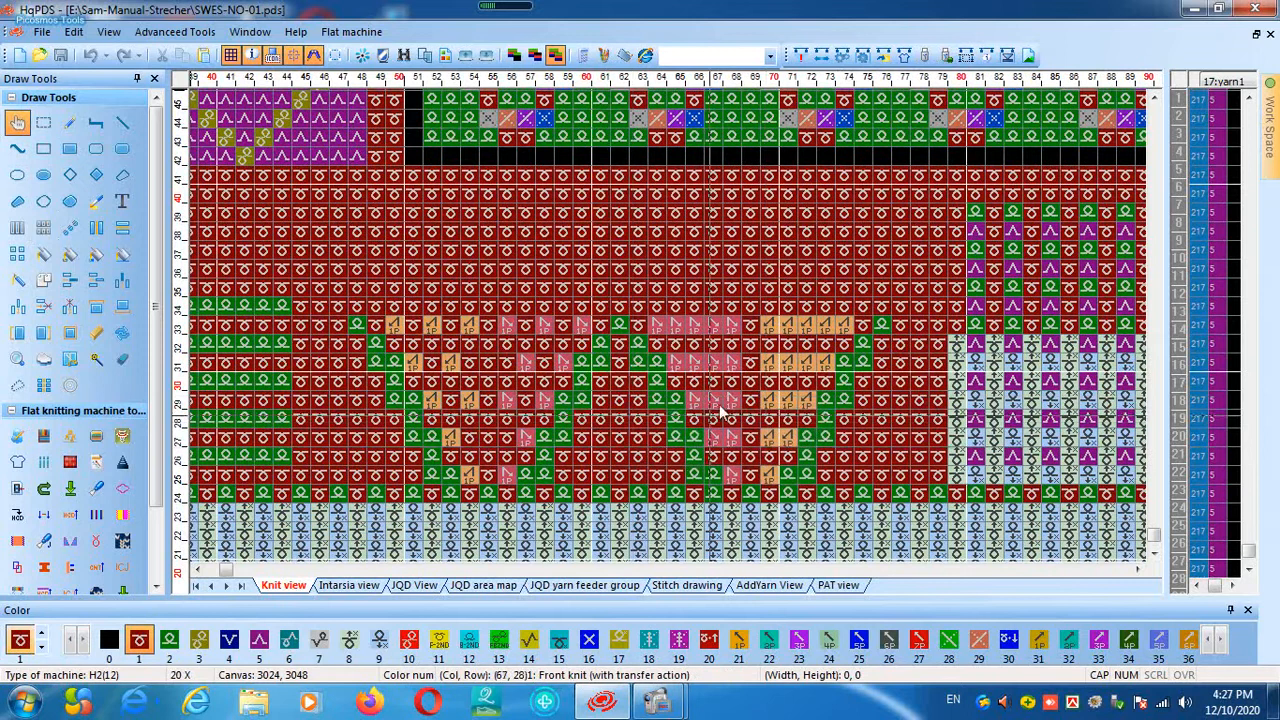
{"action": "left_click_drag", "start_coordinate": [776, 387], "coordinate": [454, 352]}
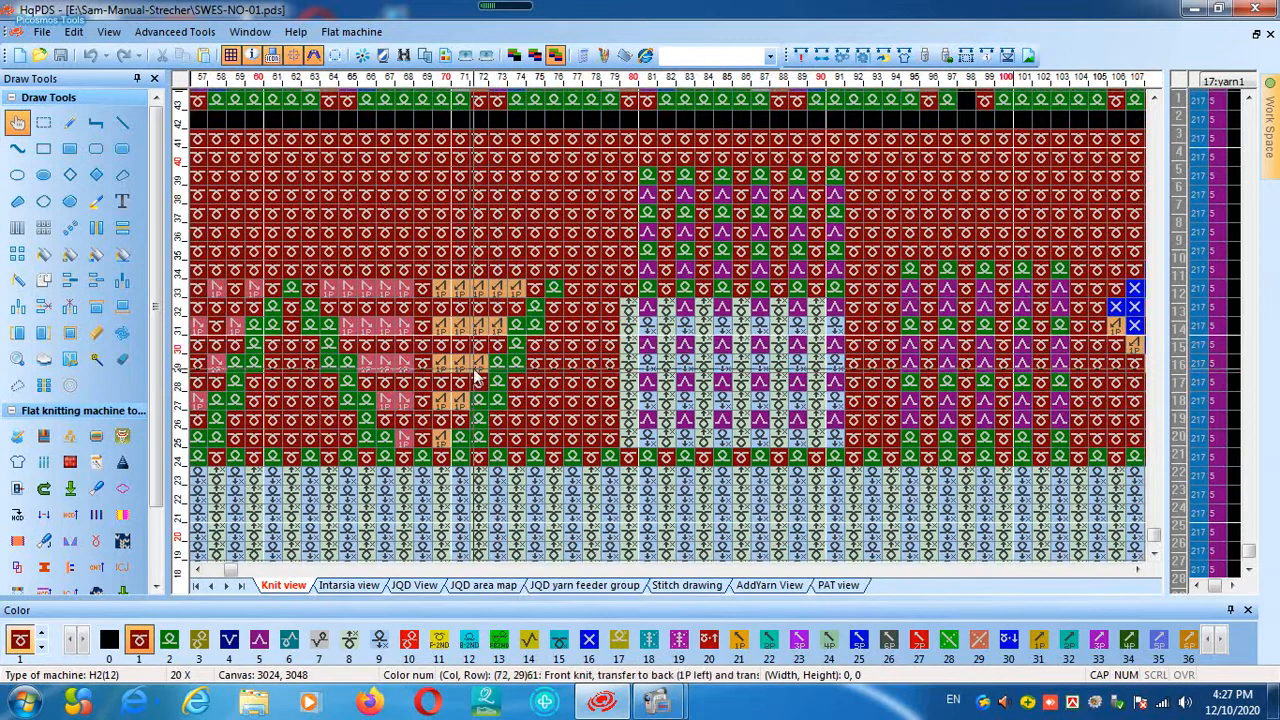
{"action": "left_click_drag", "start_coordinate": [742, 368], "coordinate": [527, 366]}
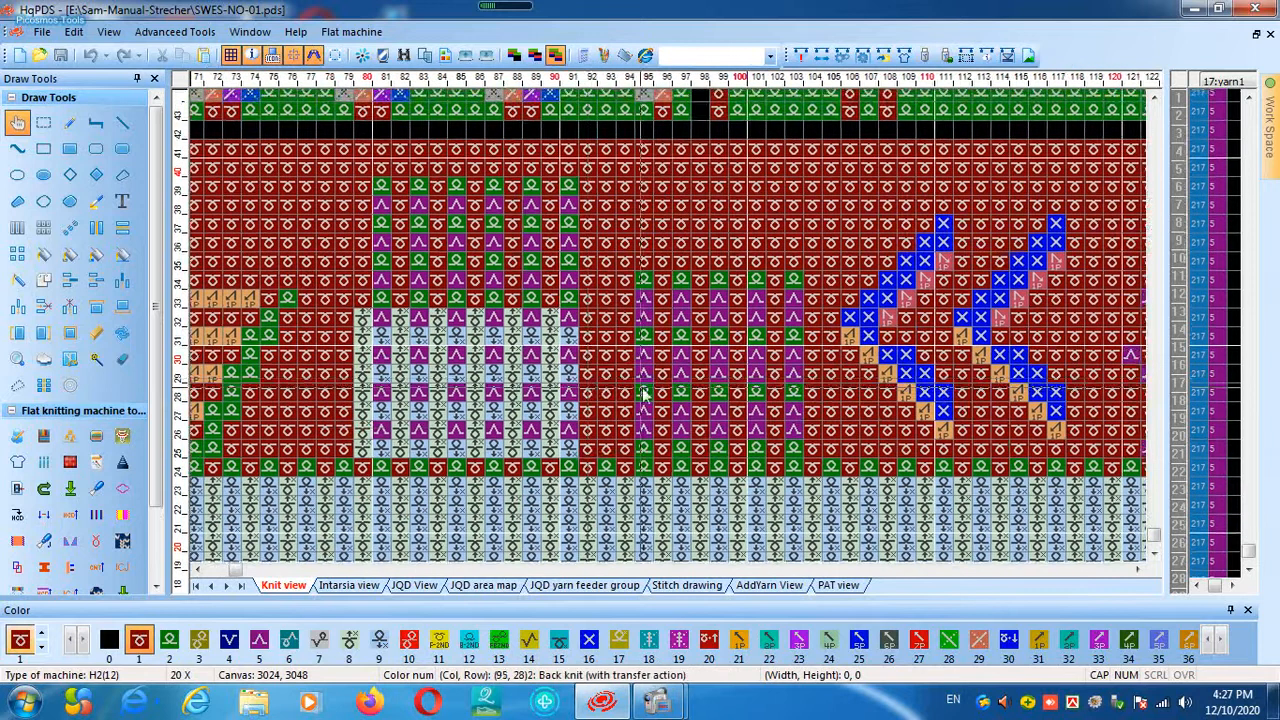
{"action": "left_click_drag", "start_coordinate": [727, 397], "coordinate": [493, 404]}
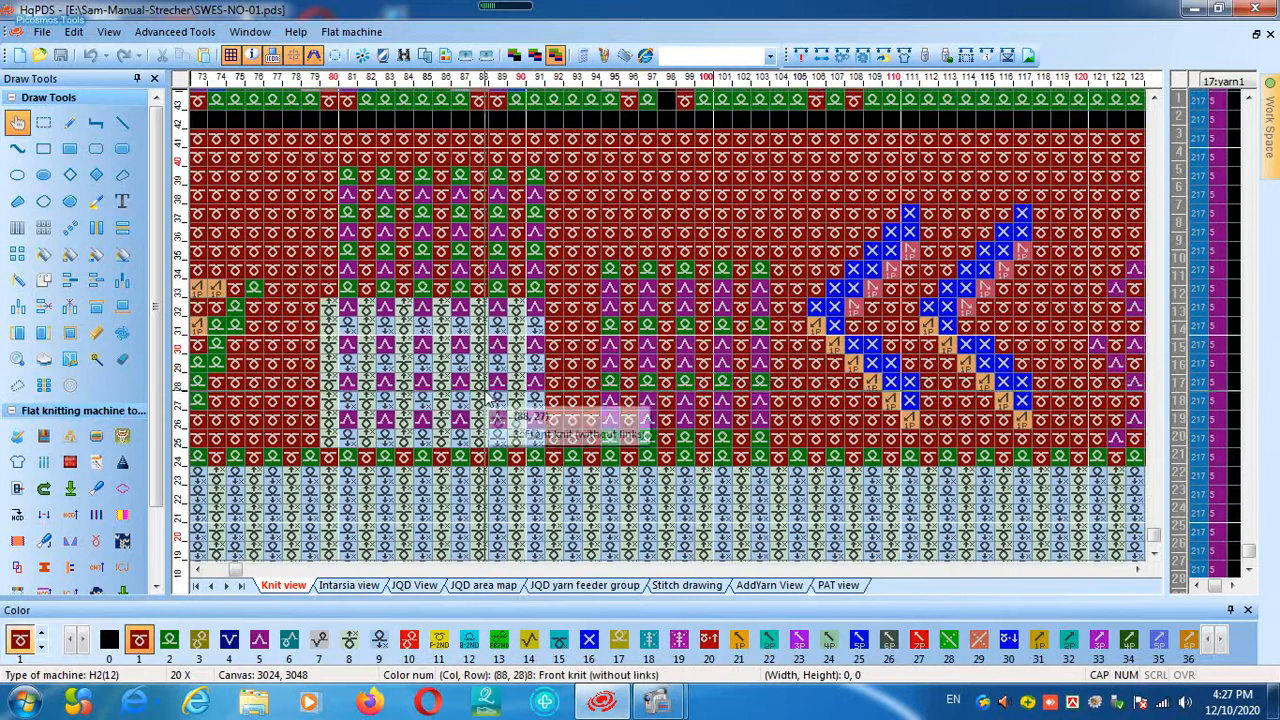
{"action": "left_click_drag", "start_coordinate": [893, 388], "coordinate": [687, 367]}
{"action": "left_click_drag", "start_coordinate": [1004, 346], "coordinate": [650, 353]}
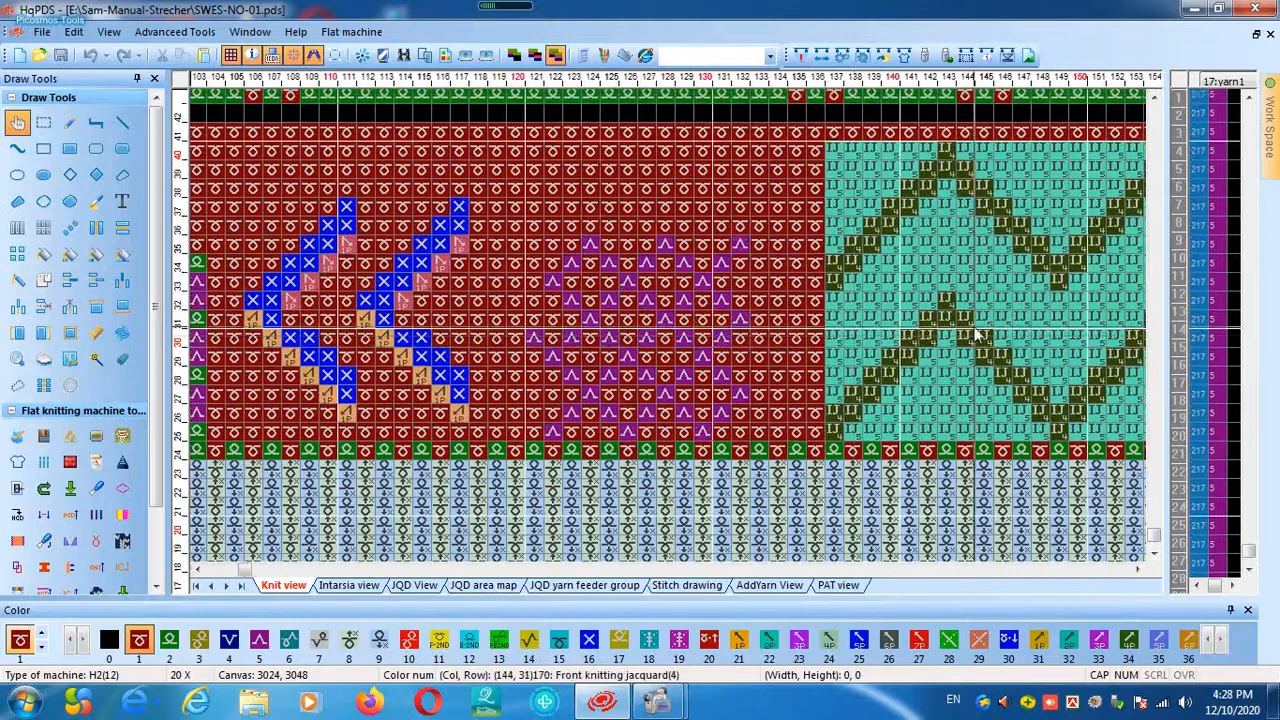
Examine the zigzag jacquard swatch and the transfer-stitch swatches beside it, from about column 136 to 226
{"action": "left_click_drag", "start_coordinate": [978, 337], "coordinate": [711, 320]}
{"action": "left_click_drag", "start_coordinate": [995, 398], "coordinate": [726, 420]}
{"action": "left_click_drag", "start_coordinate": [955, 400], "coordinate": [561, 333]}
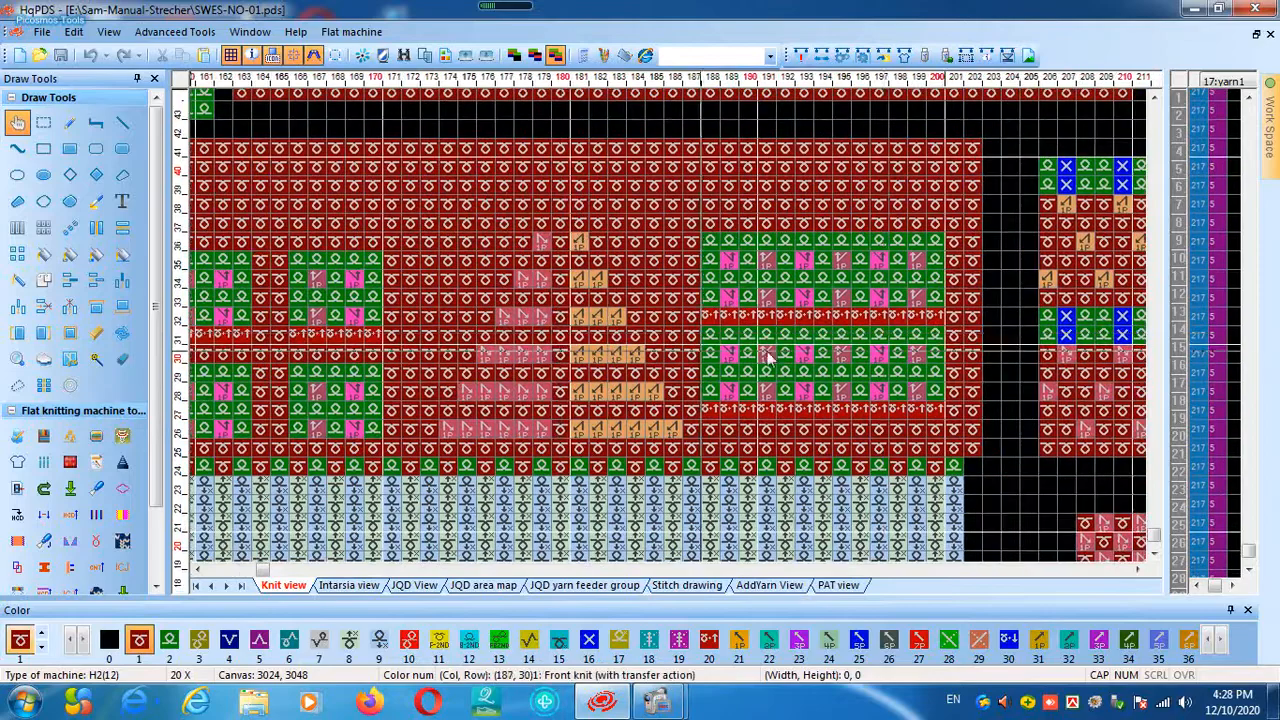
{"action": "left_click_drag", "start_coordinate": [855, 348], "coordinate": [489, 248]}
{"action": "left_click_drag", "start_coordinate": [832, 445], "coordinate": [514, 301]}
{"action": "left_click_drag", "start_coordinate": [594, 387], "coordinate": [509, 294]}
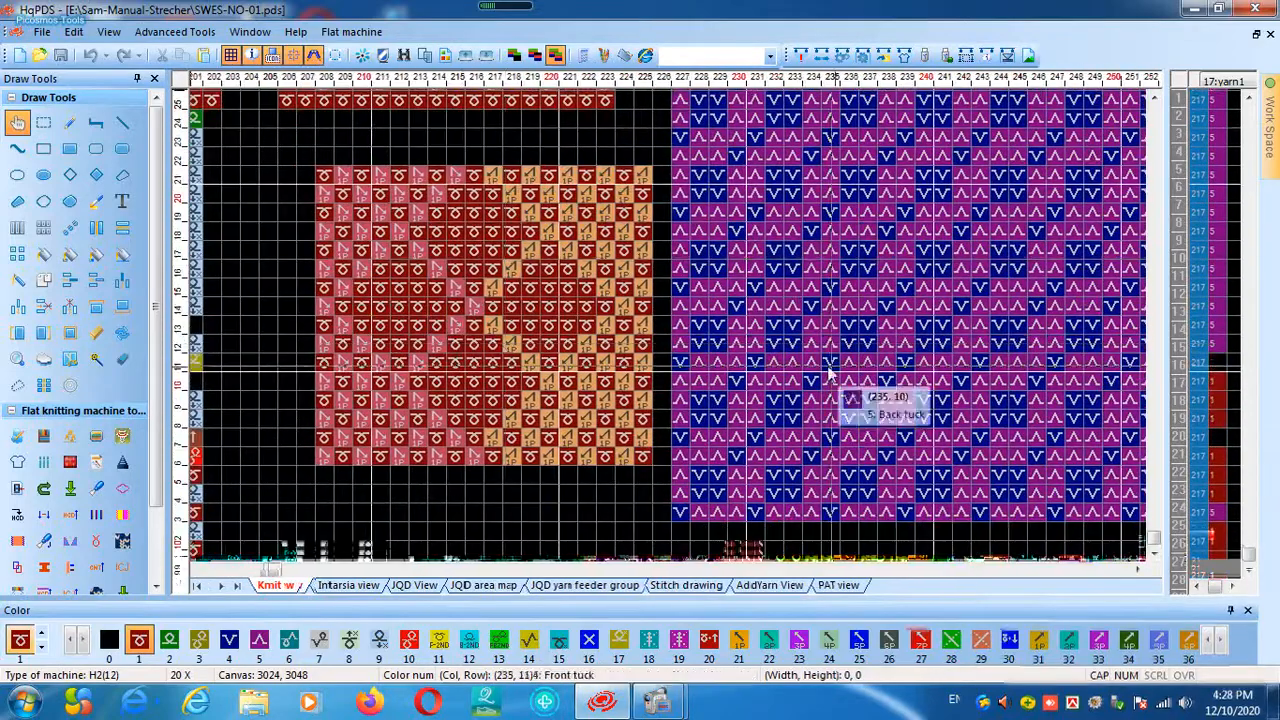
Examine the tuck-stitch and back-knit texture swatches from about column 227 to 345
{"action": "left_click_drag", "start_coordinate": [829, 371], "coordinate": [476, 383]}
{"action": "left_click_drag", "start_coordinate": [776, 297], "coordinate": [471, 330]}
{"action": "left_click_drag", "start_coordinate": [919, 345], "coordinate": [603, 365]}
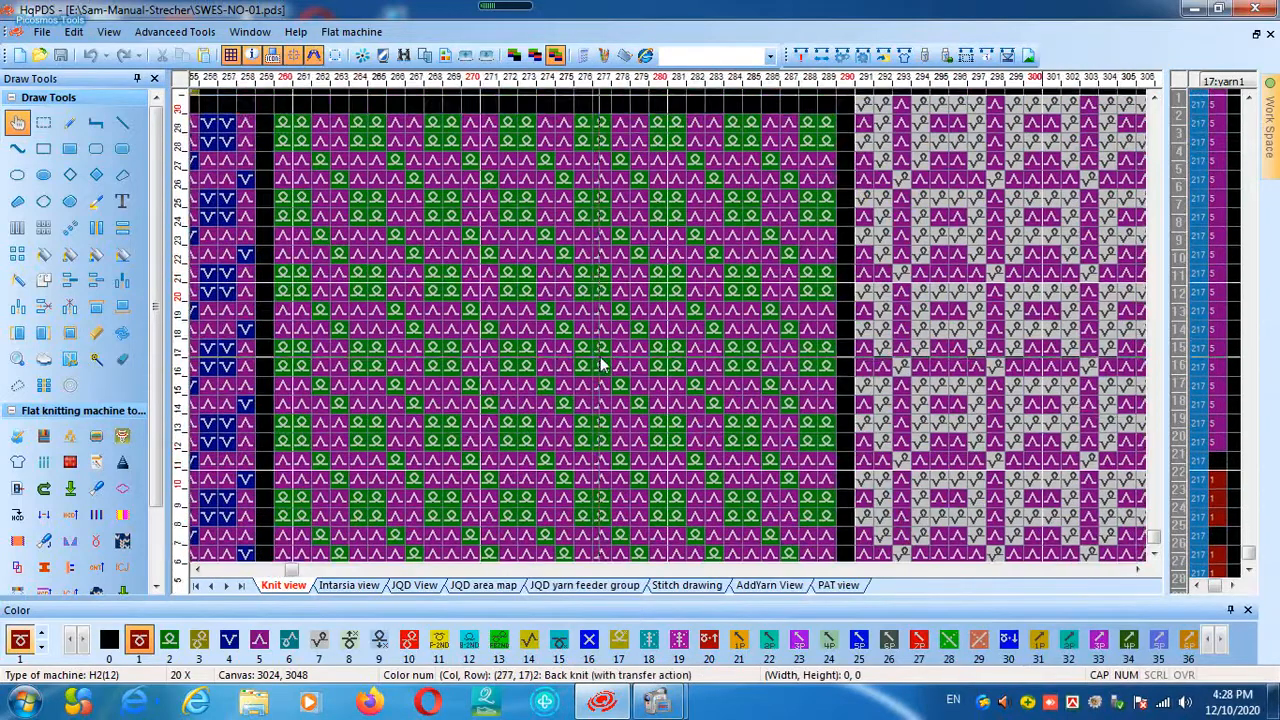
{"action": "left_click_drag", "start_coordinate": [987, 360], "coordinate": [477, 311]}
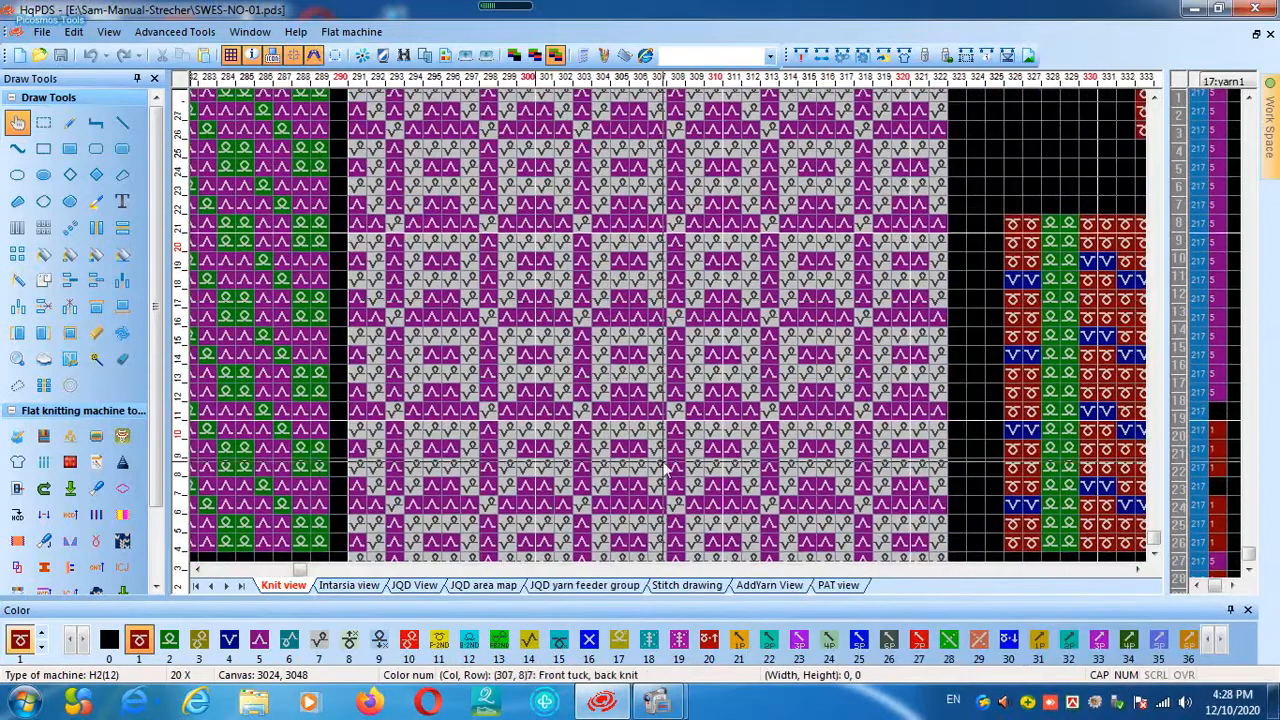
{"action": "left_click_drag", "start_coordinate": [660, 331], "coordinate": [500, 283]}
{"action": "left_click_drag", "start_coordinate": [845, 477], "coordinate": [505, 477]}
{"action": "left_click_drag", "start_coordinate": [938, 432], "coordinate": [651, 445]}
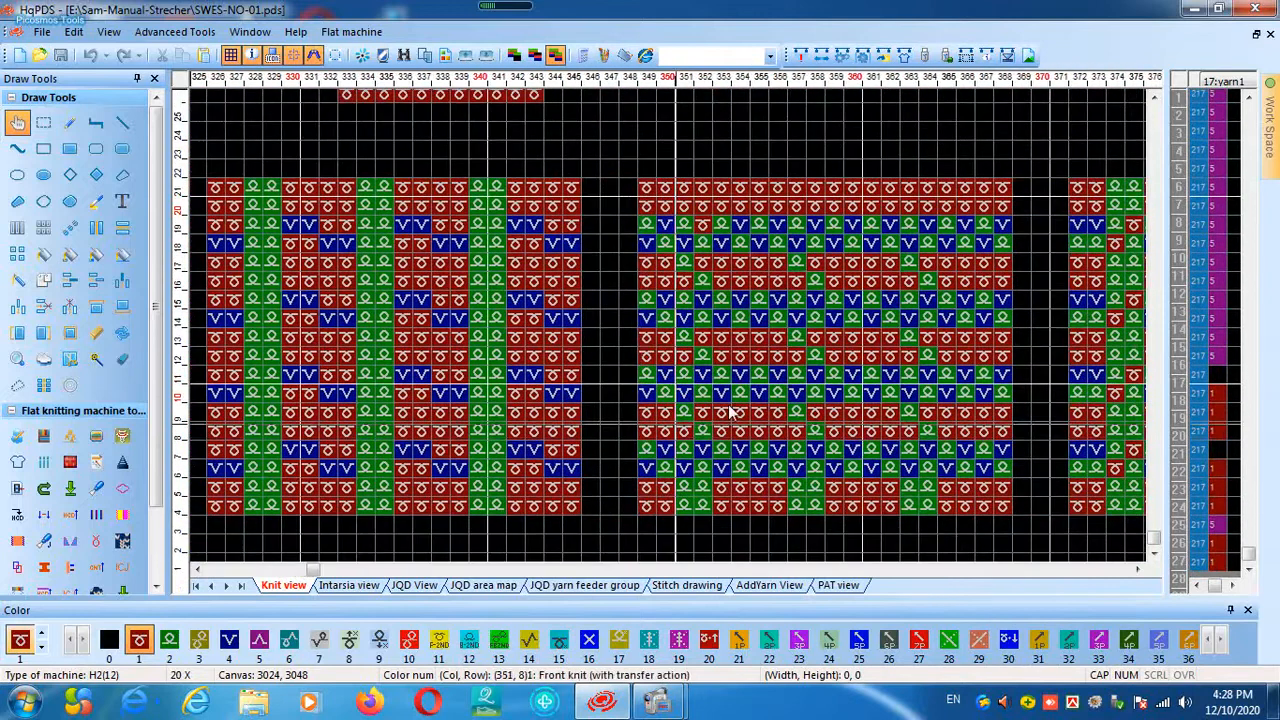
Examine the block-texture swatches combining front knit, back knit and tuck stitches, from about column 349 to 456
{"action": "left_click_drag", "start_coordinate": [814, 423], "coordinate": [479, 398]}
{"action": "left_click_drag", "start_coordinate": [856, 398], "coordinate": [595, 395]}
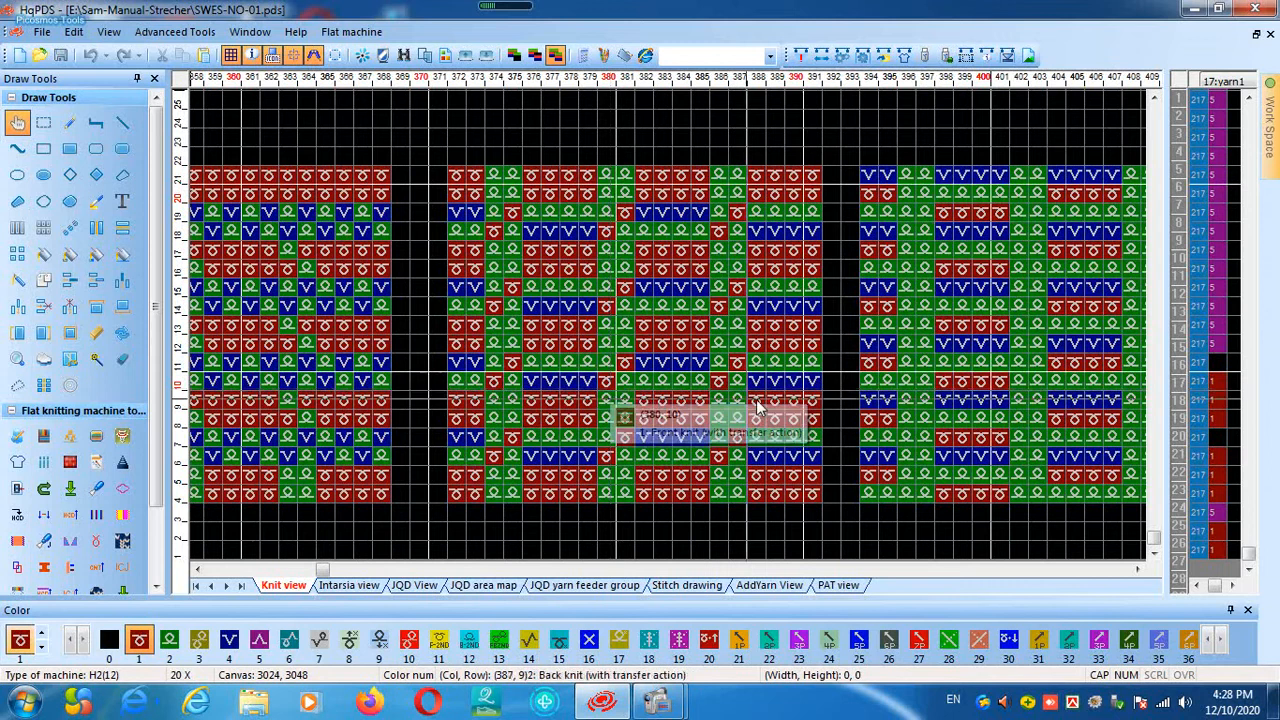
{"action": "left_click_drag", "start_coordinate": [749, 400], "coordinate": [537, 408]}
{"action": "left_click_drag", "start_coordinate": [752, 345], "coordinate": [621, 253]}
{"action": "left_click_drag", "start_coordinate": [743, 402], "coordinate": [449, 343]}
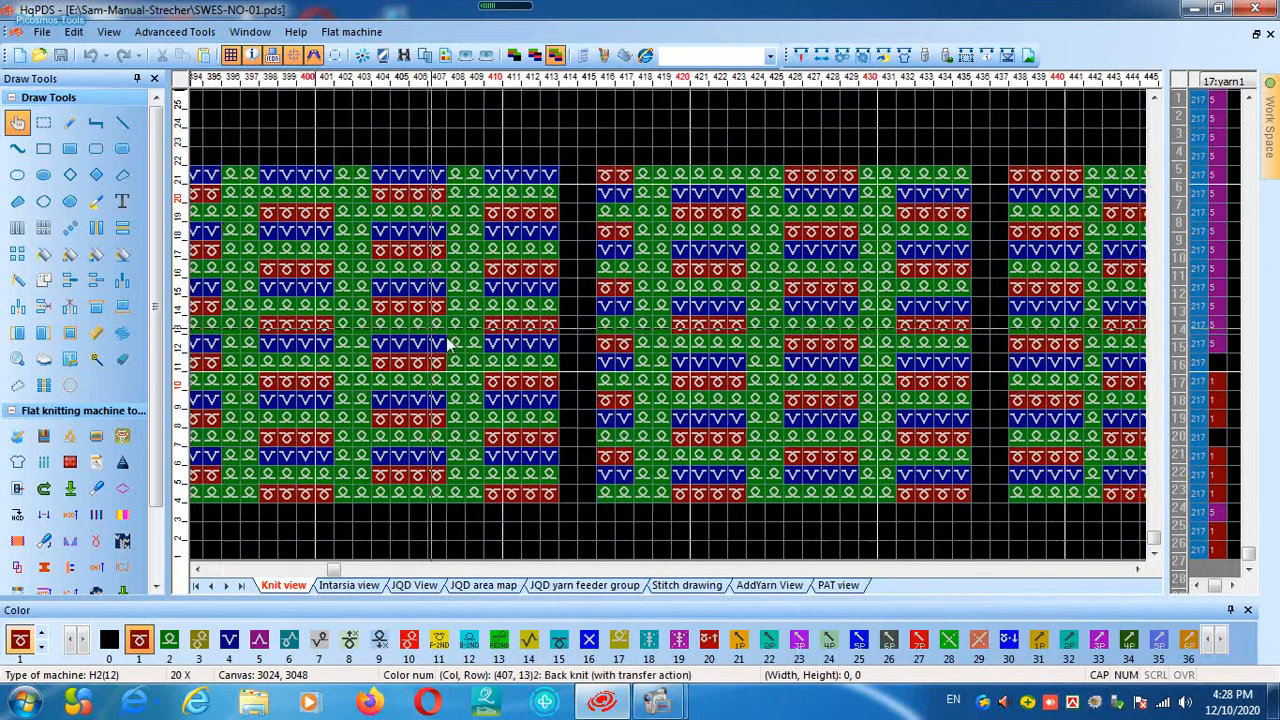
{"action": "left_click_drag", "start_coordinate": [795, 405], "coordinate": [550, 372]}
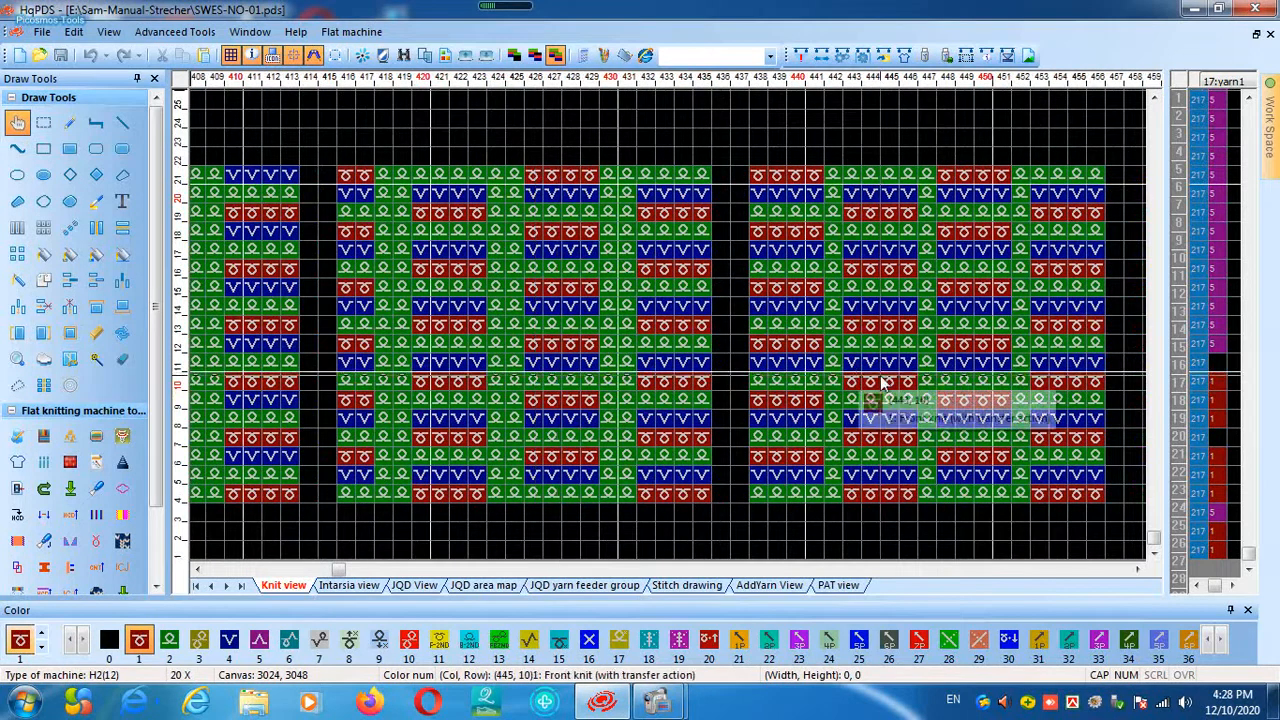
{"action": "left_click_drag", "start_coordinate": [882, 383], "coordinate": [367, 365]}
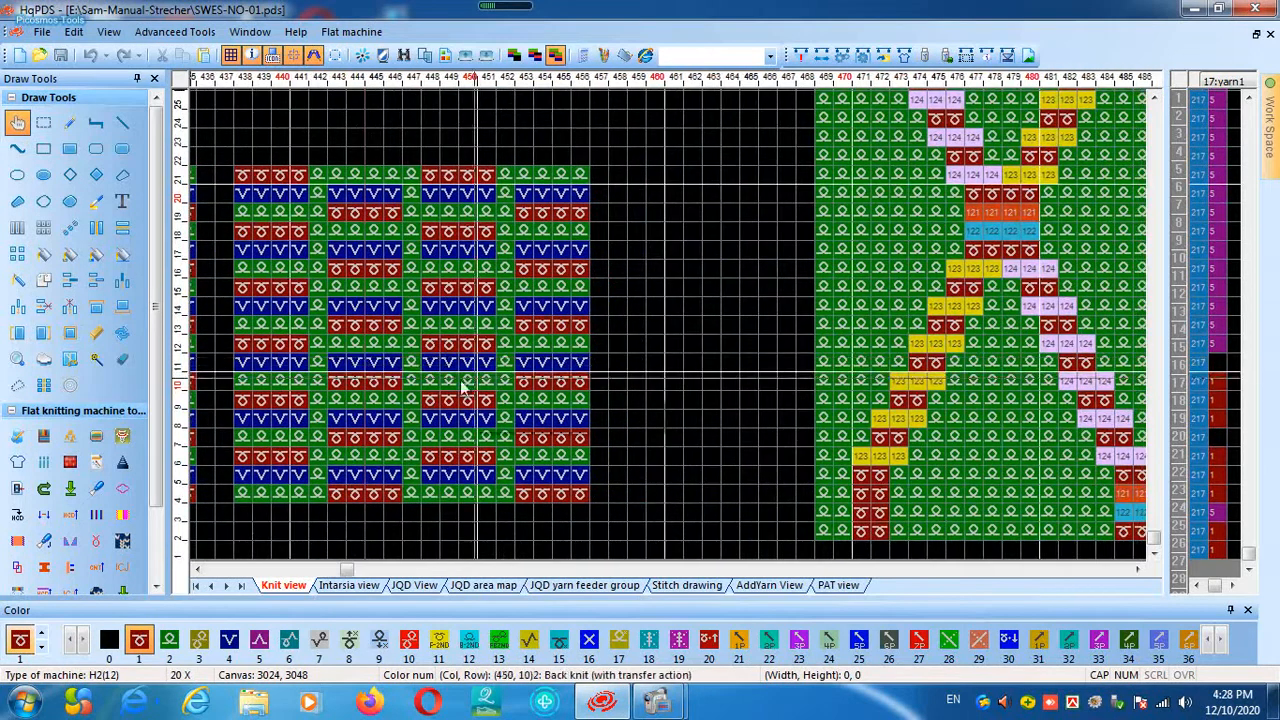
Examine the diamond cable swatch and the adjacent cable columns built with color codes 120 to 128, from about column 469 to 550
{"action": "left_click_drag", "start_coordinate": [980, 422], "coordinate": [599, 425]}
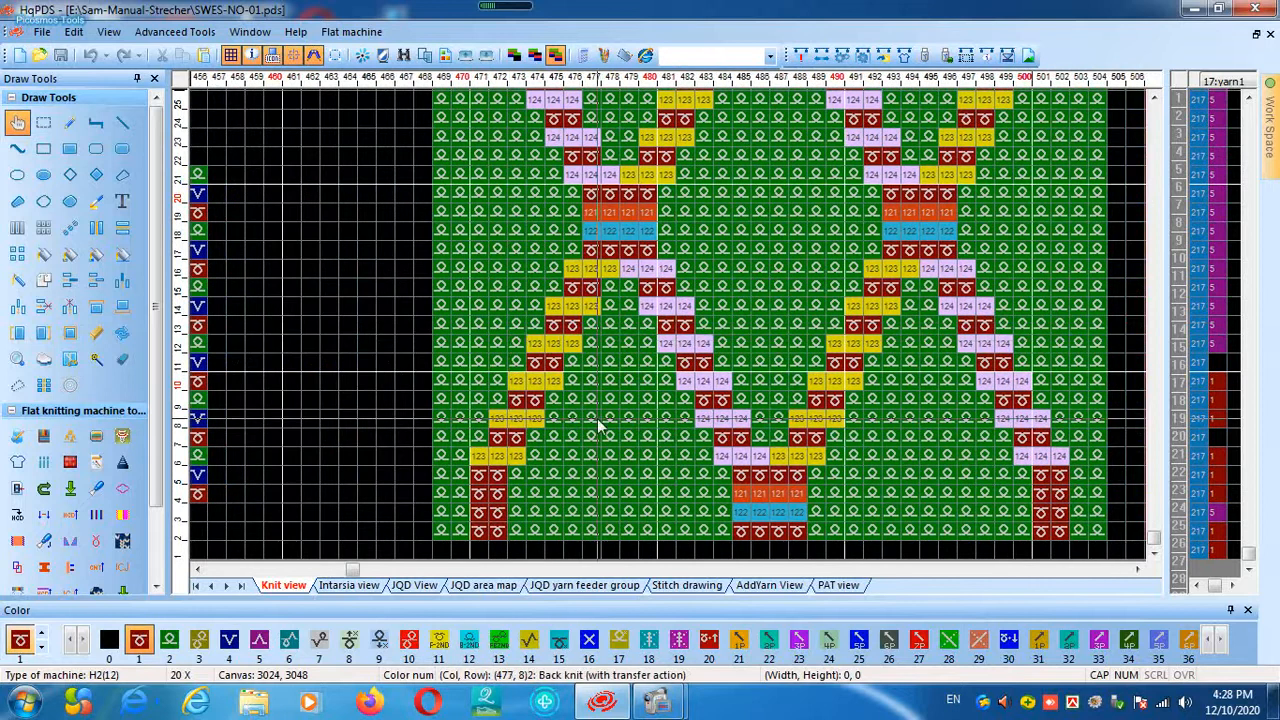
{"action": "left_click_drag", "start_coordinate": [782, 458], "coordinate": [577, 412]}
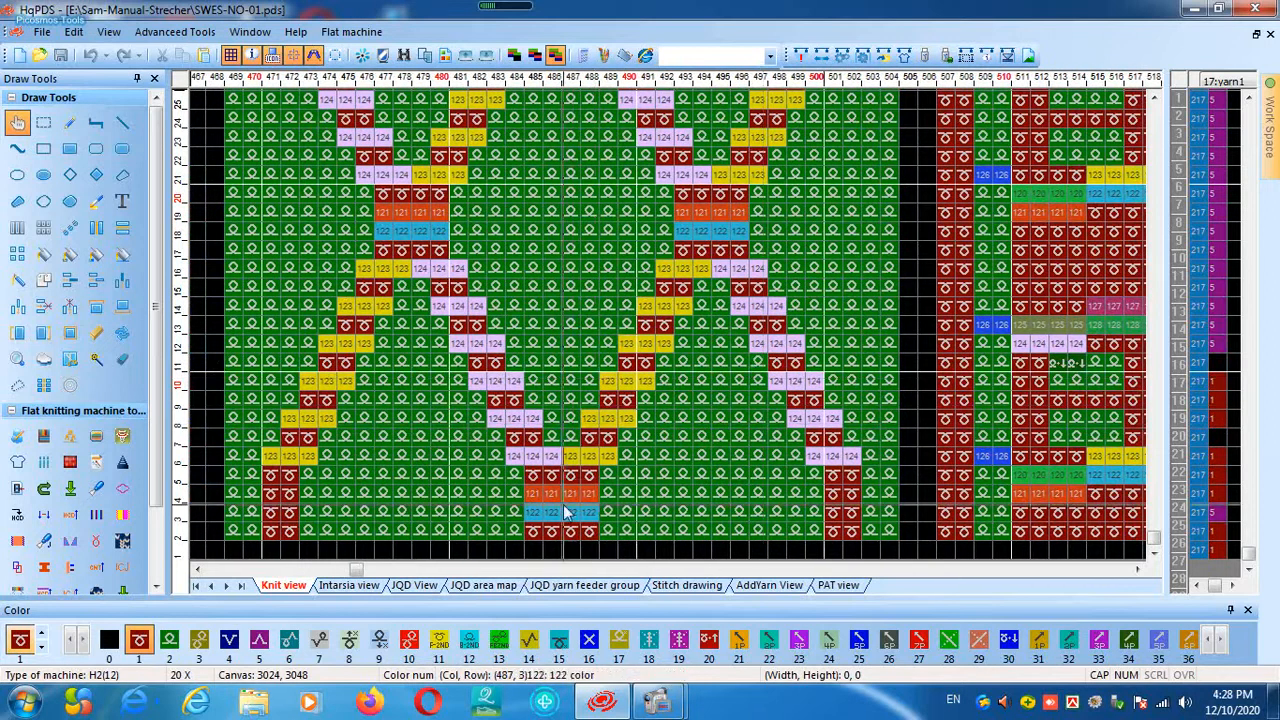
{"action": "left_click_drag", "start_coordinate": [668, 361], "coordinate": [593, 439]}
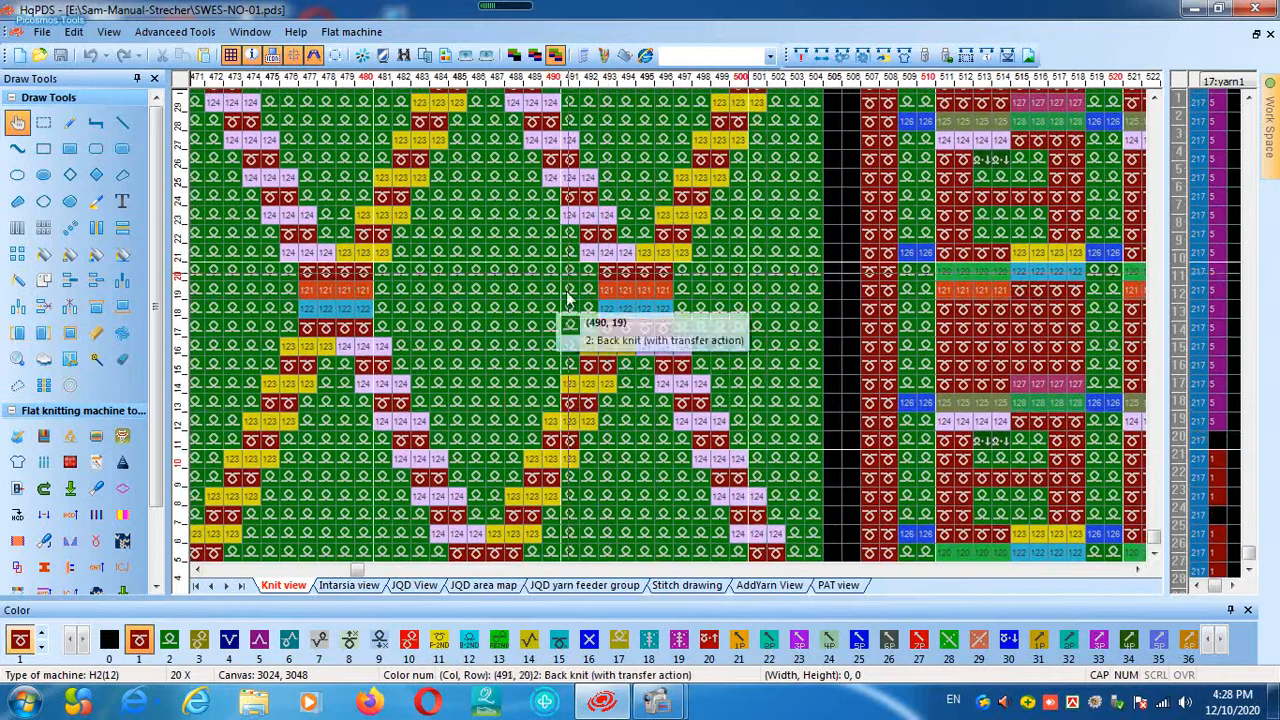
{"action": "left_click_drag", "start_coordinate": [764, 416], "coordinate": [465, 303]}
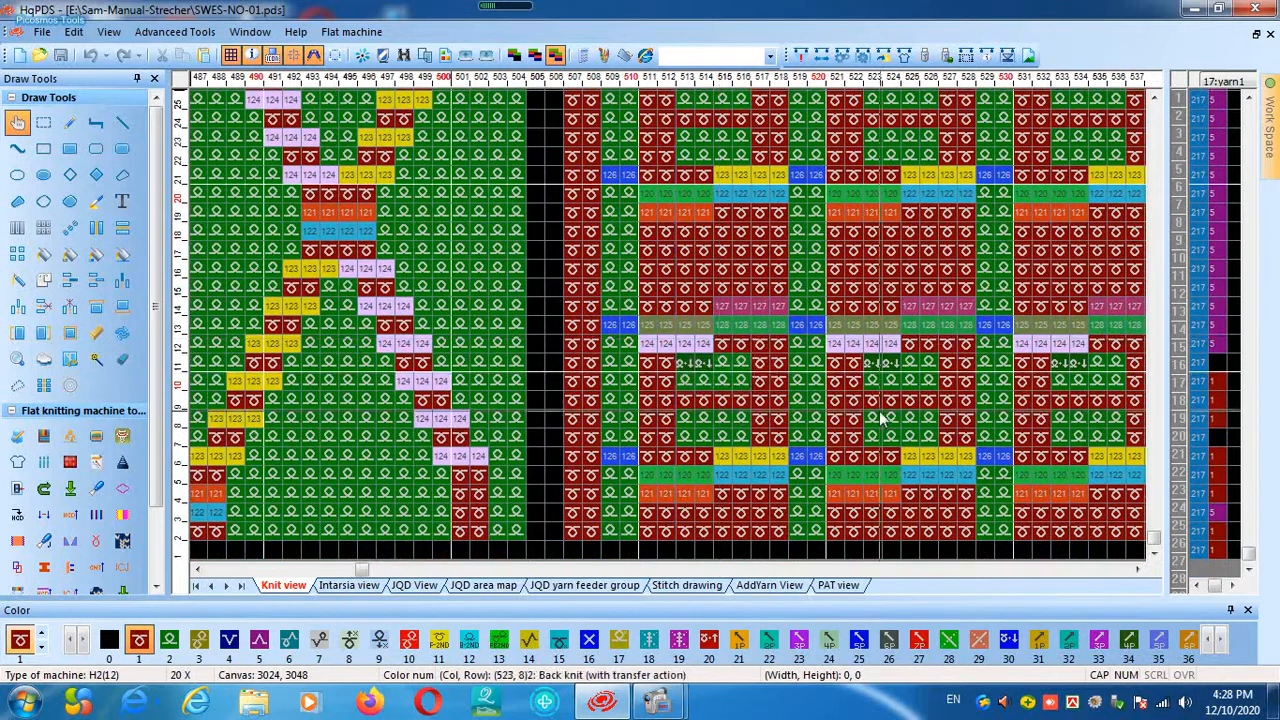
{"action": "left_click_drag", "start_coordinate": [883, 420], "coordinate": [686, 406]}
{"action": "left_click_drag", "start_coordinate": [878, 300], "coordinate": [598, 394]}
{"action": "left_click_drag", "start_coordinate": [770, 238], "coordinate": [571, 339]}
{"action": "left_click_drag", "start_coordinate": [916, 421], "coordinate": [650, 238]}
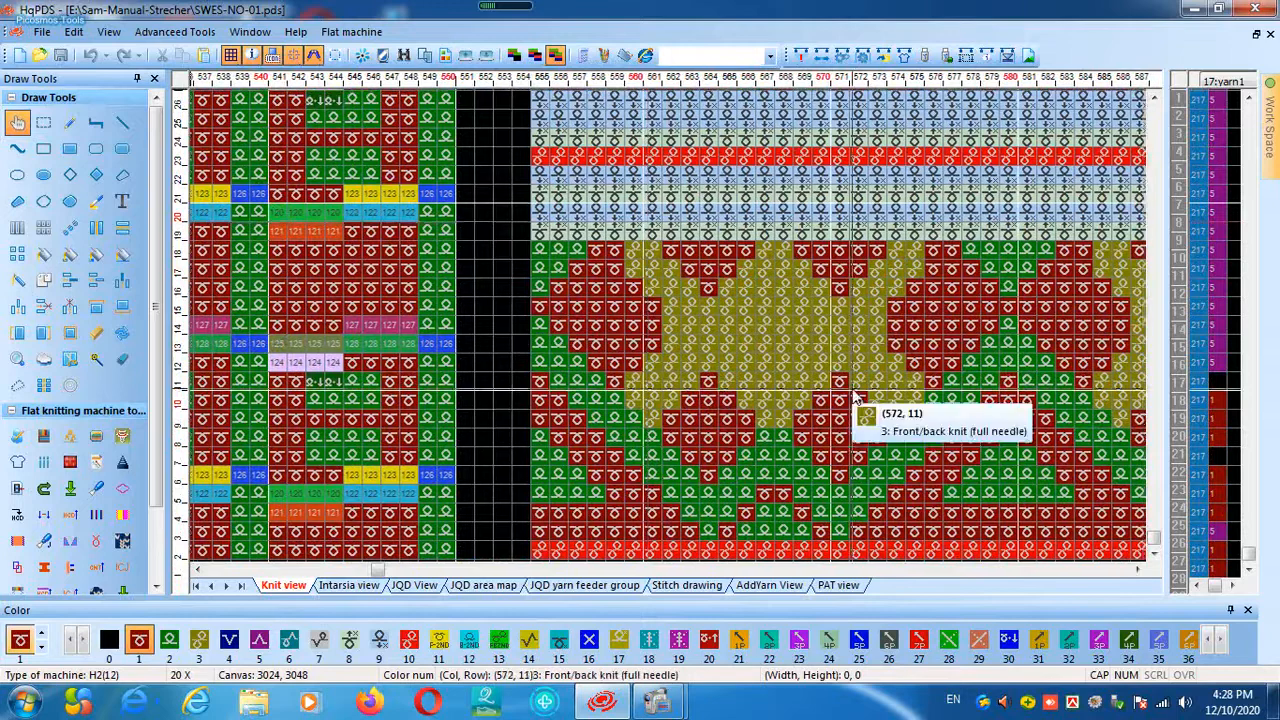
Examine the full-needle motif swatch and the diamond swatch built with color codes 120 to 124, from about column 555 to 663
{"action": "left_click_drag", "start_coordinate": [843, 400], "coordinate": [563, 271]}
{"action": "left_click_drag", "start_coordinate": [848, 320], "coordinate": [512, 340]}
{"action": "left_click_drag", "start_coordinate": [920, 343], "coordinate": [636, 420]}
{"action": "left_click_drag", "start_coordinate": [957, 372], "coordinate": [638, 341]}
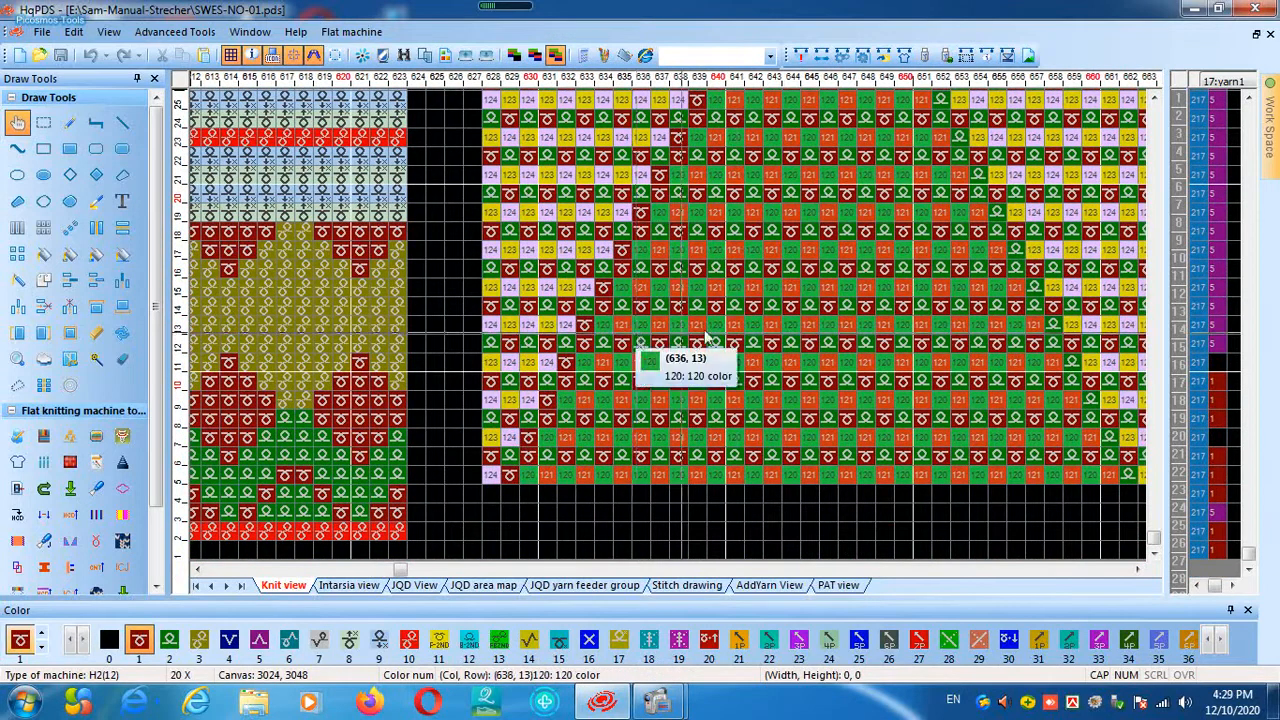
{"action": "left_click_drag", "start_coordinate": [730, 275], "coordinate": [652, 411]}
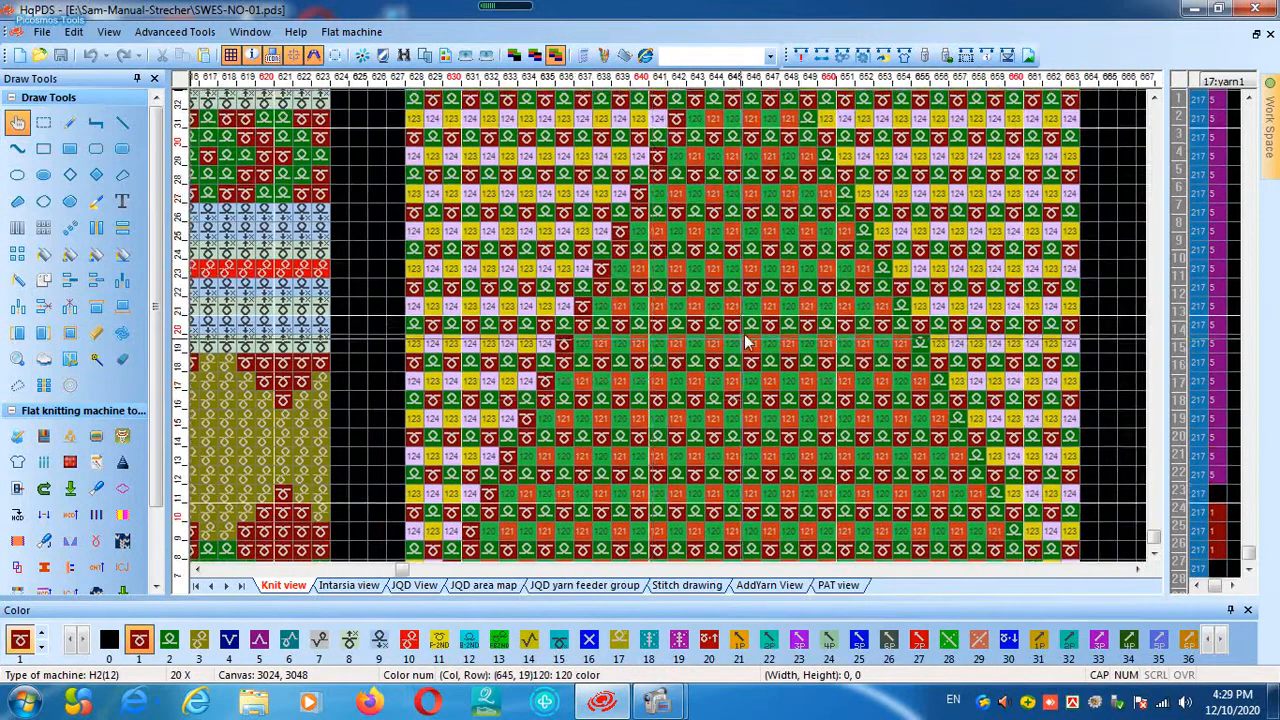
{"action": "left_click_drag", "start_coordinate": [743, 303], "coordinate": [701, 420]}
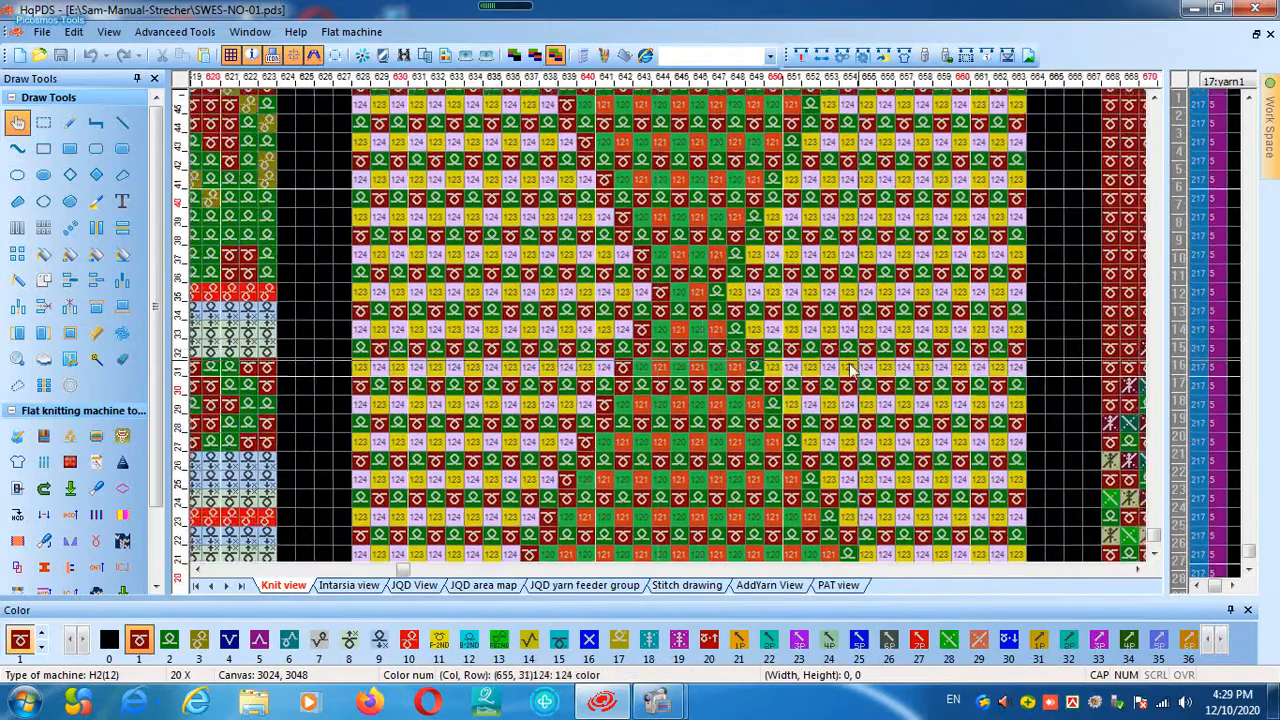
Examine the lower part of the color-coded diamond swatch and the crossed-stitch argyle swatch extending to about column 729
{"action": "left_click_drag", "start_coordinate": [832, 482], "coordinate": [704, 317]}
{"action": "left_click_drag", "start_coordinate": [752, 482], "coordinate": [606, 288]}
{"action": "left_click_drag", "start_coordinate": [958, 457], "coordinate": [665, 477]}
{"action": "left_click_drag", "start_coordinate": [852, 414], "coordinate": [546, 440]}
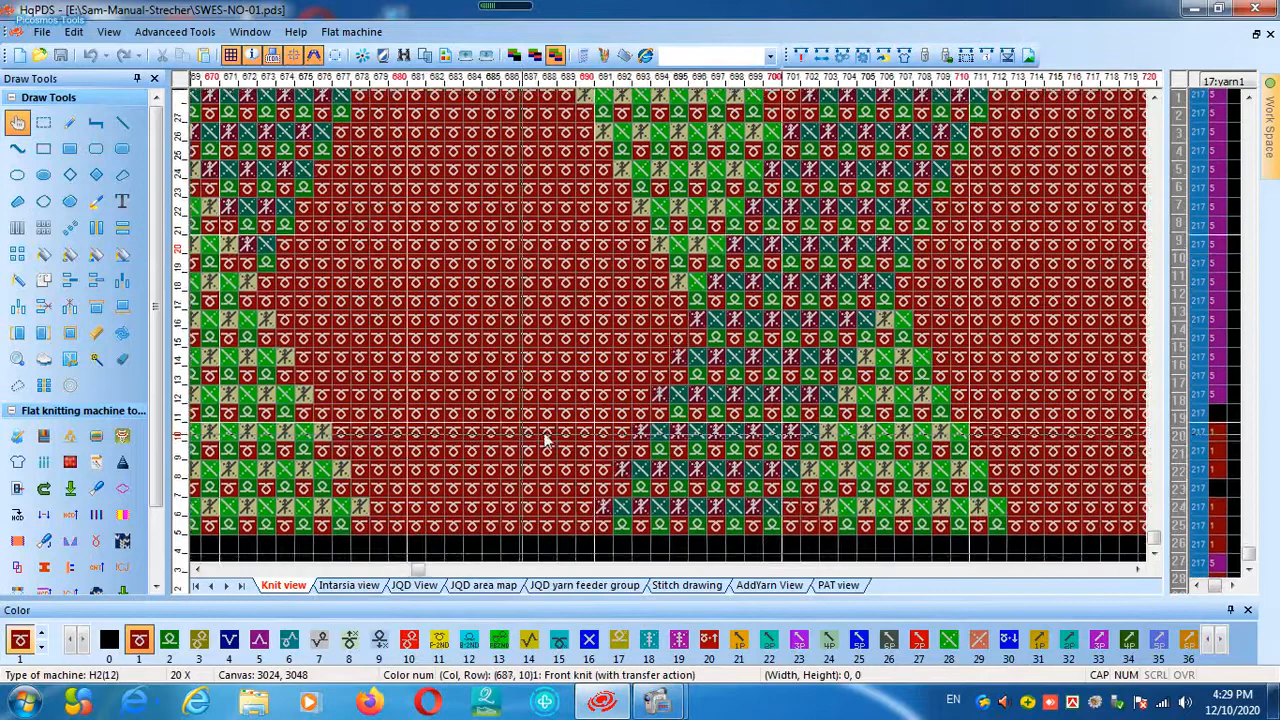
{"action": "left_click_drag", "start_coordinate": [932, 361], "coordinate": [542, 370]}
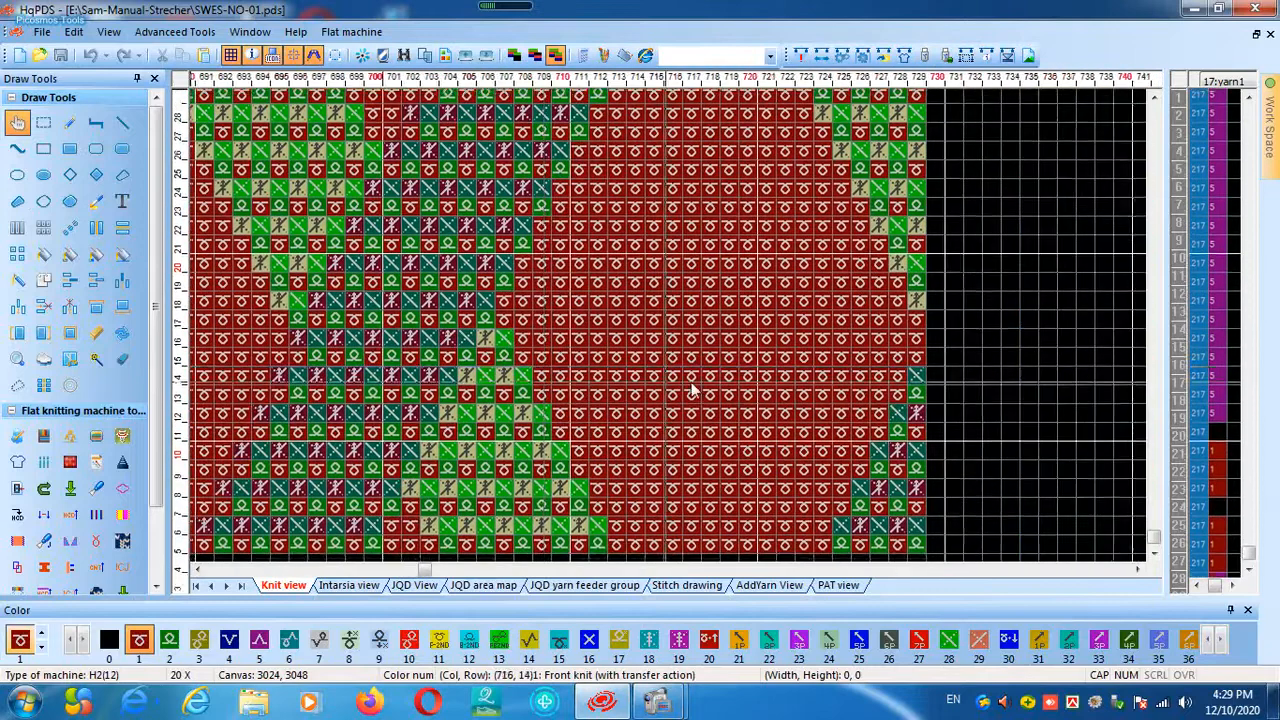
{"action": "left_click_drag", "start_coordinate": [764, 380], "coordinate": [357, 343]}
Examine the crossing cable swatch with 1P and 2P transfers between columns 753 and 784, from its base up to row 44
{"action": "scroll", "coordinate": [431, 363], "scroll_direction": "down", "scroll_amount": 5}
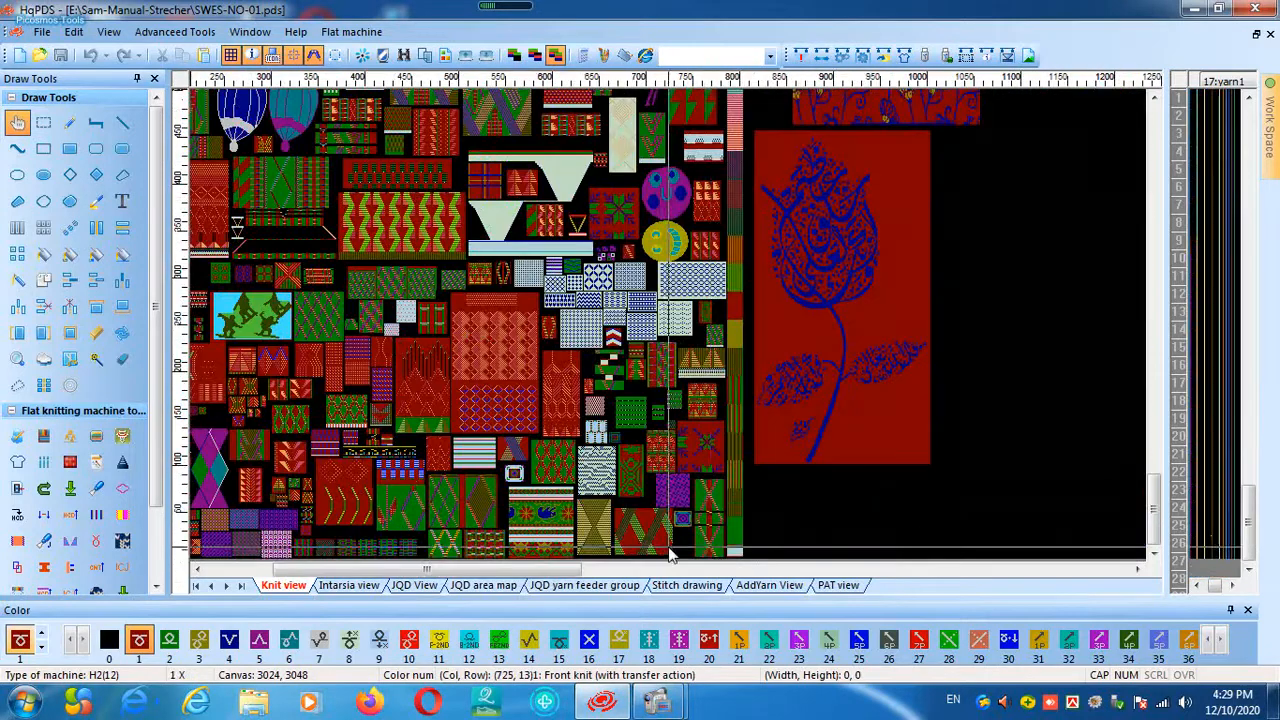
{"action": "scroll", "coordinate": [672, 553], "scroll_direction": "up", "scroll_amount": 5}
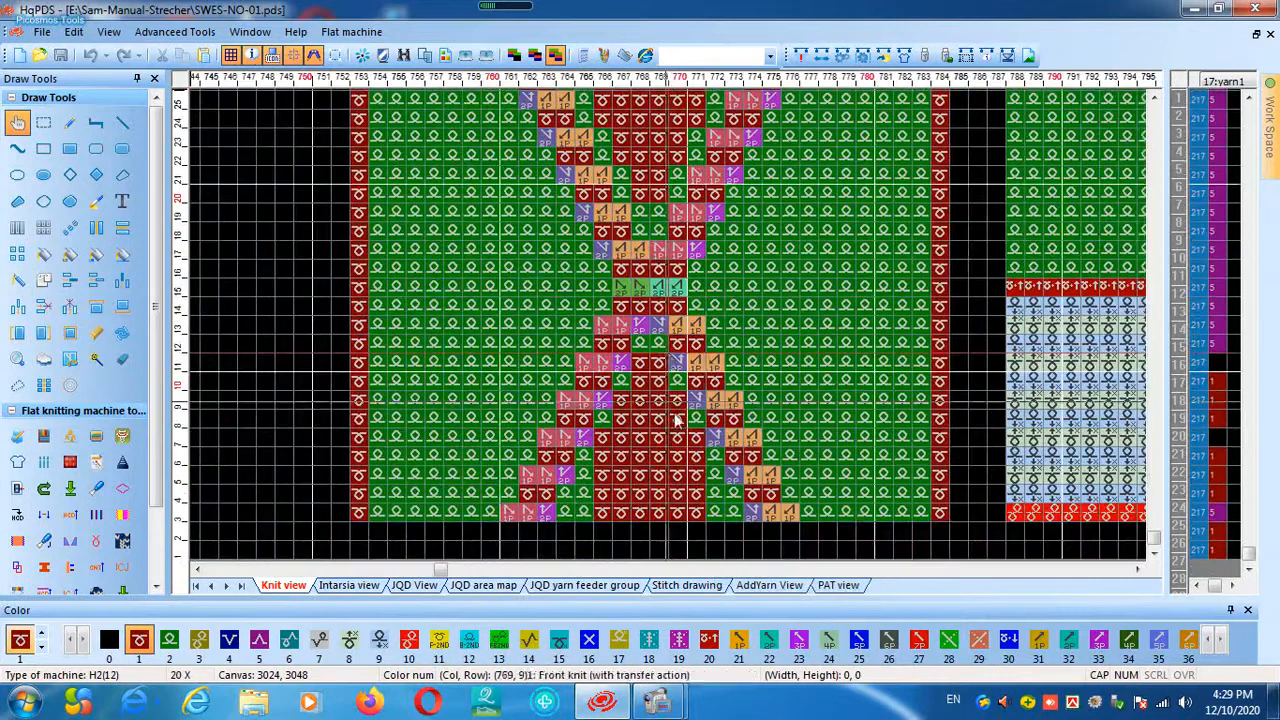
{"action": "left_click_drag", "start_coordinate": [677, 420], "coordinate": [653, 463]}
{"action": "left_click_drag", "start_coordinate": [645, 278], "coordinate": [603, 362]}
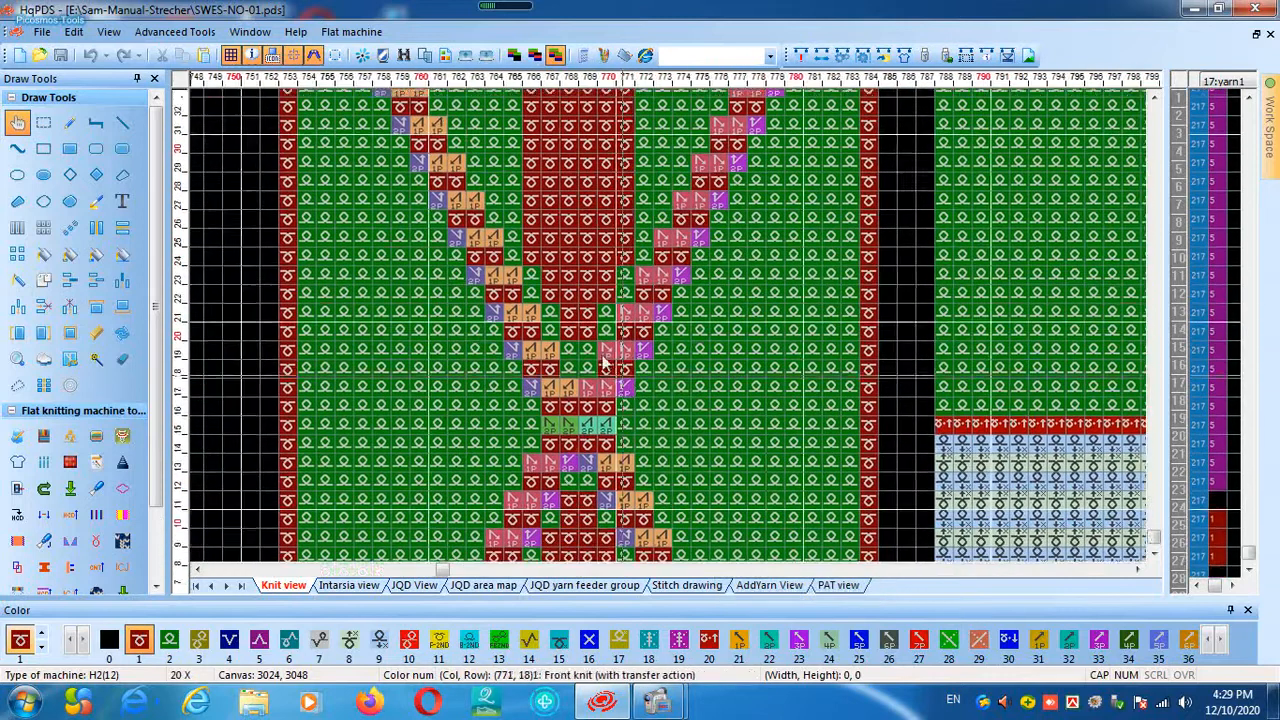
{"action": "left_click_drag", "start_coordinate": [659, 217], "coordinate": [654, 402]}
{"action": "left_click_drag", "start_coordinate": [593, 336], "coordinate": [489, 278]}
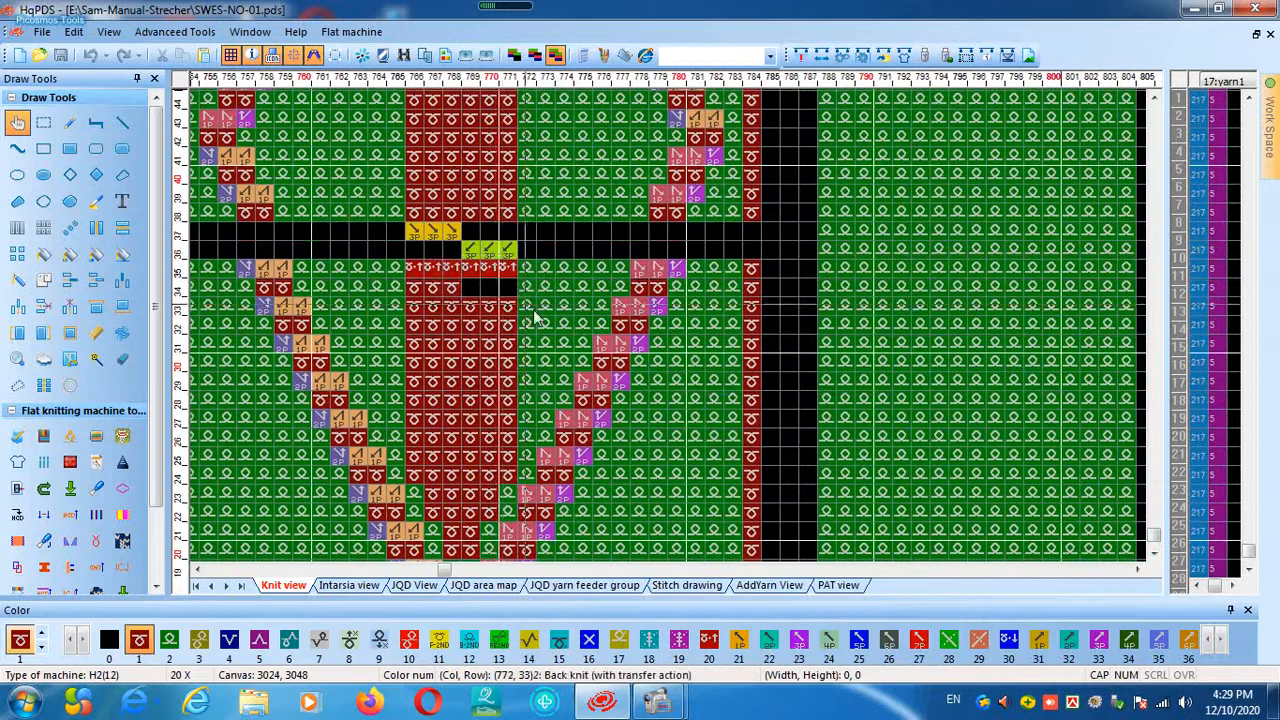
{"action": "left_click_drag", "start_coordinate": [502, 400], "coordinate": [498, 285]}
{"action": "left_click_drag", "start_coordinate": [535, 385], "coordinate": [441, 265]}
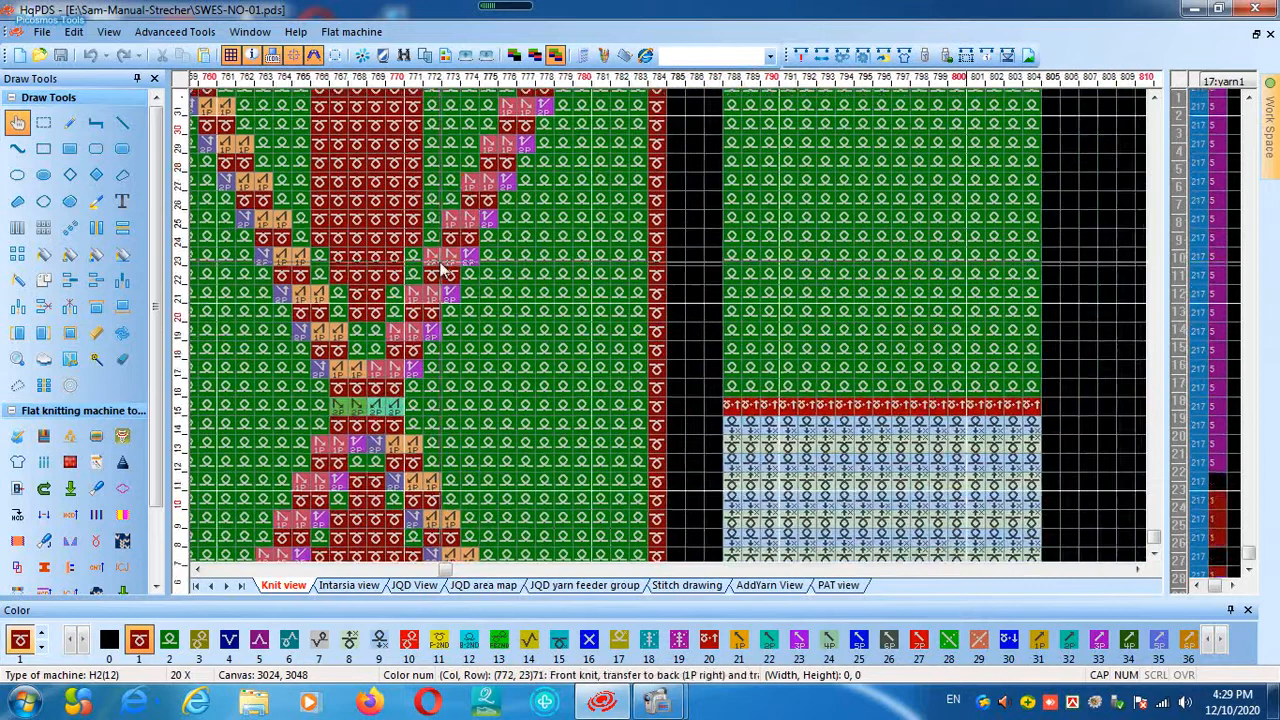
{"action": "scroll", "coordinate": [670, 552], "scroll_direction": "down", "scroll_amount": 5}
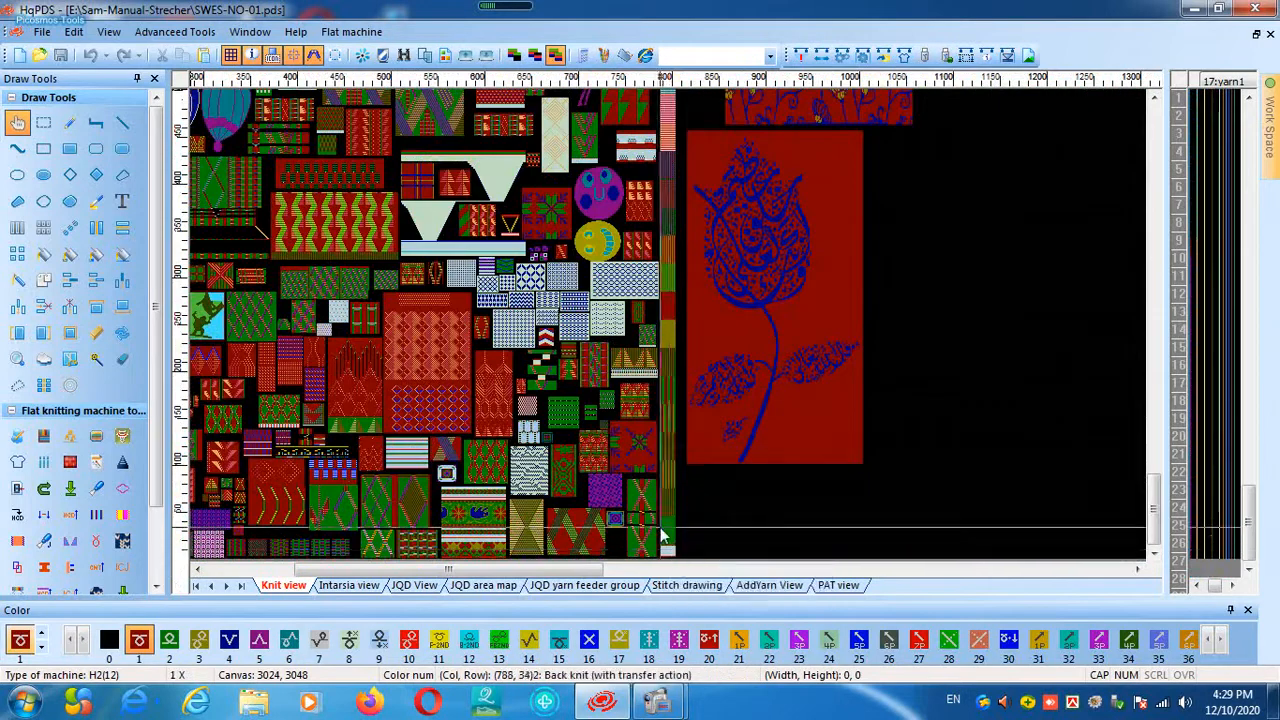
Examine the lower rib sections of the narrow stitch strip between columns 788 and 804, from about row 60 up to row 136
{"action": "scroll", "coordinate": [697, 375], "scroll_direction": "up", "scroll_amount": 5}
{"action": "left_click_drag", "start_coordinate": [796, 222], "coordinate": [783, 452]}
{"action": "left_click_drag", "start_coordinate": [806, 173], "coordinate": [772, 389]}
{"action": "left_click_drag", "start_coordinate": [754, 280], "coordinate": [727, 428]}
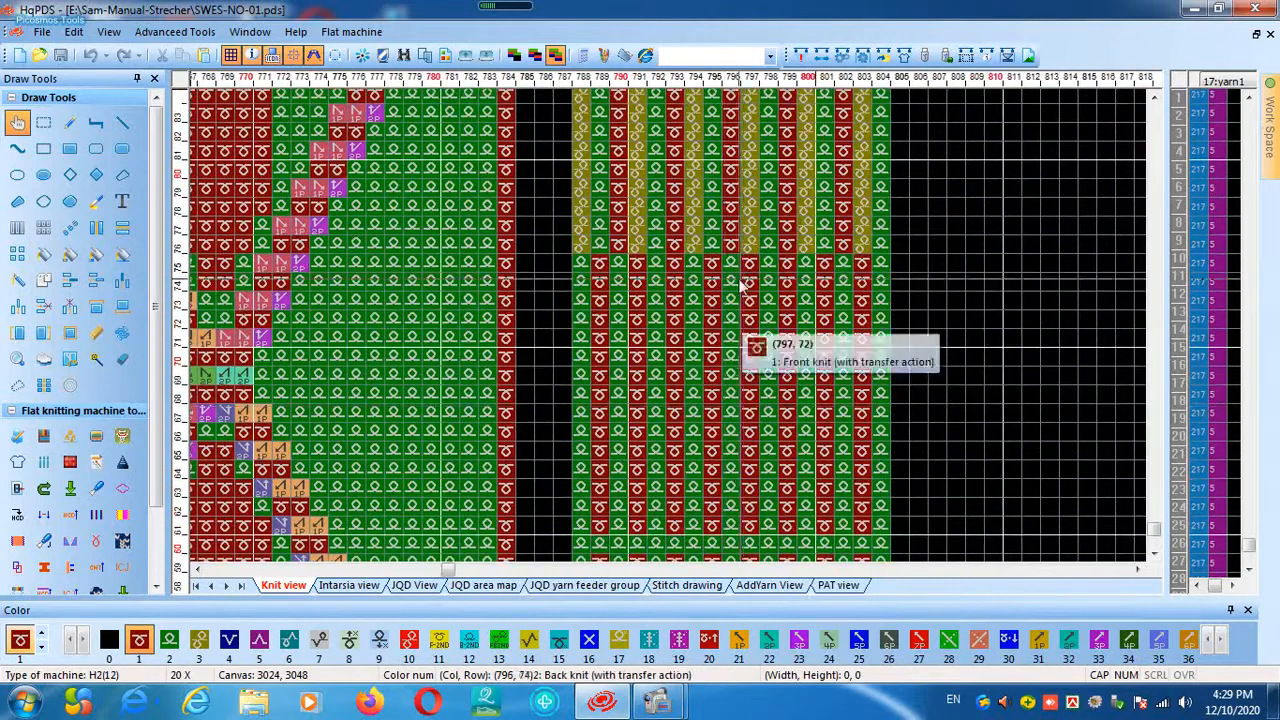
{"action": "left_click_drag", "start_coordinate": [741, 286], "coordinate": [714, 404]}
{"action": "left_click_drag", "start_coordinate": [709, 205], "coordinate": [694, 496]}
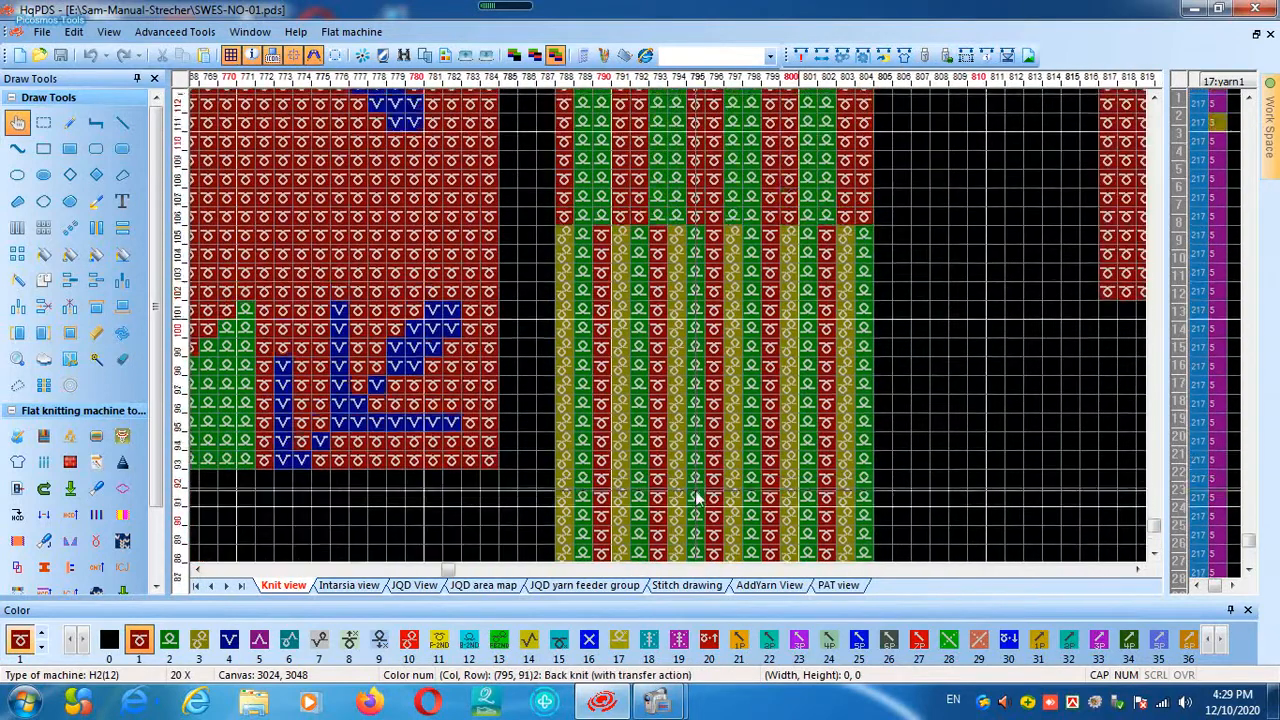
{"action": "left_click_drag", "start_coordinate": [688, 283], "coordinate": [687, 477]}
{"action": "left_click_drag", "start_coordinate": [704, 210], "coordinate": [684, 474]}
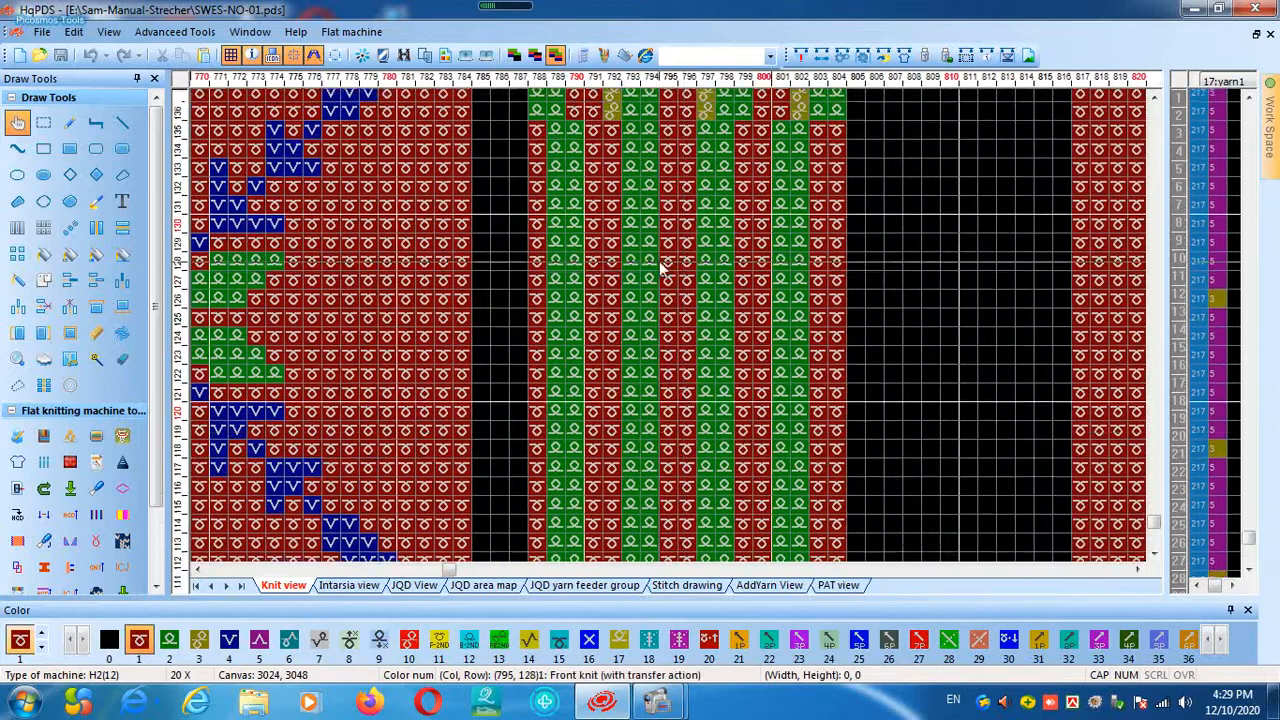
Examine the strip's wider rib, 1x1 rib and full-needle sections from about row 137 up to row 243
{"action": "left_click_drag", "start_coordinate": [663, 269], "coordinate": [663, 437]}
{"action": "left_click_drag", "start_coordinate": [655, 190], "coordinate": [663, 486]}
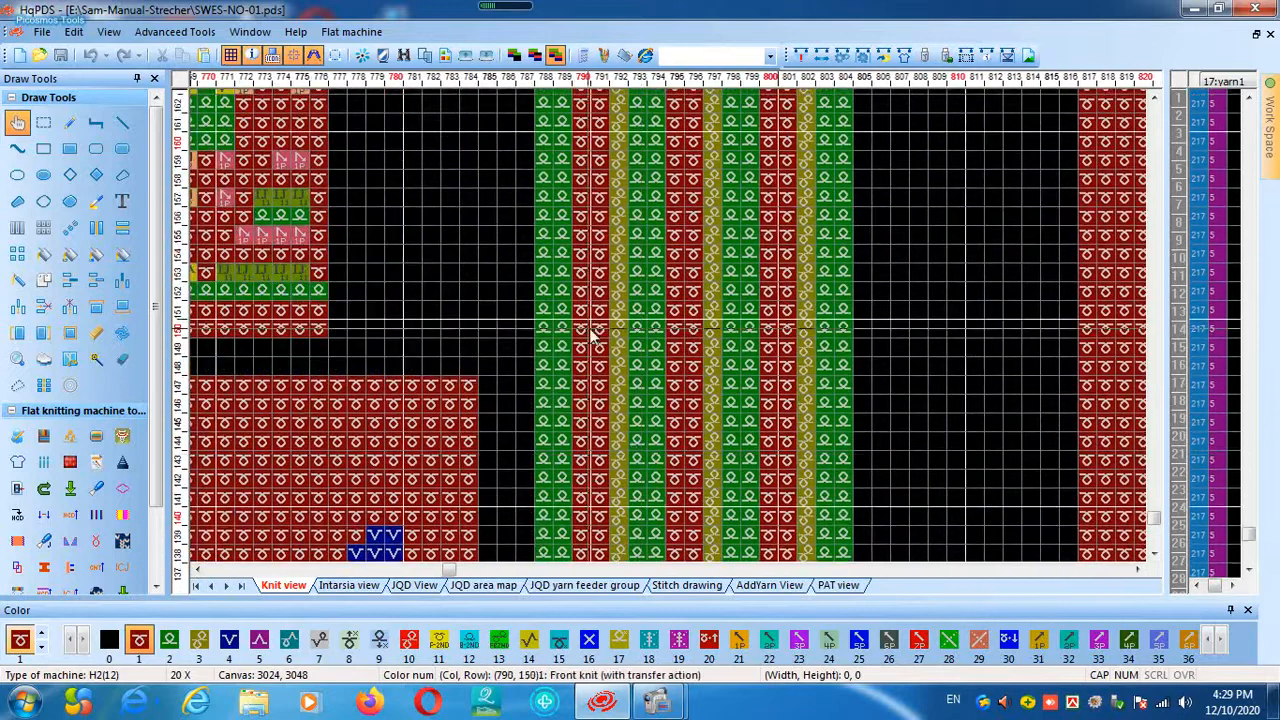
{"action": "left_click_drag", "start_coordinate": [685, 232], "coordinate": [668, 515]}
{"action": "left_click_drag", "start_coordinate": [641, 245], "coordinate": [635, 456]}
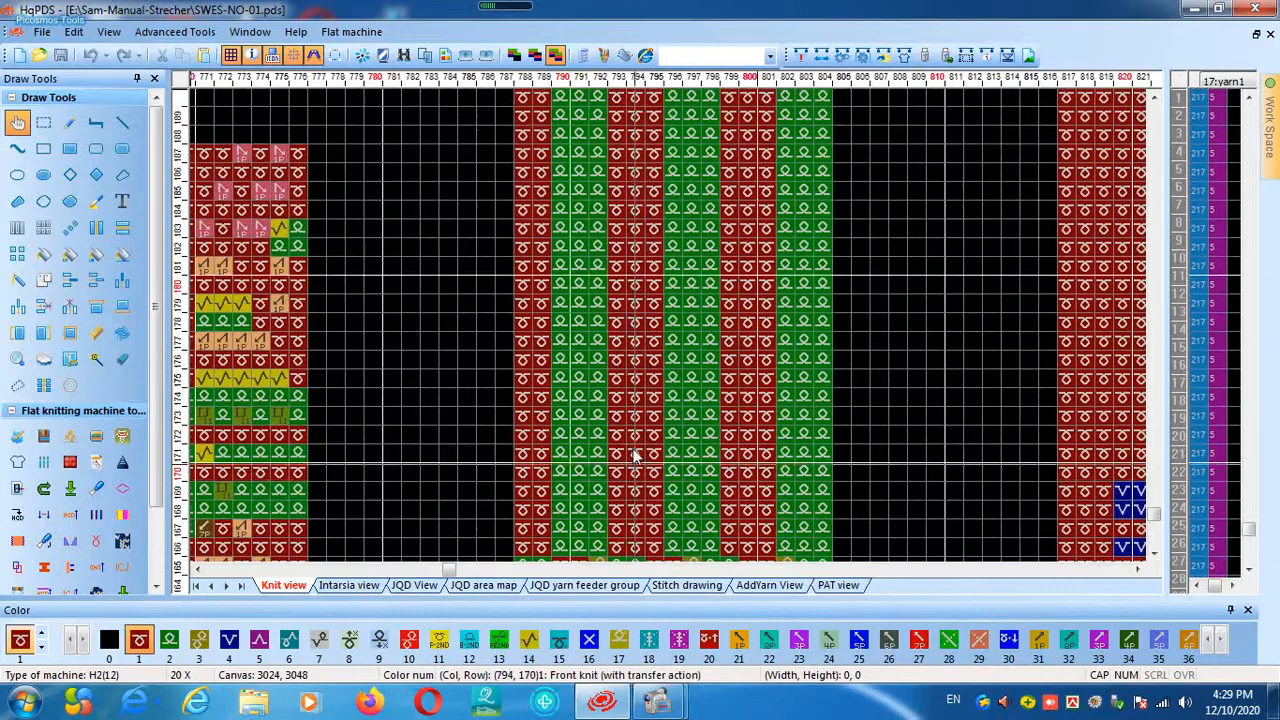
{"action": "left_click_drag", "start_coordinate": [650, 228], "coordinate": [640, 483]}
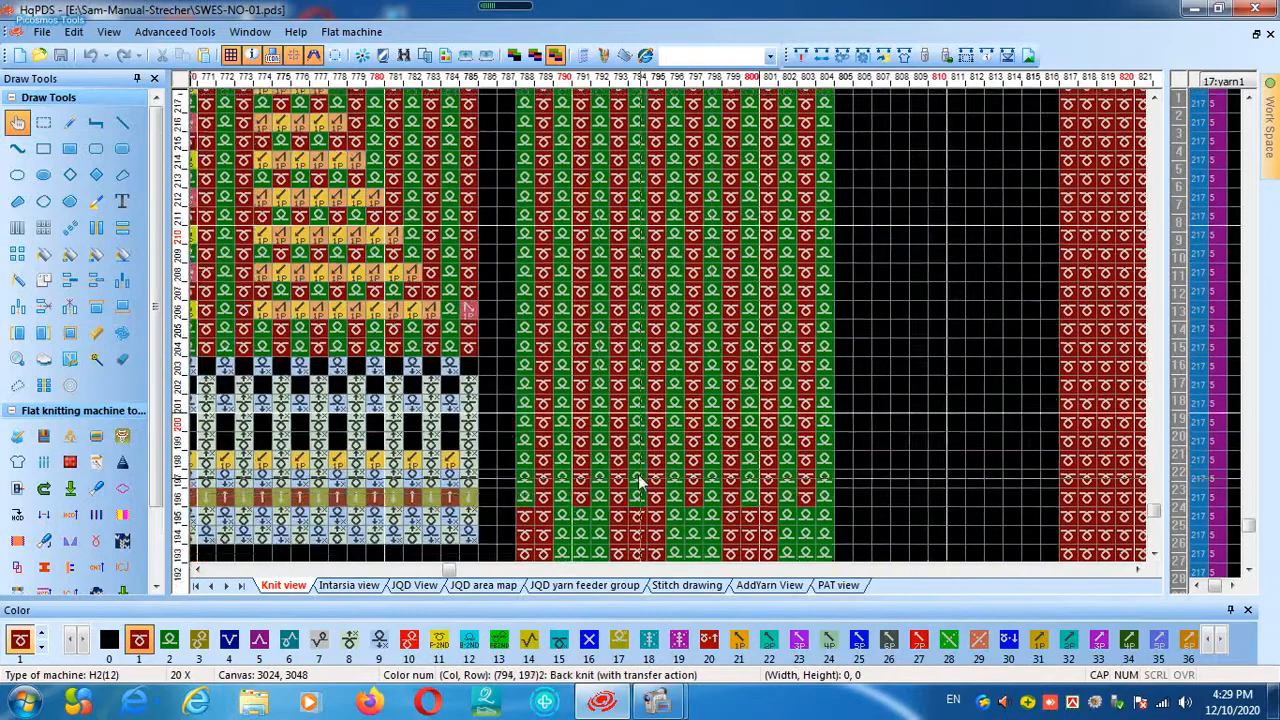
{"action": "left_click_drag", "start_coordinate": [676, 240], "coordinate": [674, 550]}
{"action": "left_click_drag", "start_coordinate": [651, 328], "coordinate": [651, 491]}
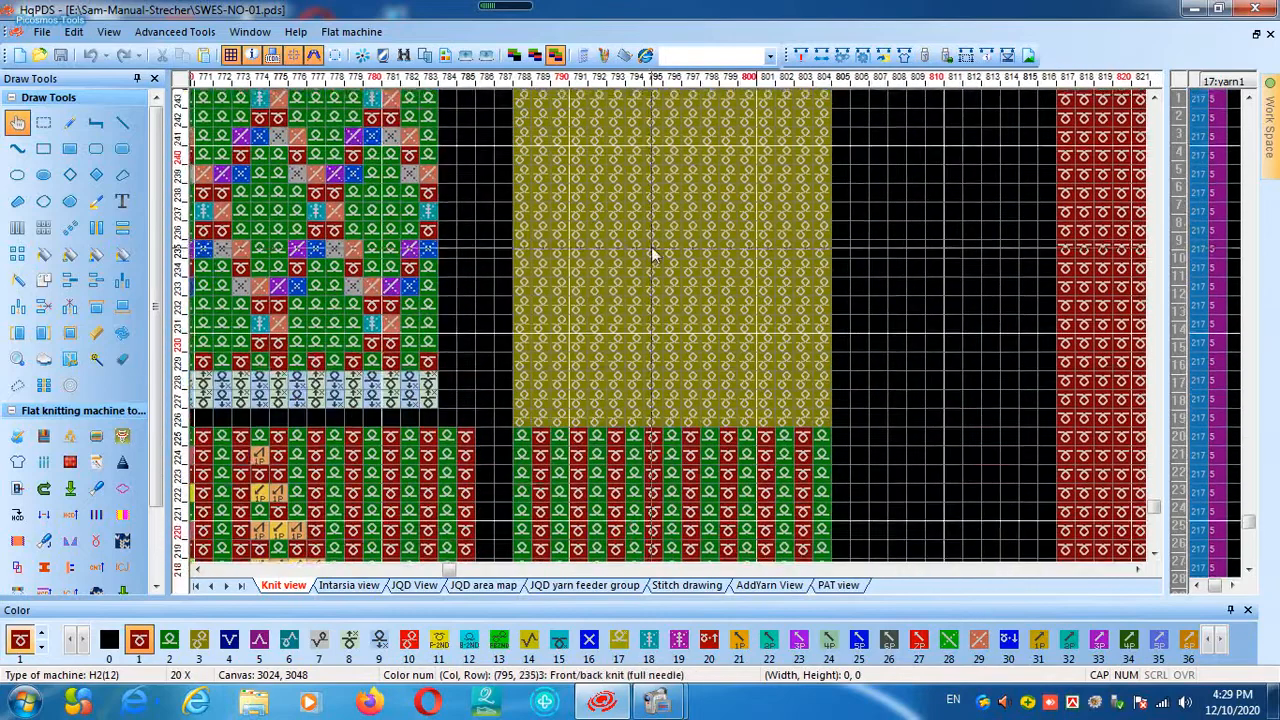
Examine the strip's full-needle, plain front-knit and mixed full-needle rib sections from about row 244 up to row 349
{"action": "left_click_drag", "start_coordinate": [652, 247], "coordinate": [655, 504]}
{"action": "left_click_drag", "start_coordinate": [650, 289], "coordinate": [640, 528]}
{"action": "left_click_drag", "start_coordinate": [626, 240], "coordinate": [628, 540]}
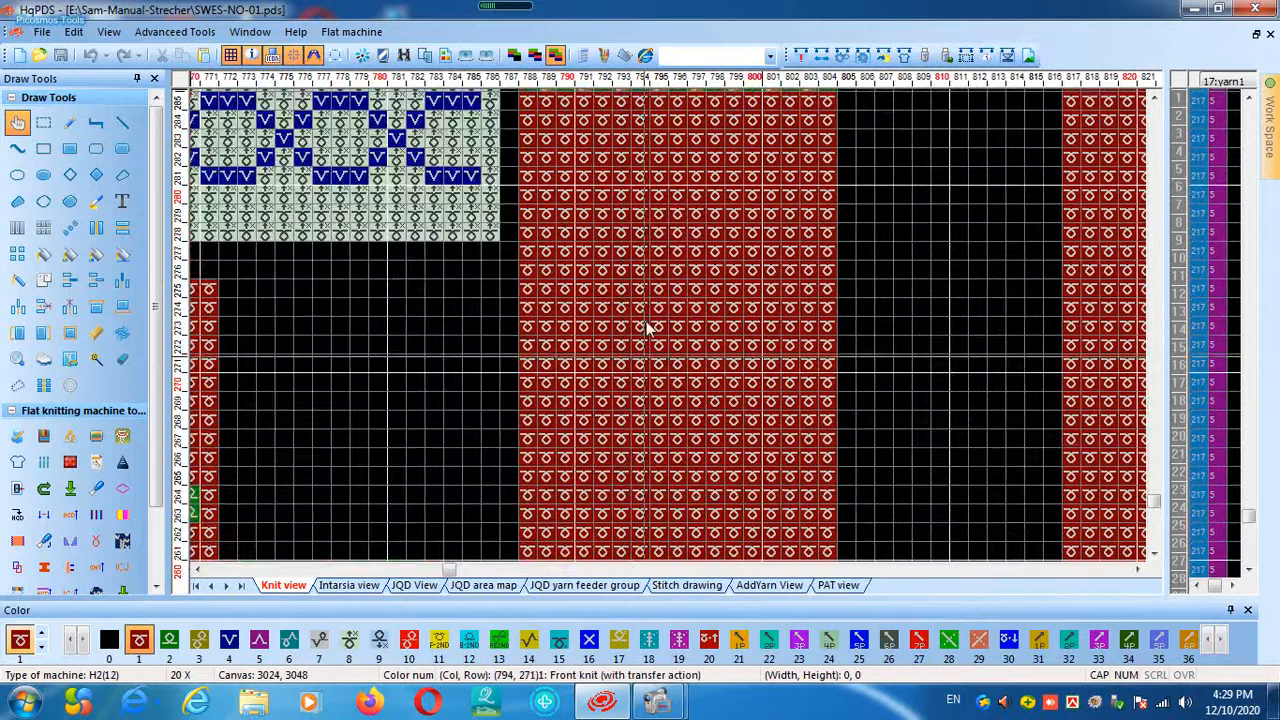
{"action": "scroll", "coordinate": [665, 326], "scroll_direction": "down", "scroll_amount": 5}
{"action": "left_click_drag", "start_coordinate": [677, 287], "coordinate": [675, 462]}
{"action": "scroll", "coordinate": [674, 336], "scroll_direction": "up", "scroll_amount": 5}
{"action": "left_click_drag", "start_coordinate": [632, 330], "coordinate": [625, 489]}
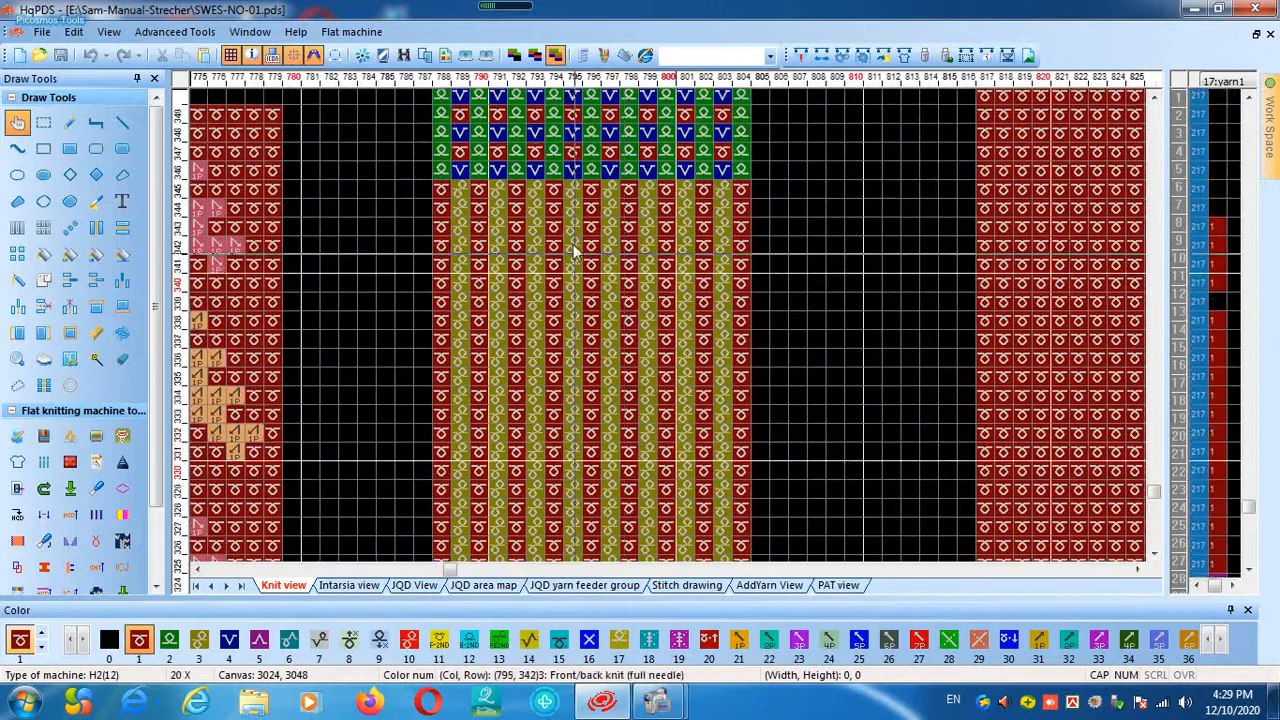
Examine the strip's front and back tuck sections between rows 346 and 435, up to the start of the red striped section
{"action": "scroll", "coordinate": [690, 390], "scroll_direction": "down", "scroll_amount": 5}
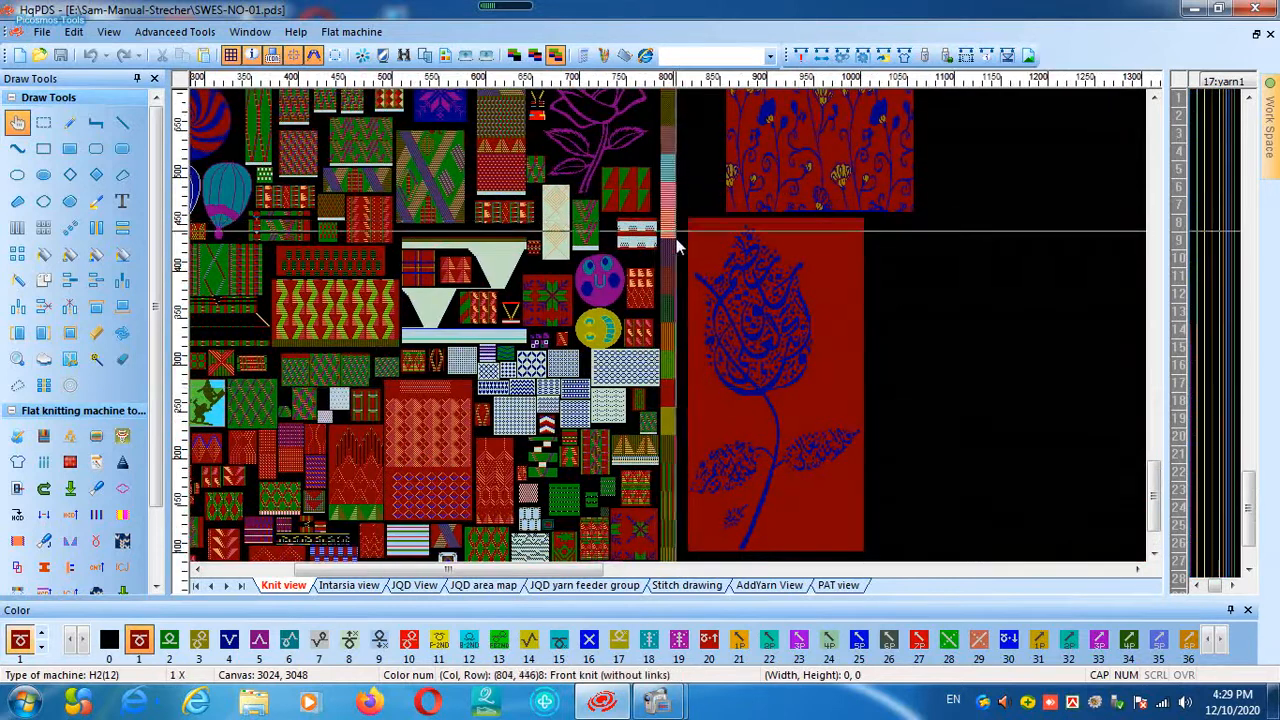
{"action": "scroll", "coordinate": [675, 313], "scroll_direction": "up", "scroll_amount": 5}
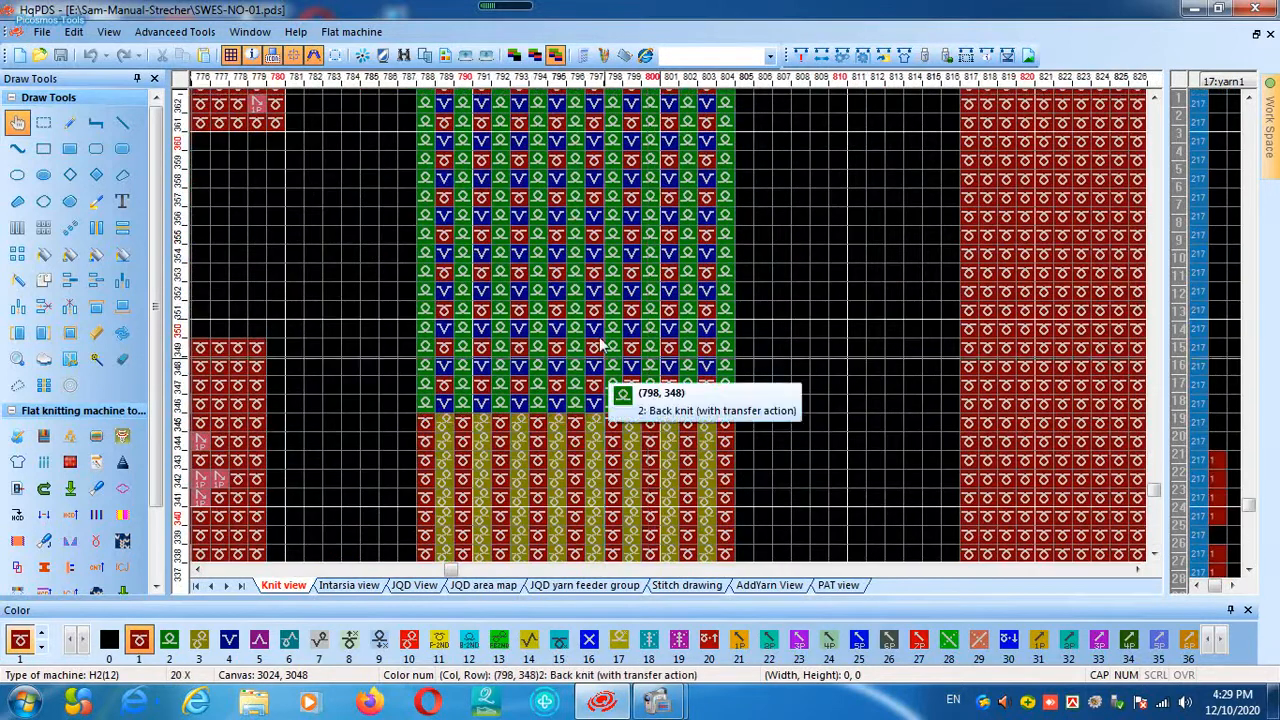
{"action": "scroll", "coordinate": [545, 385], "scroll_direction": "up", "scroll_amount": 10}
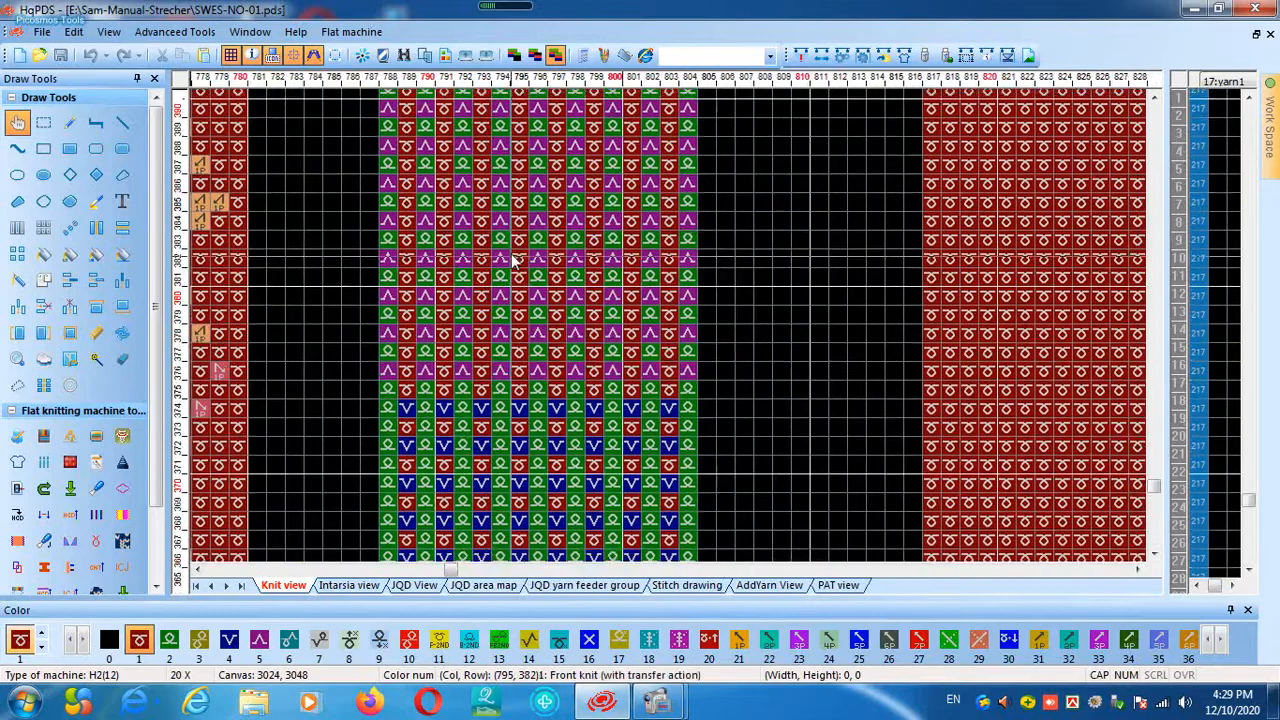
{"action": "scroll", "coordinate": [515, 361], "scroll_direction": "up", "scroll_amount": 12}
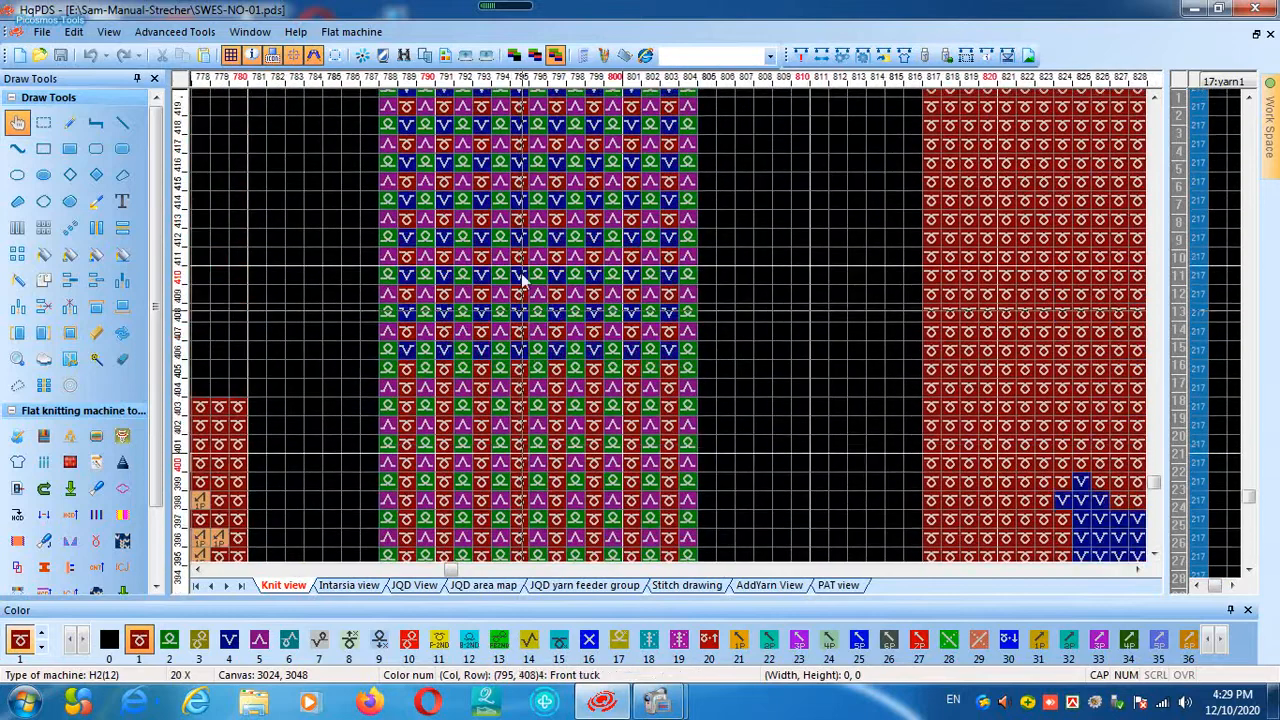
{"action": "scroll", "coordinate": [500, 285], "scroll_direction": "up", "scroll_amount": 12}
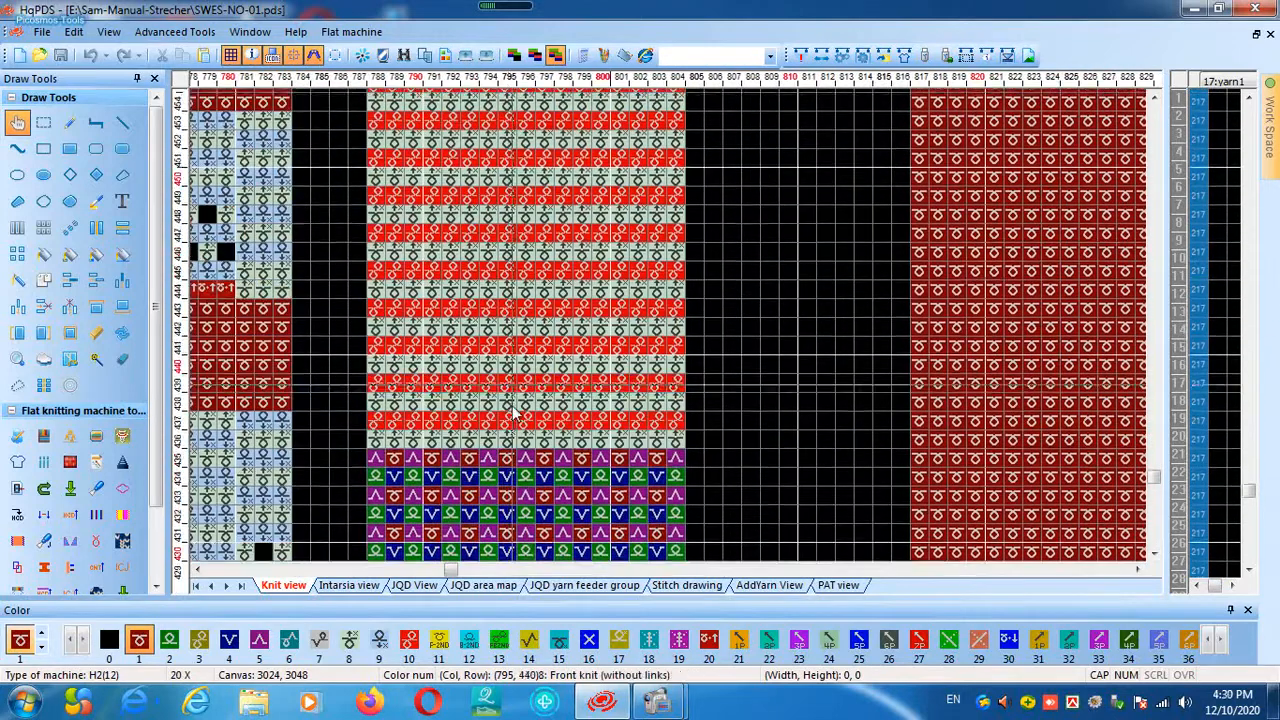
Examine the strip's horizontally striped sections combining full-needle, no-link knit and knit-tuck rows, between rows 436 and 555
{"action": "scroll", "coordinate": [475, 280], "scroll_direction": "up", "scroll_amount": 12}
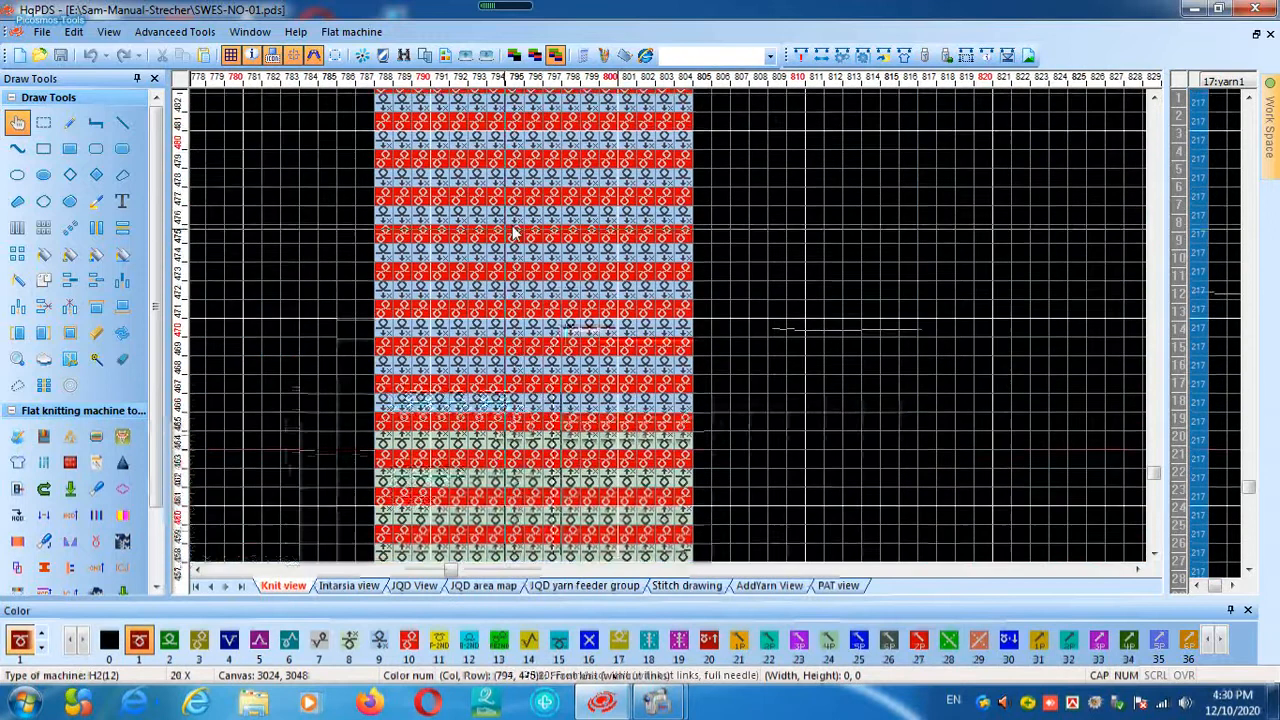
{"action": "scroll", "coordinate": [517, 462], "scroll_direction": "up", "scroll_amount": 9}
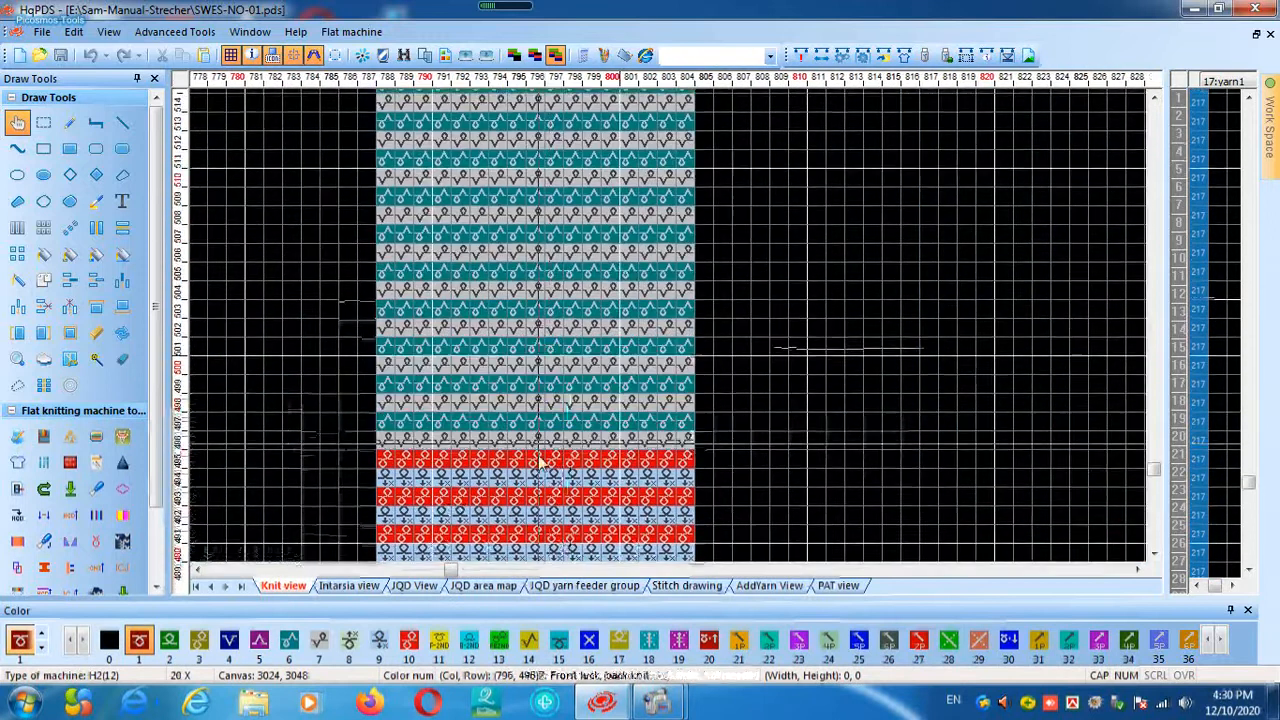
{"action": "scroll", "coordinate": [528, 283], "scroll_direction": "up", "scroll_amount": 3}
{"action": "scroll", "coordinate": [575, 272], "scroll_direction": "up", "scroll_amount": 8}
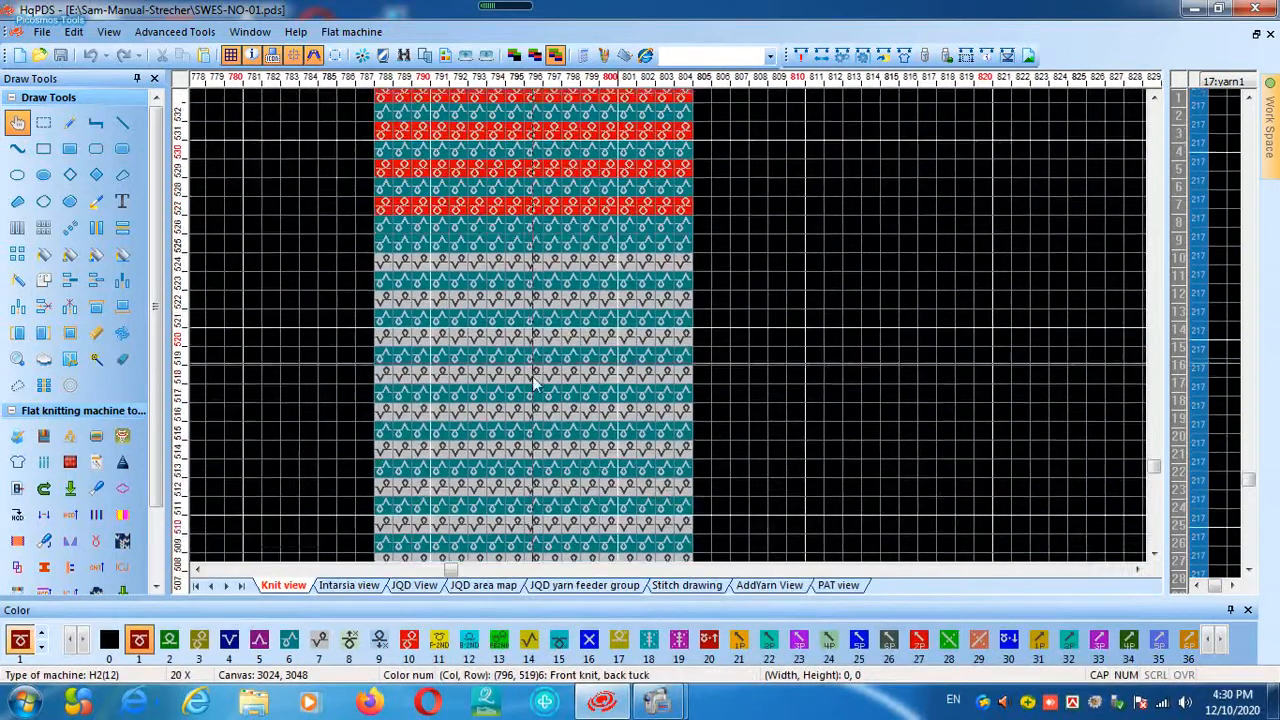
{"action": "scroll", "coordinate": [528, 283], "scroll_direction": "up", "scroll_amount": 8}
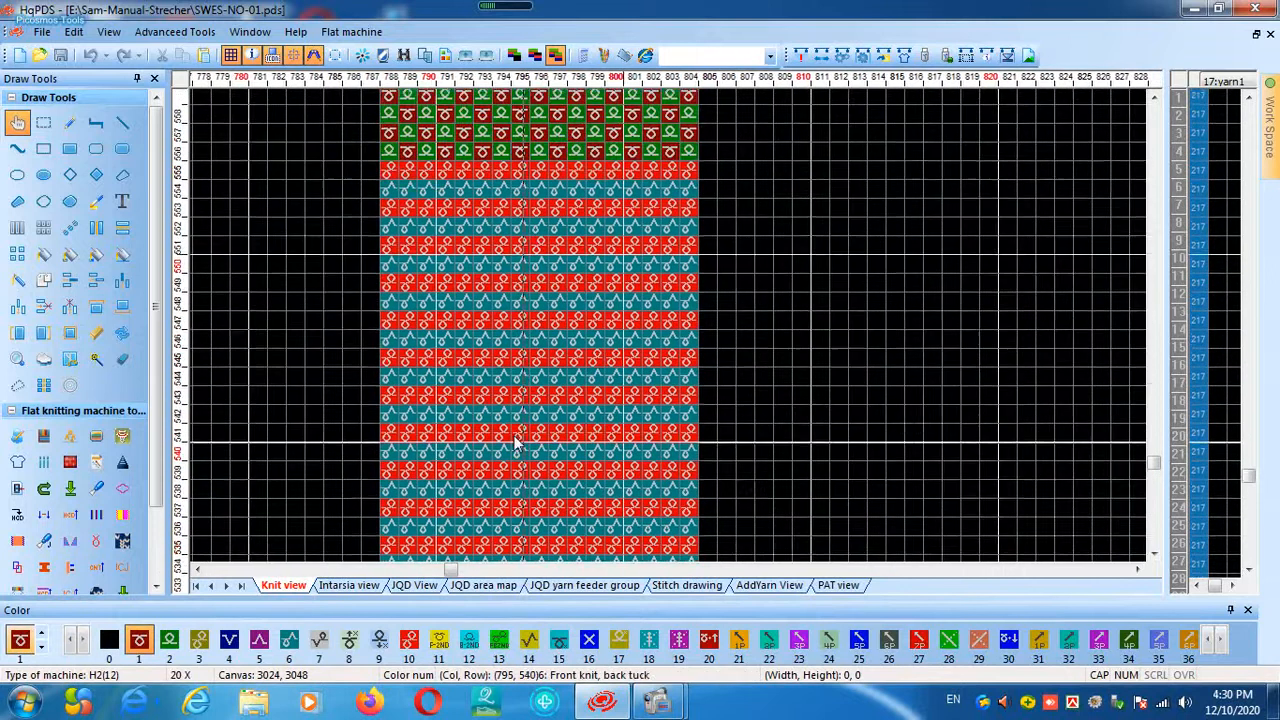
Examine the strip's checkered and alternating front/back knit sections from row 556 upward, and return to the library overview
{"action": "scroll", "coordinate": [535, 365], "scroll_direction": "up", "scroll_amount": 9}
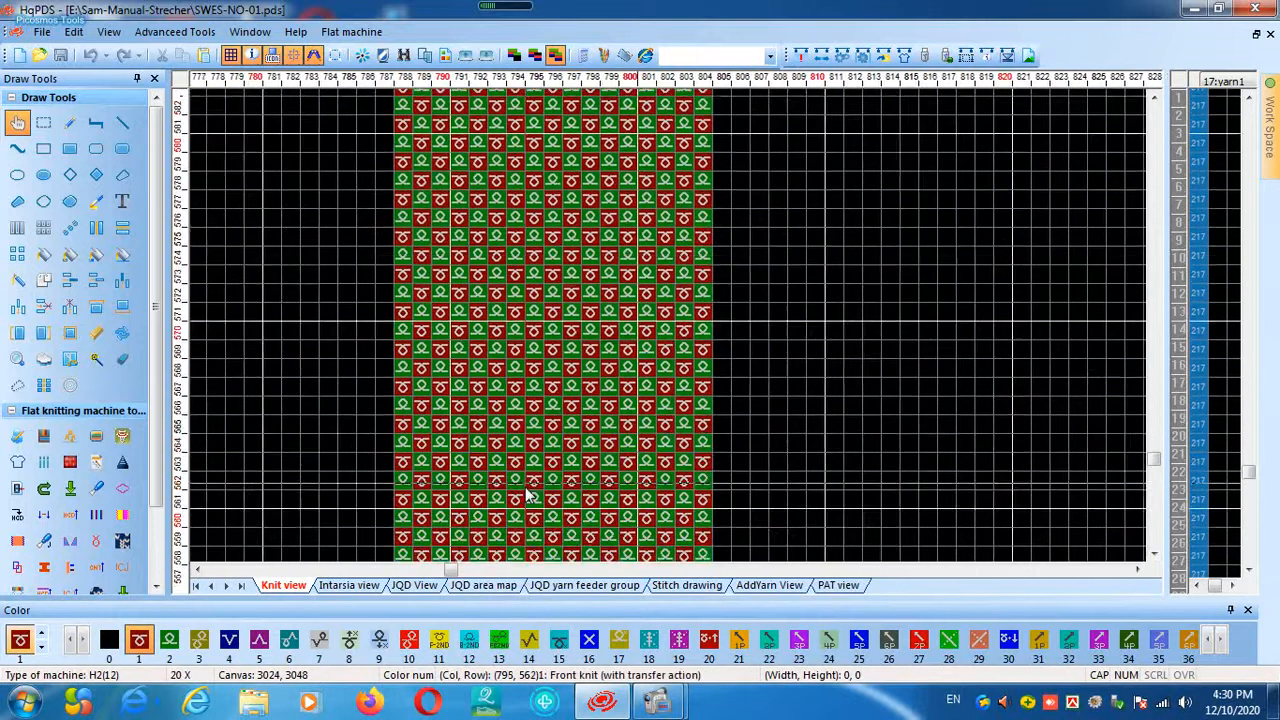
{"action": "scroll", "coordinate": [545, 420], "scroll_direction": "up", "scroll_amount": 6}
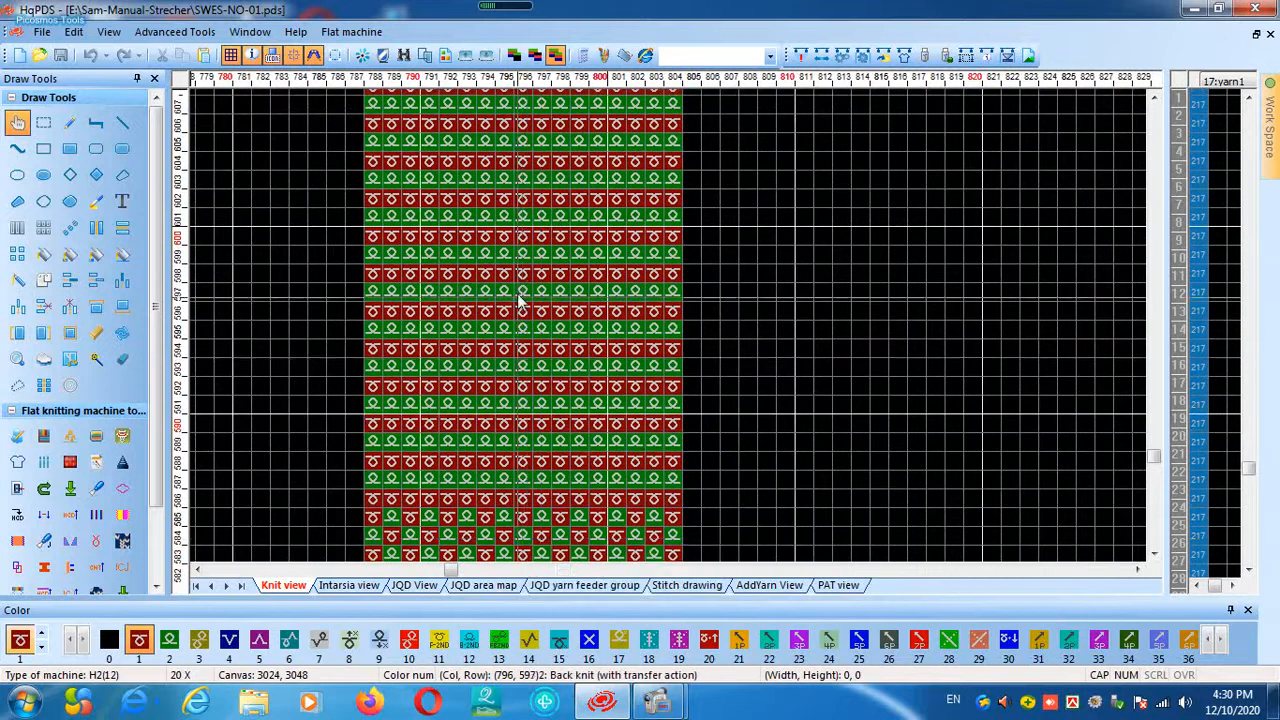
{"action": "scroll", "coordinate": [518, 480], "scroll_direction": "up", "scroll_amount": 10}
{"action": "middle_click", "coordinate": [515, 433]}
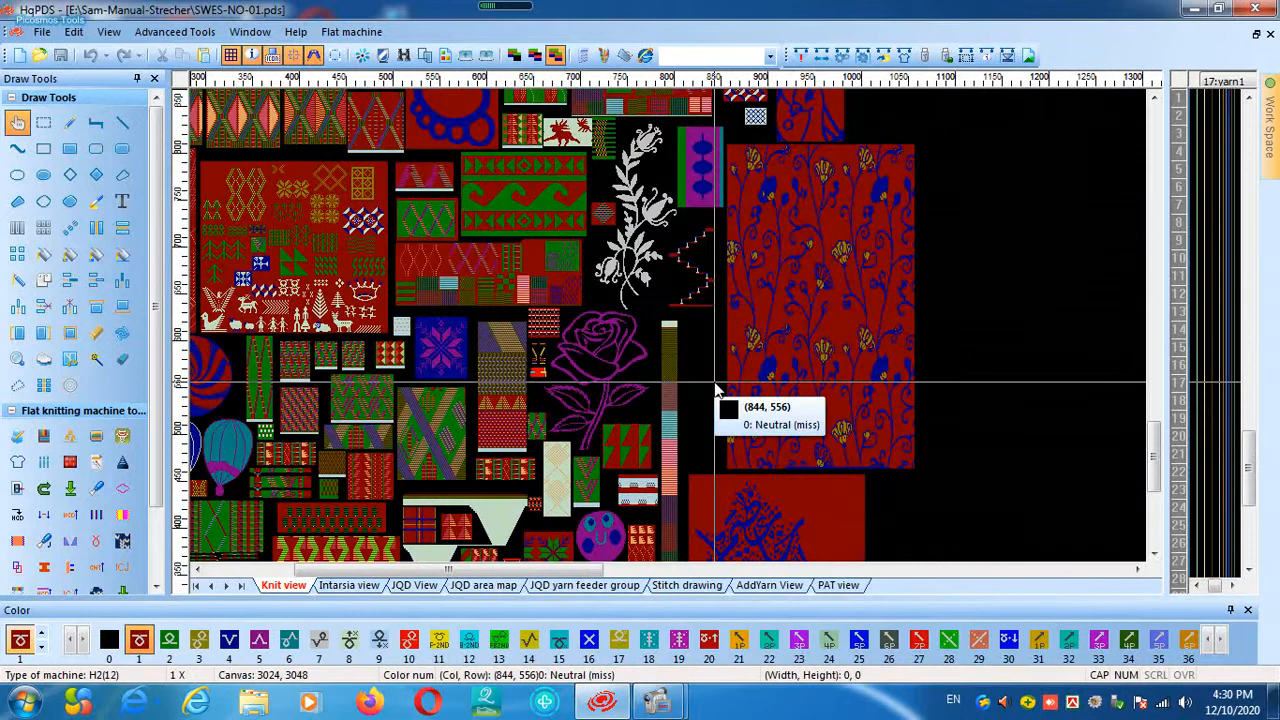
View the floral panel and the blue calligraphic flower panel beside the strip, and return to the lower swatches
{"action": "middle_click", "coordinate": [857, 414]}
{"action": "middle_click", "coordinate": [708, 360]}
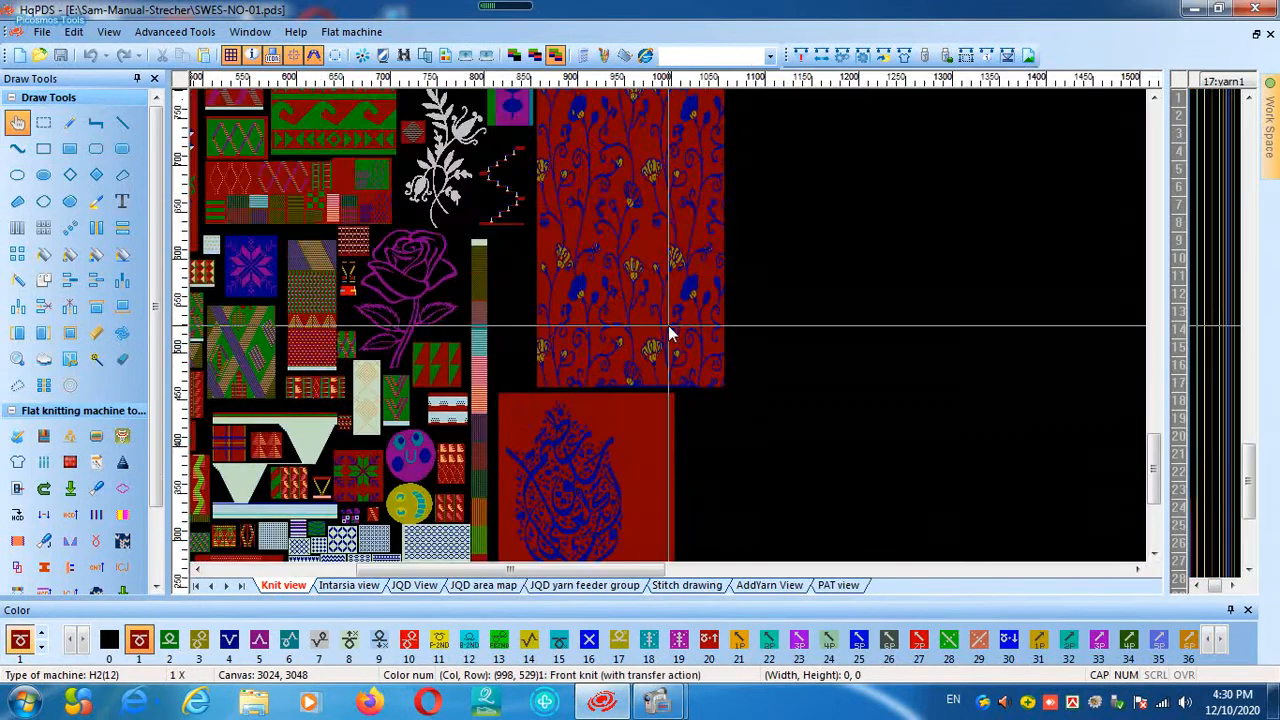
{"action": "left_click_drag", "start_coordinate": [574, 467], "coordinate": [588, 313]}
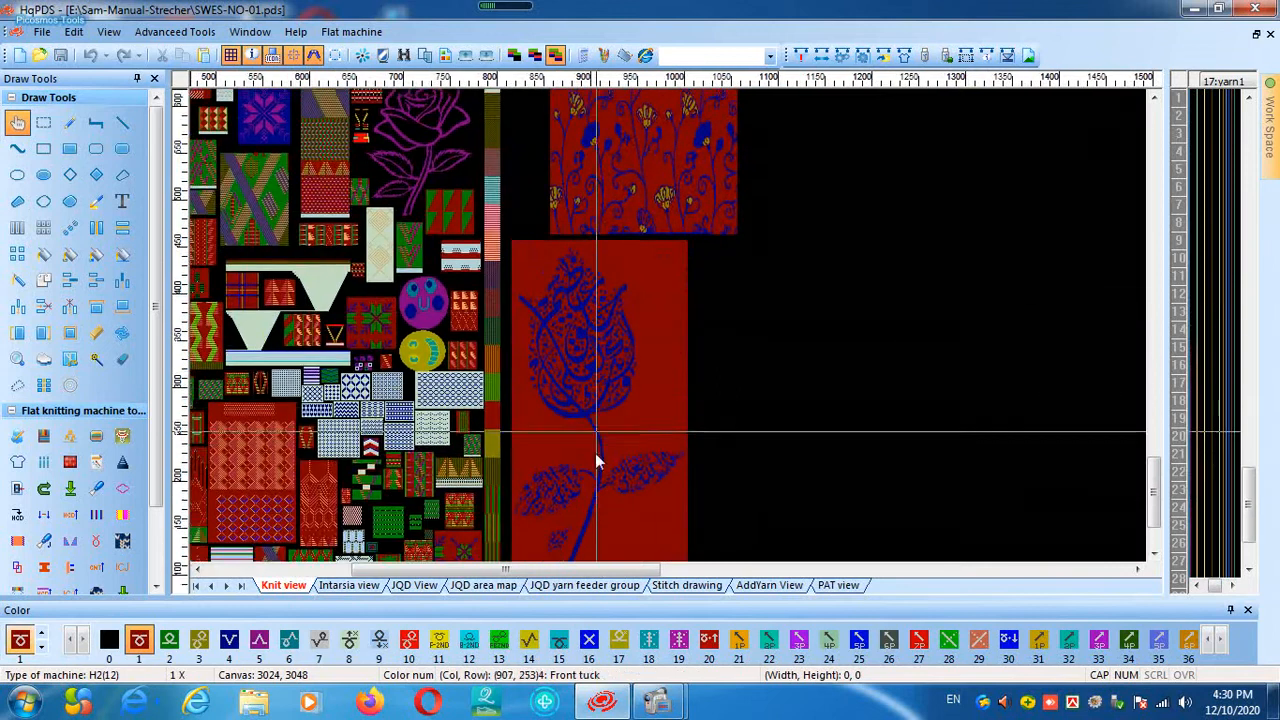
{"action": "left_click_drag", "start_coordinate": [602, 449], "coordinate": [710, 354]}
{"action": "left_click_drag", "start_coordinate": [526, 340], "coordinate": [667, 320]}
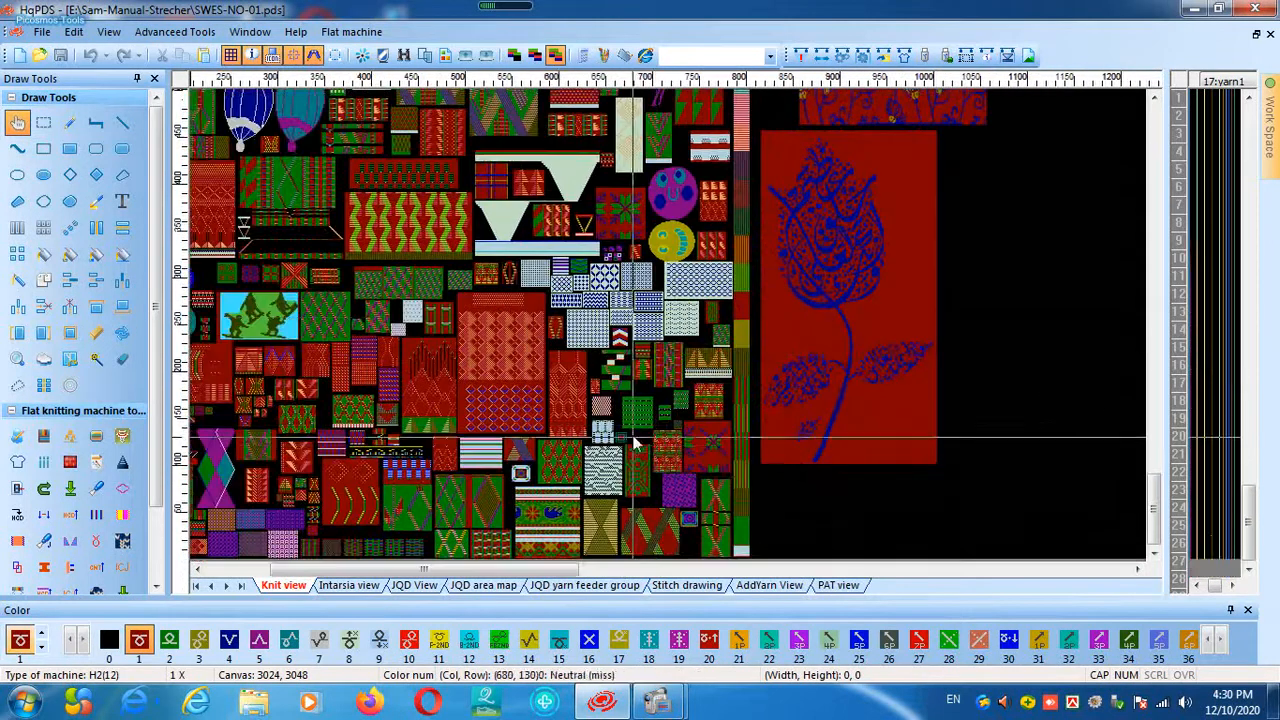
Inspect the green back-knit swatch at columns 669 to 701 and the blue-cross diamond pattern near column 548, row 149
{"action": "middle_click", "coordinate": [630, 426]}
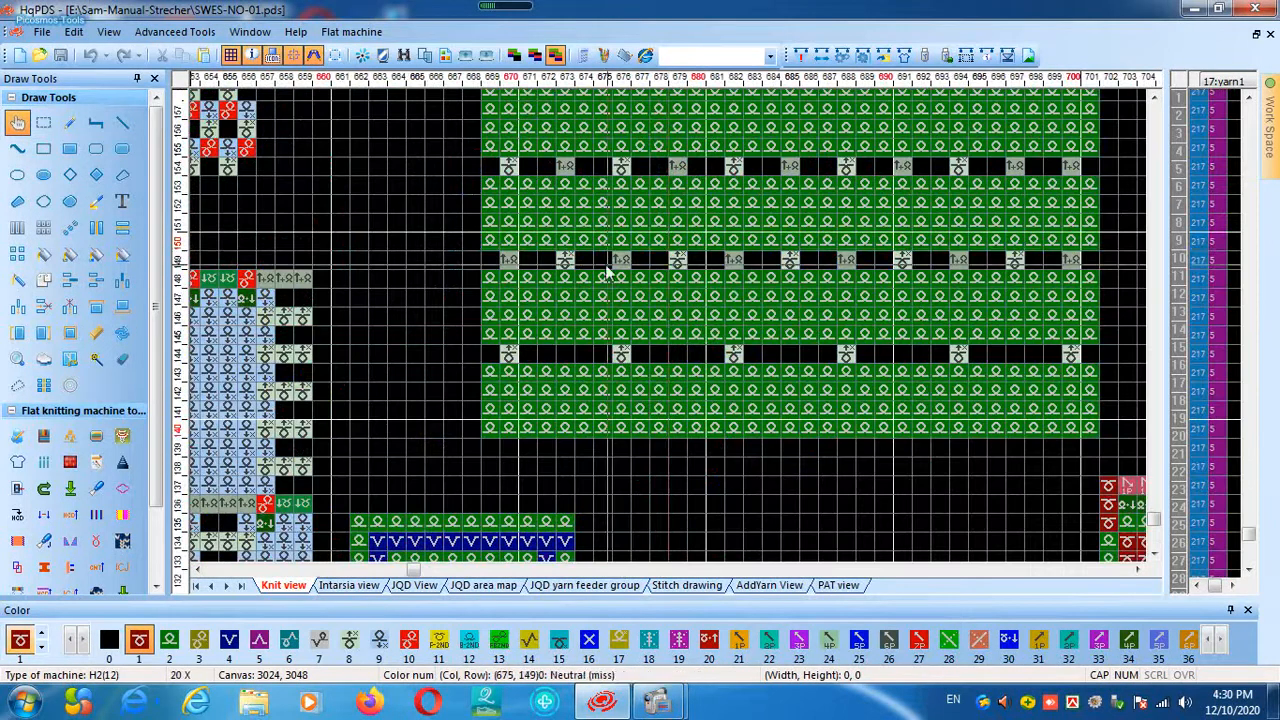
{"action": "middle_click", "coordinate": [677, 273]}
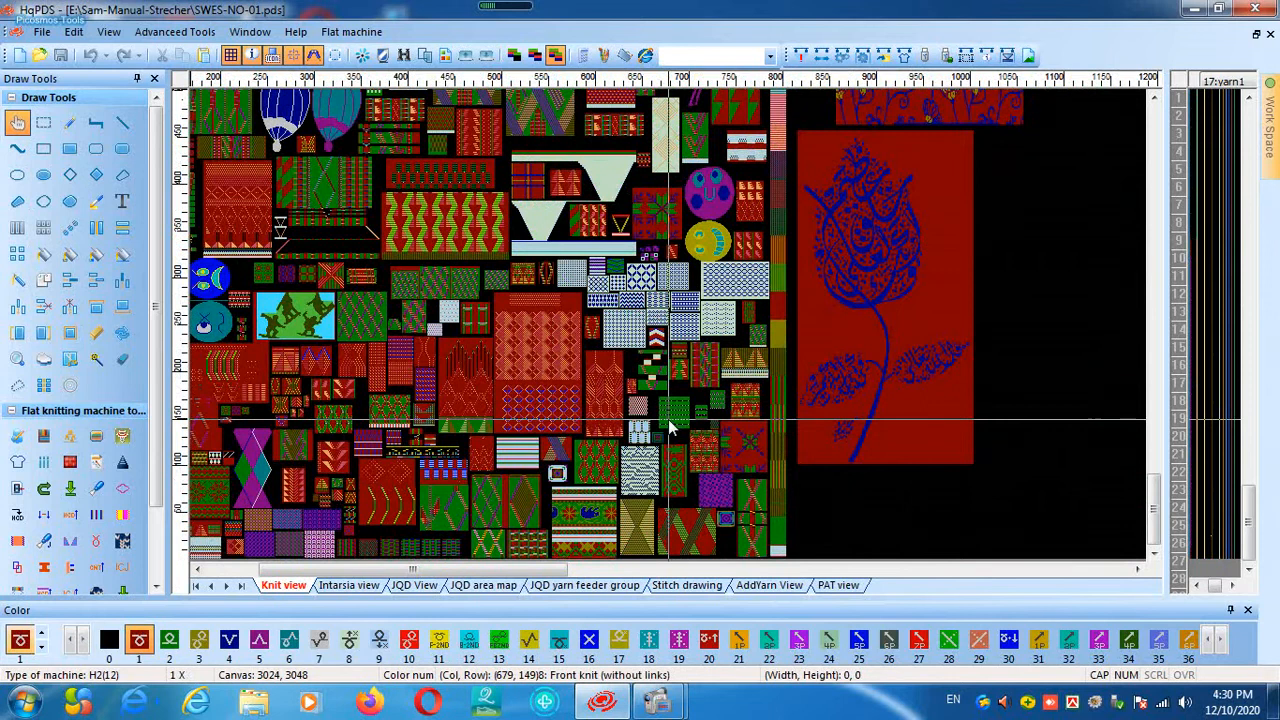
{"action": "middle_click", "coordinate": [545, 418]}
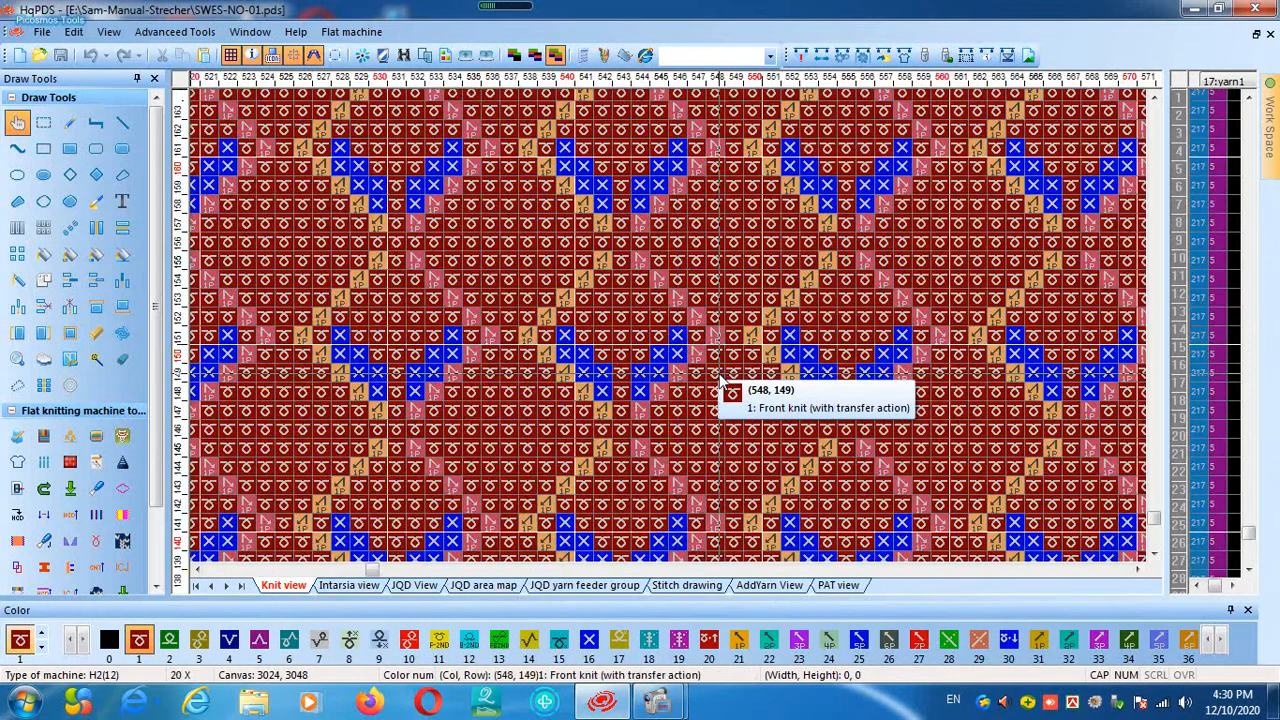
{"action": "middle_click", "coordinate": [720, 383]}
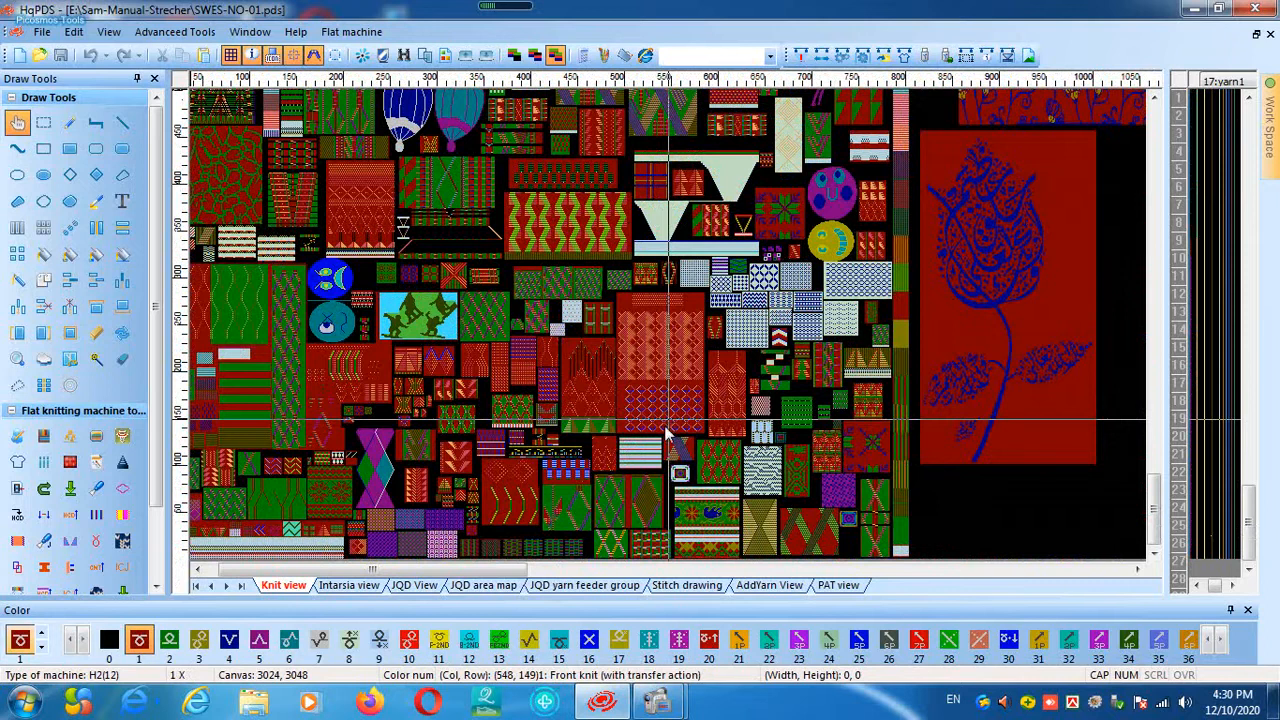
Inspect the swatches near column 27, row 97 and the V-shaped swatch with 1P transfers near column 138, row 387
{"action": "middle_click", "coordinate": [205, 484]}
{"action": "left_click_drag", "start_coordinate": [597, 120], "coordinate": [543, 331]}
{"action": "left_click_drag", "start_coordinate": [391, 279], "coordinate": [741, 394]}
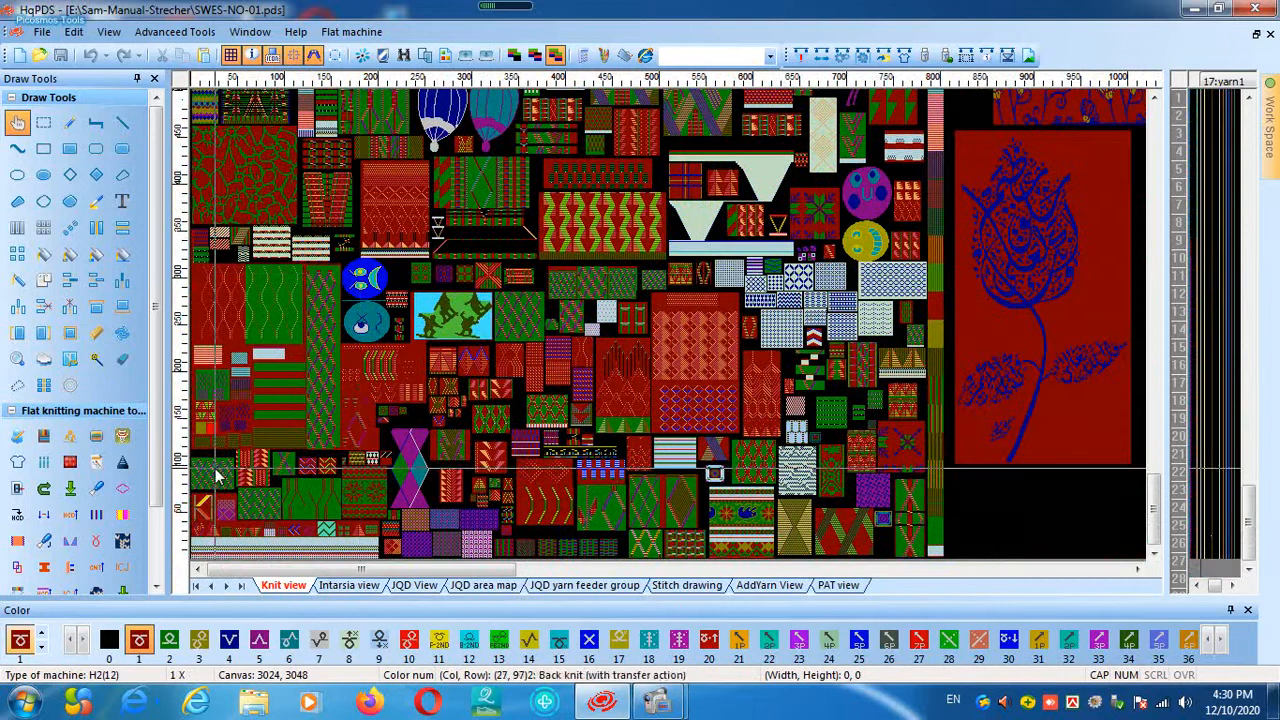
{"action": "middle_click", "coordinate": [445, 412]}
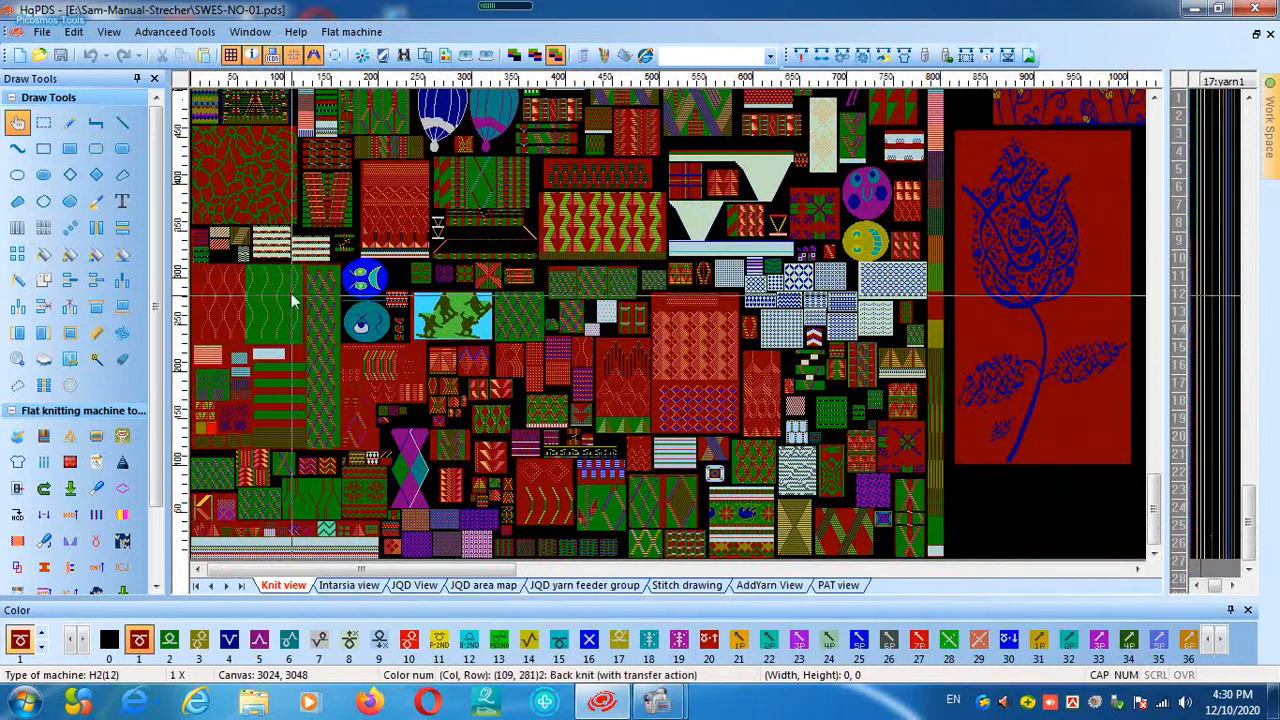
{"action": "middle_click", "coordinate": [322, 194]}
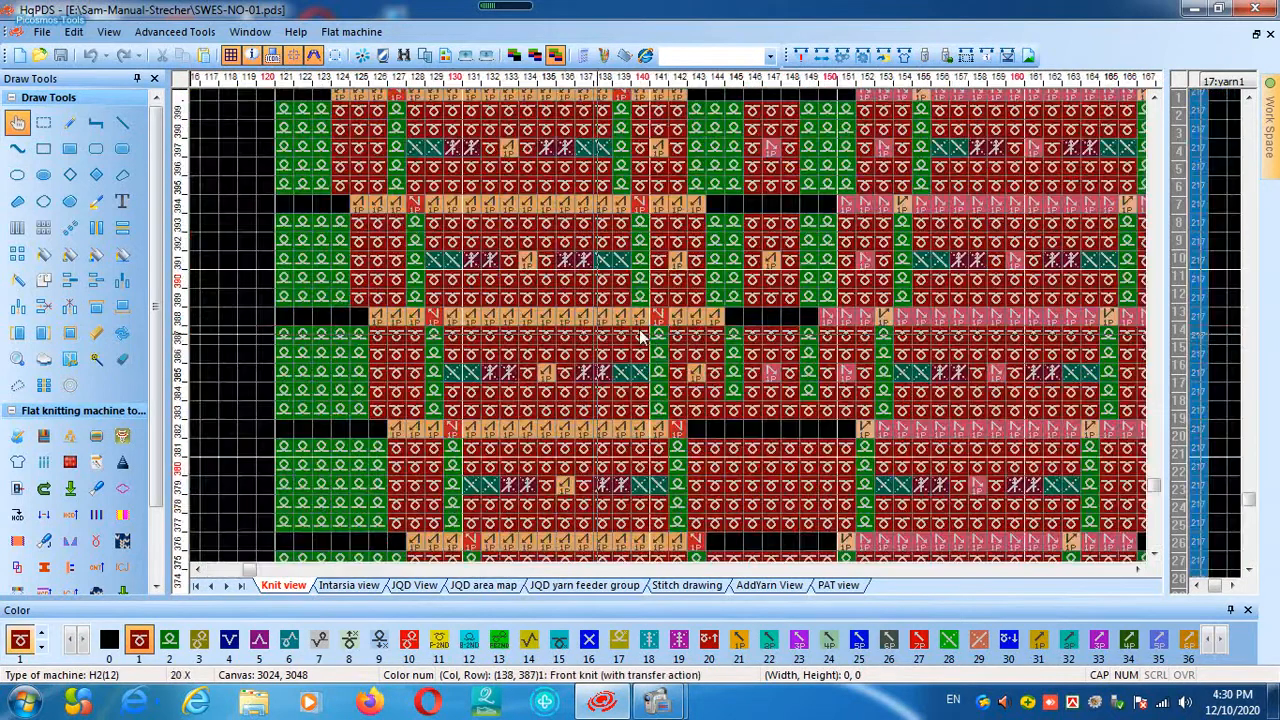
{"action": "middle_click", "coordinate": [324, 333]}
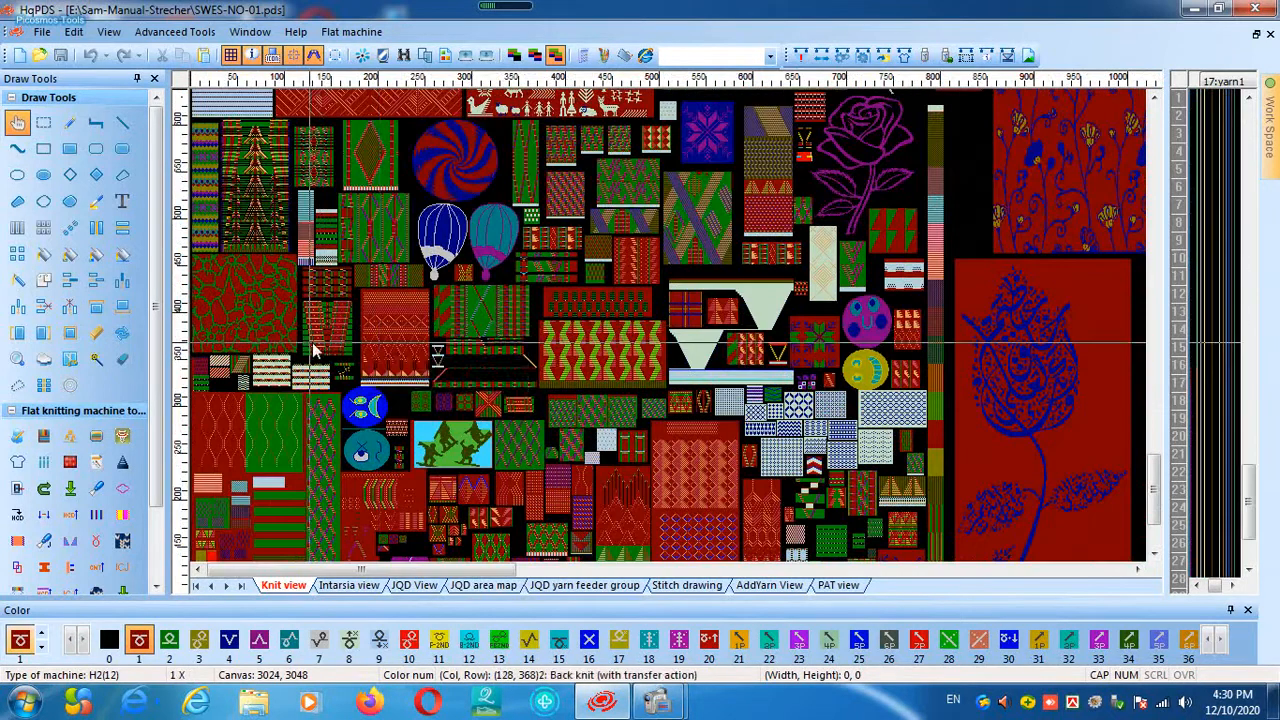
Inspect the red 1P transfer lace swatch near column 217 and the zigzag leaf swatch near column 434, row 361
{"action": "middle_click", "coordinate": [390, 338]}
{"action": "middle_click", "coordinate": [393, 335]}
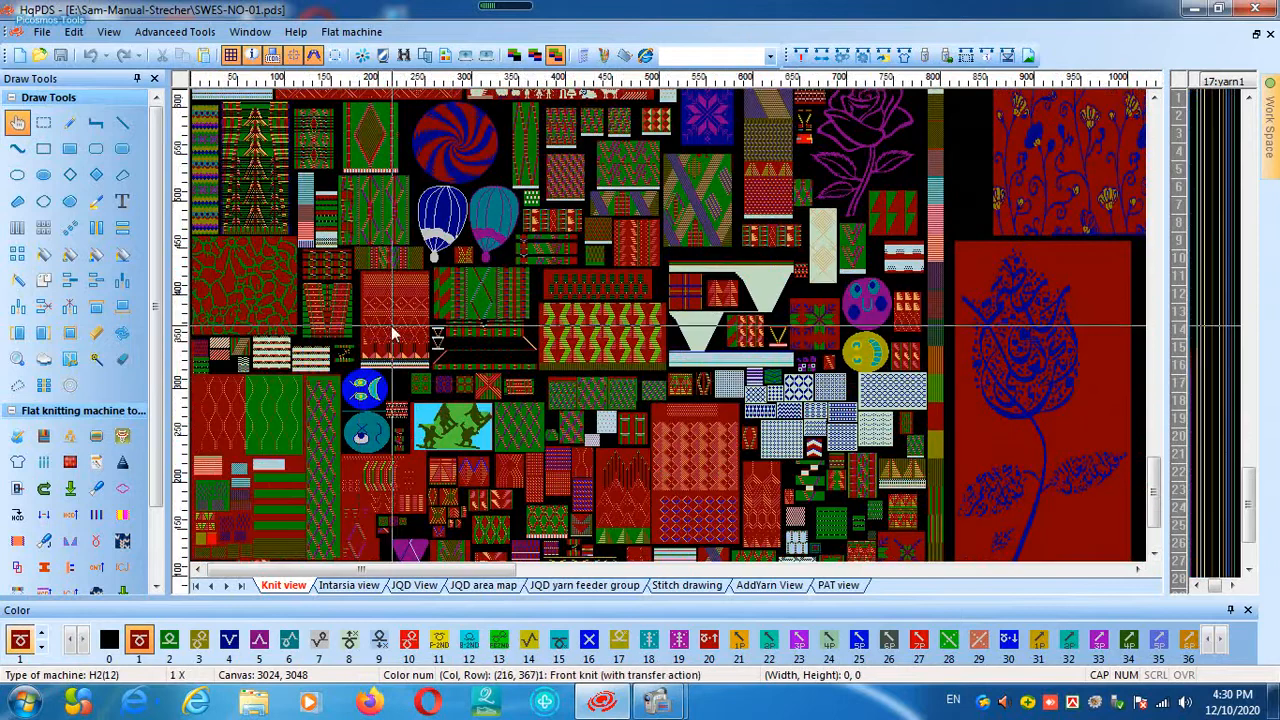
{"action": "middle_click", "coordinate": [593, 338]}
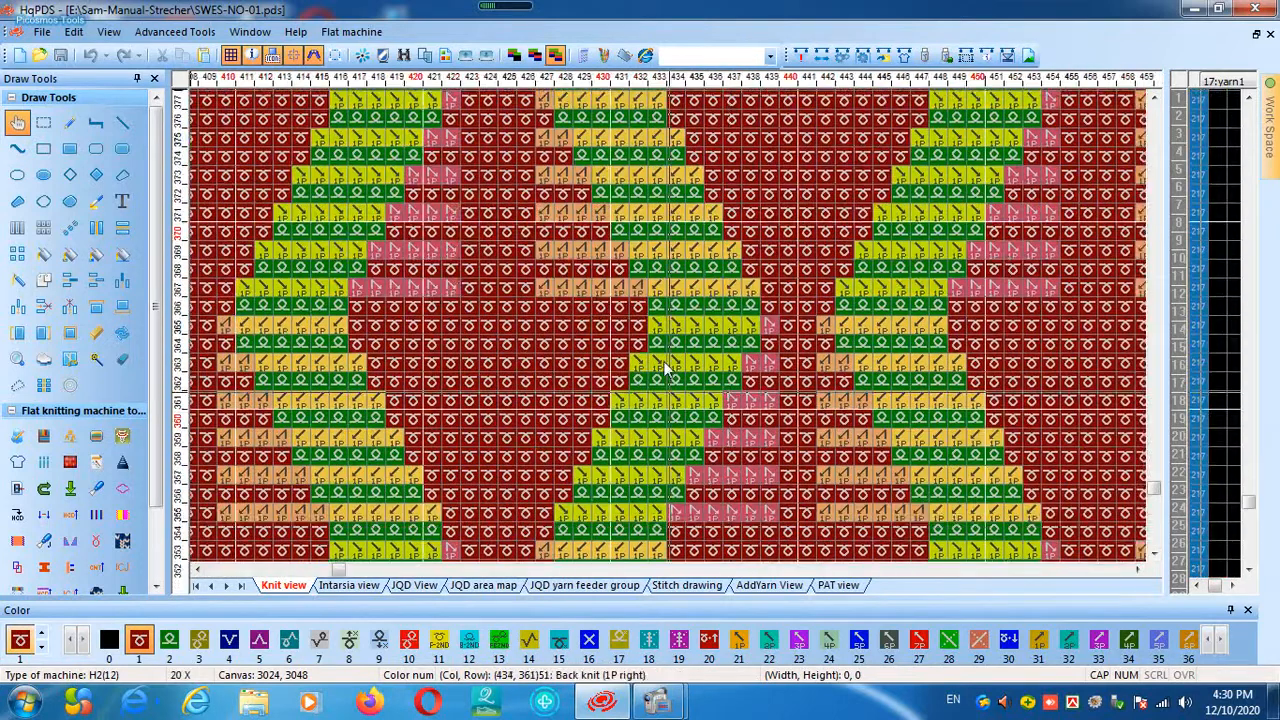
{"action": "middle_click", "coordinate": [595, 325]}
{"action": "middle_click", "coordinate": [395, 318]}
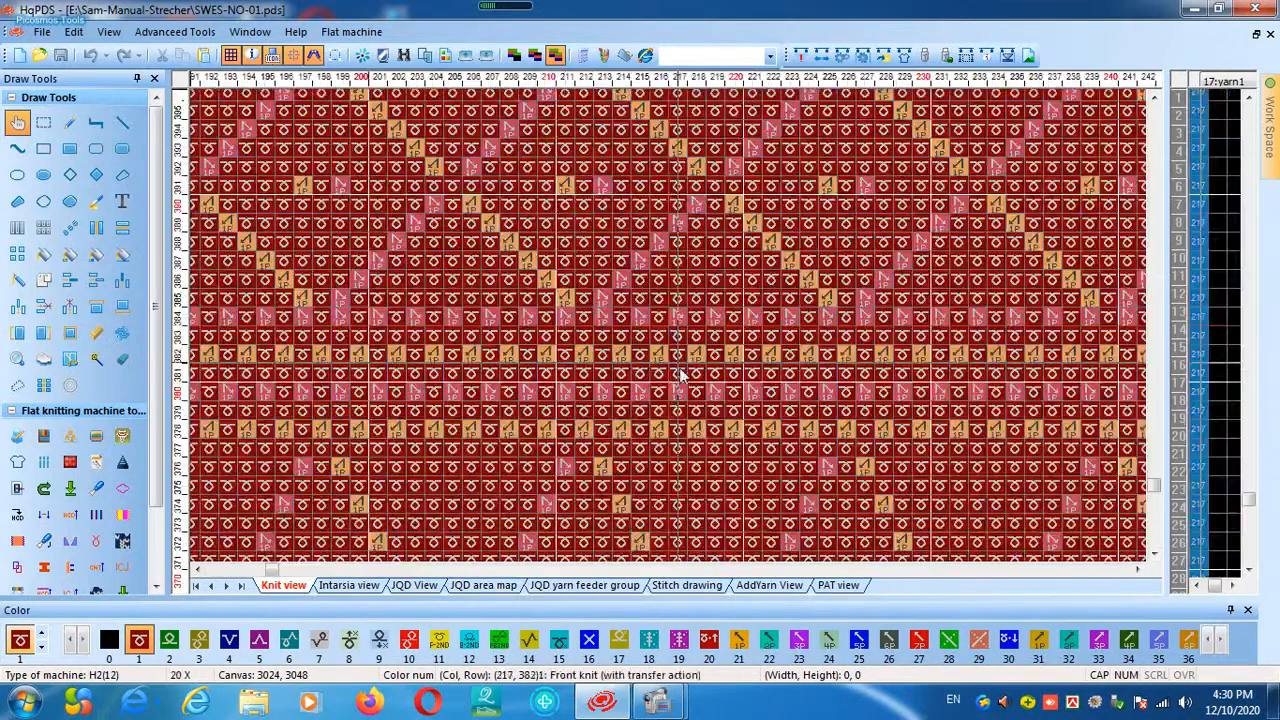
Inspect the cable swatch near column 281, row 406 and the red-and-green cable swatch near column 463, row 538
{"action": "middle_click", "coordinate": [700, 368]}
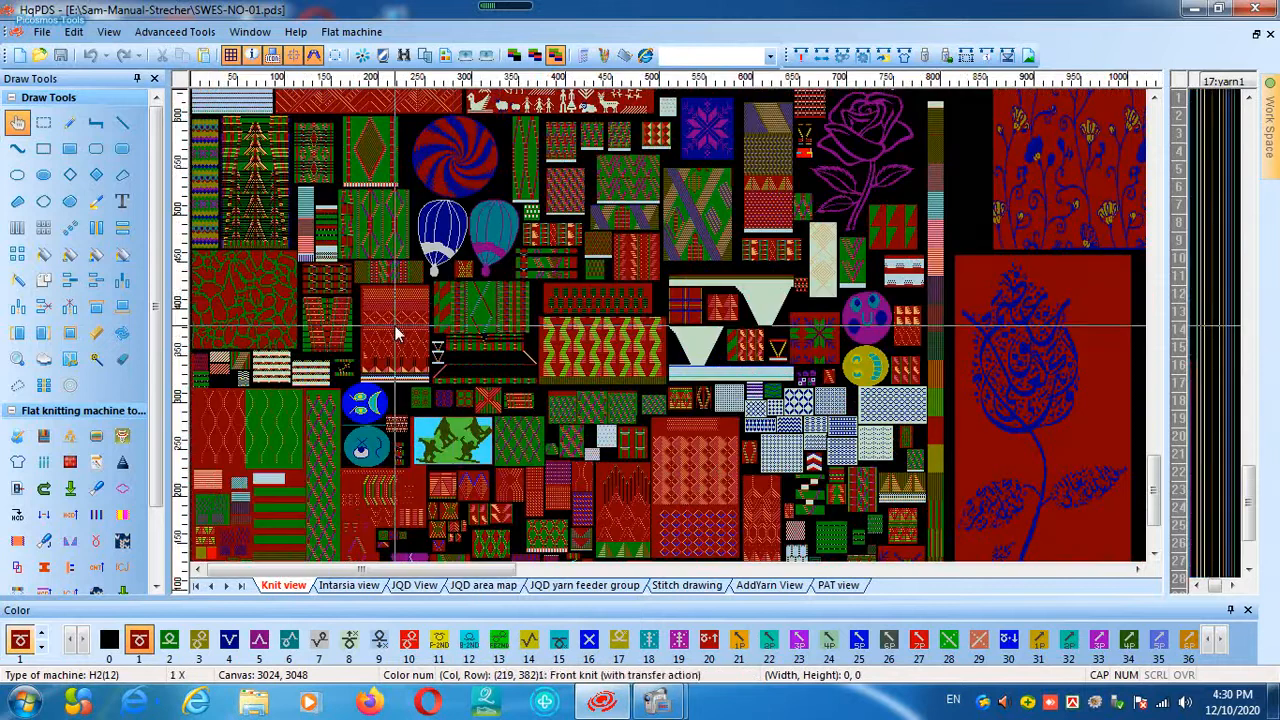
{"action": "middle_click", "coordinate": [455, 312]}
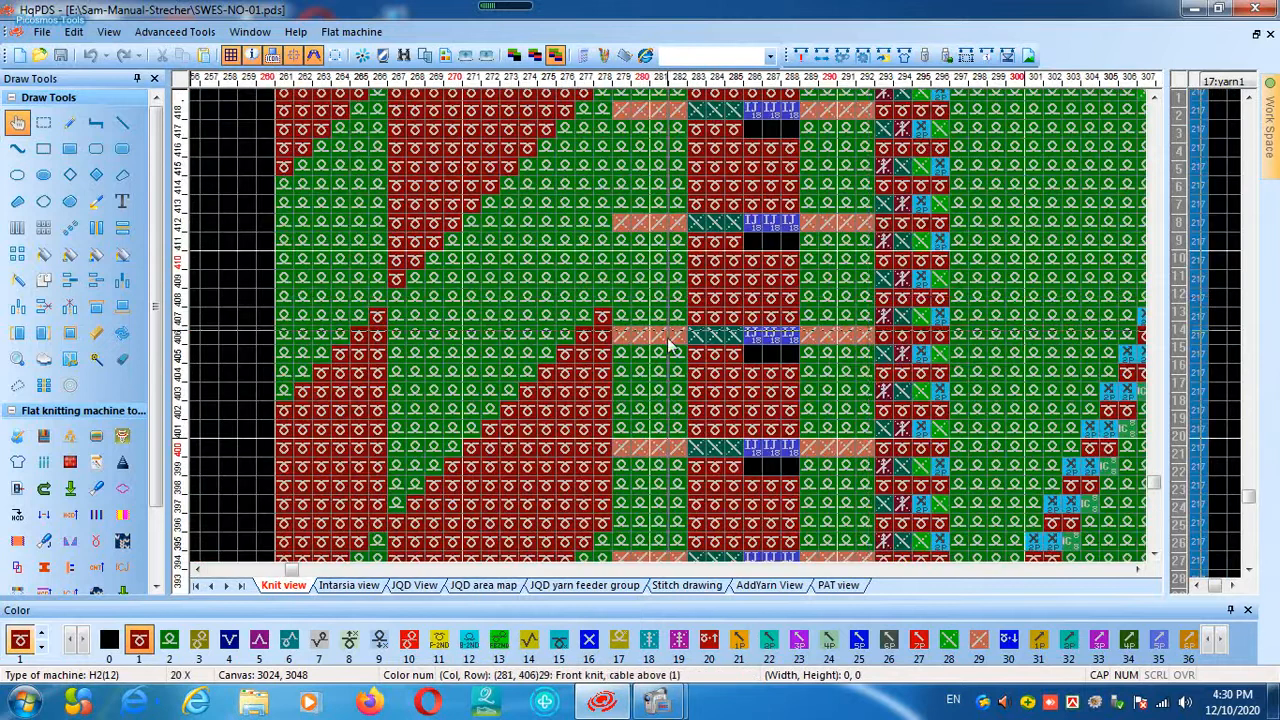
{"action": "middle_click", "coordinate": [870, 305]}
{"action": "middle_click", "coordinate": [607, 250]}
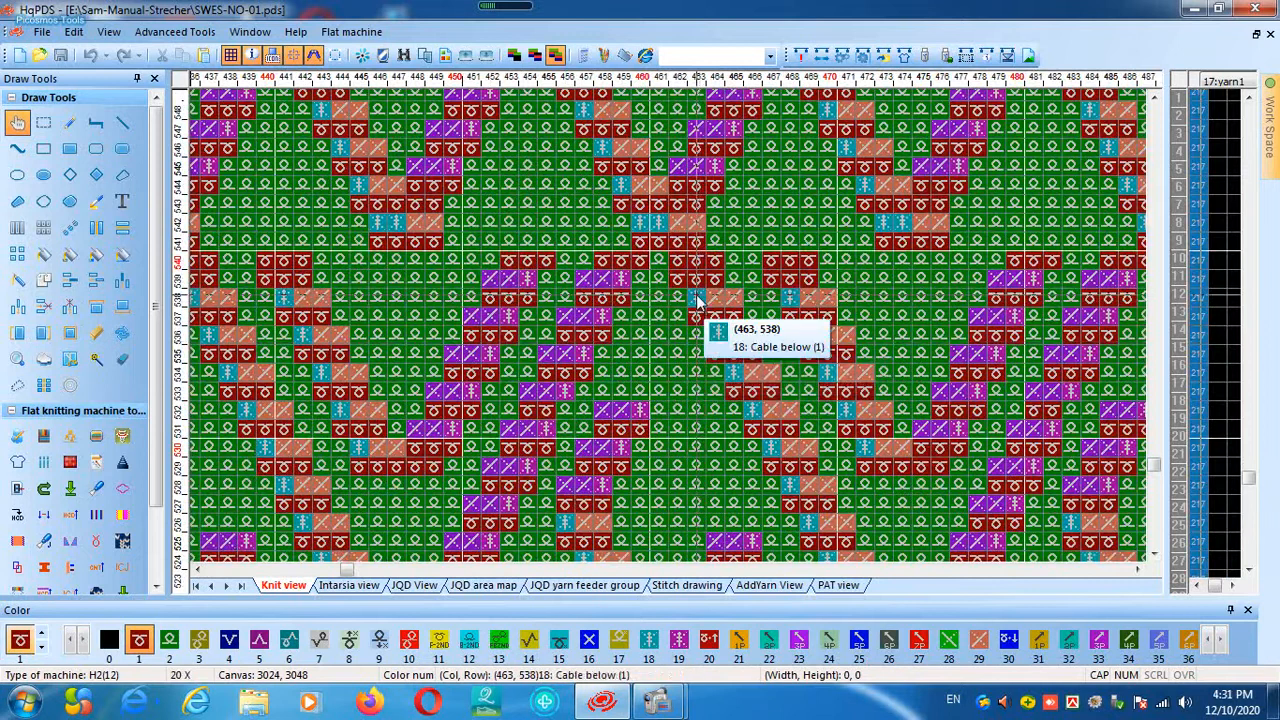
{"action": "middle_click", "coordinate": [697, 301]}
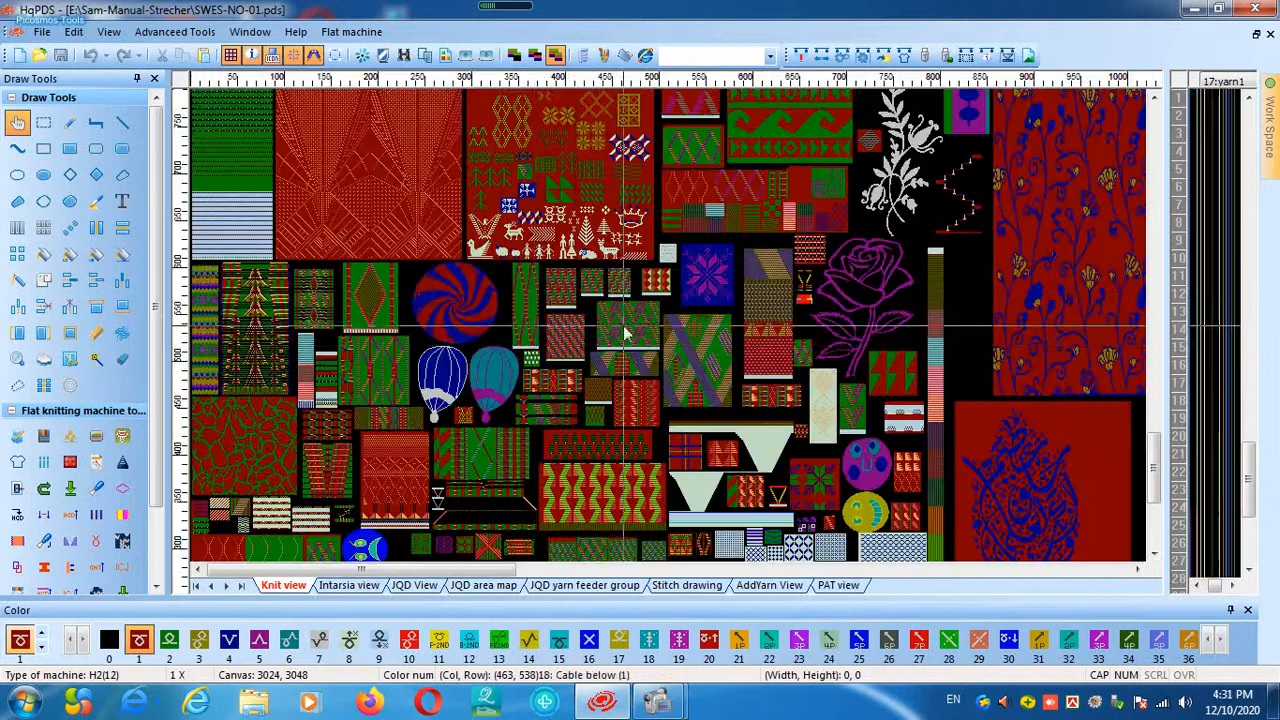
Inspect the two small cable swatches near column 396, row 586 and column 428, row 582
{"action": "middle_click", "coordinate": [565, 333]}
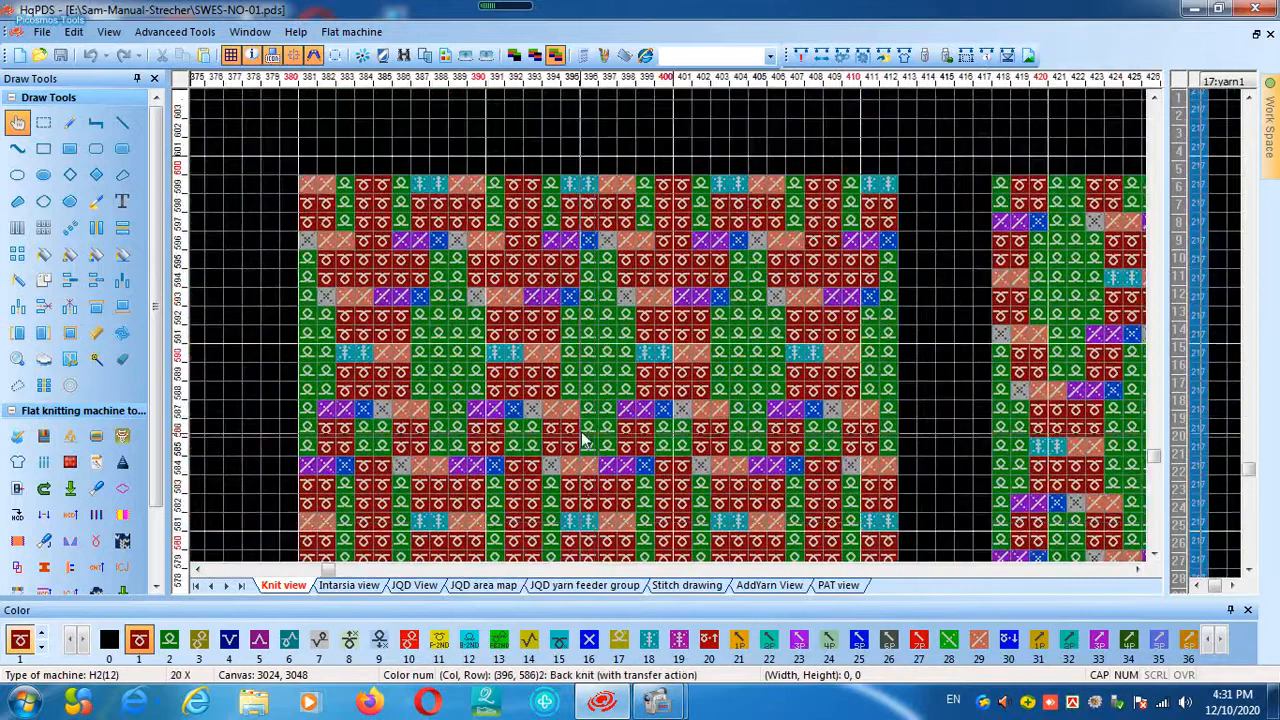
{"action": "middle_click", "coordinate": [563, 333]}
{"action": "middle_click", "coordinate": [593, 342]}
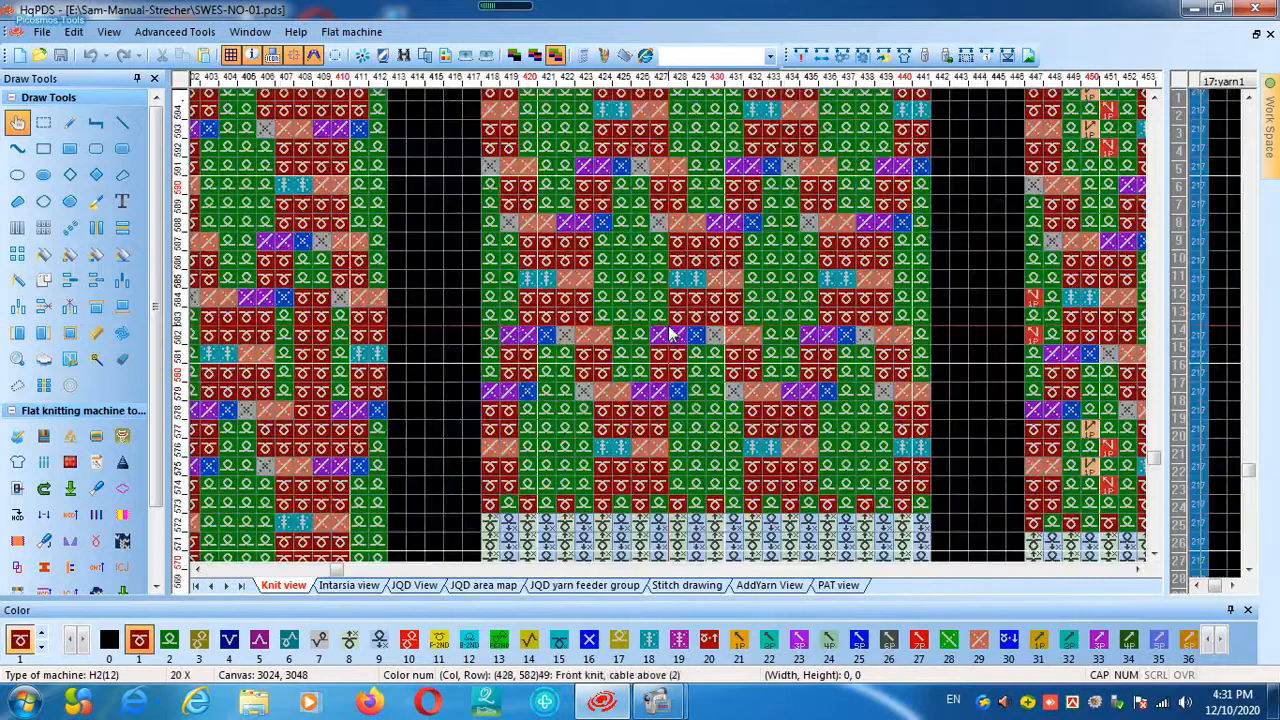
{"action": "middle_click", "coordinate": [478, 349]}
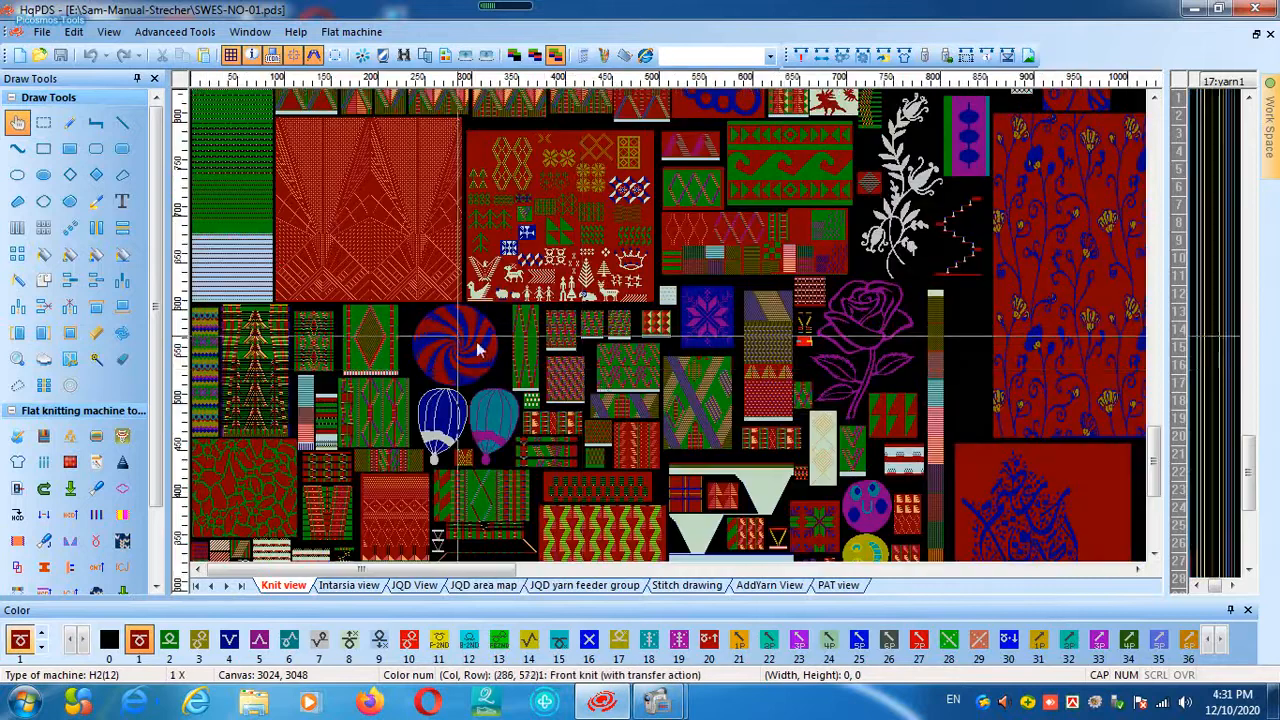
Inspect the small cable swatch with 1P transfers at columns 447 to 470, down to its lower edge
{"action": "middle_click", "coordinate": [604, 356]}
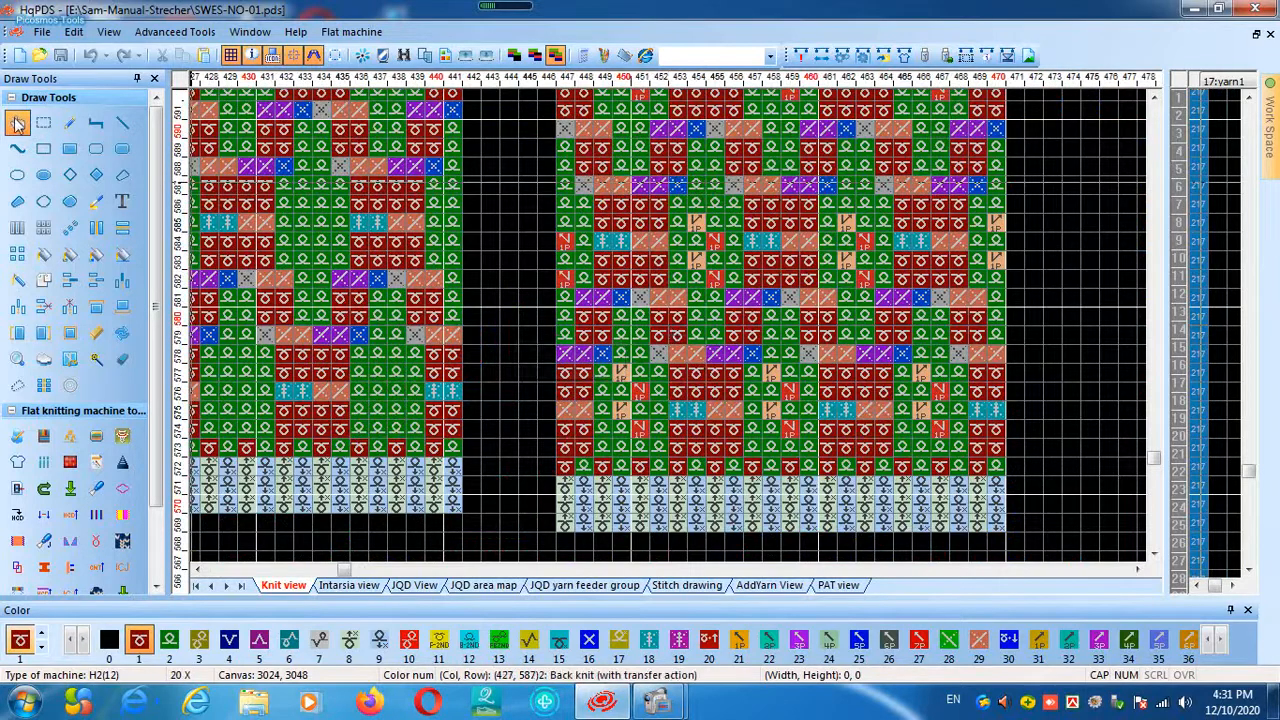
{"action": "left_click_drag", "start_coordinate": [587, 354], "coordinate": [668, 460]}
{"action": "middle_click", "coordinate": [638, 305]}
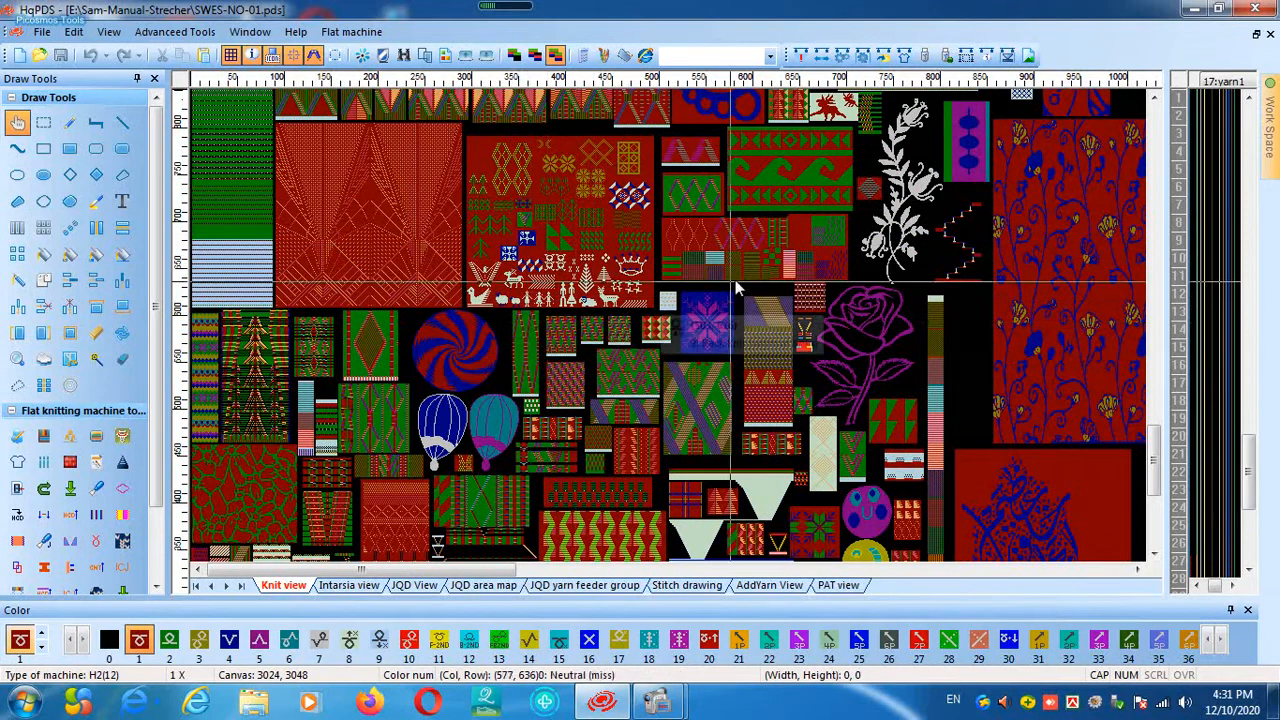
Inspect the tuck and knit blocks of the stitch sampler around column 538, row 652
{"action": "scroll", "coordinate": [704, 262], "scroll_direction": "up", "scroll_amount": 5}
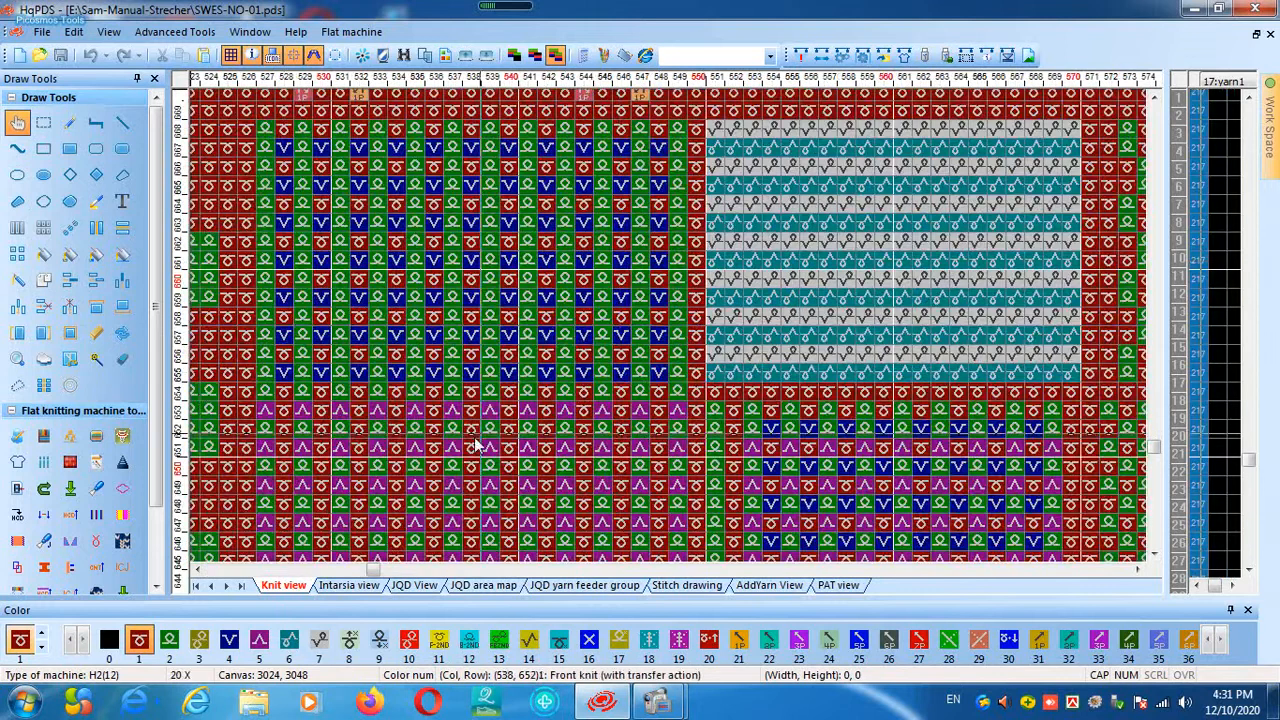
{"action": "left_click_drag", "start_coordinate": [477, 441], "coordinate": [531, 291]}
{"action": "scroll", "coordinate": [510, 293], "scroll_direction": "down", "scroll_amount": 5}
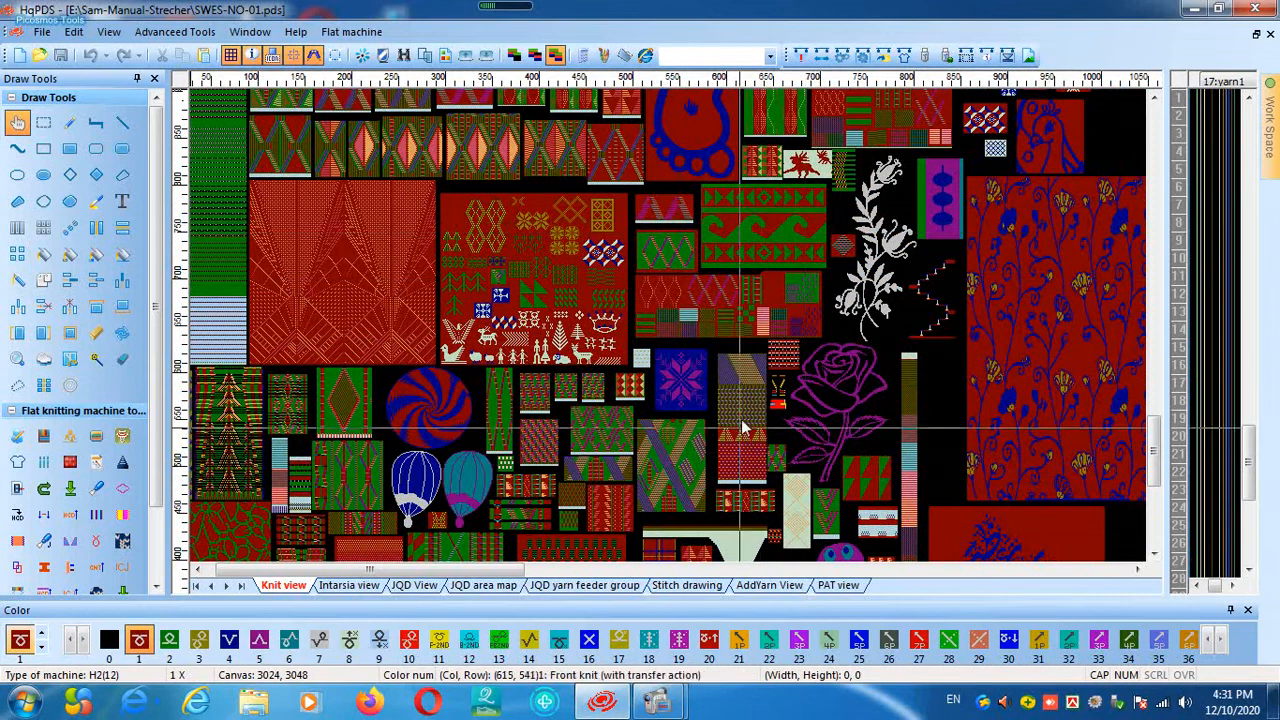
Inspect the tall banded swatch near column 620, row 550 and its triangular 1P transfer section near row 530
{"action": "scroll", "coordinate": [742, 403], "scroll_direction": "up", "scroll_amount": 5}
{"action": "scroll", "coordinate": [668, 400], "scroll_direction": "down", "scroll_amount": 5}
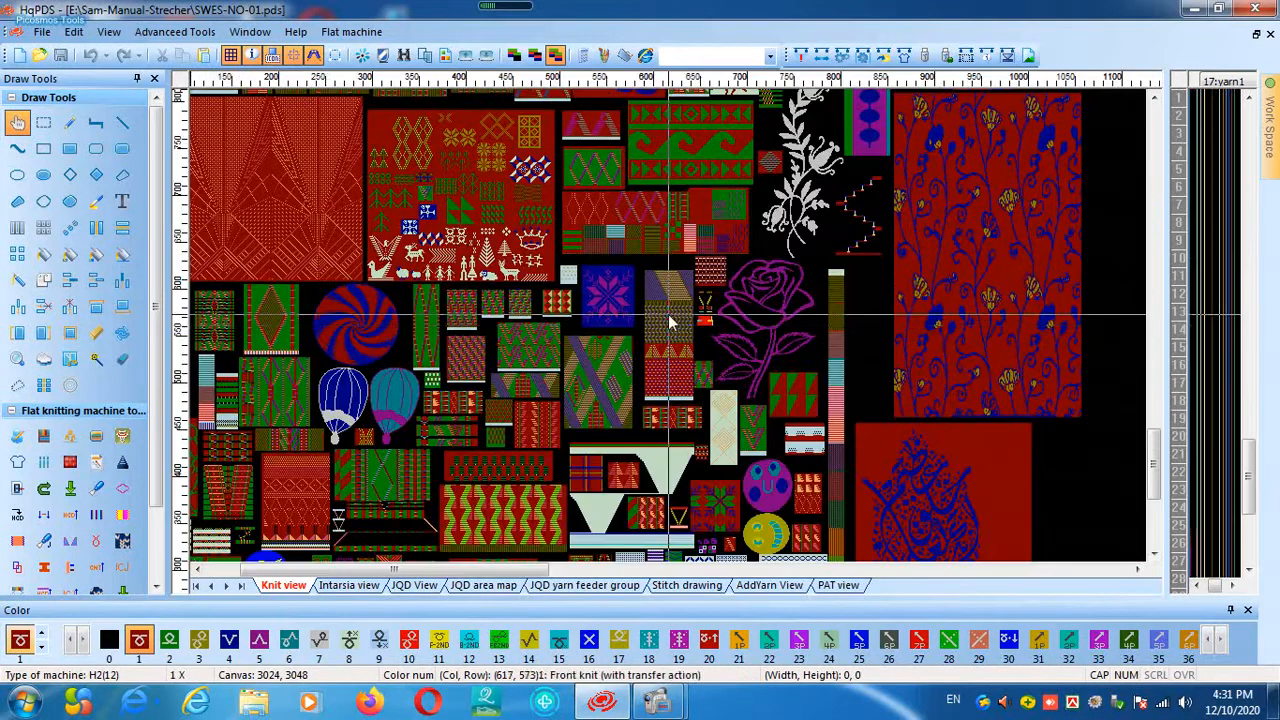
{"action": "scroll", "coordinate": [671, 340], "scroll_direction": "up", "scroll_amount": 5}
{"action": "scroll", "coordinate": [676, 186], "scroll_direction": "down", "scroll_amount": 8}
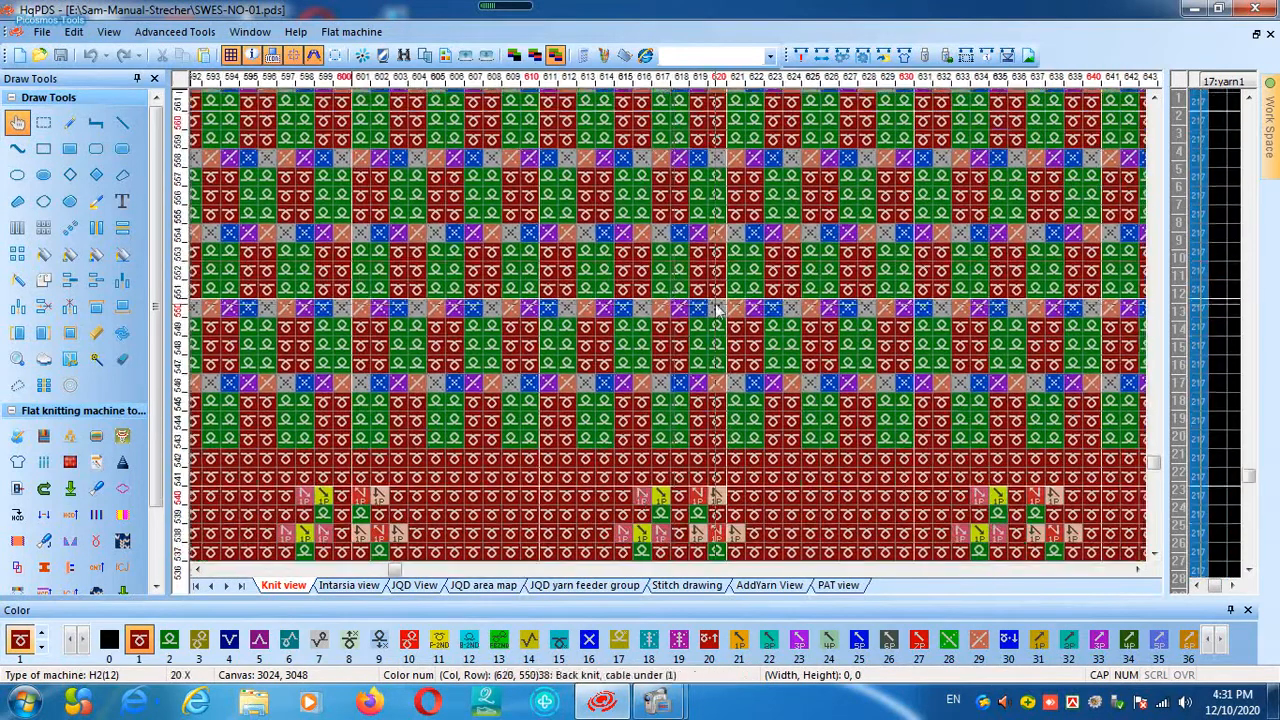
{"action": "scroll", "coordinate": [737, 278], "scroll_direction": "down", "scroll_amount": 4}
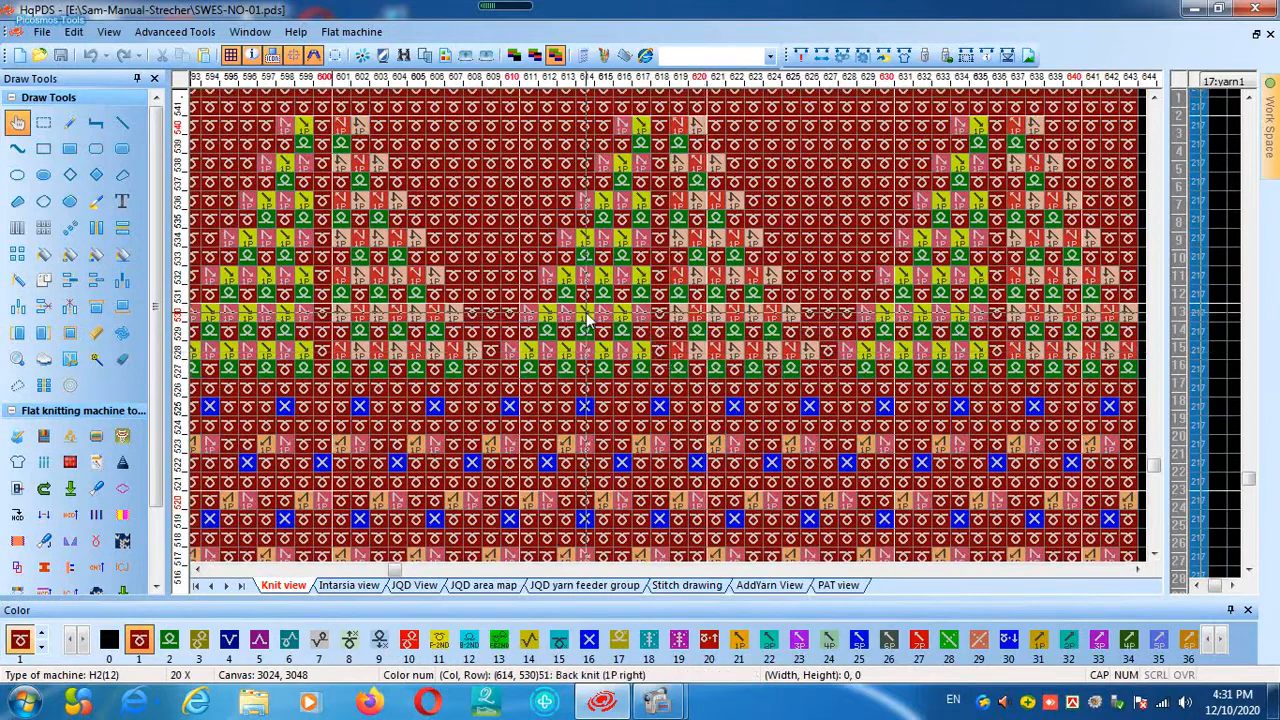
{"action": "scroll", "coordinate": [660, 340], "scroll_direction": "down", "scroll_amount": 5}
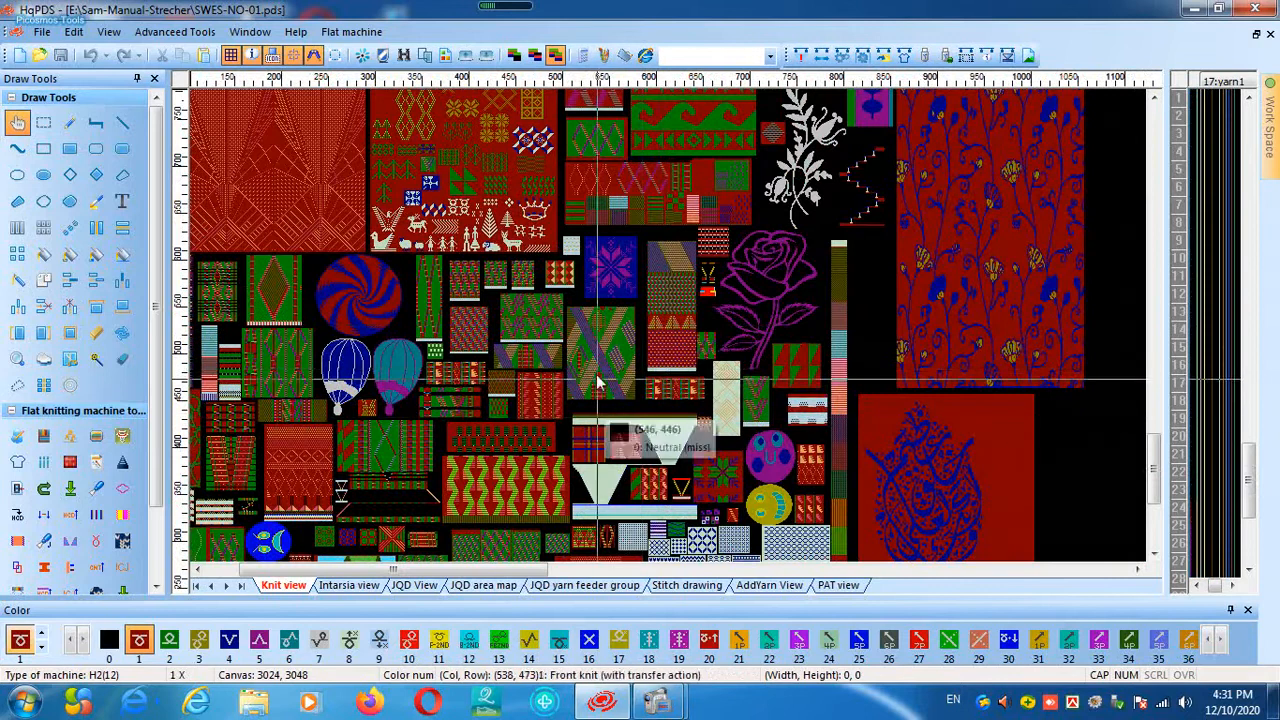
Inspect the crossed-band cable swatch near column 542, row 499 and the red swatch with tuck blocks near column 432, row 416
{"action": "scroll", "coordinate": [668, 360], "scroll_direction": "up", "scroll_amount": 5}
{"action": "scroll", "coordinate": [737, 265], "scroll_direction": "up", "scroll_amount": 3}
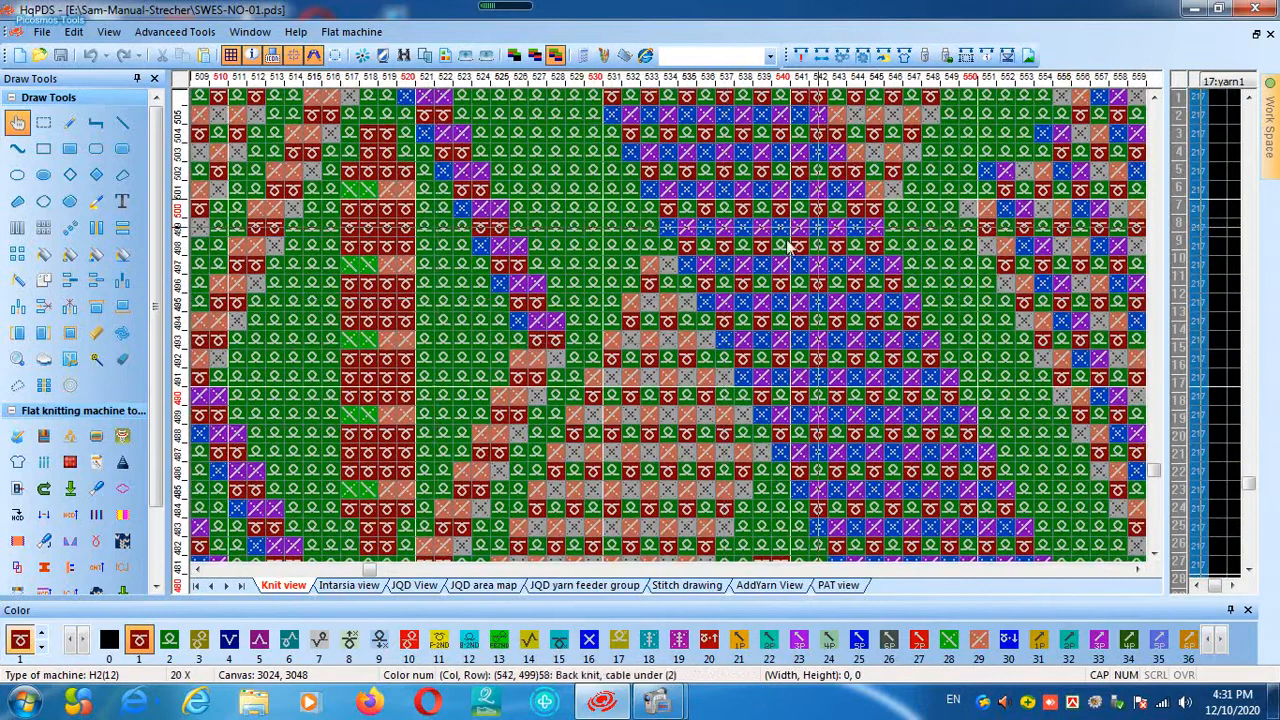
{"action": "scroll", "coordinate": [556, 344], "scroll_direction": "down", "scroll_amount": 5}
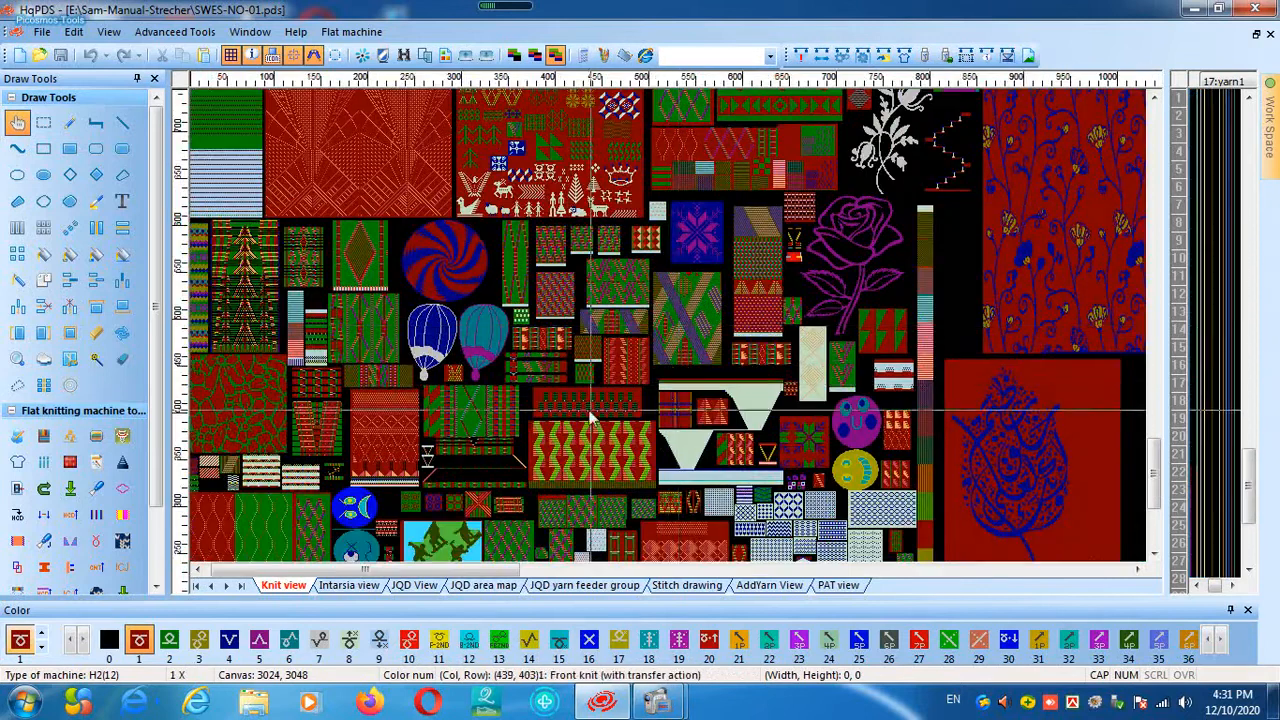
{"action": "scroll", "coordinate": [670, 335], "scroll_direction": "up", "scroll_amount": 5}
{"action": "scroll", "coordinate": [658, 197], "scroll_direction": "up", "scroll_amount": 4}
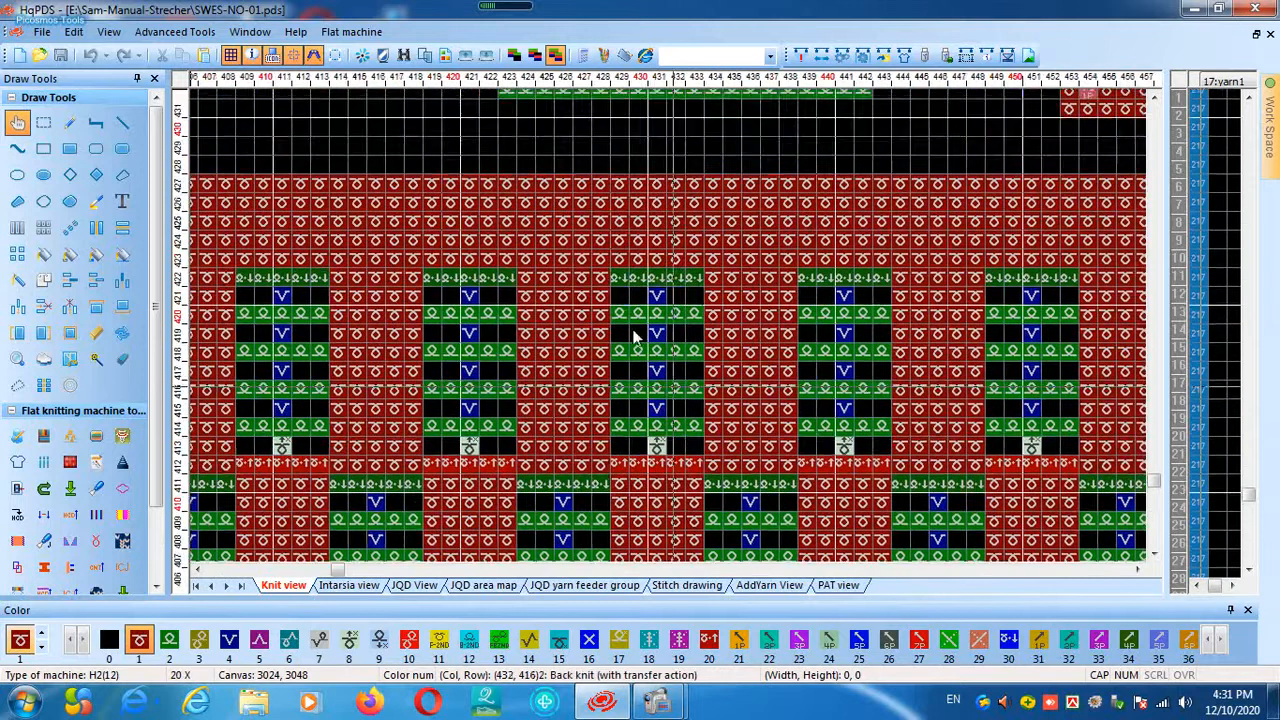
{"action": "scroll", "coordinate": [628, 365], "scroll_direction": "down", "scroll_amount": 5}
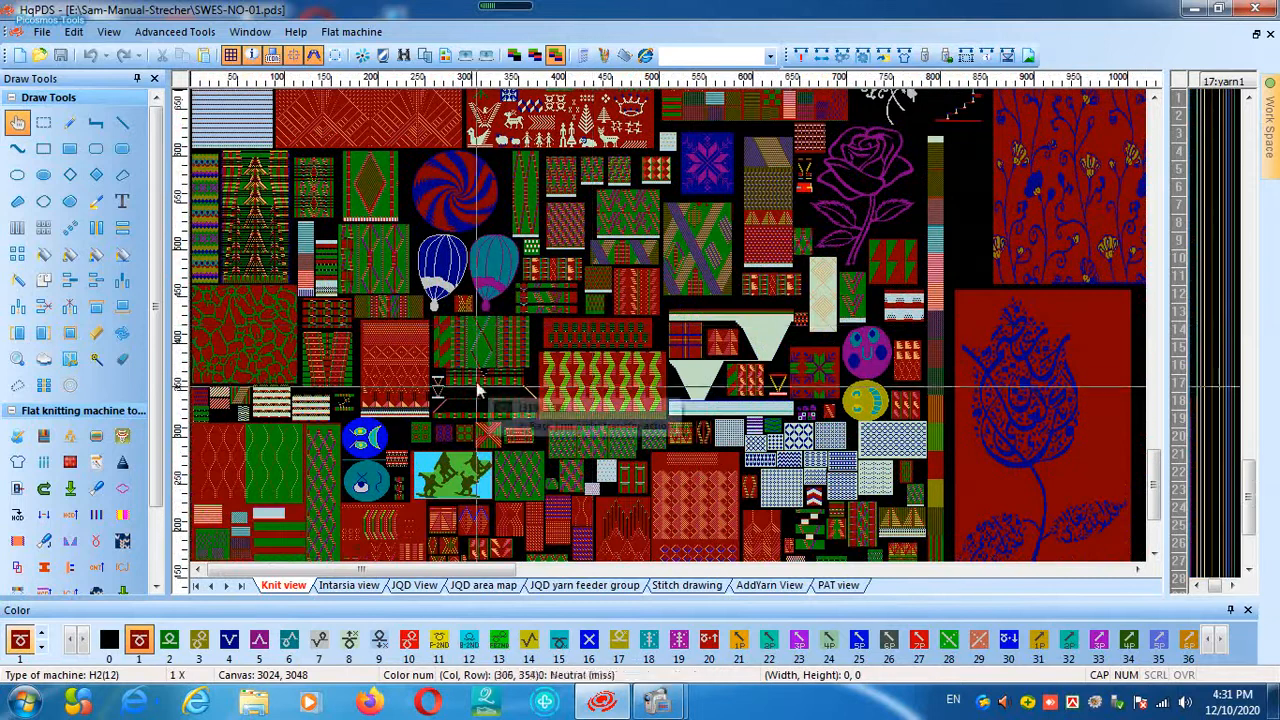
Inspect the cable swatch near column 290, row 383 and the wavy red-and-green lace panels near column 68, row 260
{"action": "scroll", "coordinate": [480, 372], "scroll_direction": "up", "scroll_amount": 5}
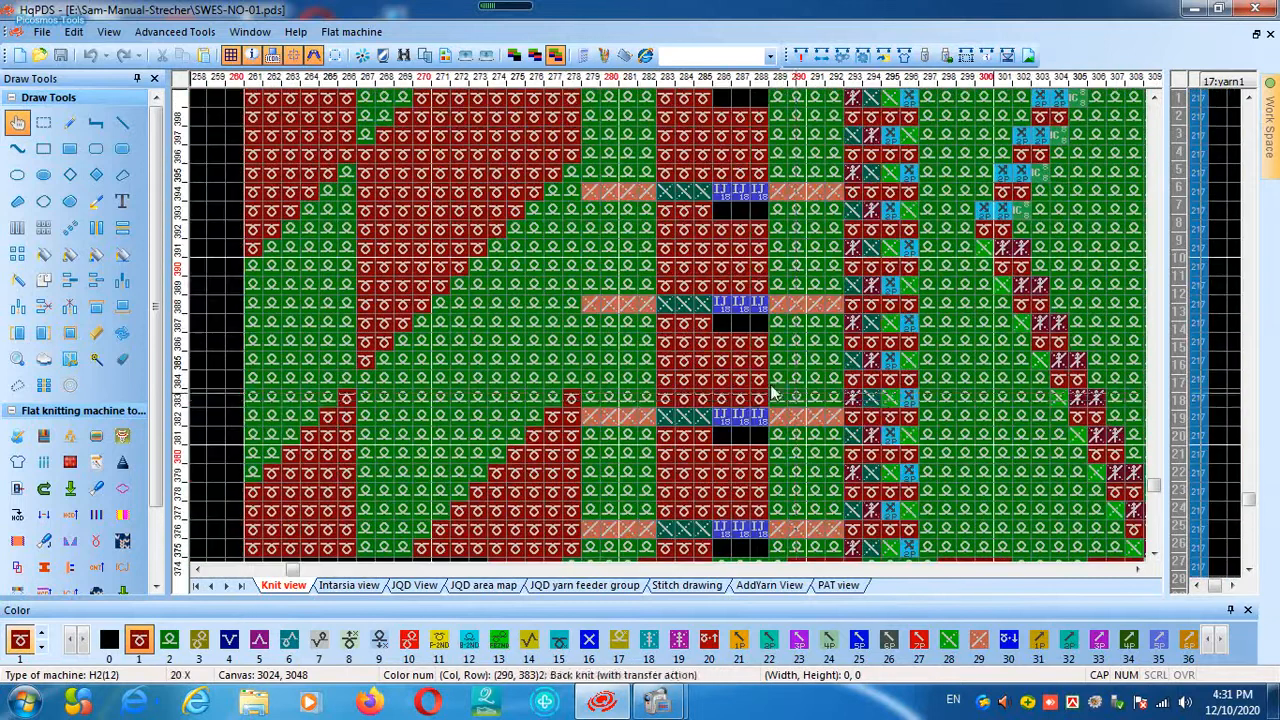
{"action": "scroll", "coordinate": [462, 333], "scroll_direction": "down", "scroll_amount": 5}
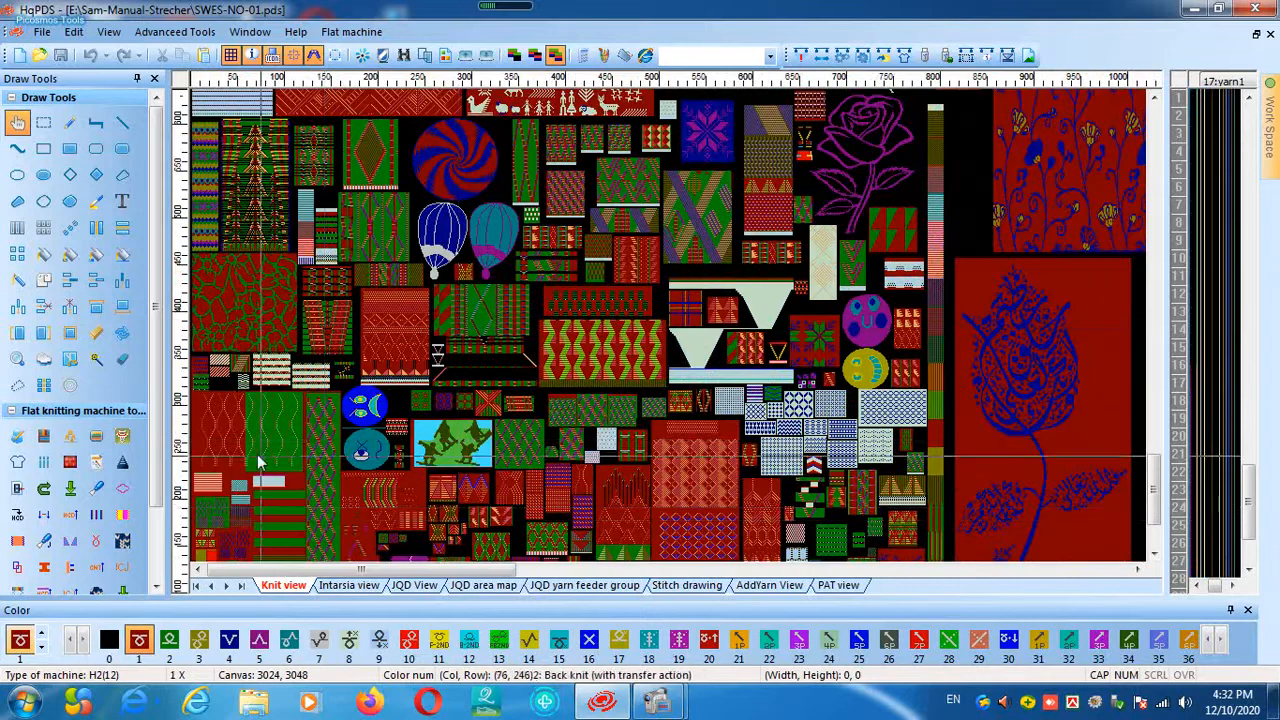
{"action": "scroll", "coordinate": [258, 462], "scroll_direction": "up", "scroll_amount": 5}
{"action": "scroll", "coordinate": [651, 263], "scroll_direction": "right", "scroll_amount": 10}
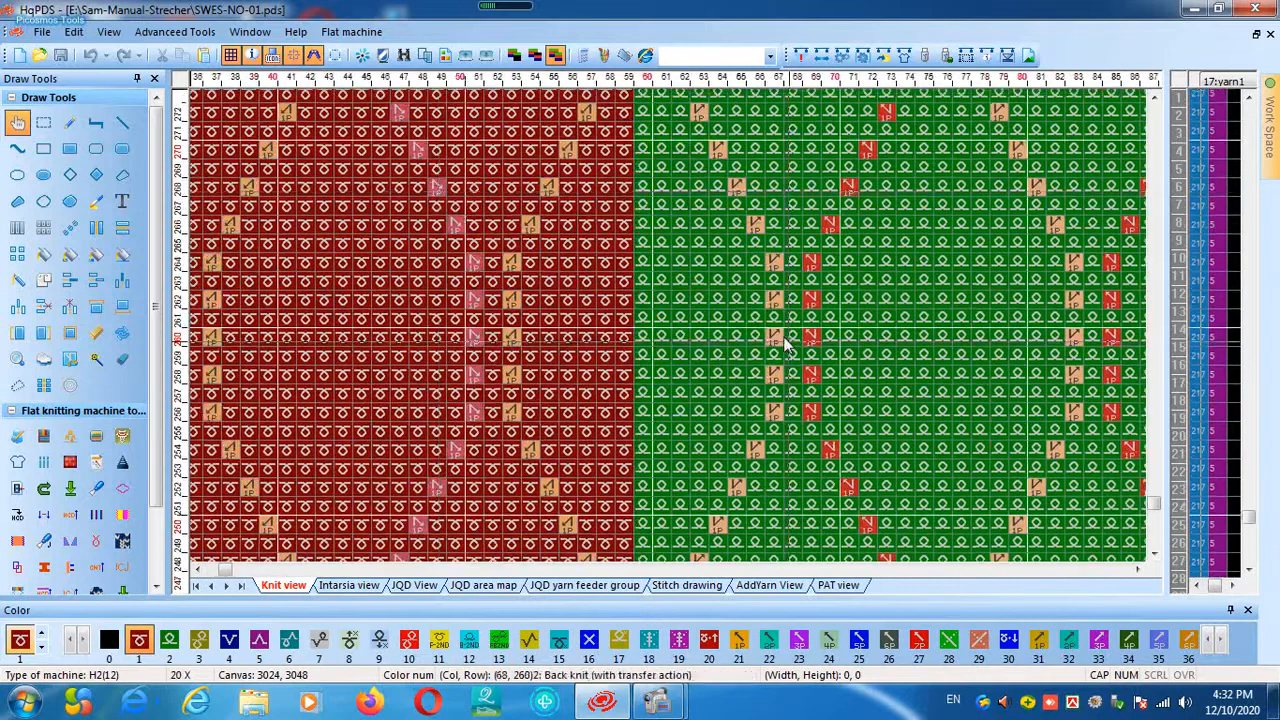
{"action": "scroll", "coordinate": [268, 336], "scroll_direction": "down", "scroll_amount": 5}
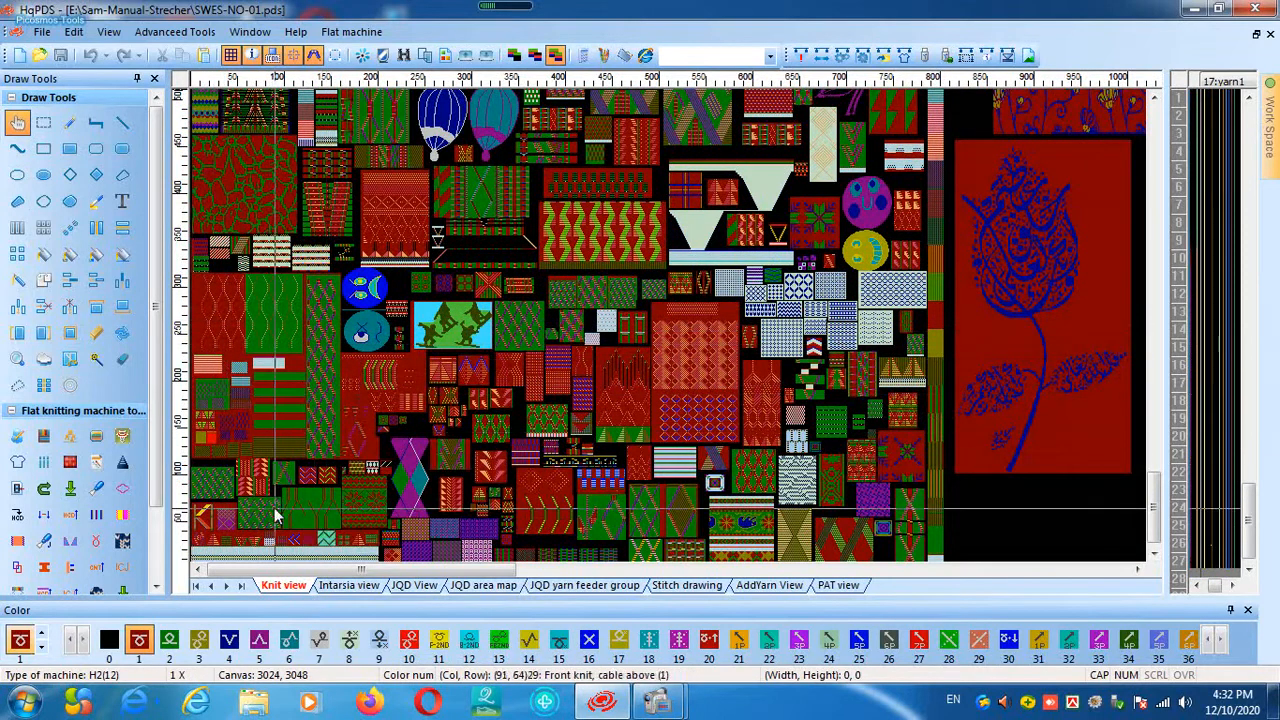
Inspect the lower swatches near column 91, row 64 and column 280, row 71
{"action": "scroll", "coordinate": [256, 492], "scroll_direction": "up", "scroll_amount": 5}
{"action": "scroll", "coordinate": [763, 307], "scroll_direction": "down", "scroll_amount": 5}
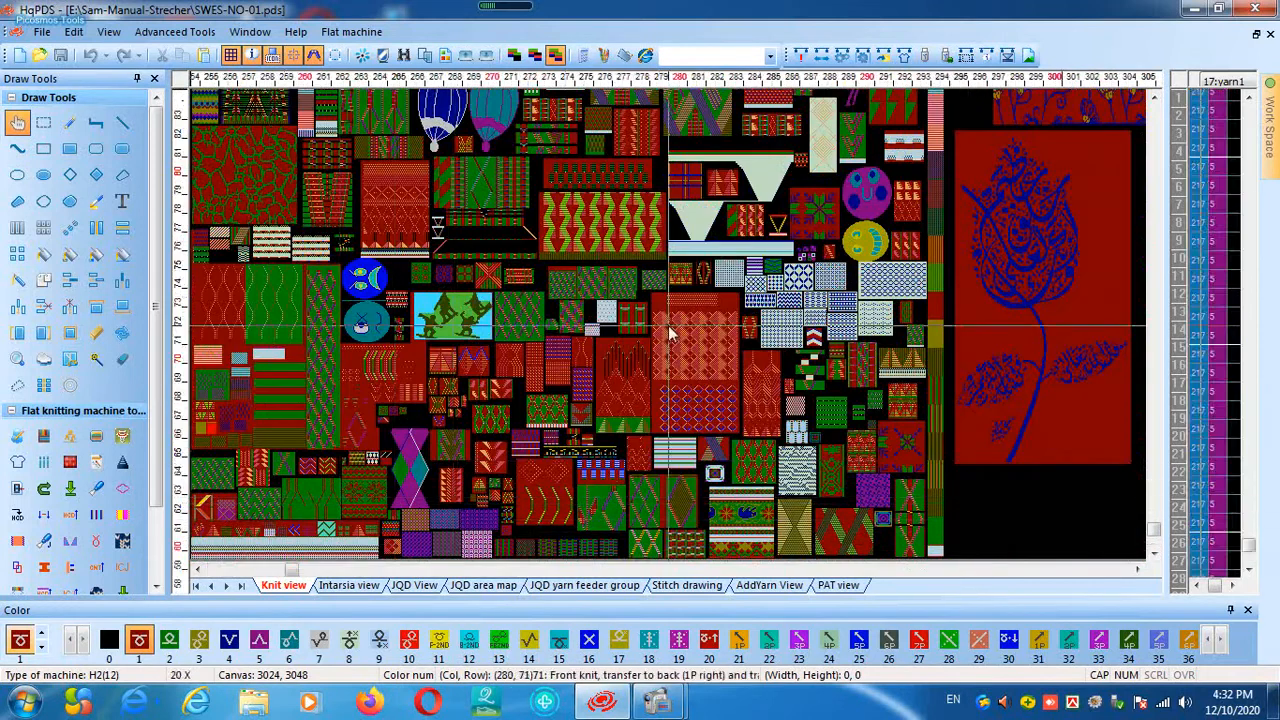
{"action": "scroll", "coordinate": [668, 325], "scroll_direction": "up", "scroll_amount": 5}
{"action": "scroll", "coordinate": [677, 305], "scroll_direction": "down", "scroll_amount": 5}
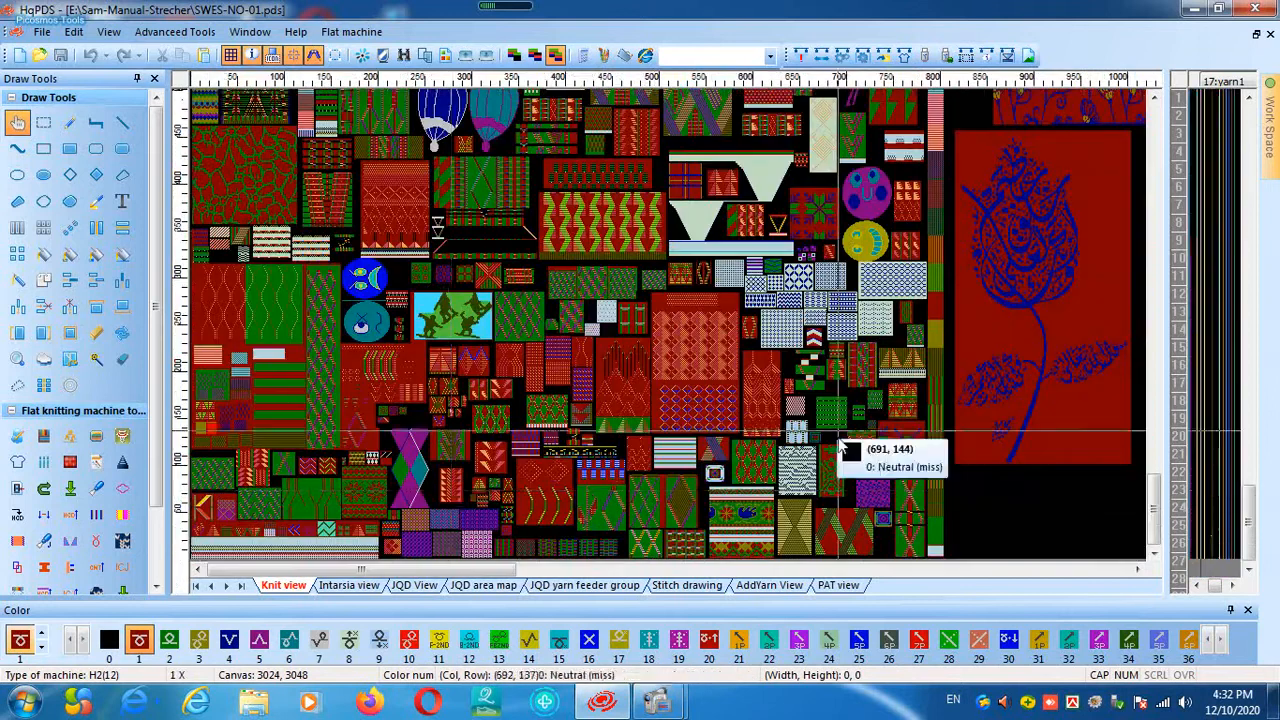
Inspect the swatches near column 692, row 137 and the blue front-tuck diamond pattern near column 646, row 293
{"action": "scroll", "coordinate": [672, 333], "scroll_direction": "up", "scroll_amount": 5}
{"action": "scroll", "coordinate": [690, 370], "scroll_direction": "down", "scroll_amount": 5}
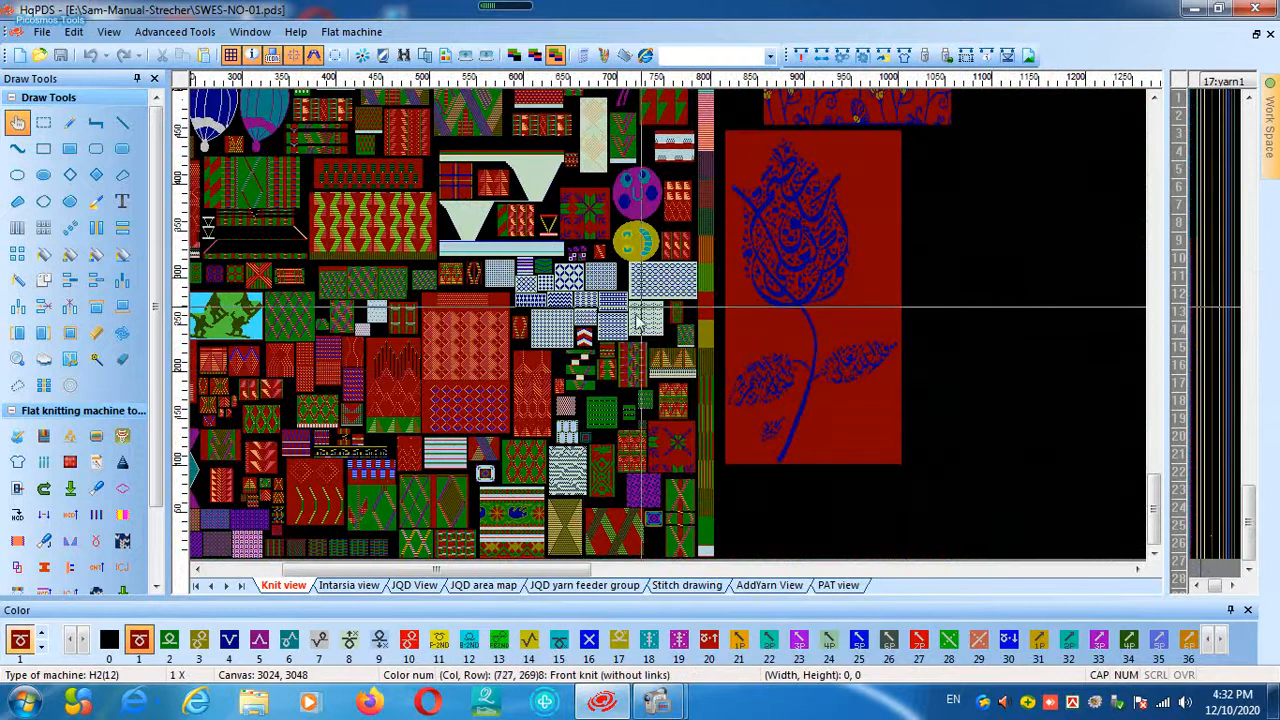
{"action": "scroll", "coordinate": [672, 333], "scroll_direction": "up", "scroll_amount": 5}
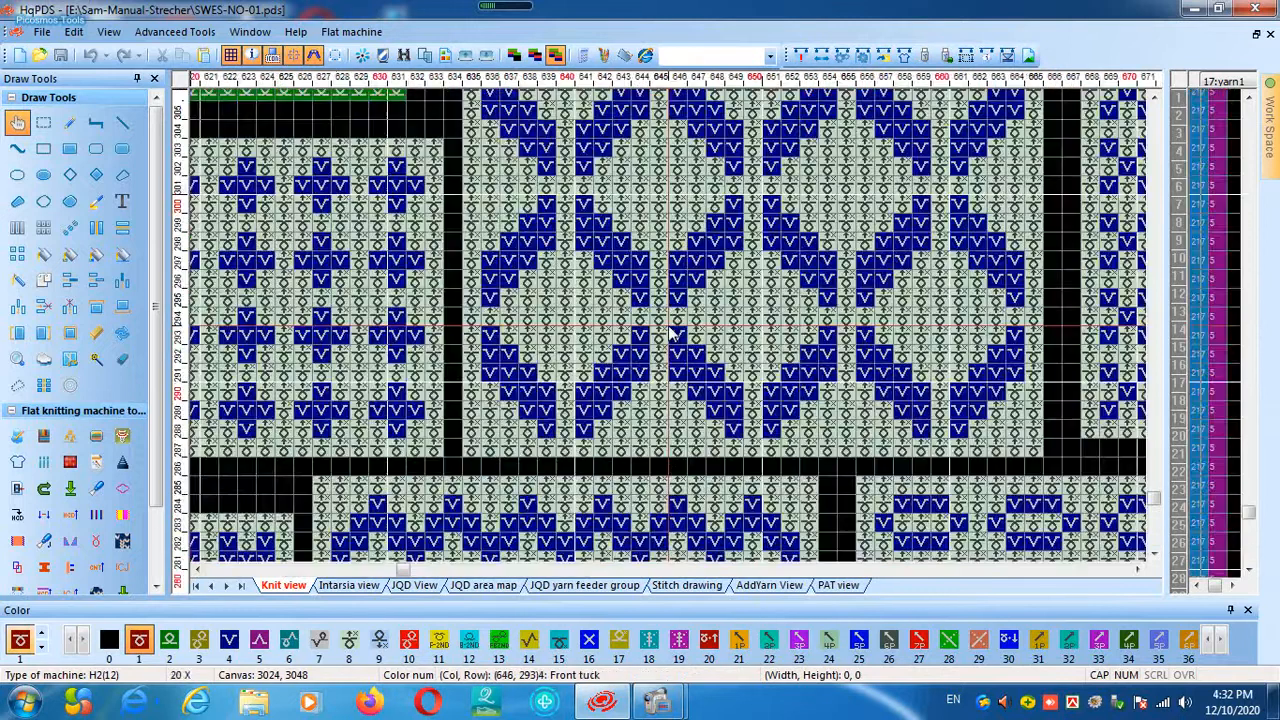
{"action": "scroll", "coordinate": [666, 330], "scroll_direction": "down", "scroll_amount": 5}
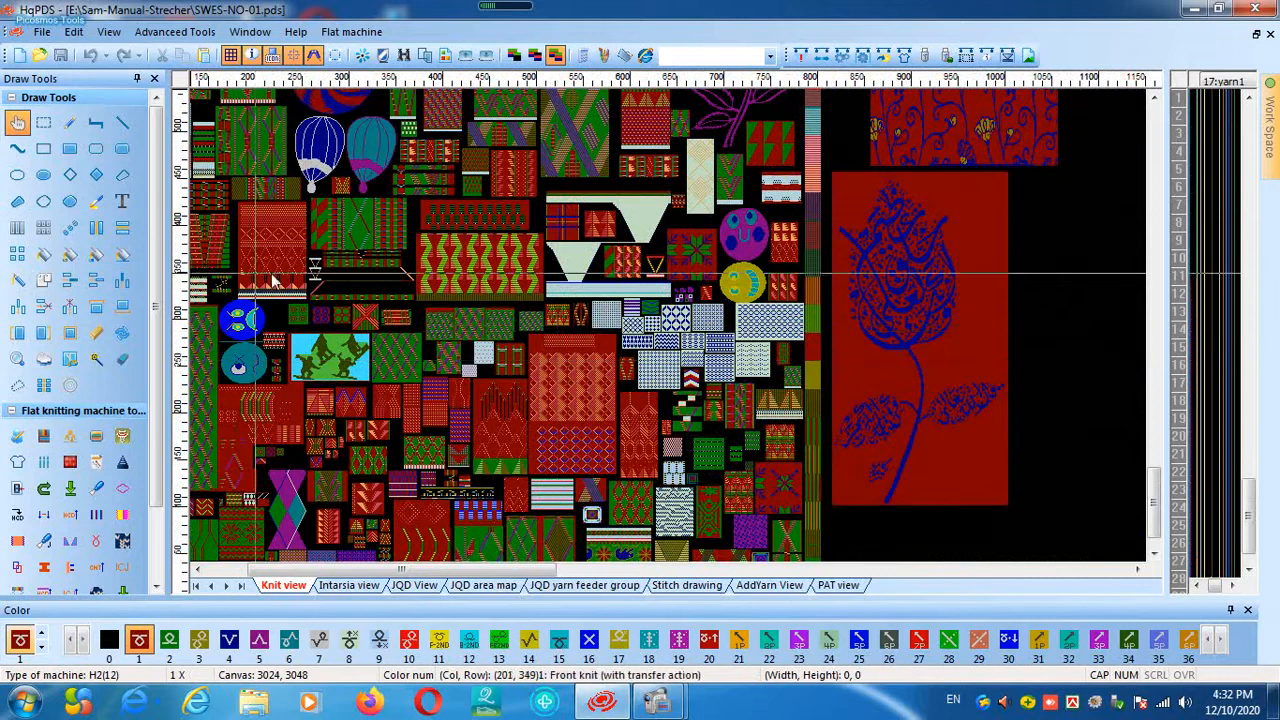
Inspect the green cable swatch near column 209, row 490, including its diverging diagonal cables above row 499
{"action": "scroll", "coordinate": [262, 180], "scroll_direction": "up", "scroll_amount": 5}
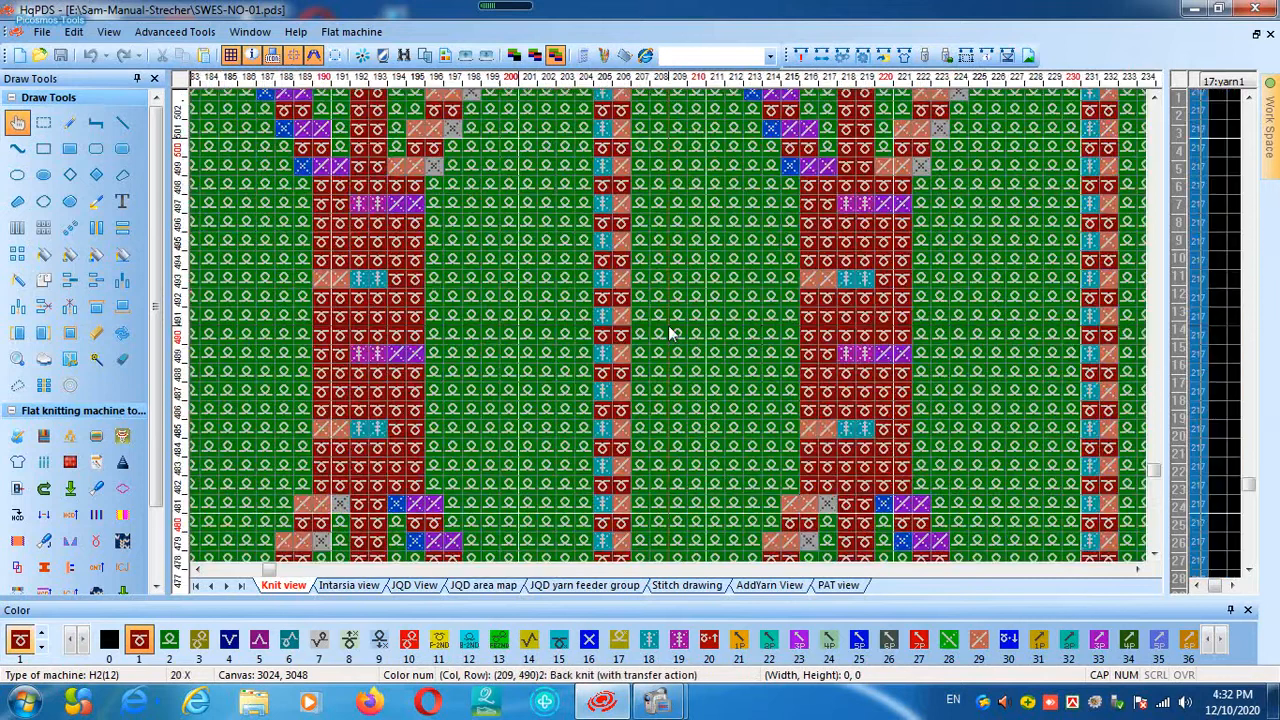
{"action": "scroll", "coordinate": [570, 345], "scroll_direction": "up", "scroll_amount": 10}
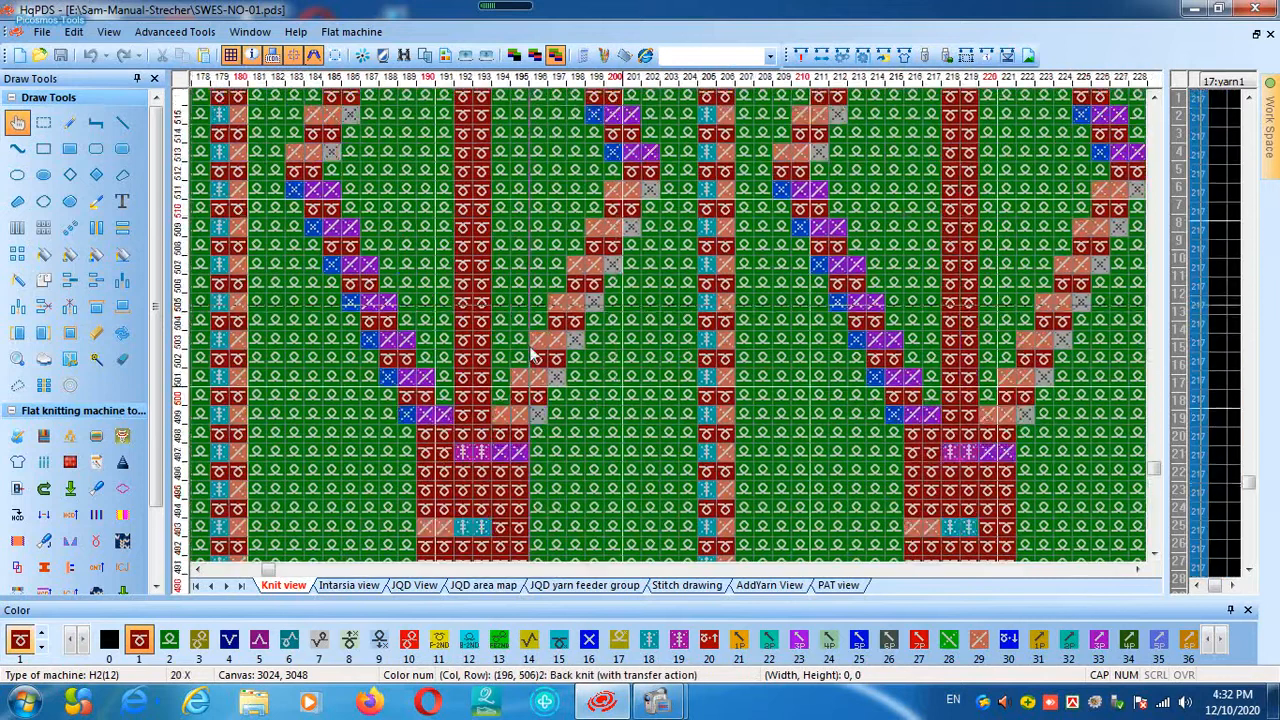
{"action": "scroll", "coordinate": [708, 365], "scroll_direction": "down", "scroll_amount": 5}
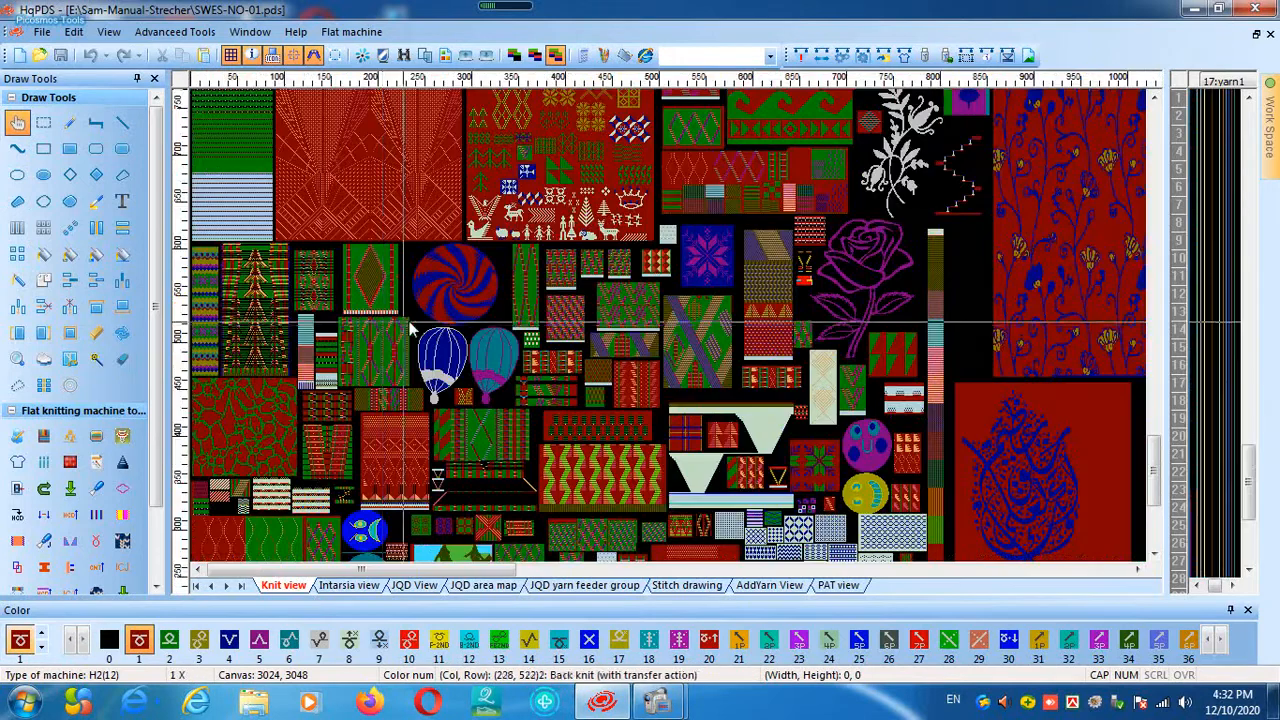
Inspect the large red lace panel near column 194, row 685 and the diamond cable swatch near column 124, row 839
{"action": "scroll", "coordinate": [372, 181], "scroll_direction": "up", "scroll_amount": 5}
{"action": "scroll", "coordinate": [372, 181], "scroll_direction": "down", "scroll_amount": 5}
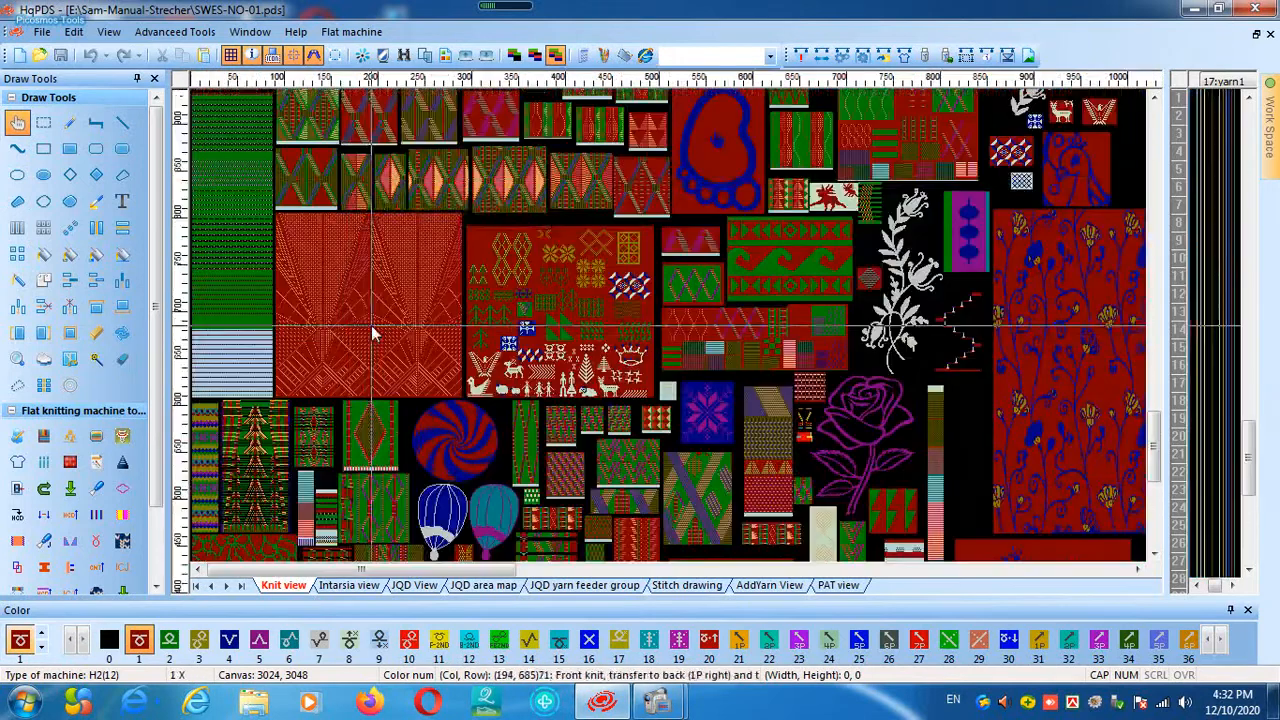
{"action": "scroll", "coordinate": [352, 187], "scroll_direction": "up", "scroll_amount": 5}
{"action": "scroll", "coordinate": [670, 334], "scroll_direction": "down", "scroll_amount": 5}
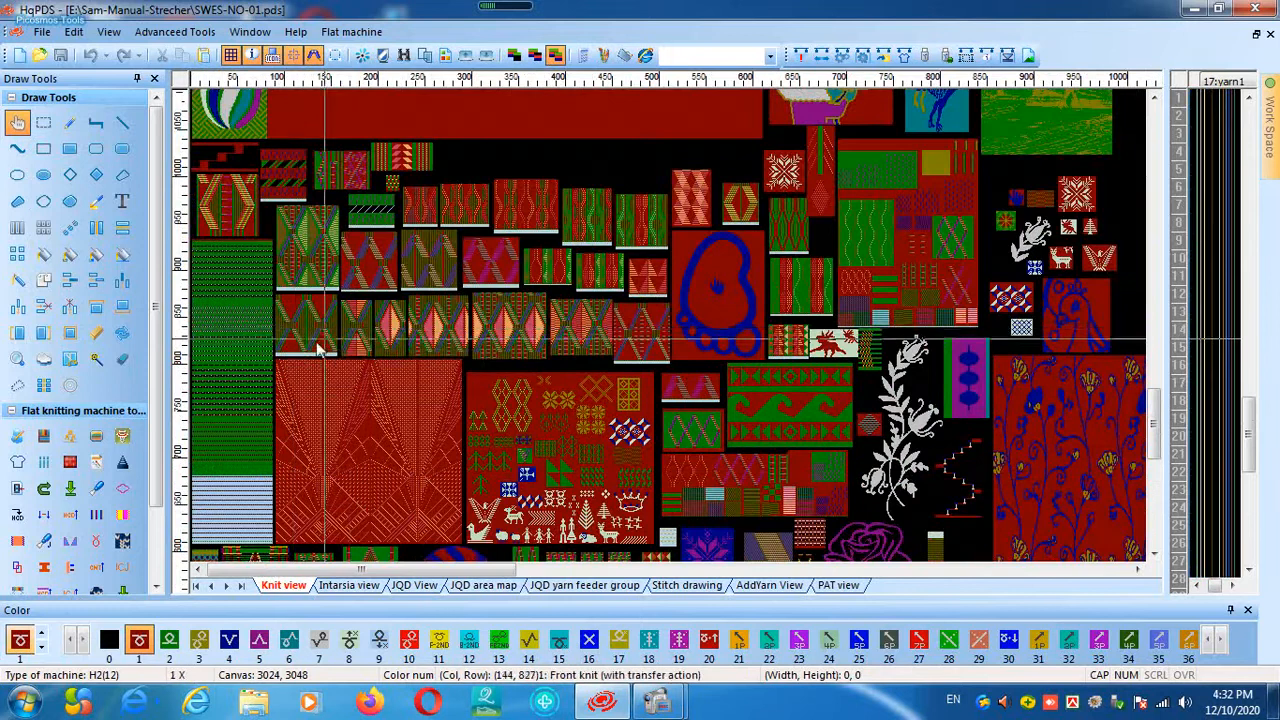
{"action": "scroll", "coordinate": [293, 329], "scroll_direction": "up", "scroll_amount": 5}
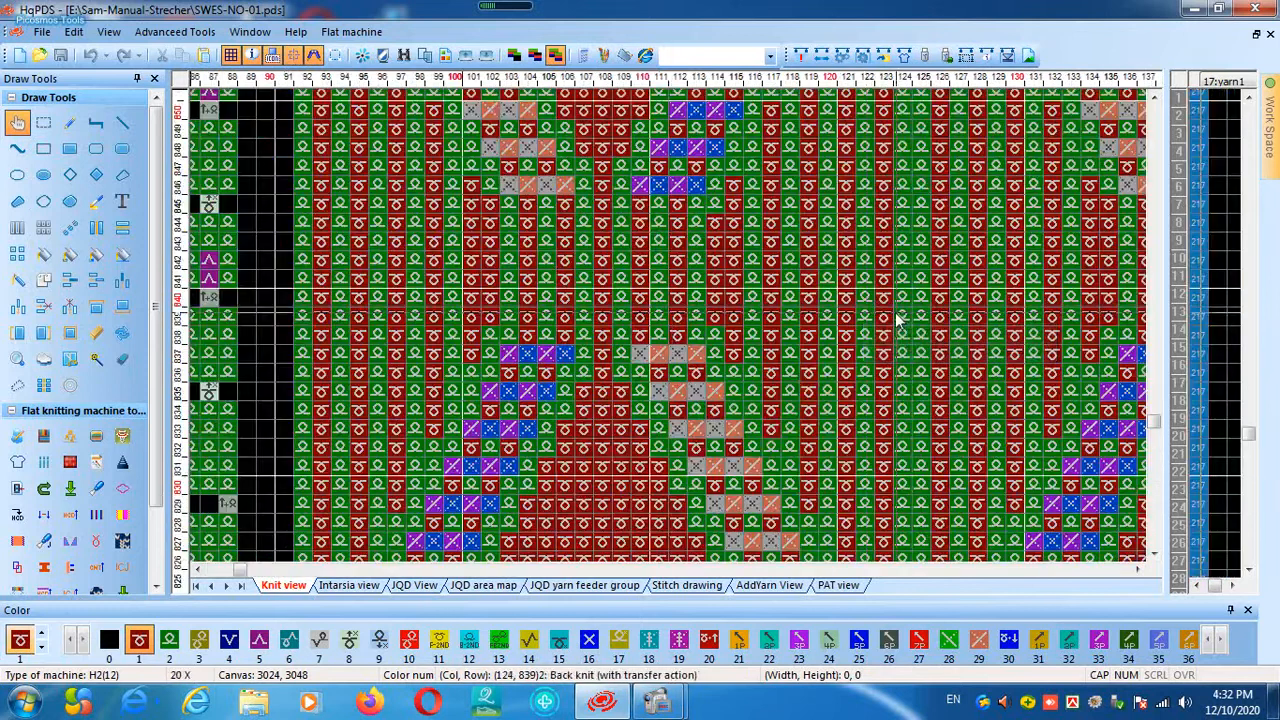
{"action": "scroll", "coordinate": [887, 318], "scroll_direction": "down", "scroll_amount": 5}
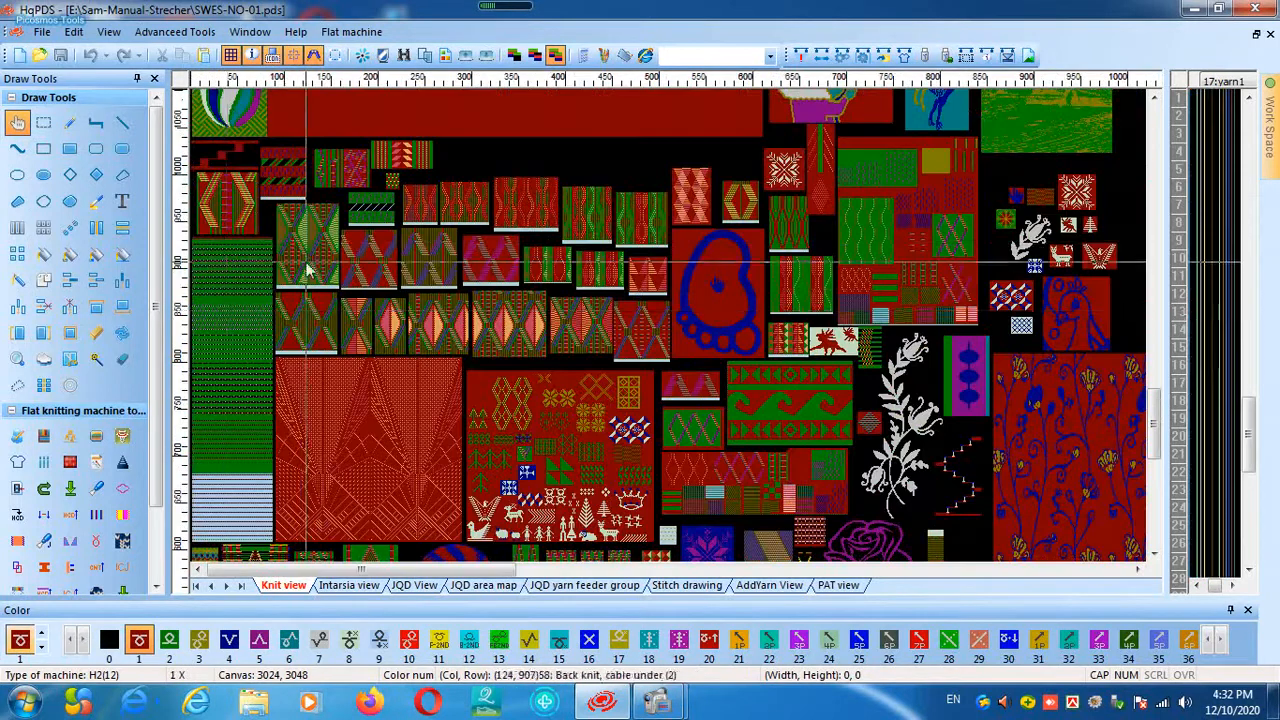
Inspect the diamond cable swatches near column 117, row 927 and column 250, row 895
{"action": "scroll", "coordinate": [672, 334], "scroll_direction": "up", "scroll_amount": 5}
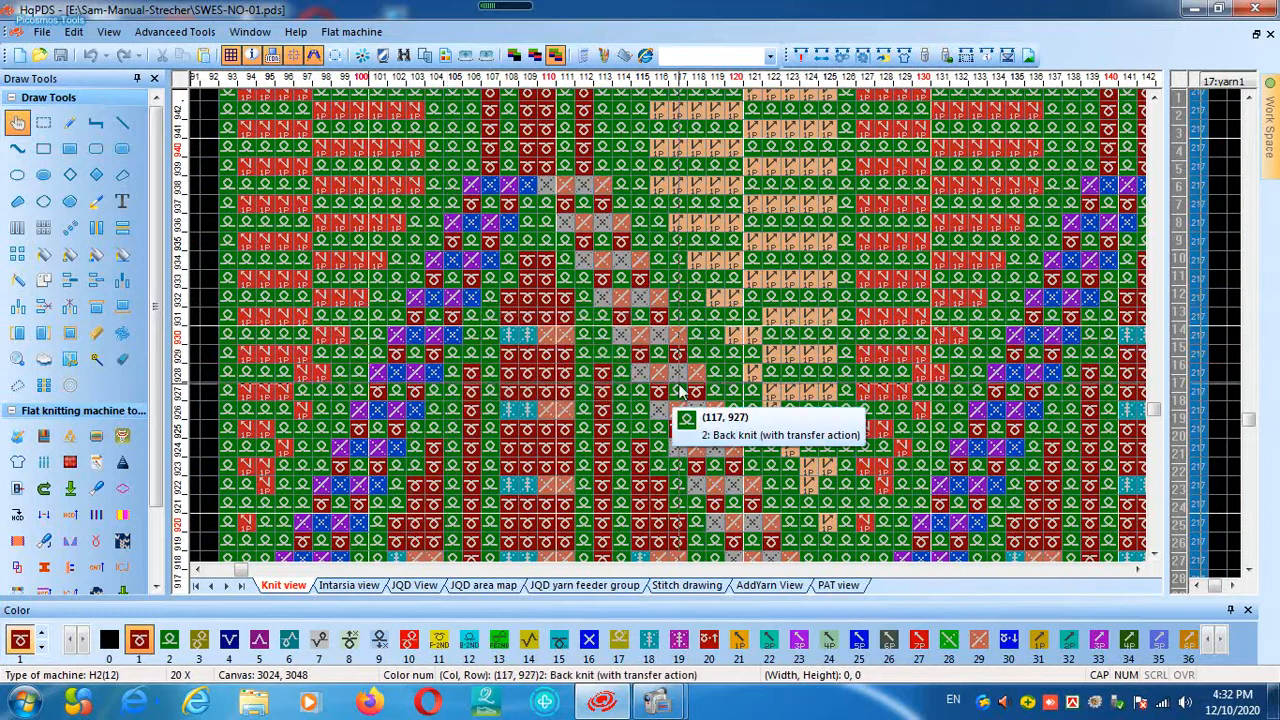
{"action": "left_click_drag", "start_coordinate": [757, 229], "coordinate": [551, 363]}
{"action": "scroll", "coordinate": [562, 358], "scroll_direction": "down", "scroll_amount": 5}
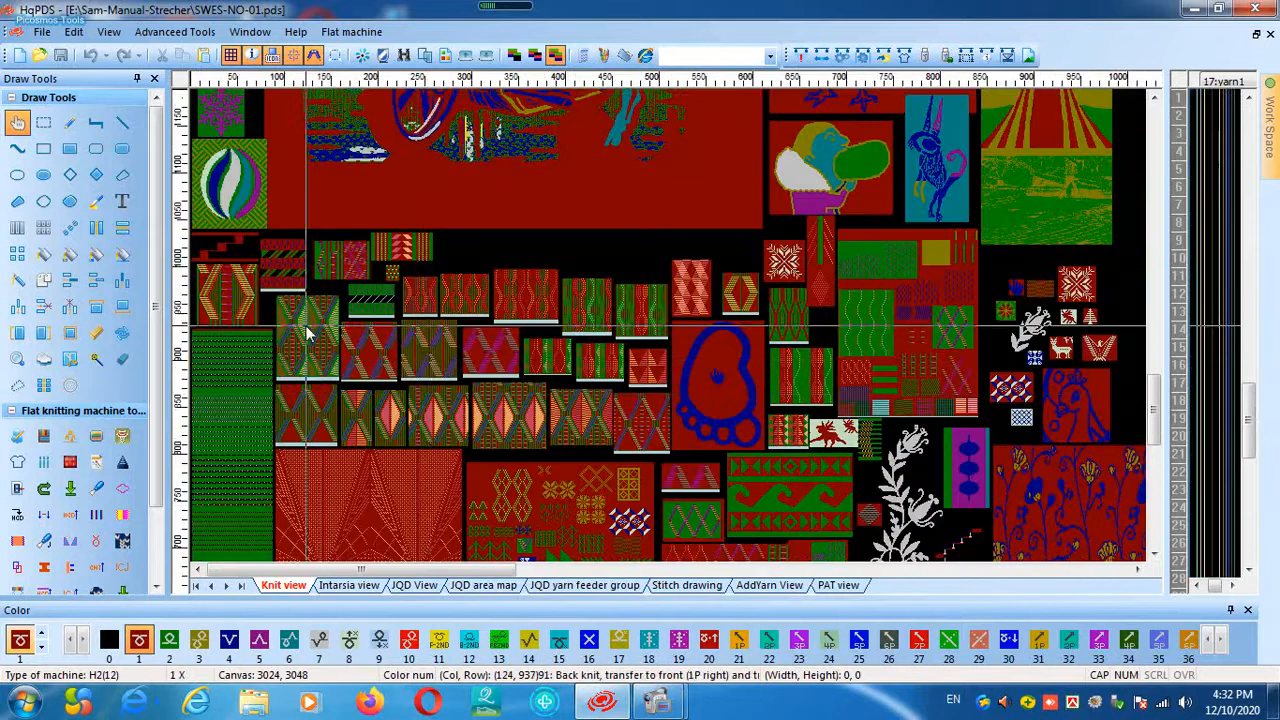
{"action": "scroll", "coordinate": [430, 365], "scroll_direction": "up", "scroll_amount": 5}
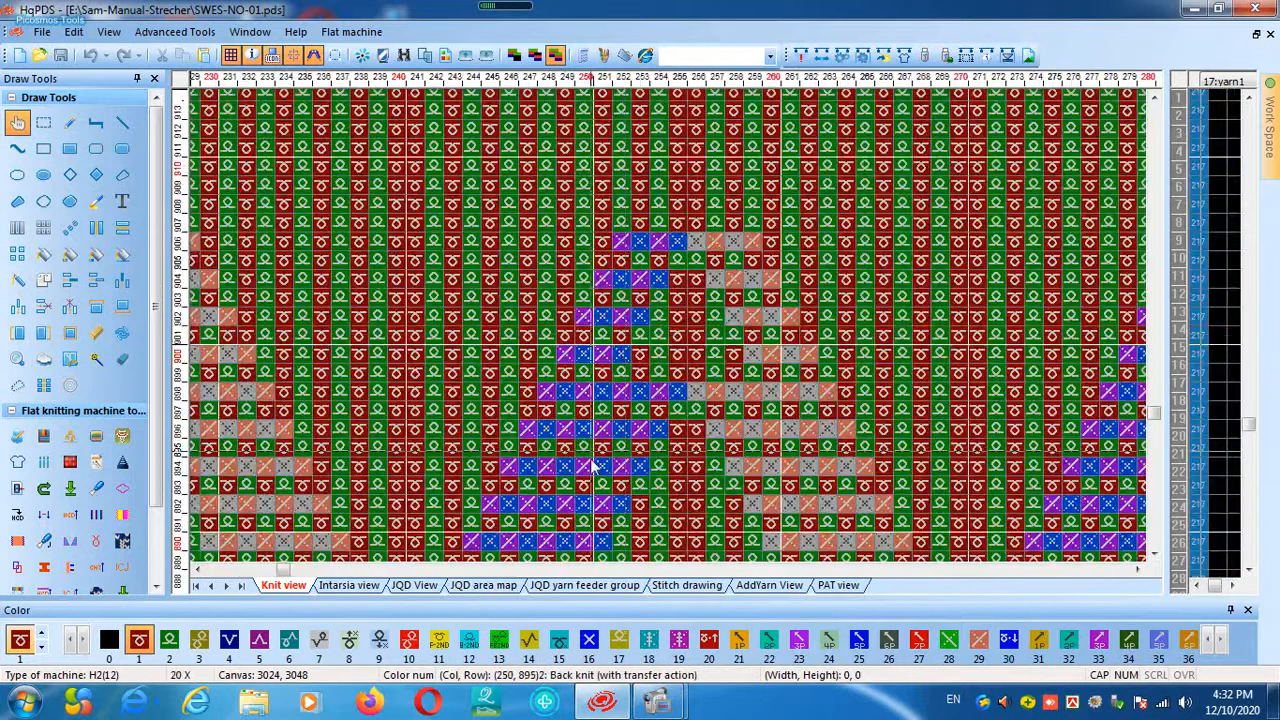
{"action": "scroll", "coordinate": [417, 333], "scroll_direction": "down", "scroll_amount": 5}
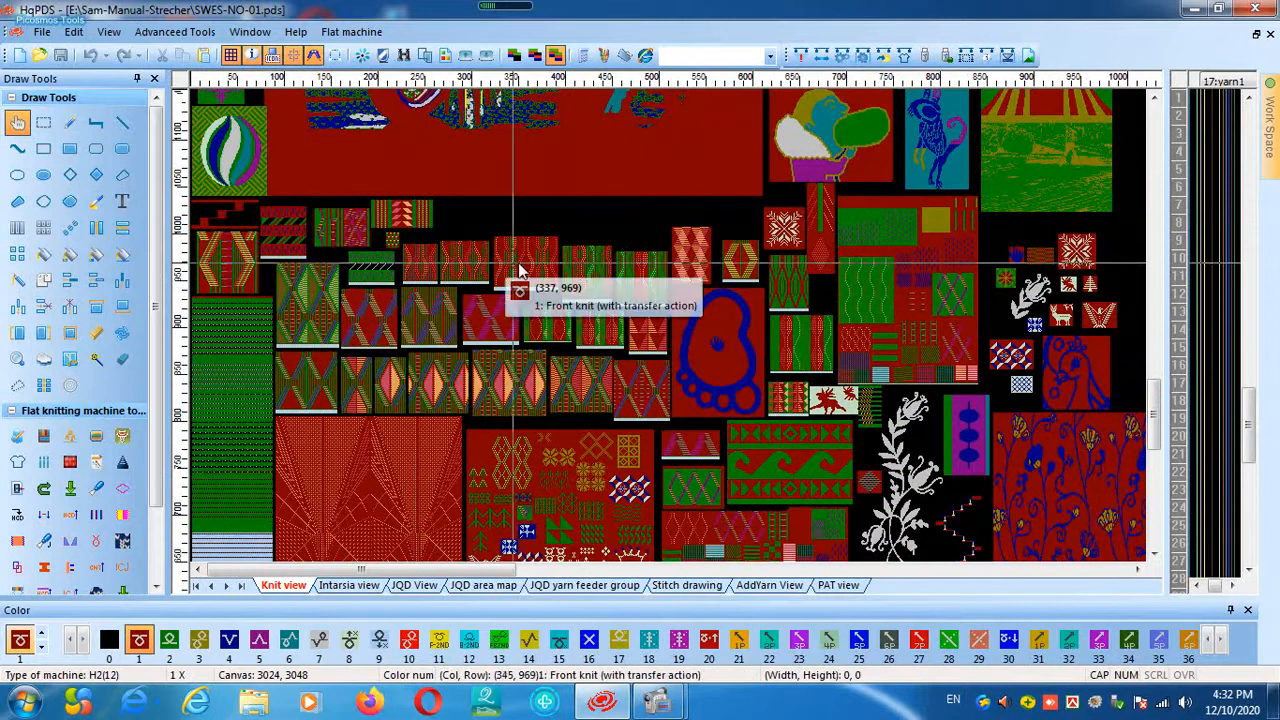
Inspect the wavy red transfer-stitch swatches near column 289, row 969 and column 248, row 959
{"action": "scroll", "coordinate": [515, 265], "scroll_direction": "up", "scroll_amount": 5}
{"action": "scroll", "coordinate": [480, 350], "scroll_direction": "down", "scroll_amount": 5}
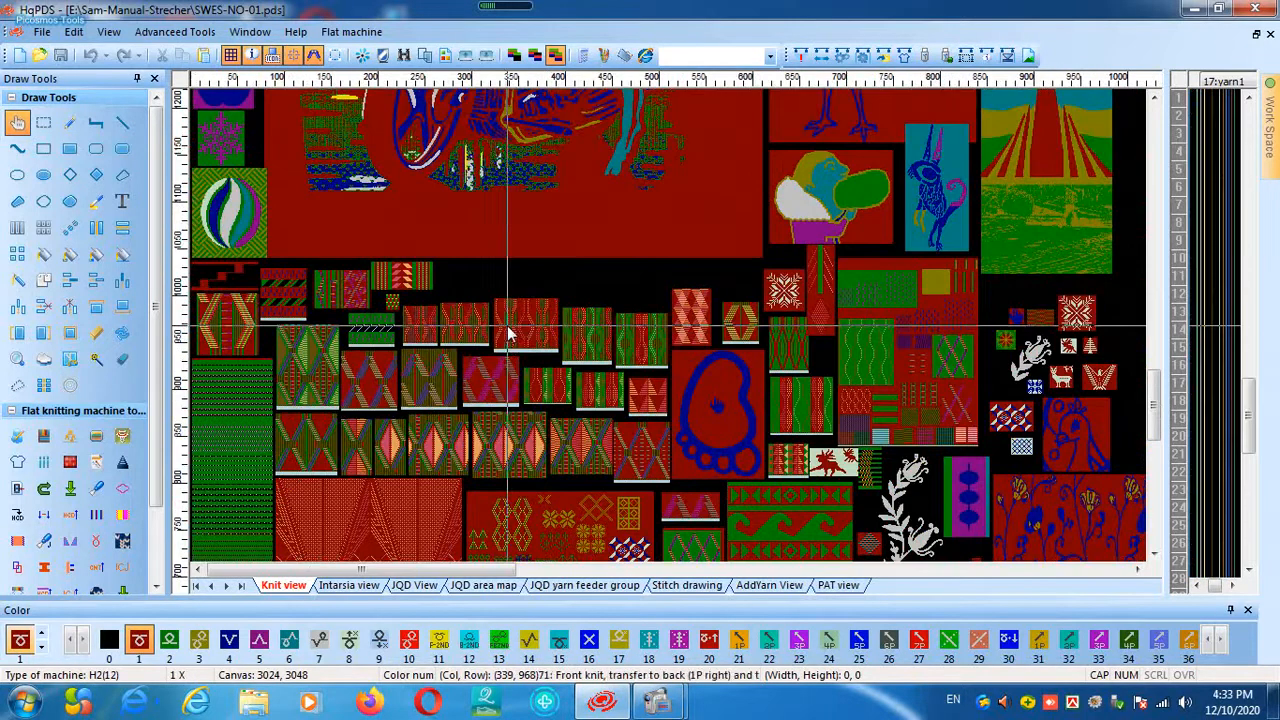
{"action": "scroll", "coordinate": [449, 357], "scroll_direction": "up", "scroll_amount": 5}
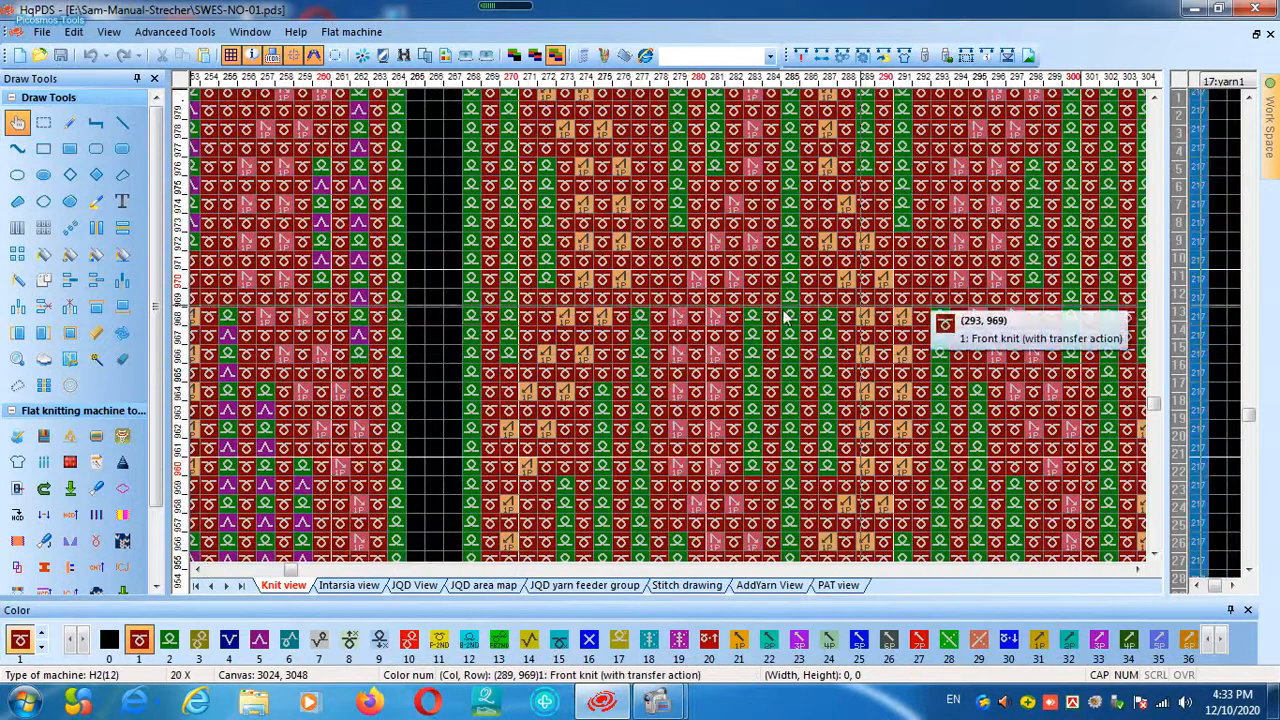
{"action": "scroll", "coordinate": [727, 371], "scroll_direction": "down", "scroll_amount": 5}
{"action": "scroll", "coordinate": [672, 333], "scroll_direction": "up", "scroll_amount": 5}
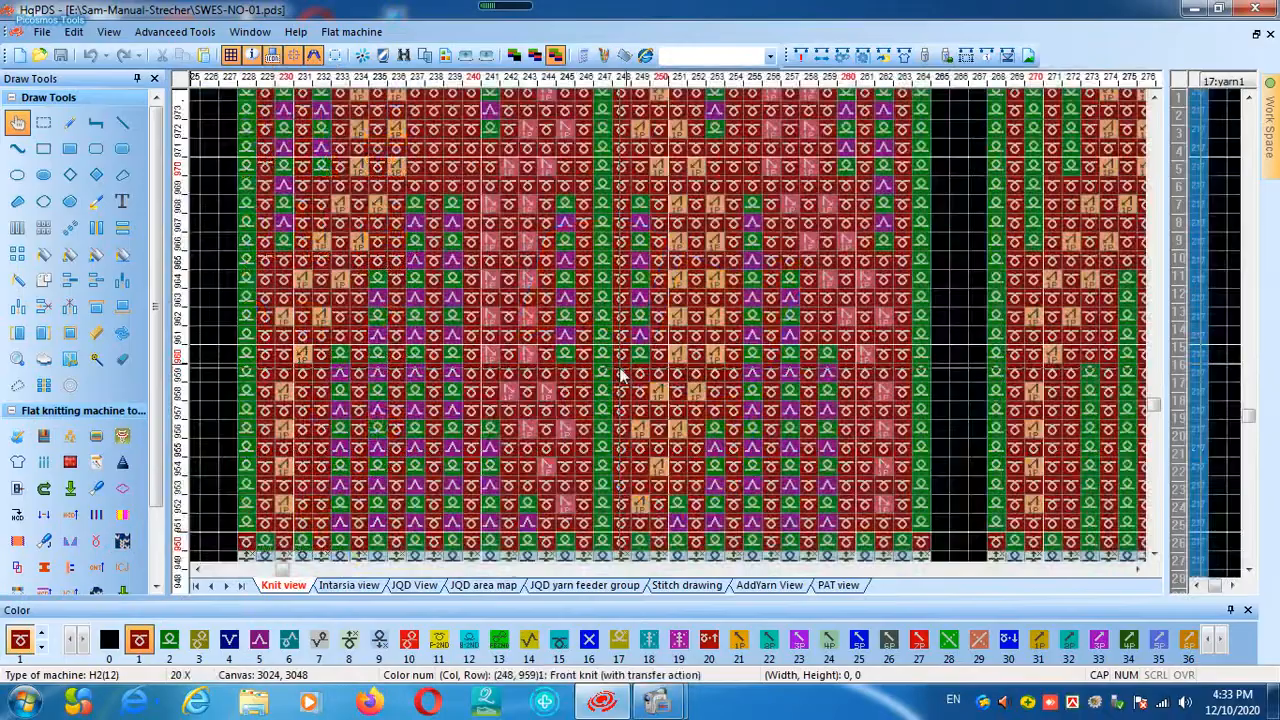
{"action": "scroll", "coordinate": [425, 360], "scroll_direction": "down", "scroll_amount": 5}
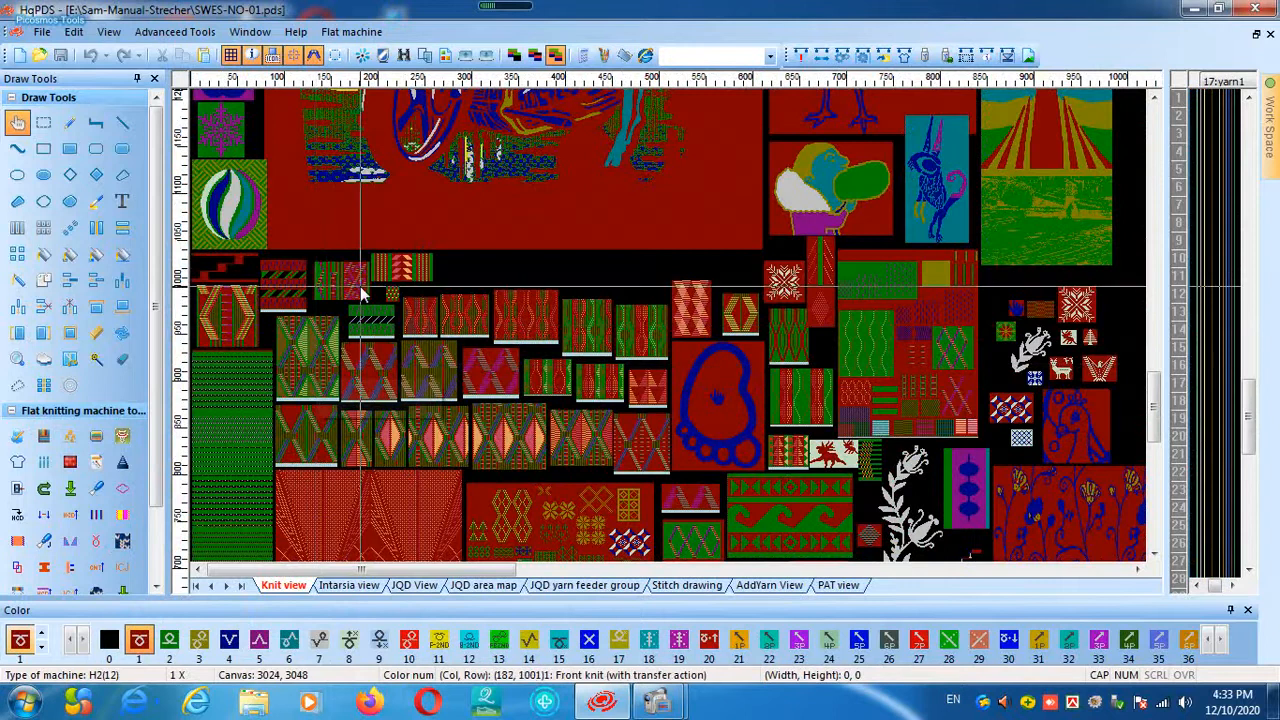
Inspect the swatches near column 211, row 1020 and column 154, row 1001, and the hexagon-patterned one near column 36, row 985
{"action": "scroll", "coordinate": [380, 275], "scroll_direction": "up", "scroll_amount": 5}
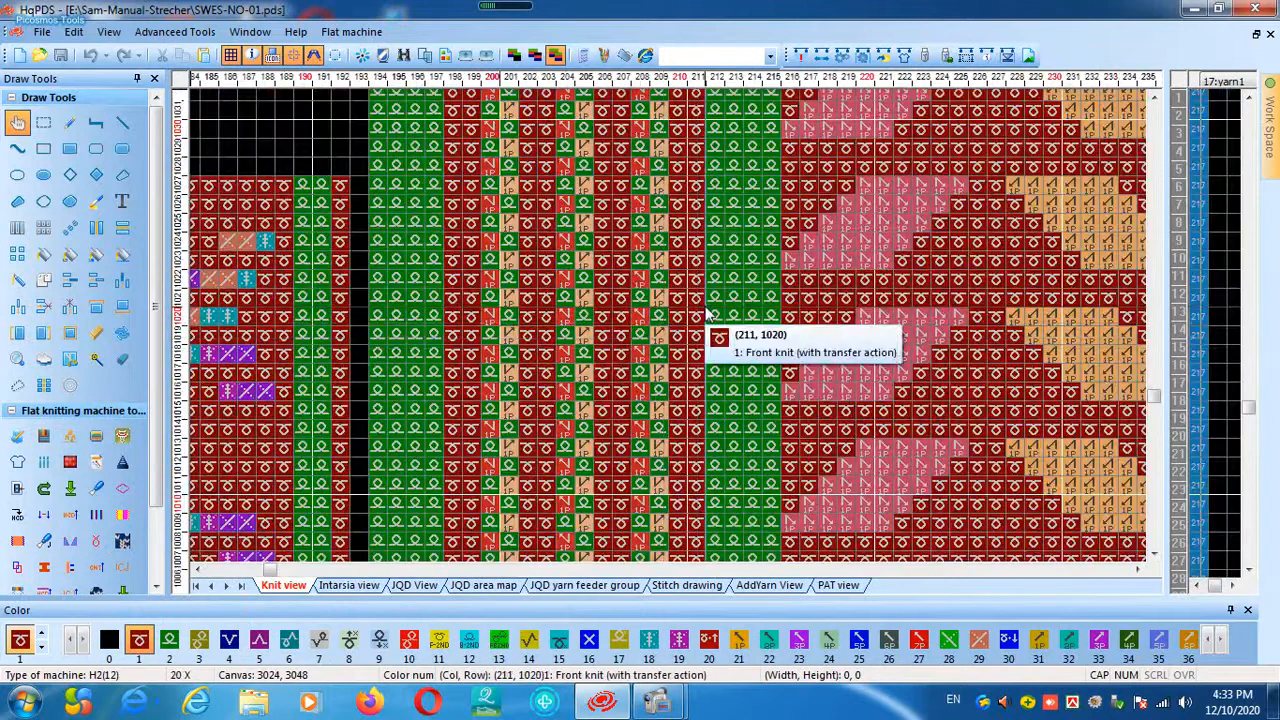
{"action": "scroll", "coordinate": [380, 340], "scroll_direction": "down", "scroll_amount": 5}
{"action": "scroll", "coordinate": [336, 363], "scroll_direction": "up", "scroll_amount": 5}
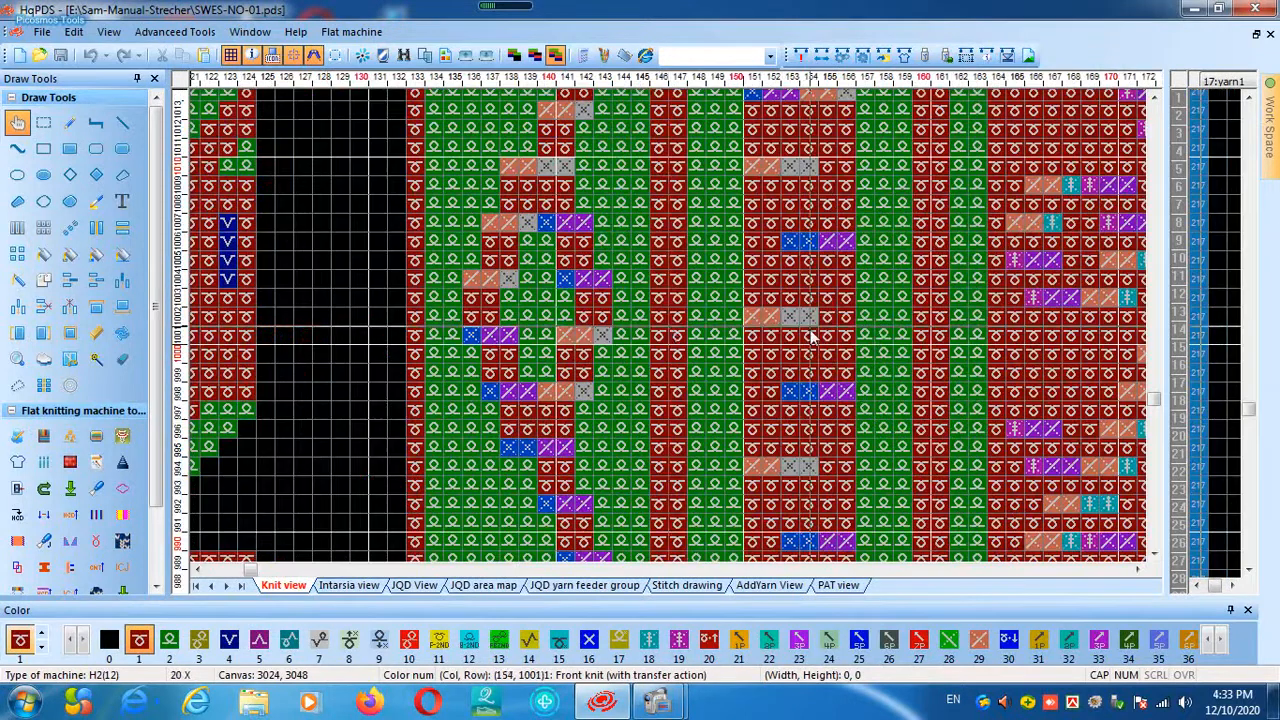
{"action": "scroll", "coordinate": [222, 343], "scroll_direction": "down", "scroll_amount": 5}
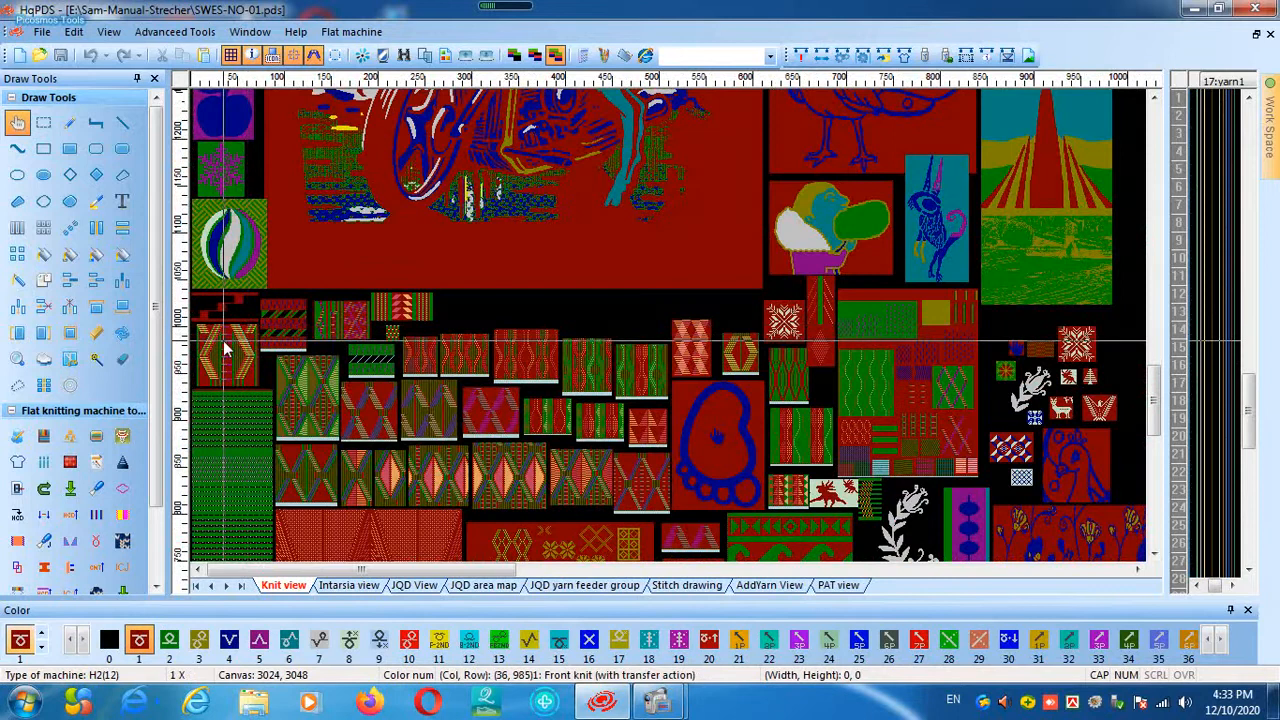
{"action": "scroll", "coordinate": [224, 348], "scroll_direction": "up", "scroll_amount": 5}
{"action": "scroll", "coordinate": [220, 336], "scroll_direction": "down", "scroll_amount": 5}
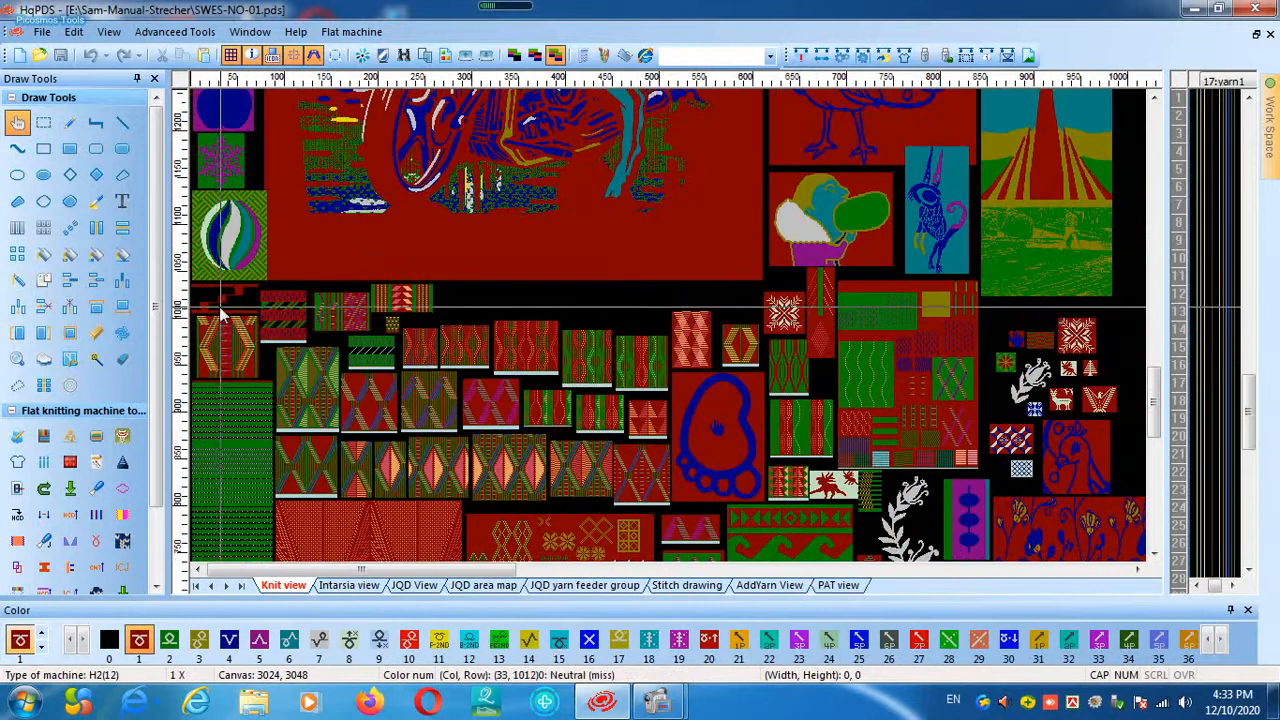
Inspect the stepped red strip from column 19, row 1013 to column 56, row 1031, and the ball swatch near column 14, row 1050
{"action": "scroll", "coordinate": [222, 314], "scroll_direction": "up", "scroll_amount": 5}
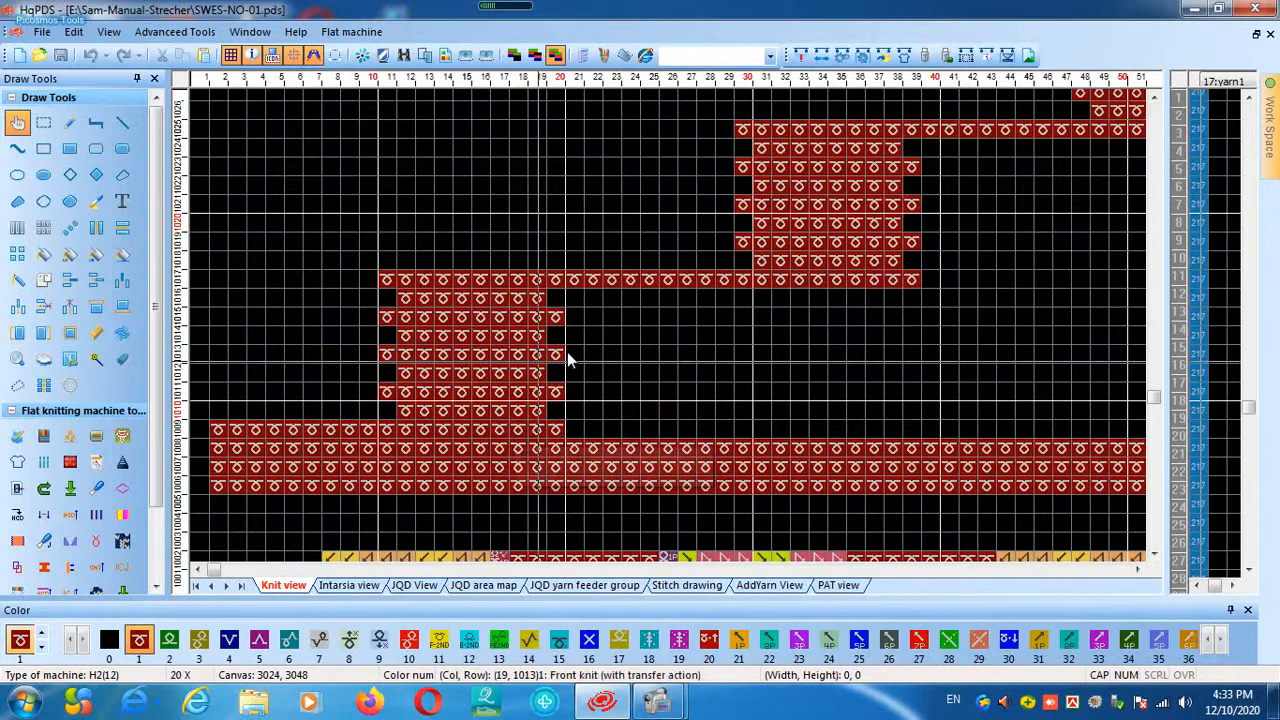
{"action": "left_click_drag", "start_coordinate": [828, 223], "coordinate": [737, 331]}
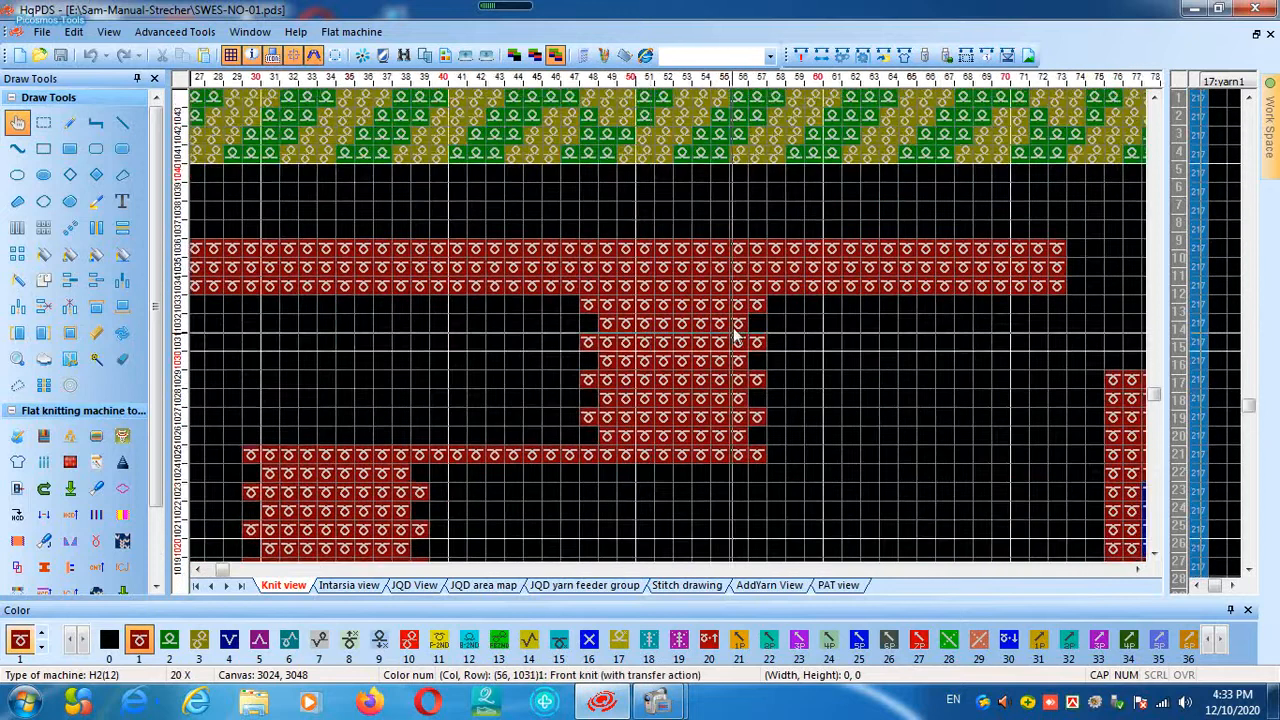
{"action": "scroll", "coordinate": [243, 333], "scroll_direction": "down", "scroll_amount": 5}
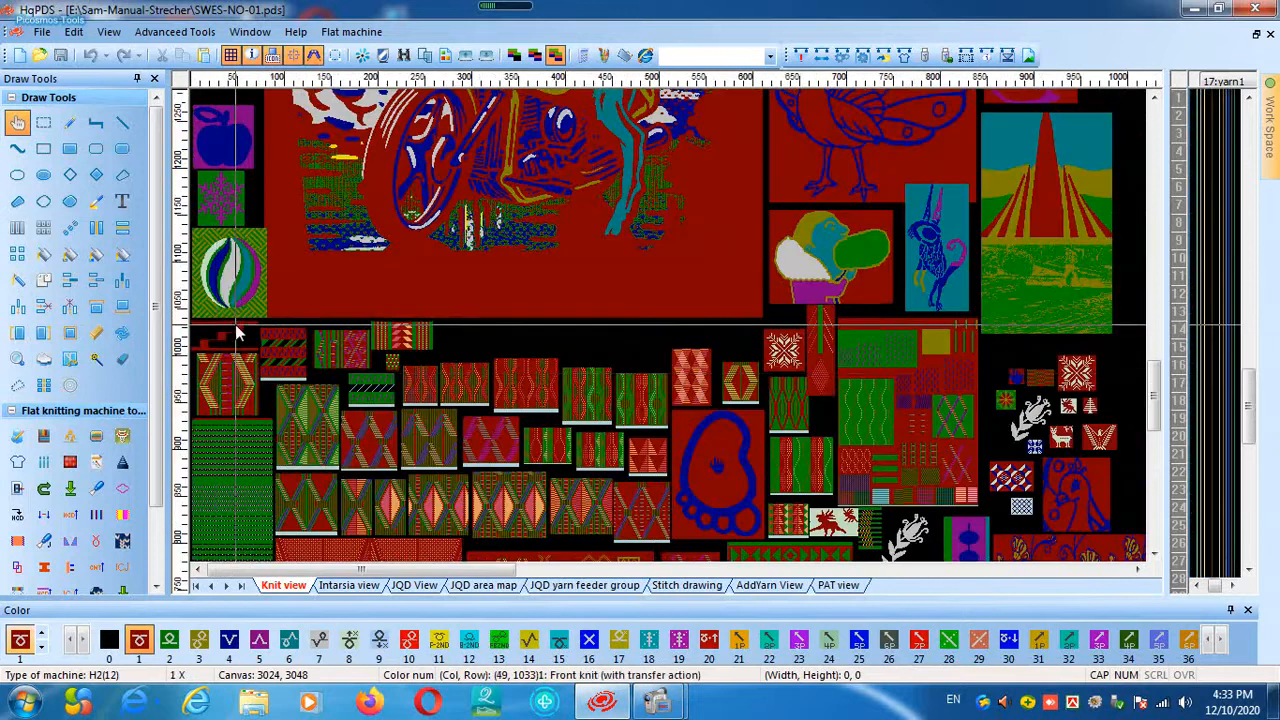
{"action": "scroll", "coordinate": [238, 333], "scroll_direction": "up", "scroll_amount": 5}
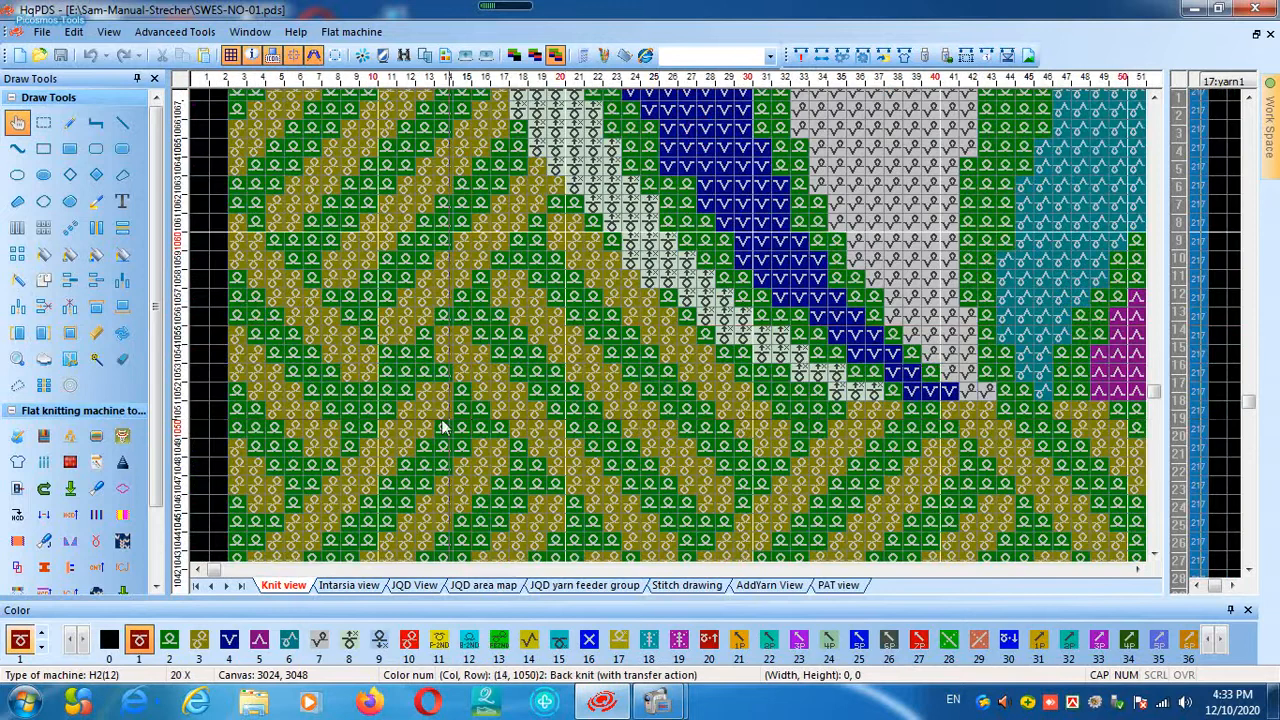
{"action": "scroll", "coordinate": [243, 330], "scroll_direction": "down", "scroll_amount": 5}
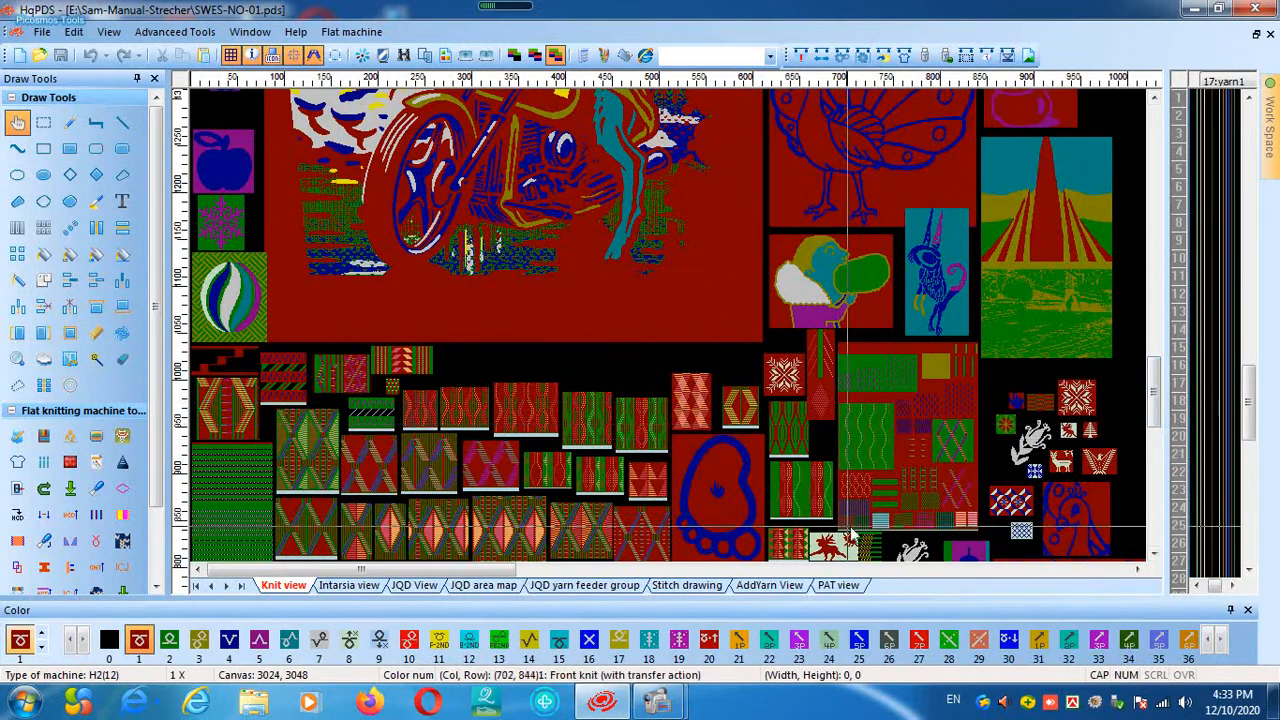
Browse the picture motifs from the pacifier and mask panels down past the Purple Reindeer motorcycle panel to the small pattern swatches
{"action": "left_click_drag", "start_coordinate": [1162, 422], "coordinate": [1165, 288]}
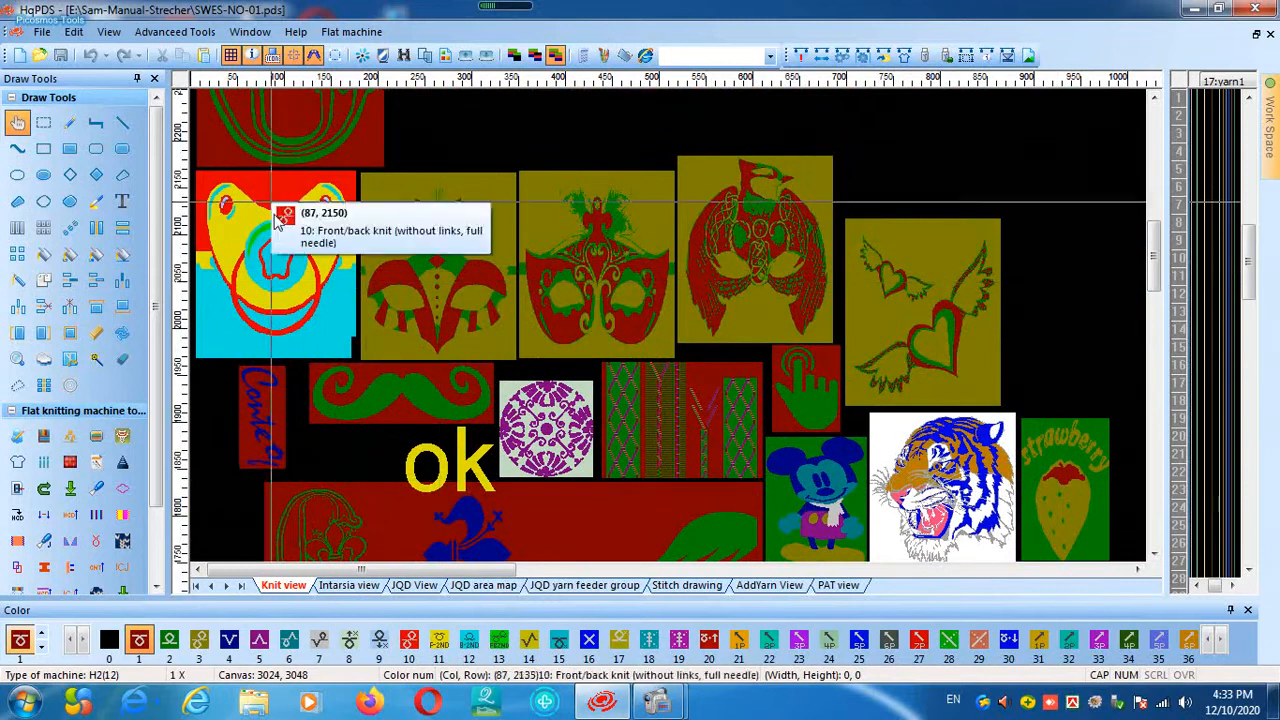
{"action": "scroll", "coordinate": [300, 380], "scroll_direction": "up", "scroll_amount": 5}
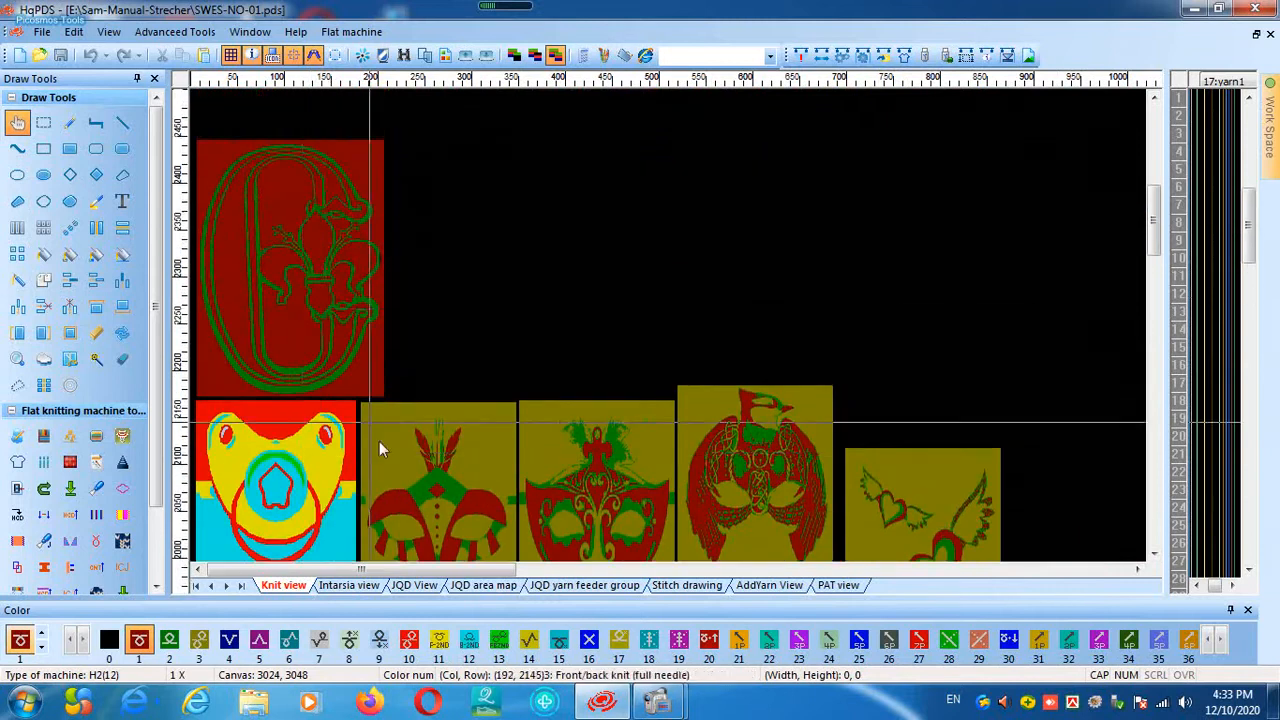
{"action": "scroll", "coordinate": [379, 441], "scroll_direction": "down", "scroll_amount": 10}
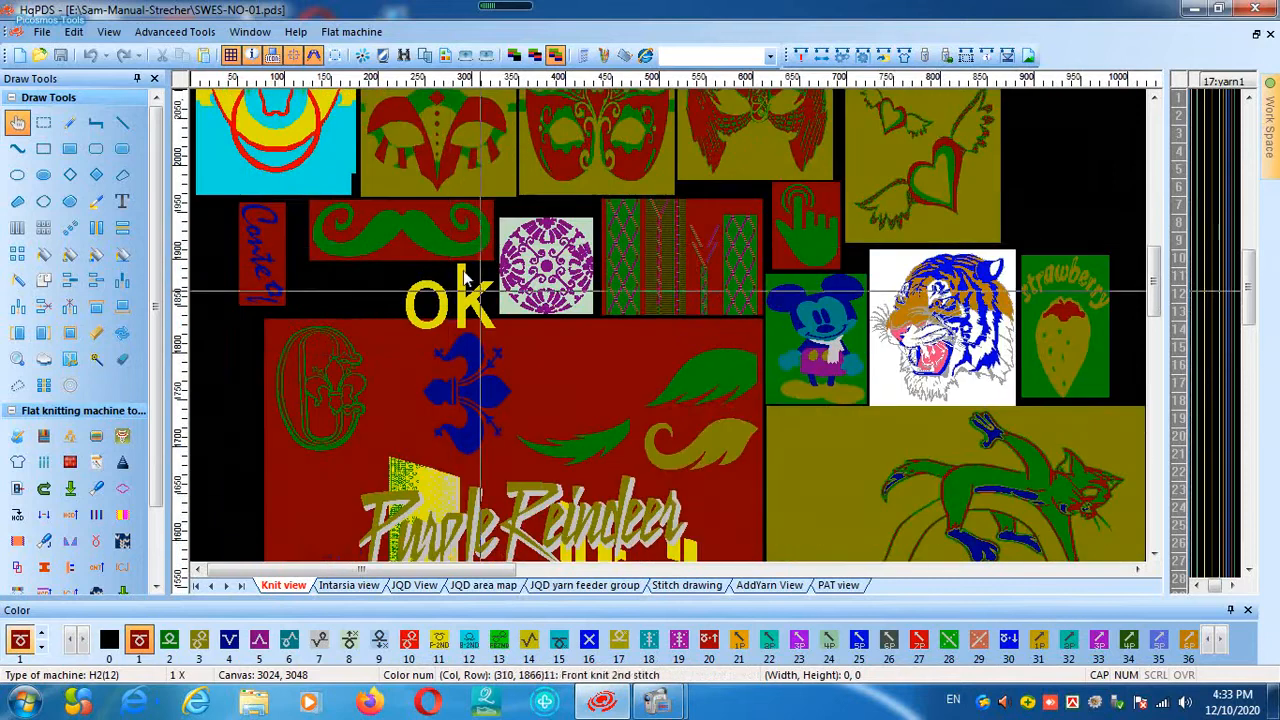
{"action": "scroll", "coordinate": [685, 275], "scroll_direction": "down", "scroll_amount": 3}
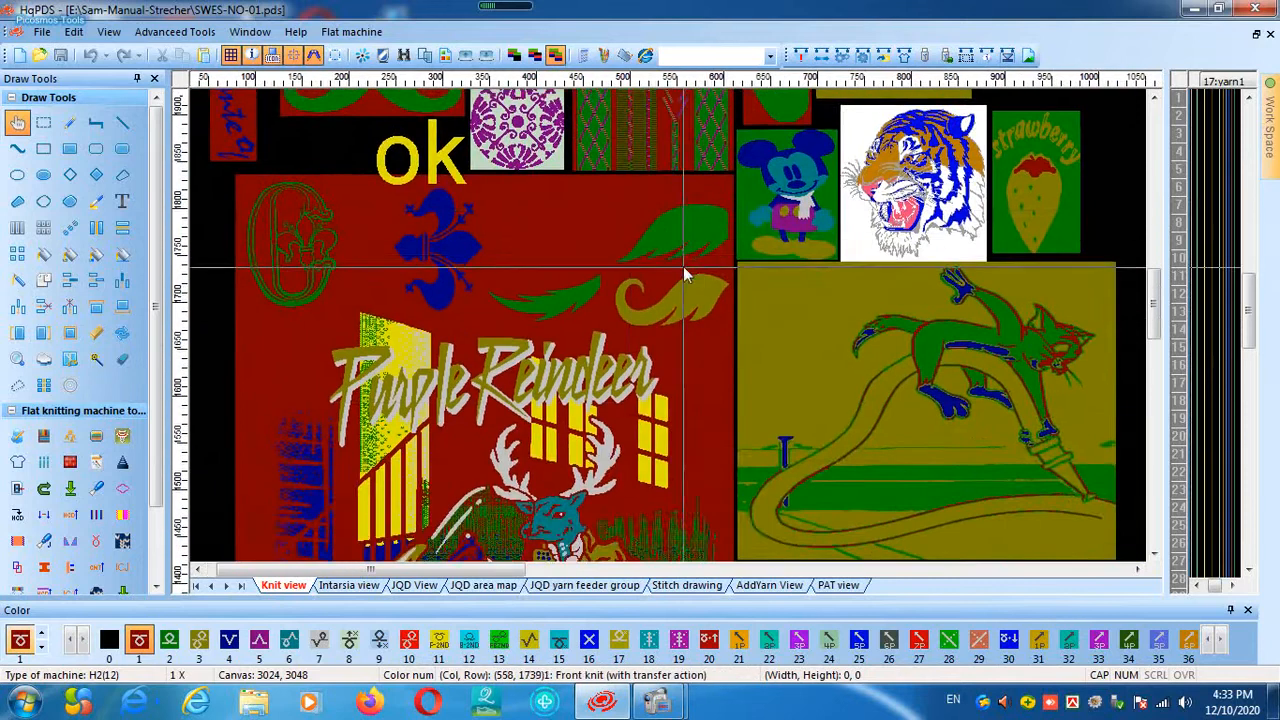
{"action": "scroll", "coordinate": [600, 278], "scroll_direction": "down", "scroll_amount": 7}
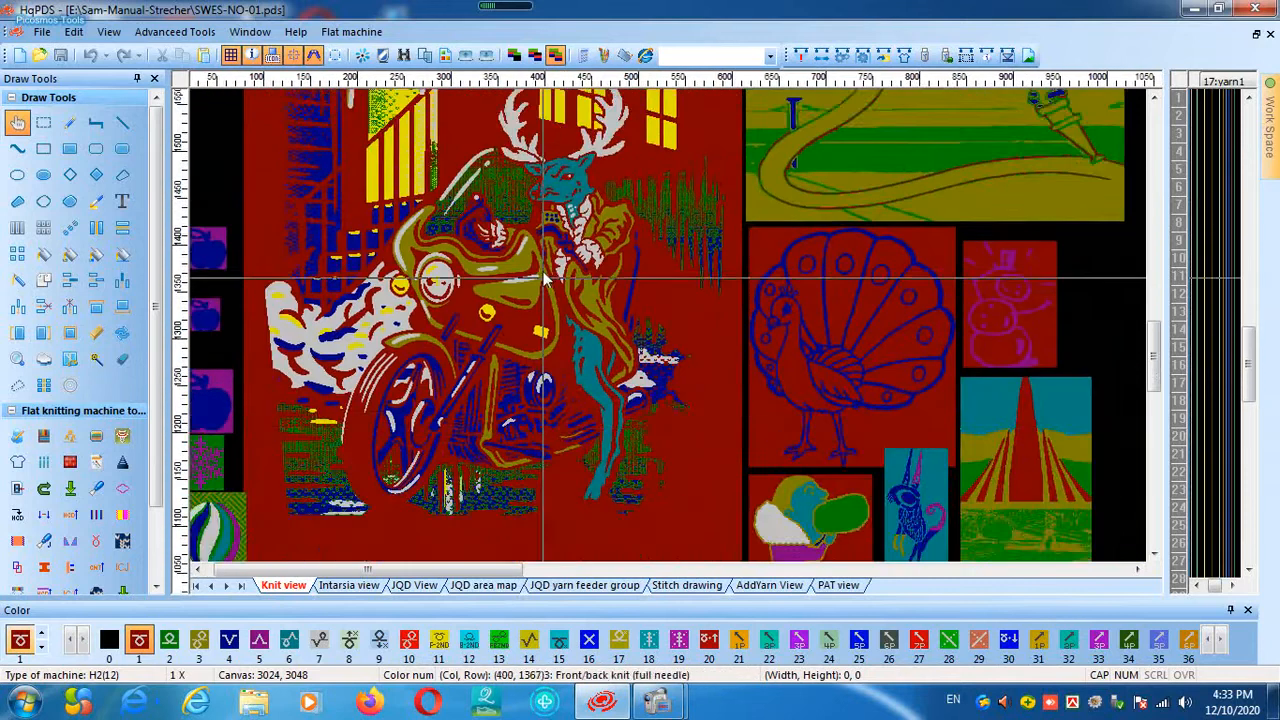
{"action": "scroll", "coordinate": [600, 290], "scroll_direction": "down", "scroll_amount": 6}
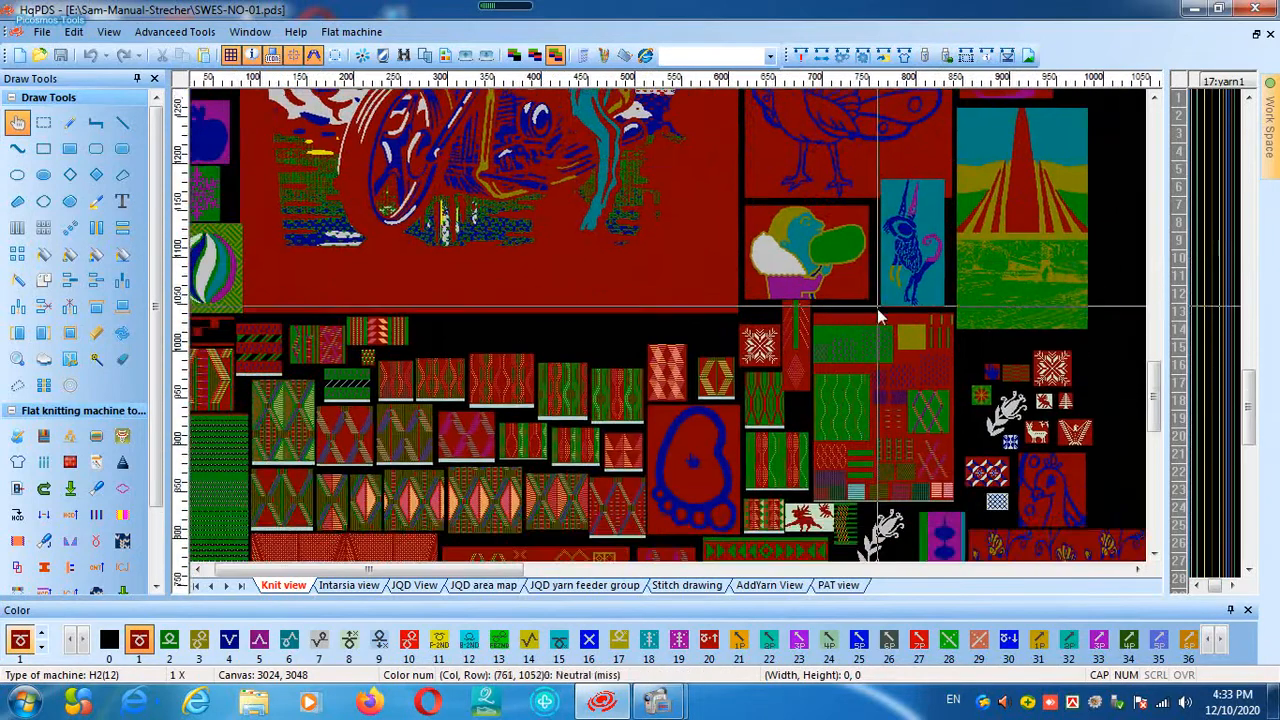
{"action": "scroll", "coordinate": [877, 317], "scroll_direction": "down", "scroll_amount": 6}
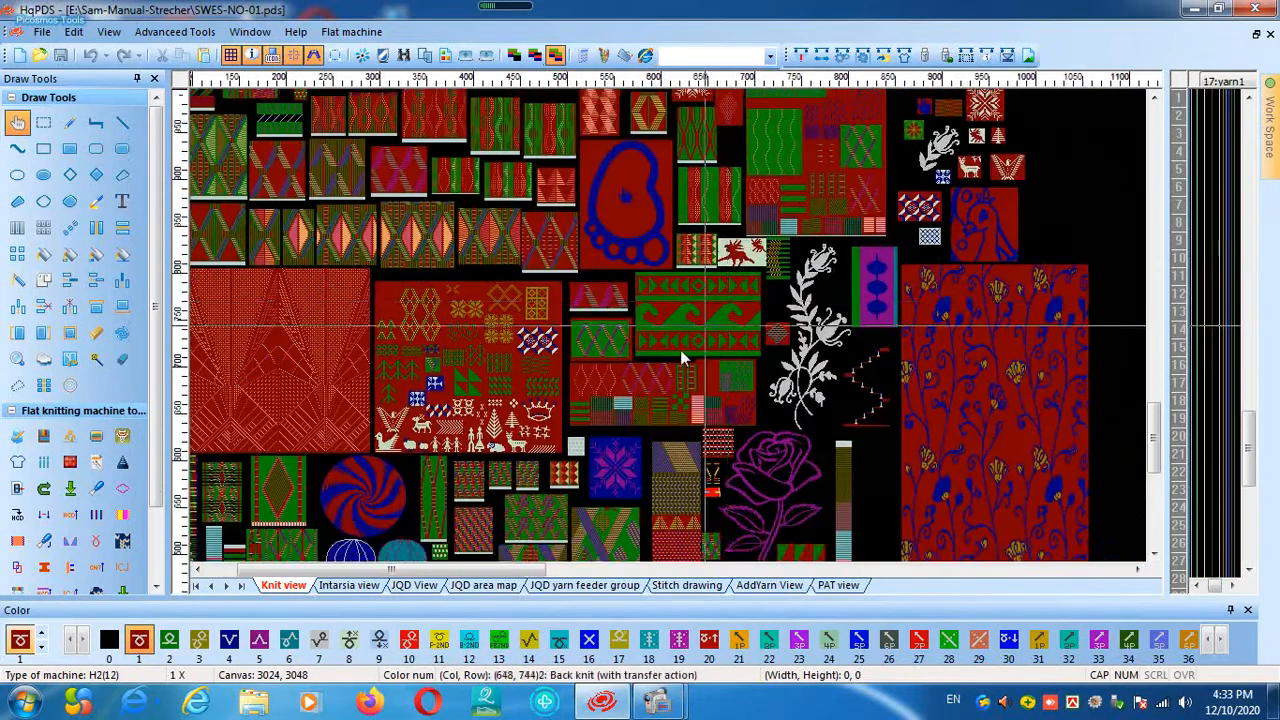
{"action": "scroll", "coordinate": [683, 357], "scroll_direction": "down", "scroll_amount": 3}
Look back up through the sample library from the small pattern swatches to the mask, tiger and strawberry motifs
{"action": "left_click_drag", "start_coordinate": [454, 481], "coordinate": [468, 543]}
{"action": "left_click_drag", "start_coordinate": [500, 366], "coordinate": [472, 534]}
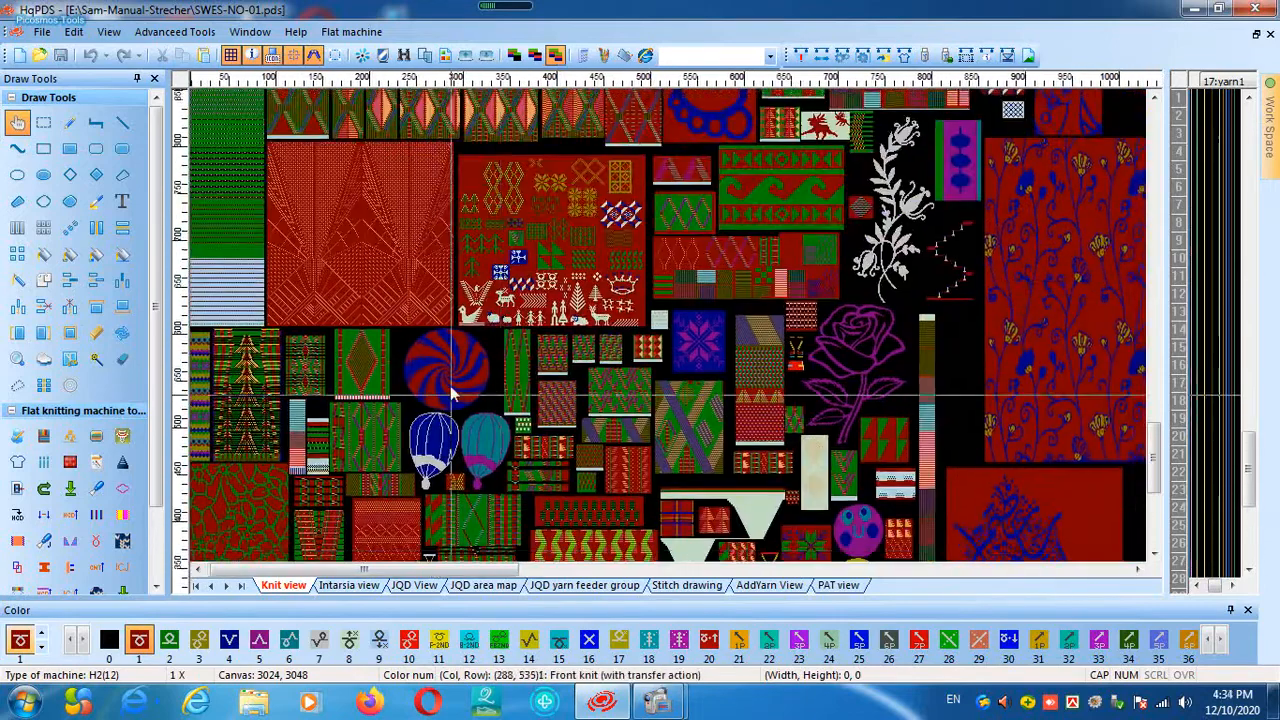
{"action": "left_click_drag", "start_coordinate": [451, 344], "coordinate": [460, 505]}
{"action": "left_click_drag", "start_coordinate": [477, 268], "coordinate": [519, 430]}
{"action": "left_click_drag", "start_coordinate": [482, 284], "coordinate": [486, 420]}
{"action": "left_click_drag", "start_coordinate": [460, 276], "coordinate": [466, 460]}
{"action": "left_click_drag", "start_coordinate": [453, 326], "coordinate": [450, 440]}
{"action": "left_click_drag", "start_coordinate": [491, 349], "coordinate": [504, 482]}
{"action": "left_click_drag", "start_coordinate": [437, 370], "coordinate": [485, 250]}
{"action": "left_click_drag", "start_coordinate": [512, 390], "coordinate": [522, 304]}
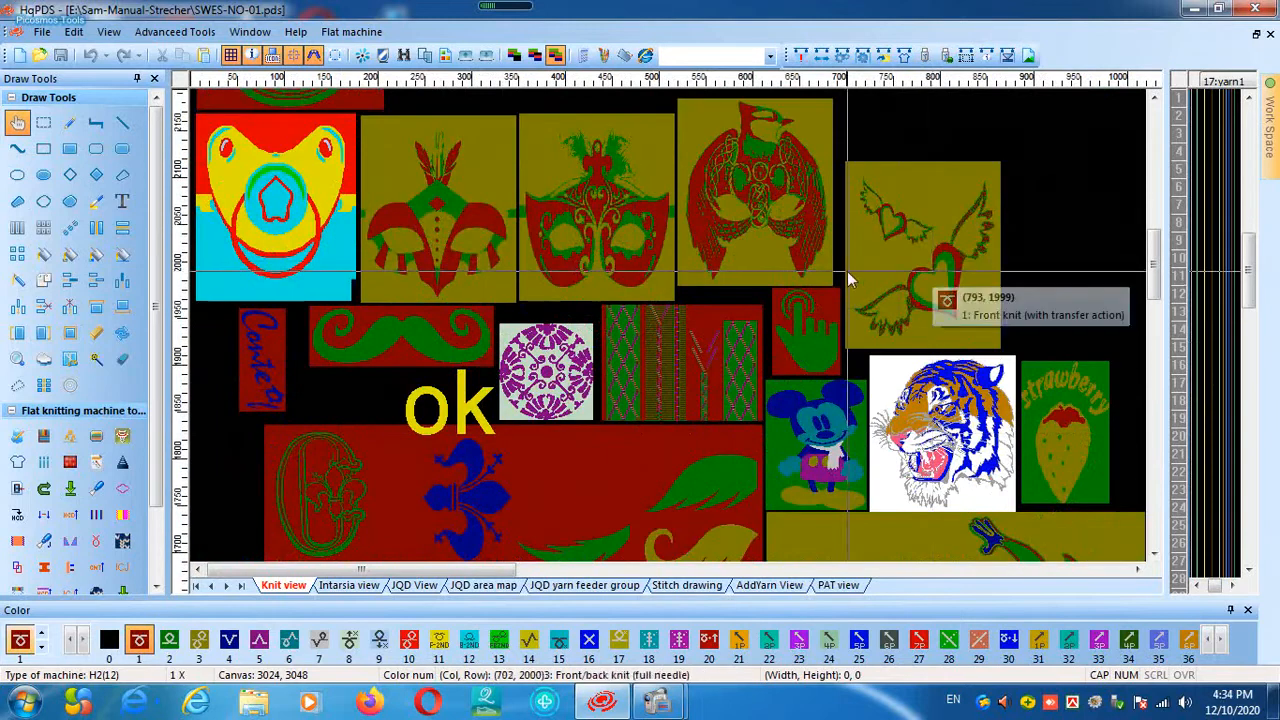
Show the Module template library in the Work Space with the type set to Cable
{"action": "mouse_move", "coordinate": [1274, 116]}
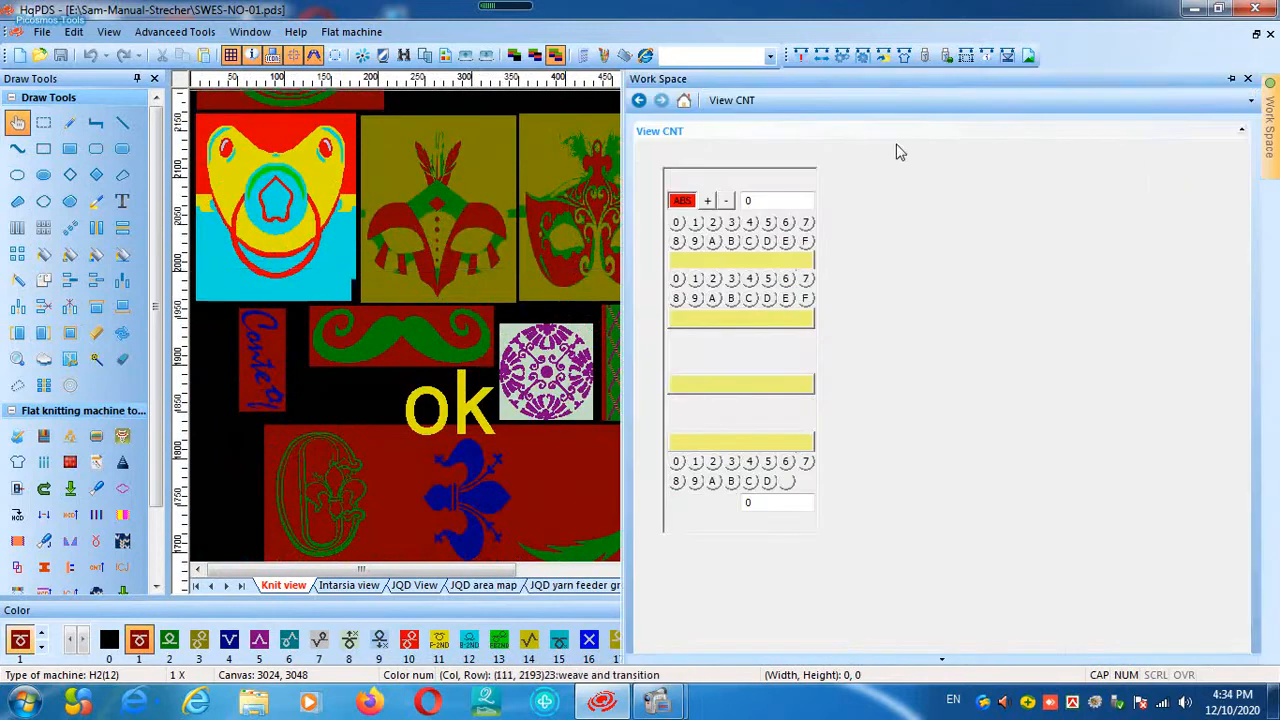
{"action": "left_click", "coordinate": [818, 103]}
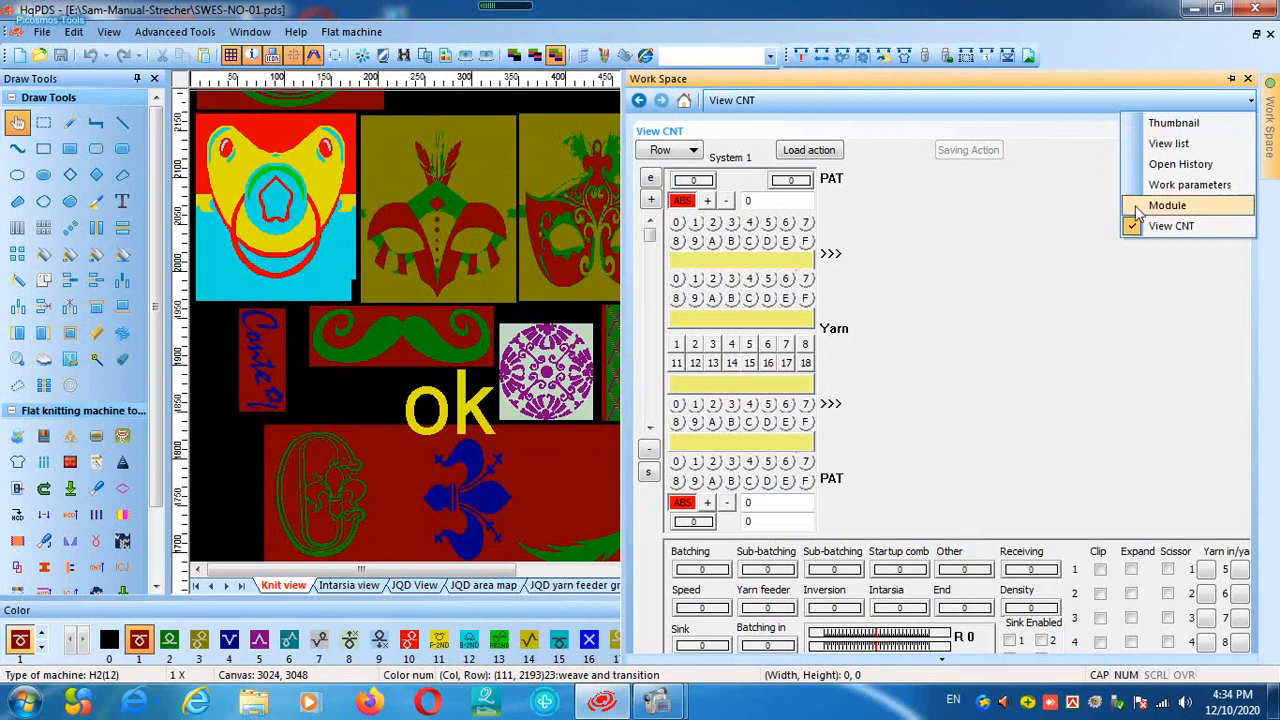
{"action": "left_click", "coordinate": [1166, 206]}
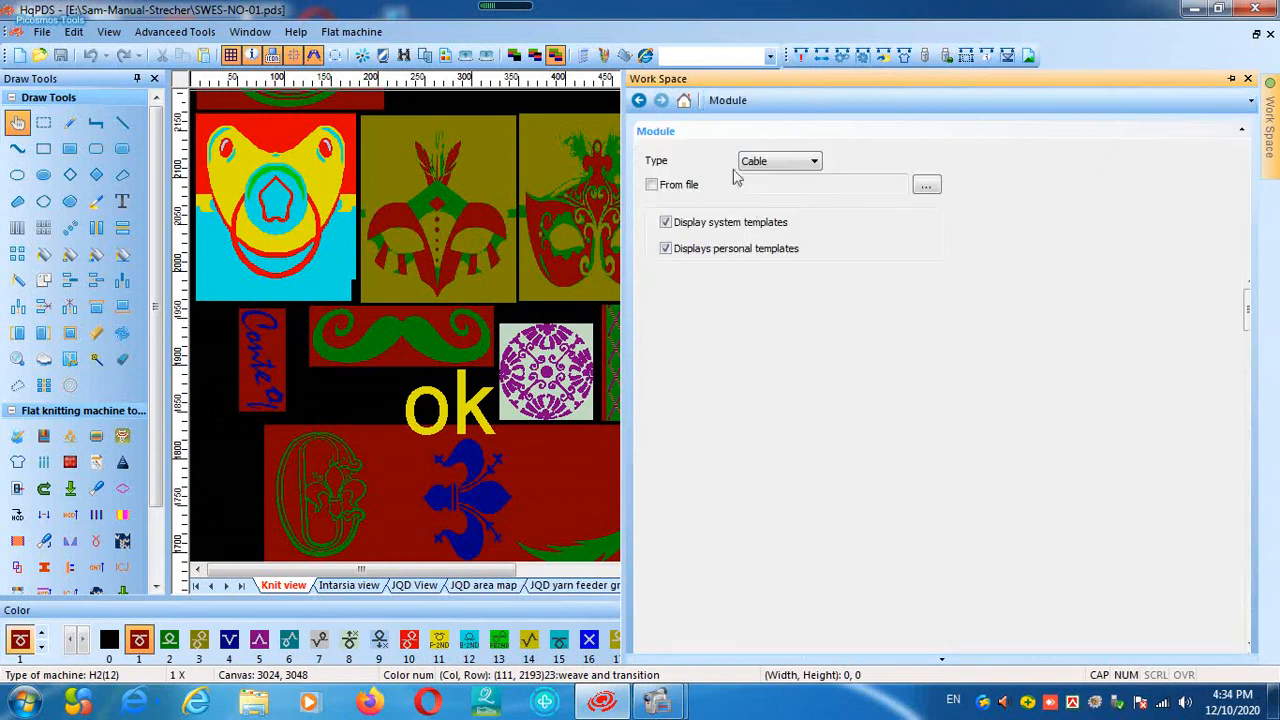
{"action": "left_click", "coordinate": [811, 163]}
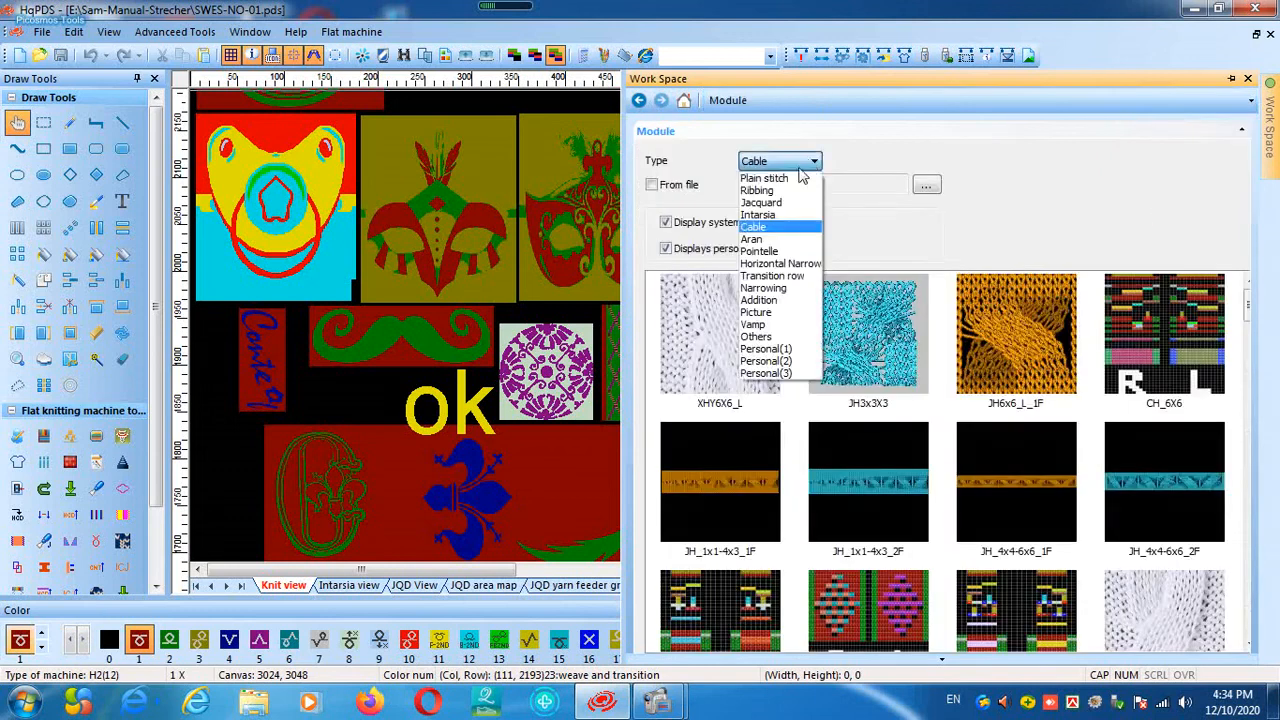
{"action": "left_click", "coordinate": [763, 229]}
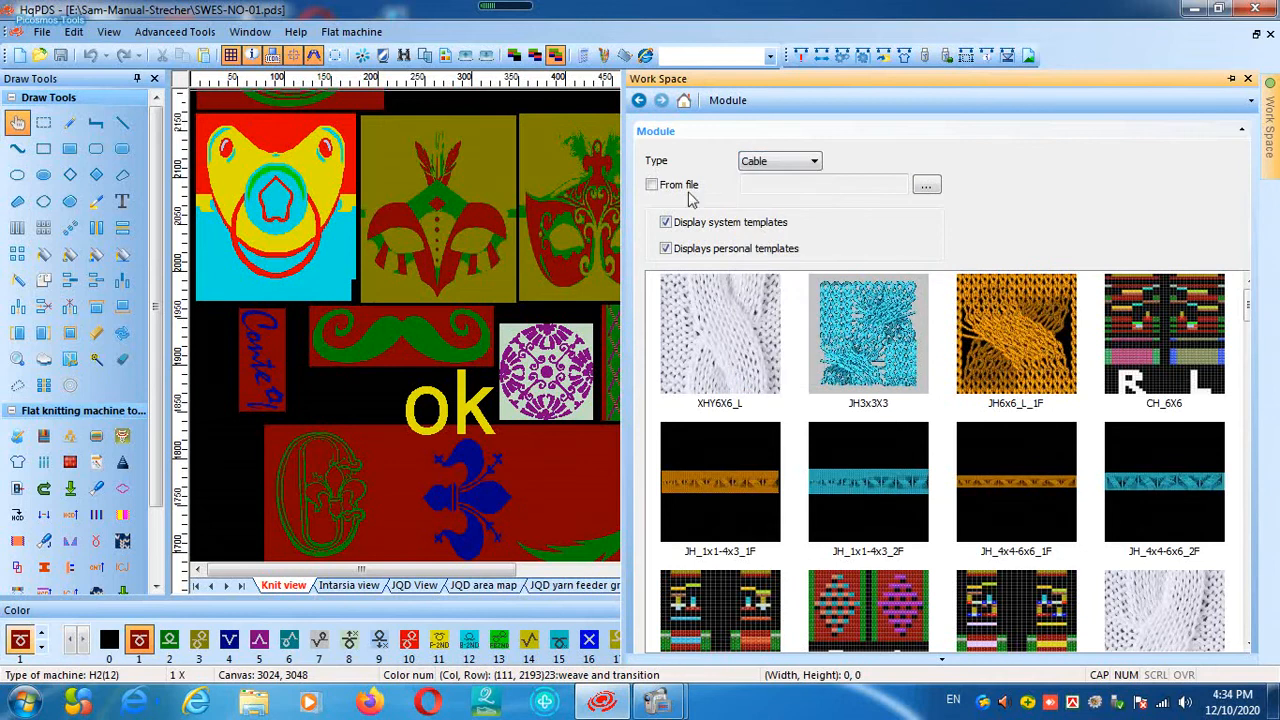
Widen the Work Space and browse the cable templates through to the XHY series and back to the JHS series
{"action": "left_click_drag", "start_coordinate": [625, 235], "coordinate": [204, 170]}
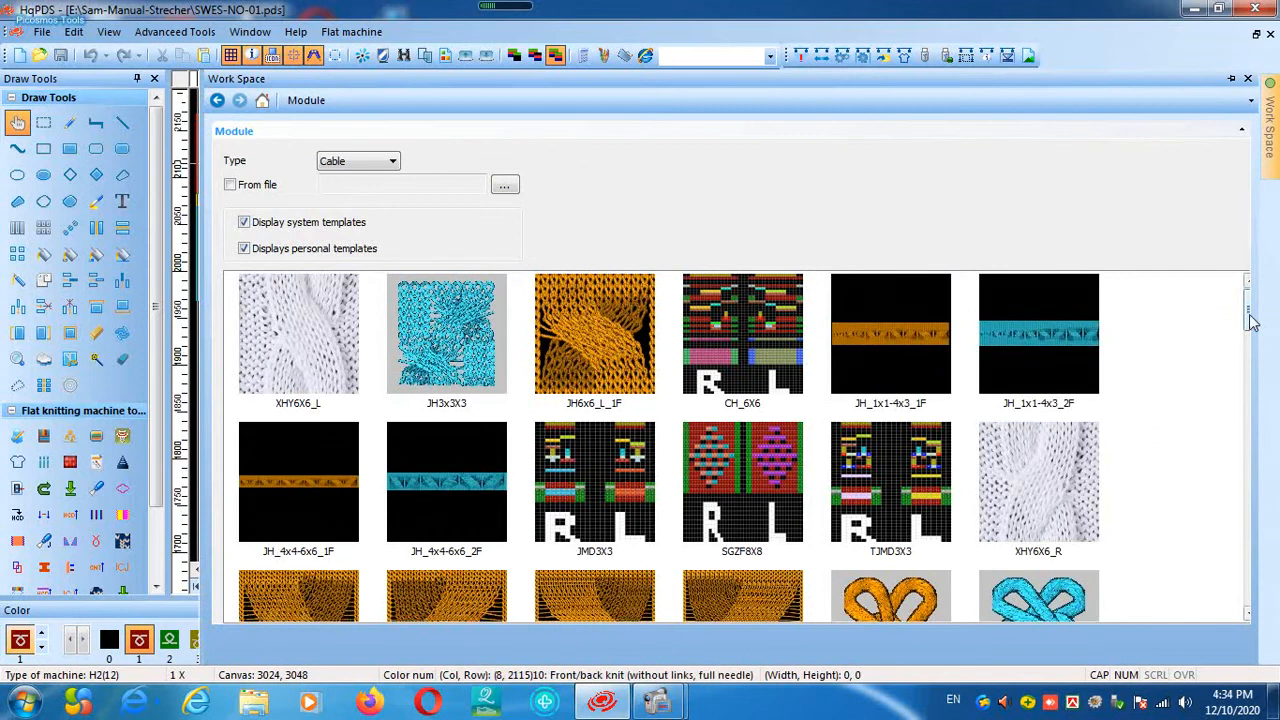
{"action": "left_click_drag", "start_coordinate": [1252, 322], "coordinate": [1252, 330]}
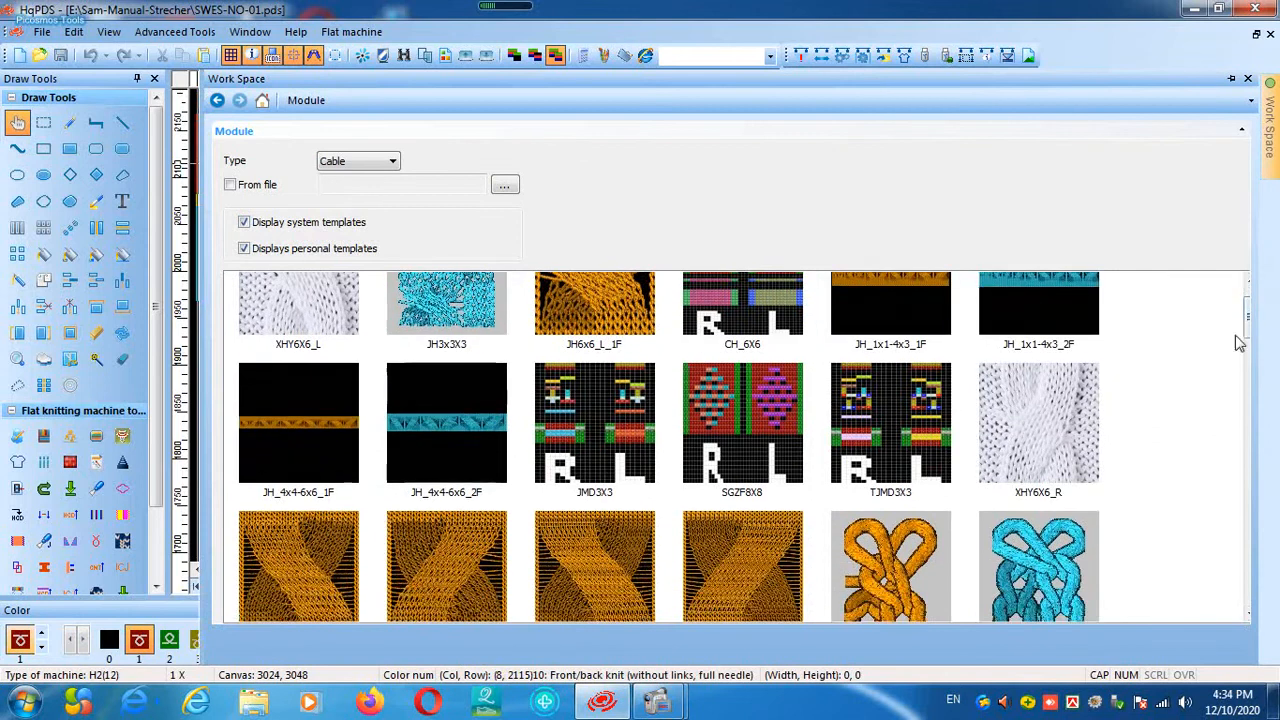
{"action": "left_click_drag", "start_coordinate": [1248, 327], "coordinate": [1222, 605]}
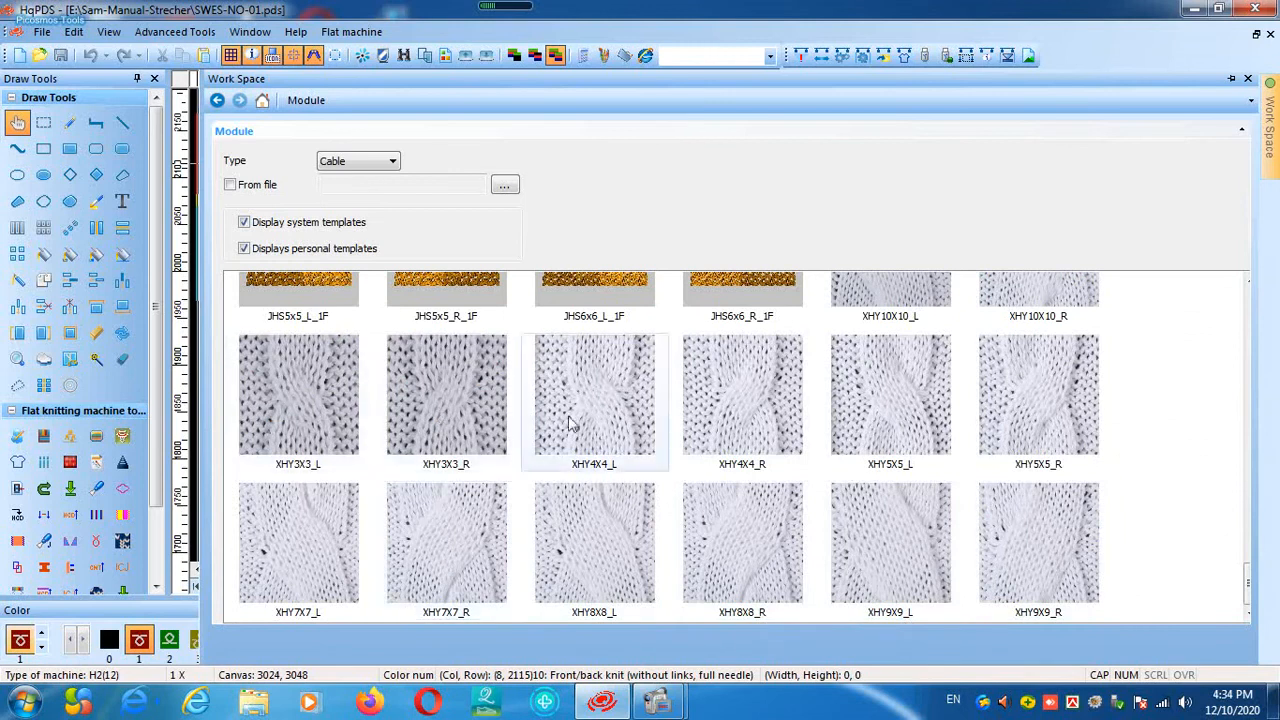
{"action": "scroll", "coordinate": [1240, 600], "scroll_direction": "up", "scroll_amount": 3}
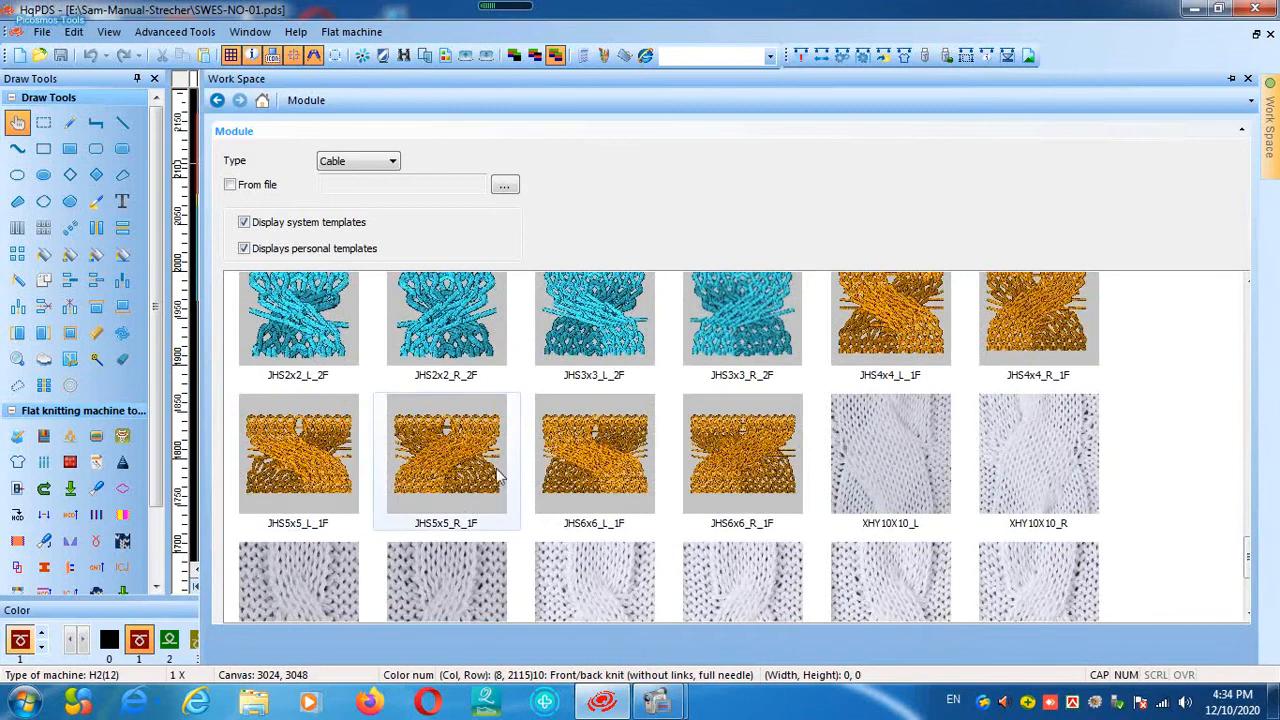
Place the JHS5x5_R_1F cable module on the empty canvas above the large red letter C panel
{"action": "left_click", "coordinate": [458, 476]}
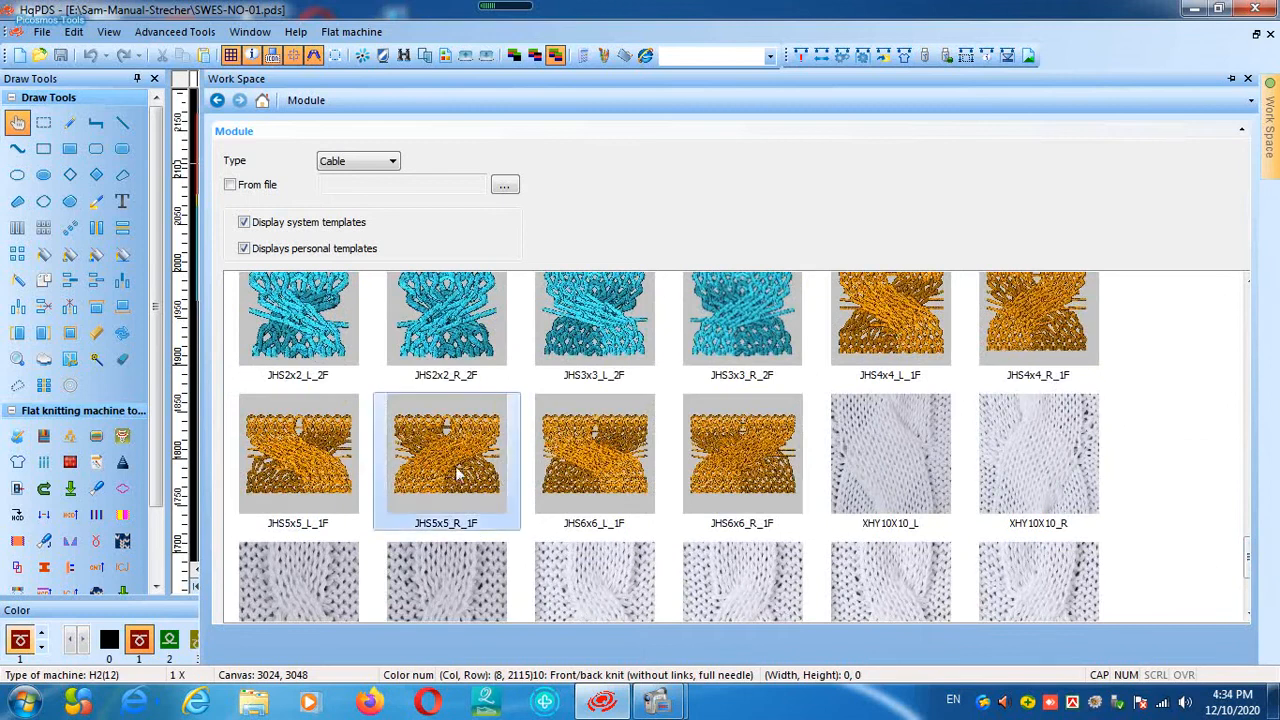
{"action": "left_click", "coordinate": [193, 352]}
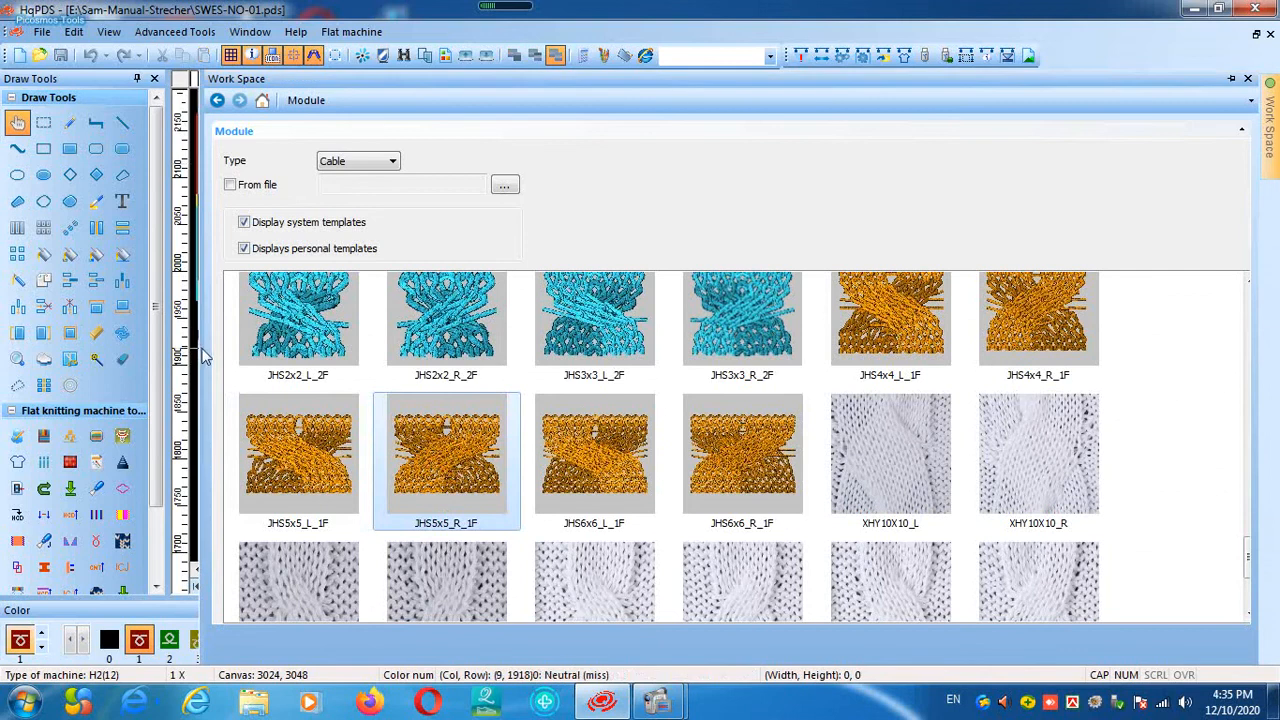
{"action": "left_click_drag", "start_coordinate": [200, 355], "coordinate": [720, 355]}
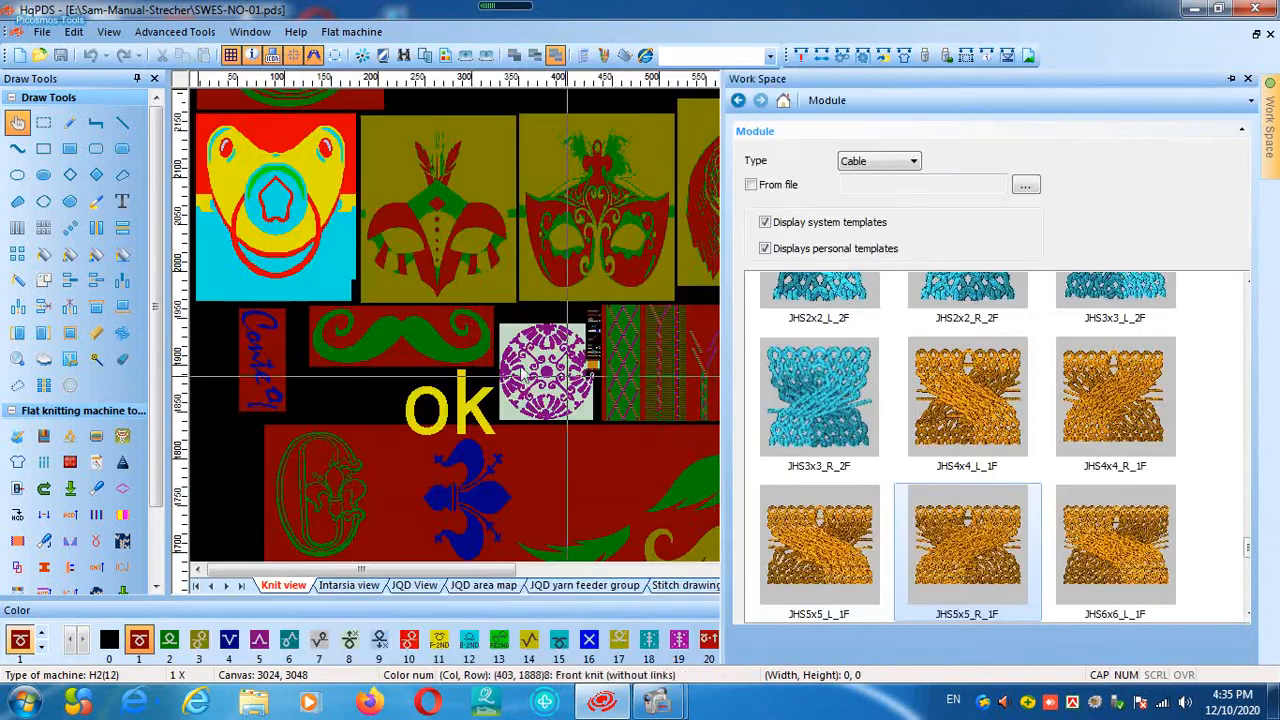
{"action": "left_click_drag", "start_coordinate": [486, 183], "coordinate": [488, 323]}
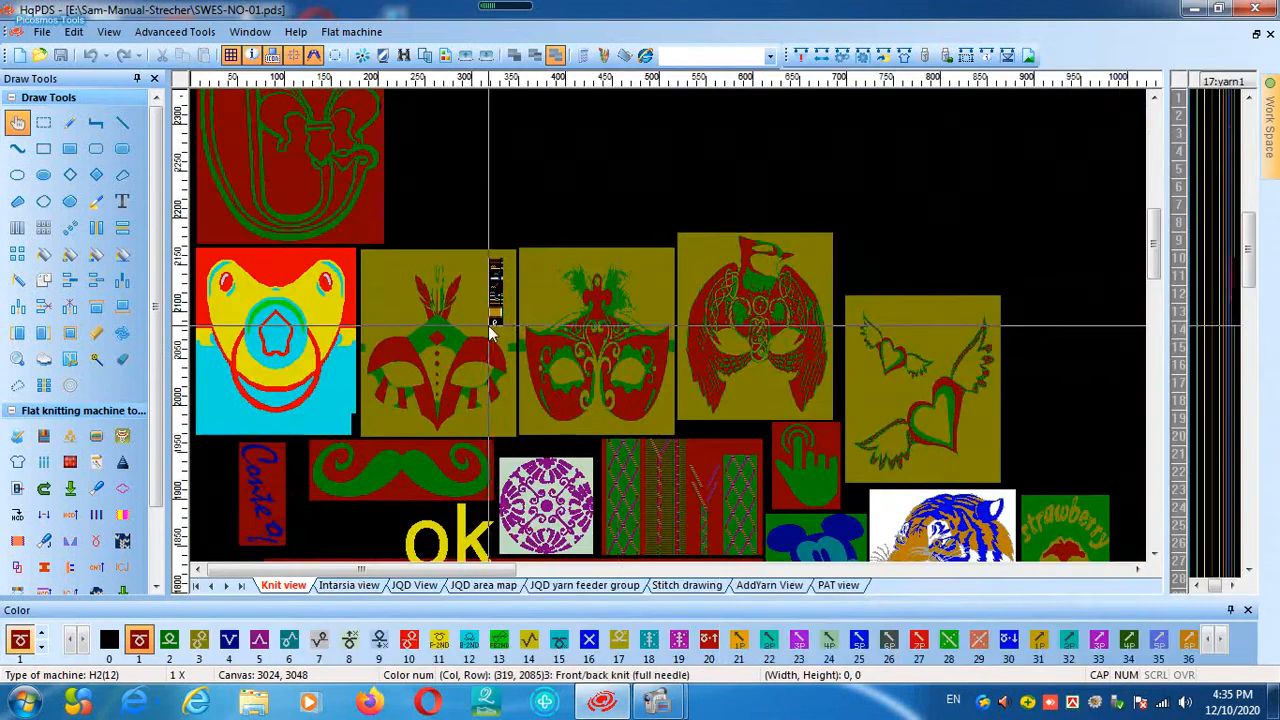
{"action": "left_click_drag", "start_coordinate": [704, 160], "coordinate": [563, 325]}
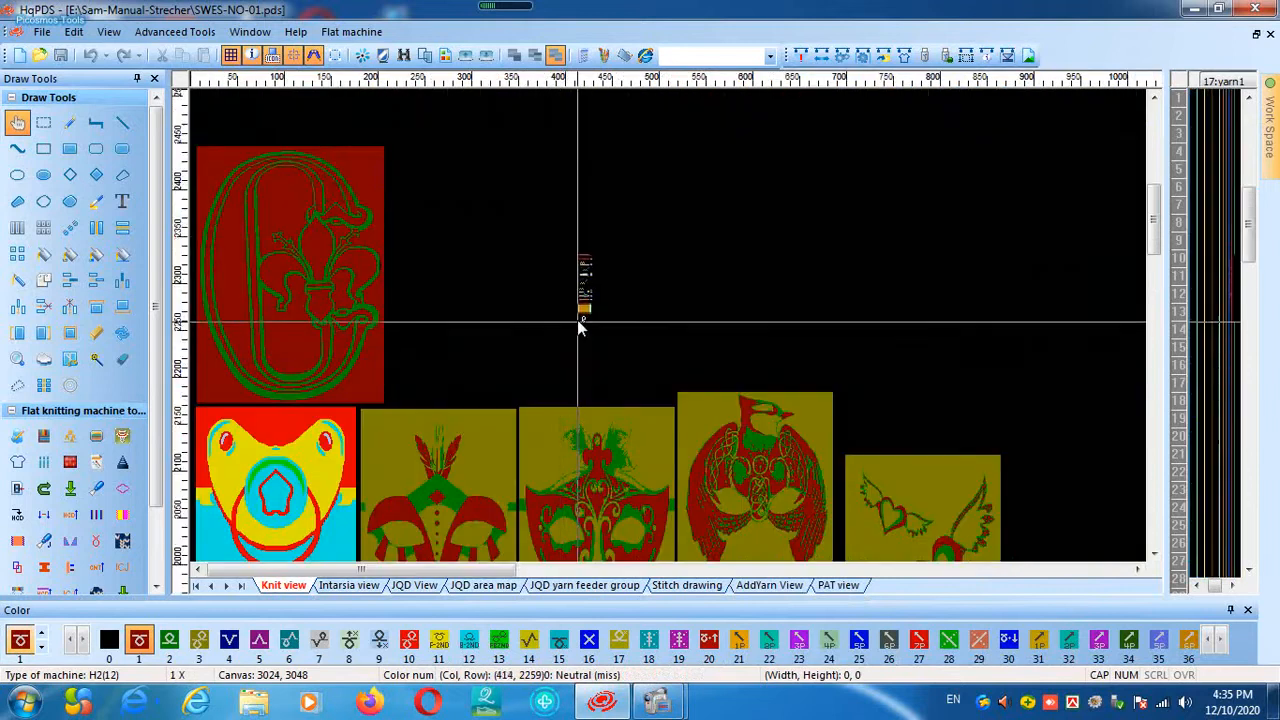
{"action": "left_click_drag", "start_coordinate": [309, 146], "coordinate": [309, 326]}
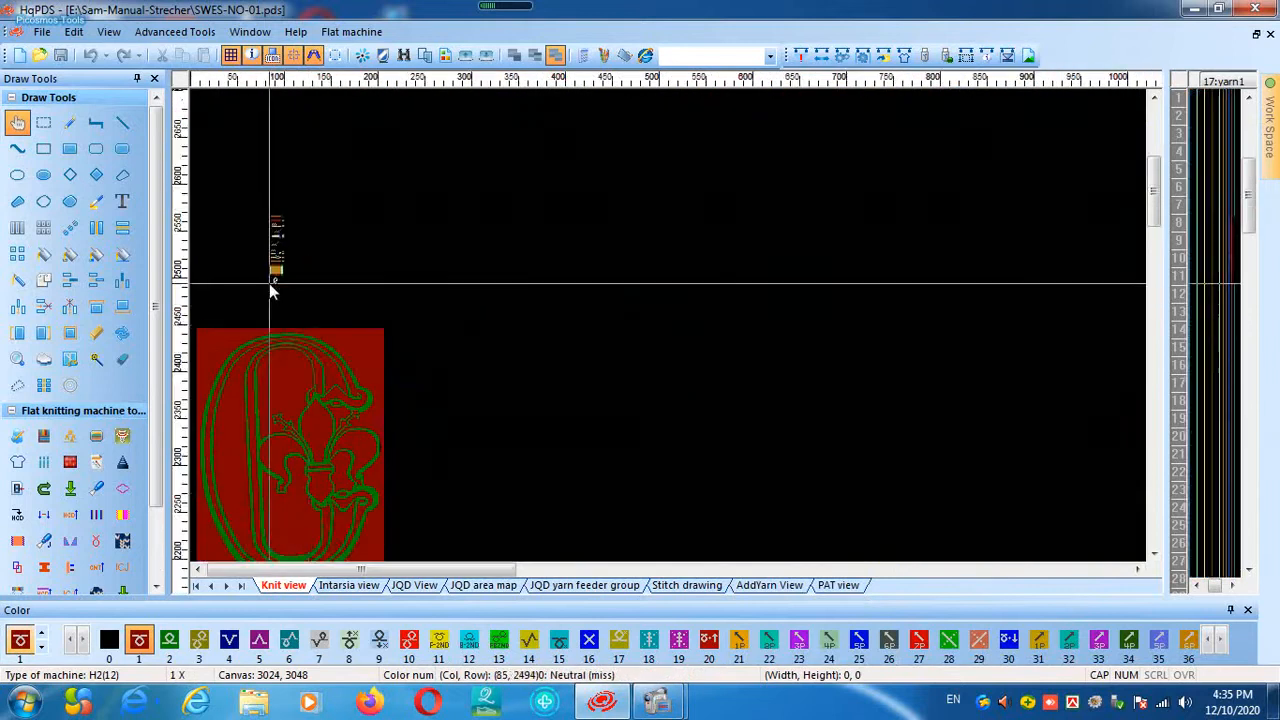
Examine the placed cable module's stitch rows alongside a widened function line area
{"action": "scroll", "coordinate": [273, 250], "scroll_direction": "up", "scroll_amount": 5}
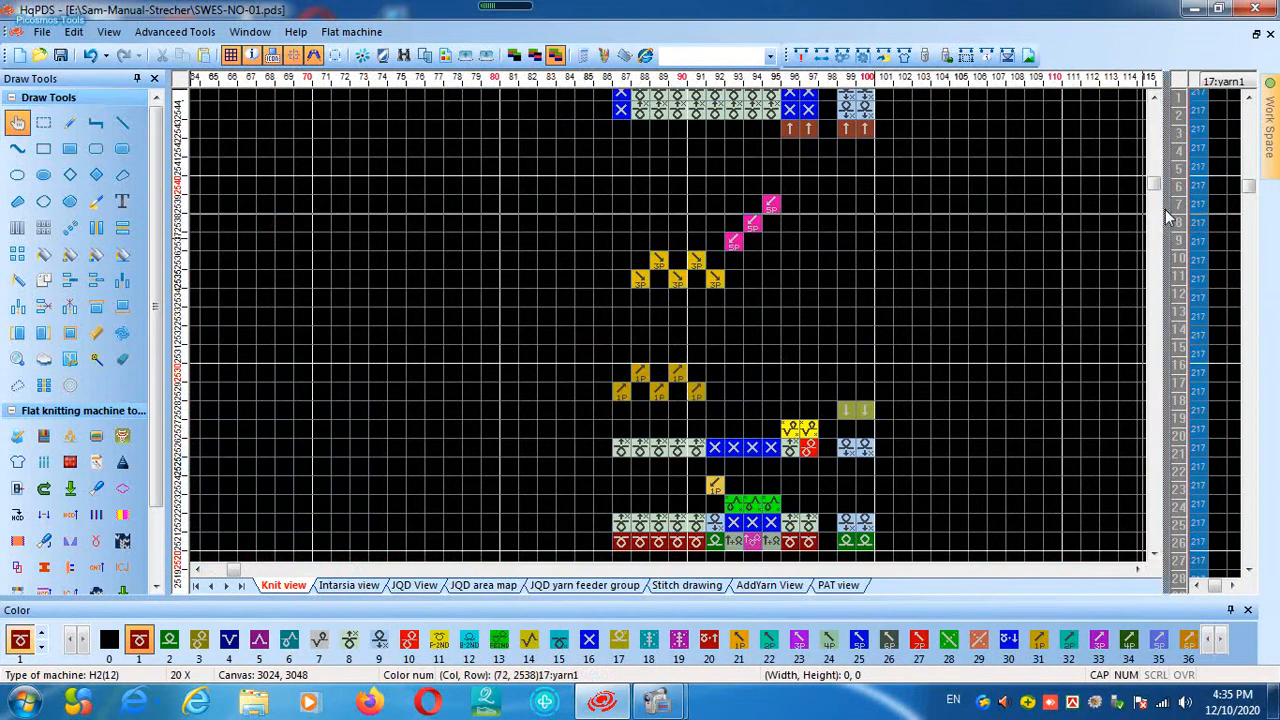
{"action": "left_click_drag", "start_coordinate": [701, 232], "coordinate": [516, 284]}
{"action": "left_click_drag", "start_coordinate": [858, 590], "coordinate": [602, 601]}
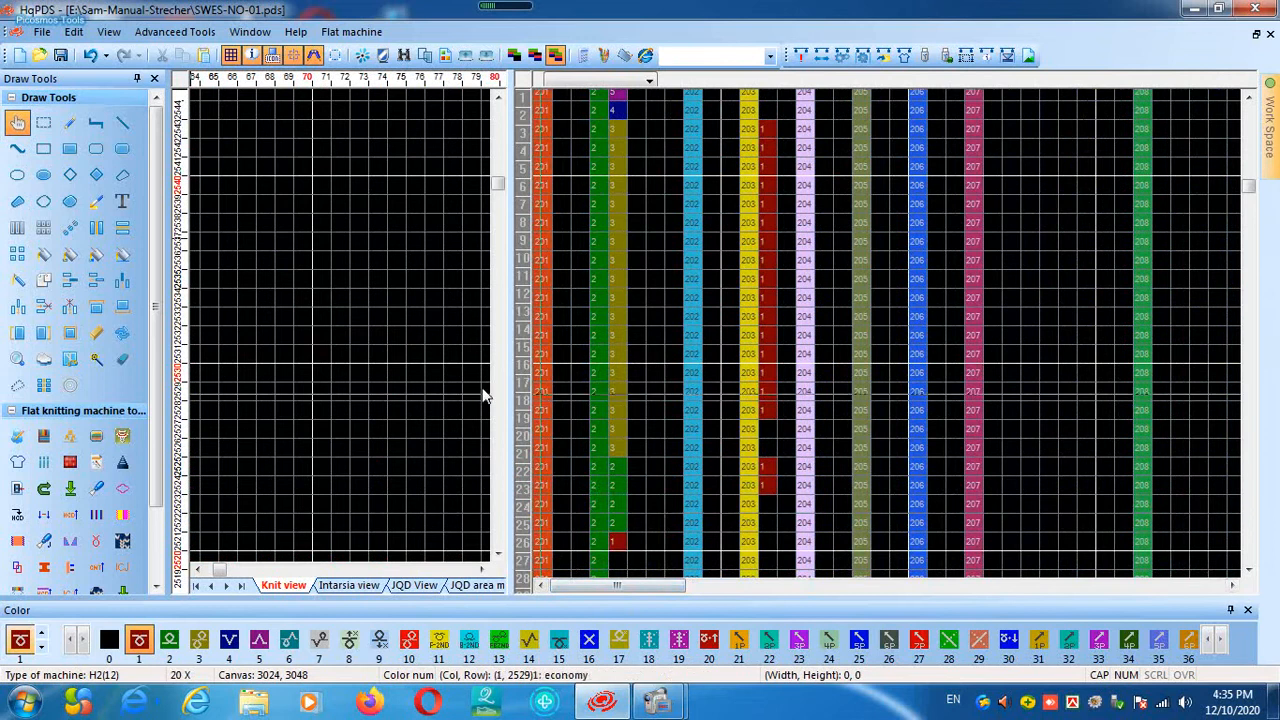
{"action": "left_click_drag", "start_coordinate": [220, 570], "coordinate": [223, 579]}
{"action": "scroll", "coordinate": [425, 541], "scroll_direction": "down", "scroll_amount": 5}
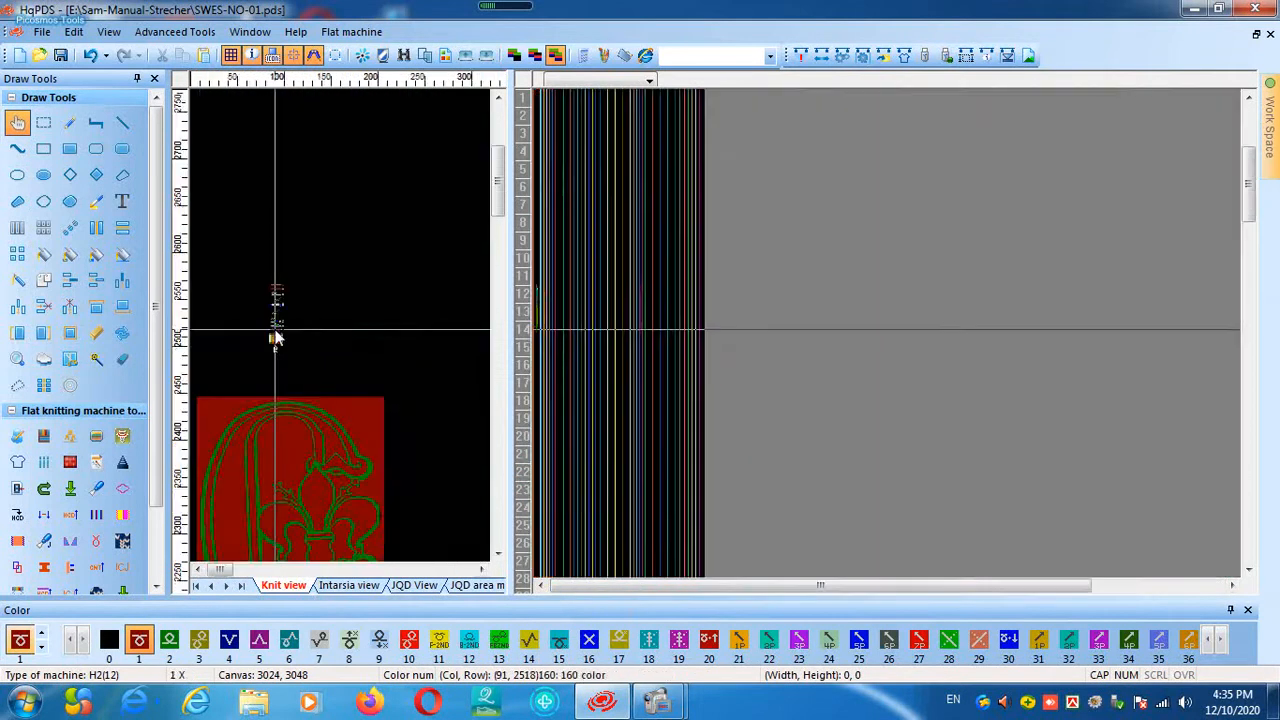
{"action": "scroll", "coordinate": [277, 332], "scroll_direction": "up", "scroll_amount": 5}
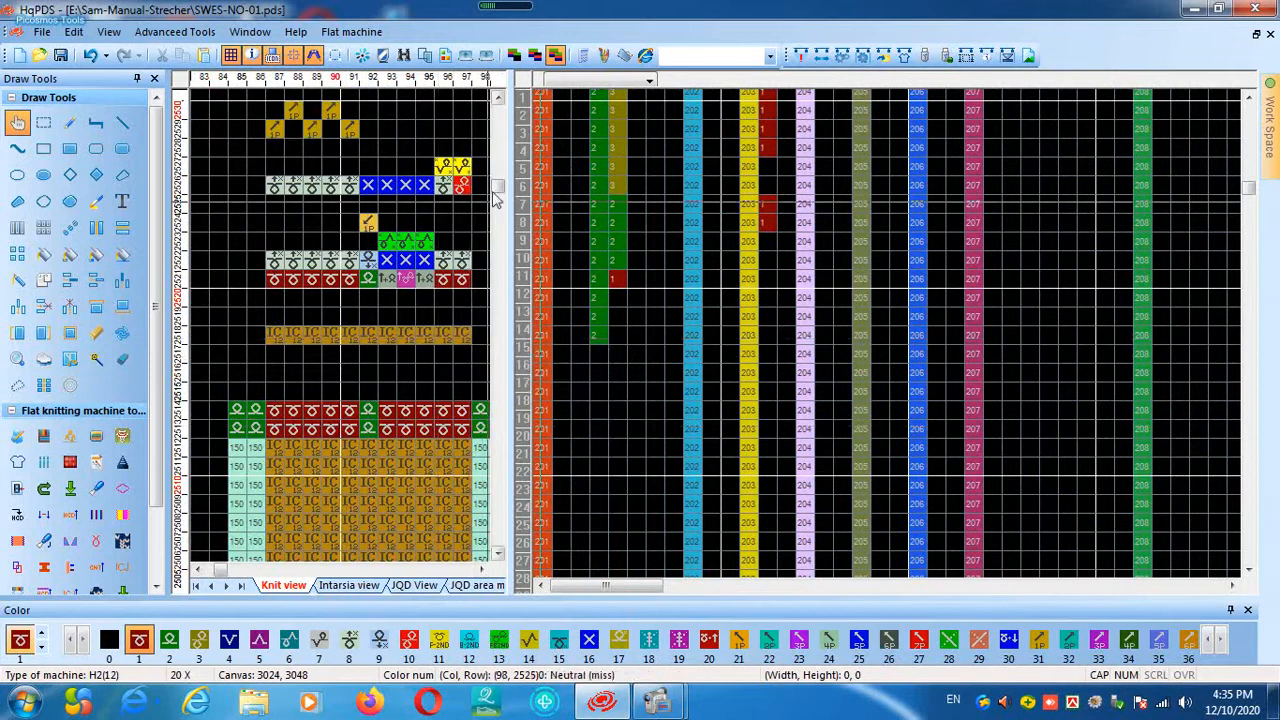
{"action": "left_click_drag", "start_coordinate": [498, 186], "coordinate": [498, 178]}
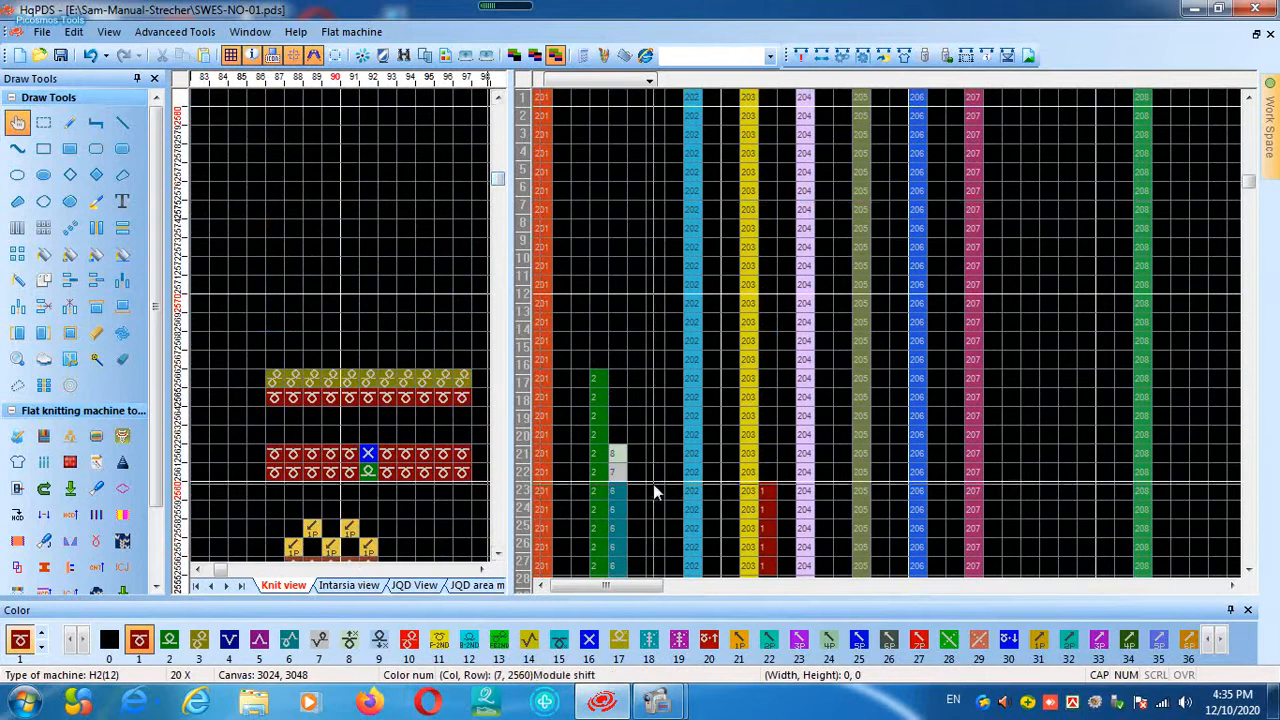
Return to the cable module's stitches up close and widen the Knit view by shrinking the function line area
{"action": "scroll", "coordinate": [653, 484], "scroll_direction": "down", "scroll_amount": 5}
{"action": "scroll", "coordinate": [427, 436], "scroll_direction": "up", "scroll_amount": 5}
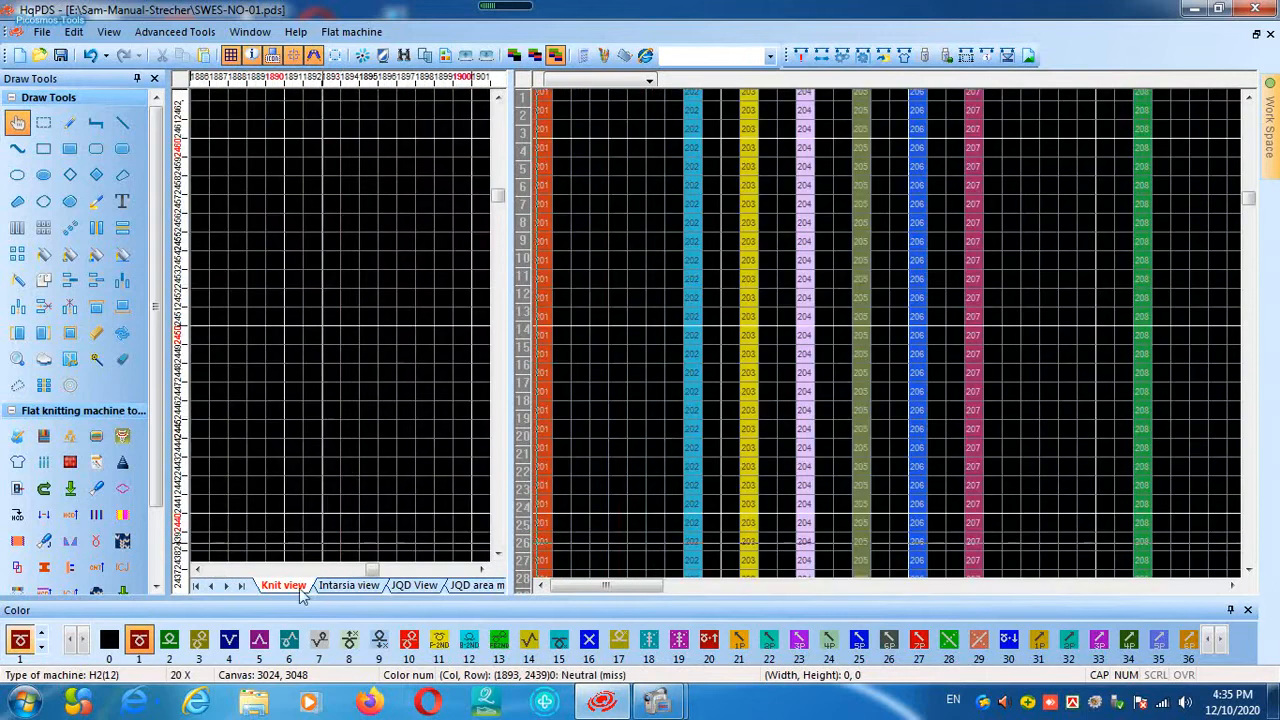
{"action": "left_click_drag", "start_coordinate": [368, 570], "coordinate": [226, 586]}
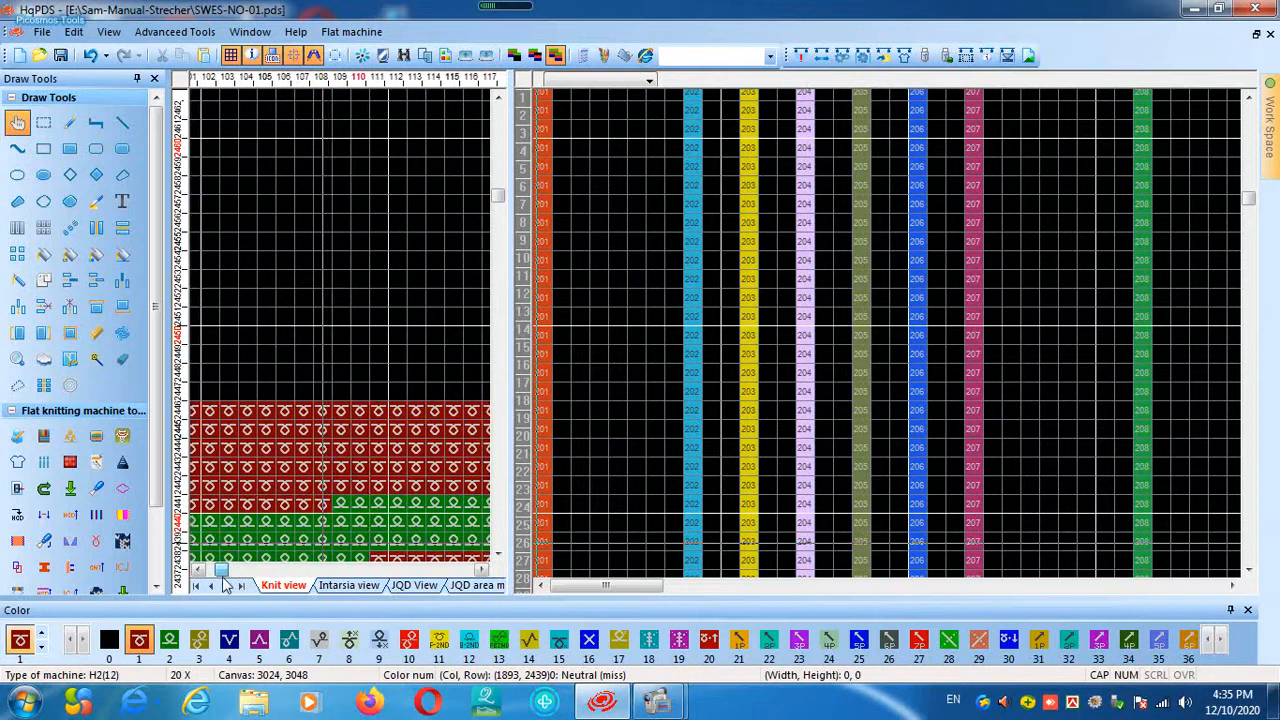
{"action": "scroll", "coordinate": [287, 324], "scroll_direction": "down", "scroll_amount": 5}
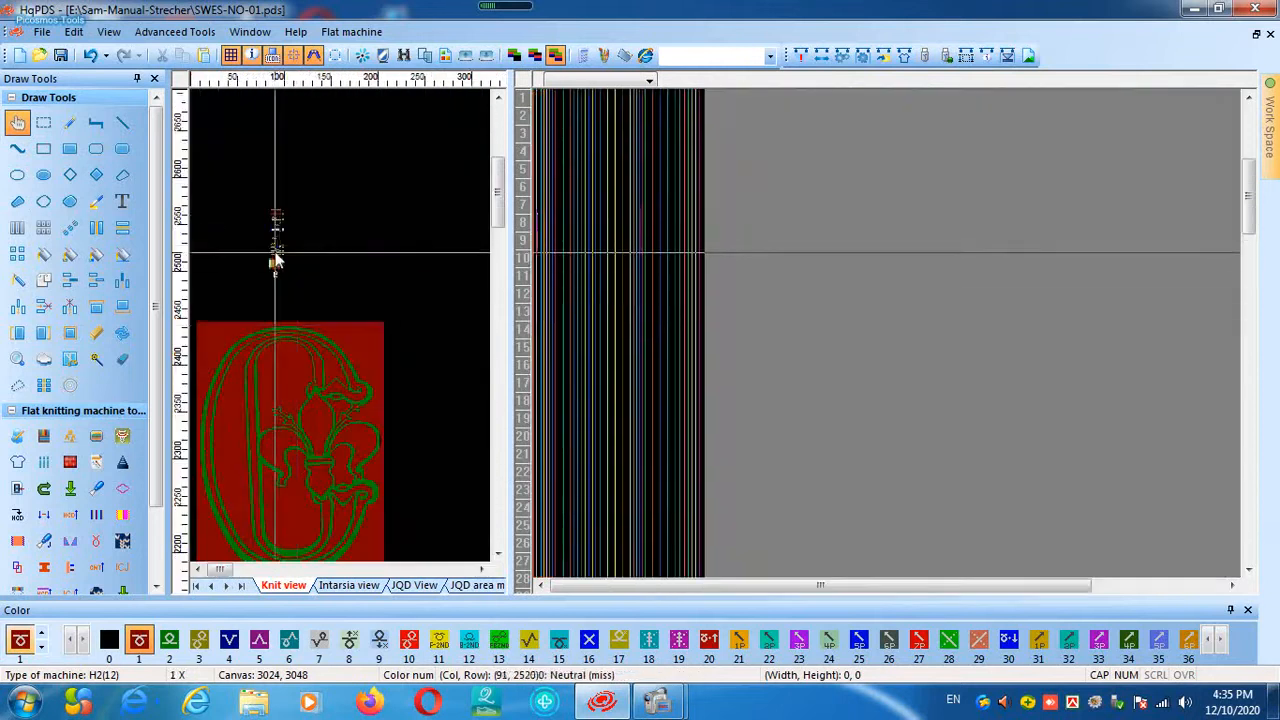
{"action": "scroll", "coordinate": [345, 332], "scroll_direction": "up", "scroll_amount": 5}
{"action": "left_click_drag", "start_coordinate": [510, 294], "coordinate": [1158, 298]}
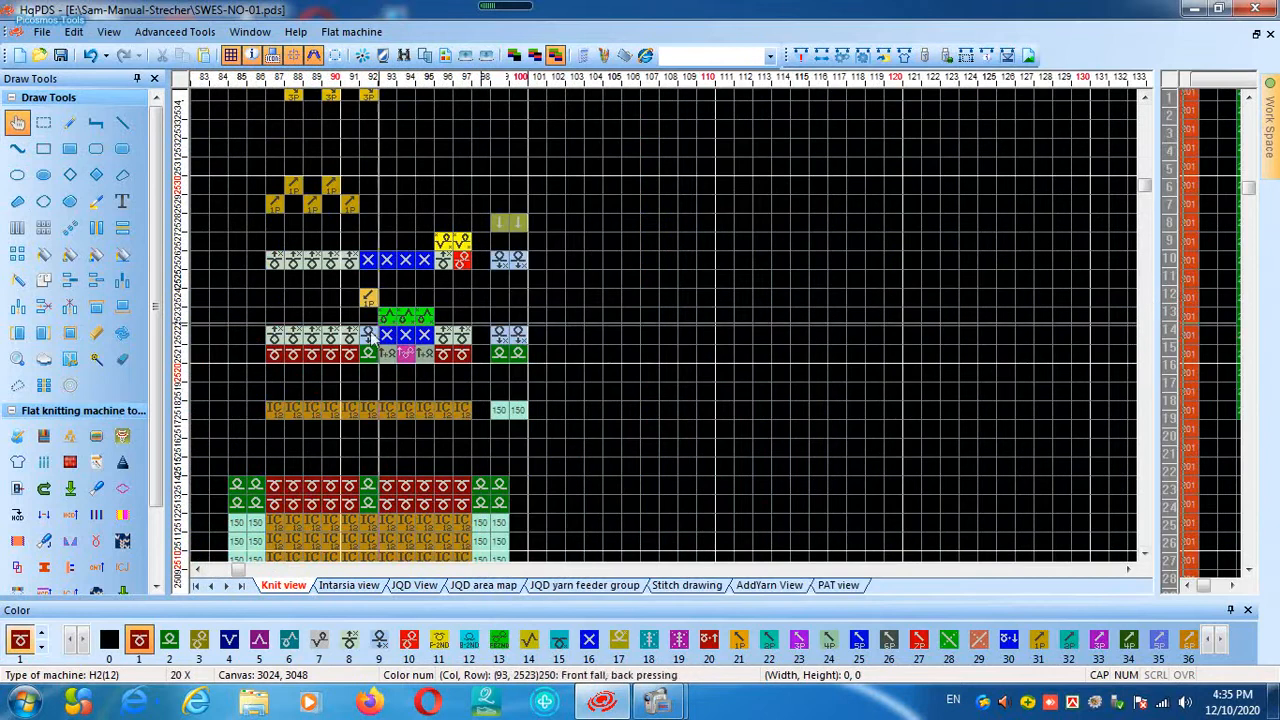
Examine the module's transfer and cable-crossing rows from the lower knit courses up to its top rows
{"action": "left_click", "coordinate": [20, 122]}
{"action": "left_click_drag", "start_coordinate": [294, 207], "coordinate": [385, 342]}
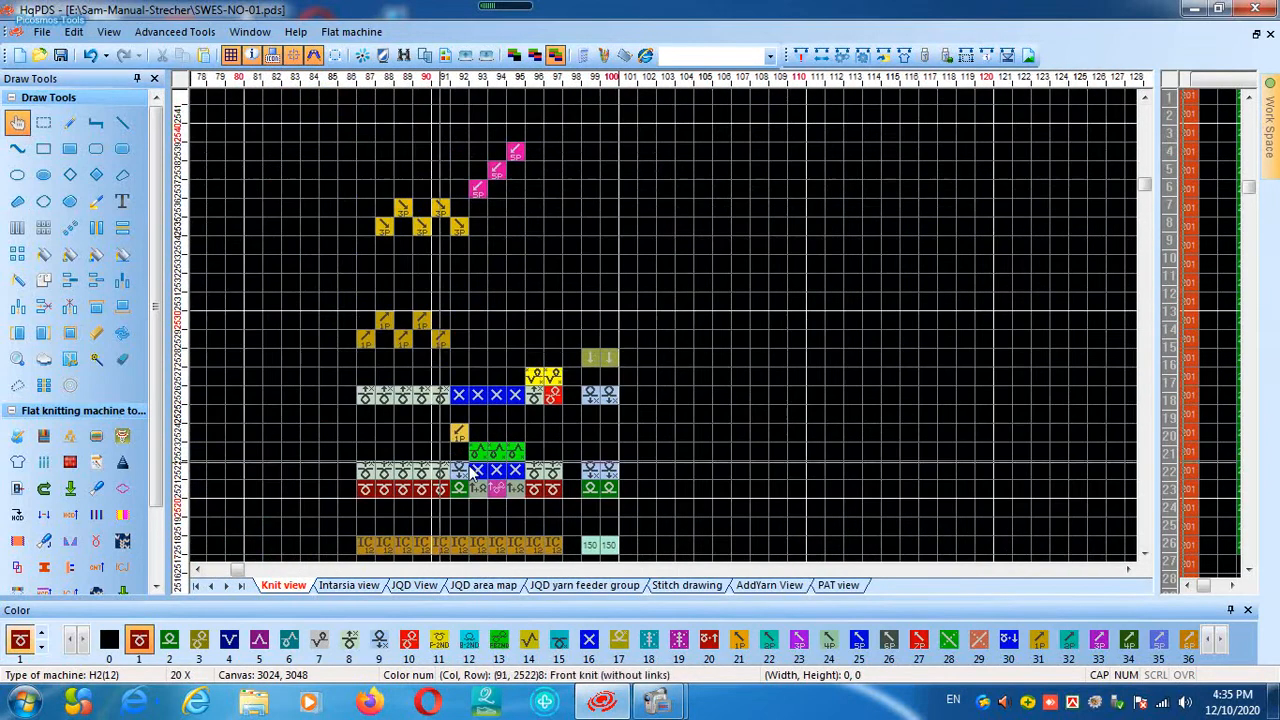
{"action": "scroll", "coordinate": [443, 337], "scroll_direction": "up", "scroll_amount": 3}
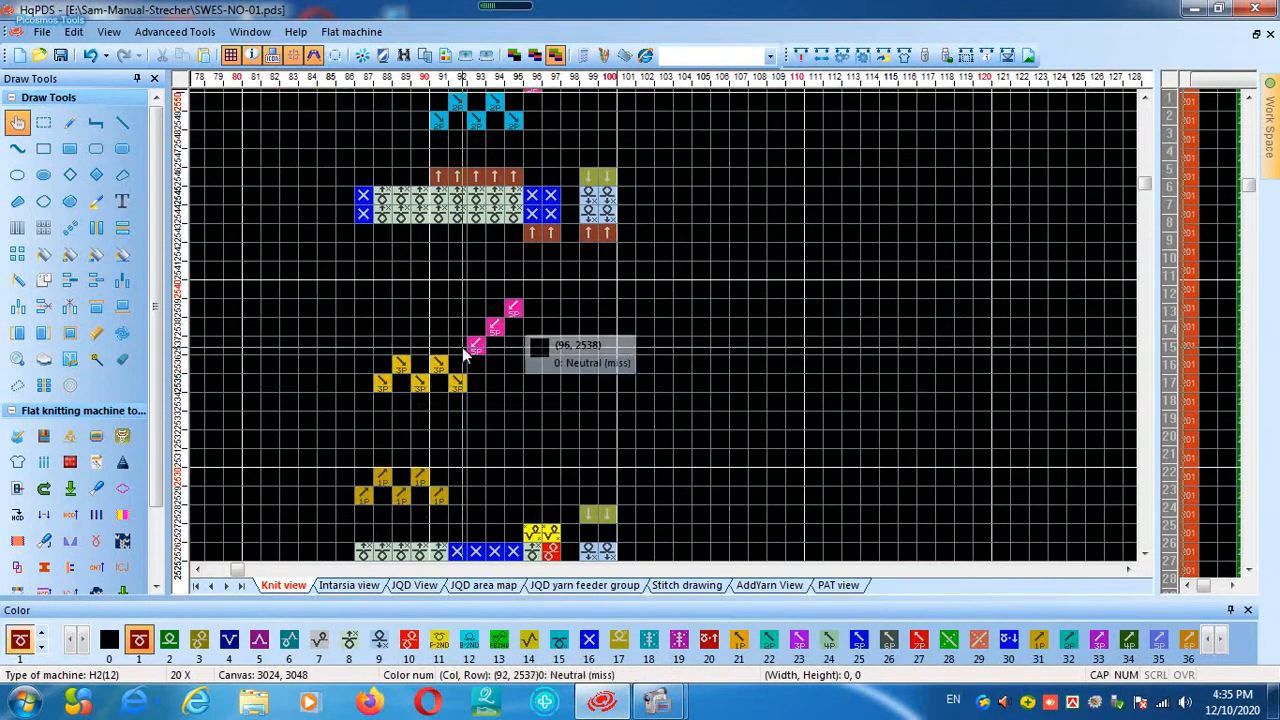
{"action": "left_click_drag", "start_coordinate": [493, 330], "coordinate": [487, 490]}
{"action": "left_click_drag", "start_coordinate": [464, 334], "coordinate": [507, 331]}
{"action": "left_click_drag", "start_coordinate": [563, 215], "coordinate": [555, 376]}
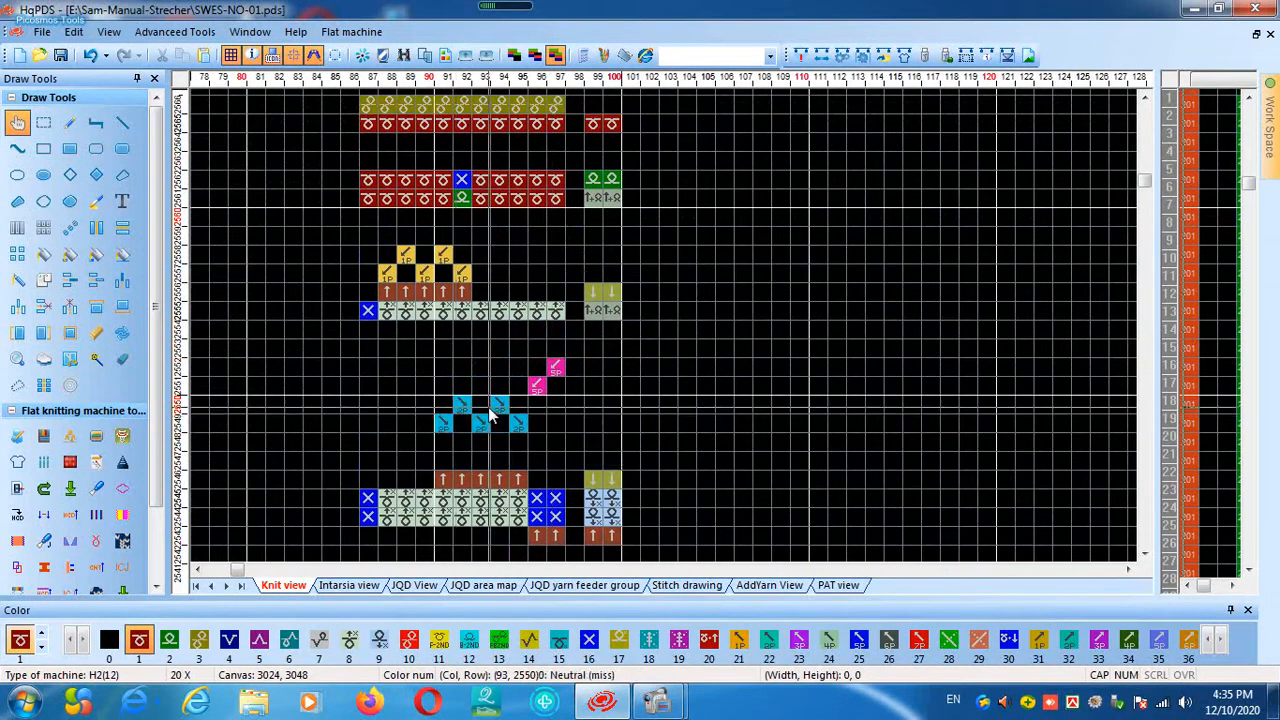
{"action": "mouse_move", "coordinate": [506, 243]}
{"action": "left_mouse_down"}
{"action": "mouse_move", "coordinate": [517, 428]}
{"action": "mouse_move", "coordinate": [520, 245]}
{"action": "left_mouse_up"}
Examine the module's brown IC block above the letter R and the rows over it, and undo the module's placement
{"action": "scroll", "coordinate": [519, 242], "scroll_direction": "down", "scroll_amount": 8}
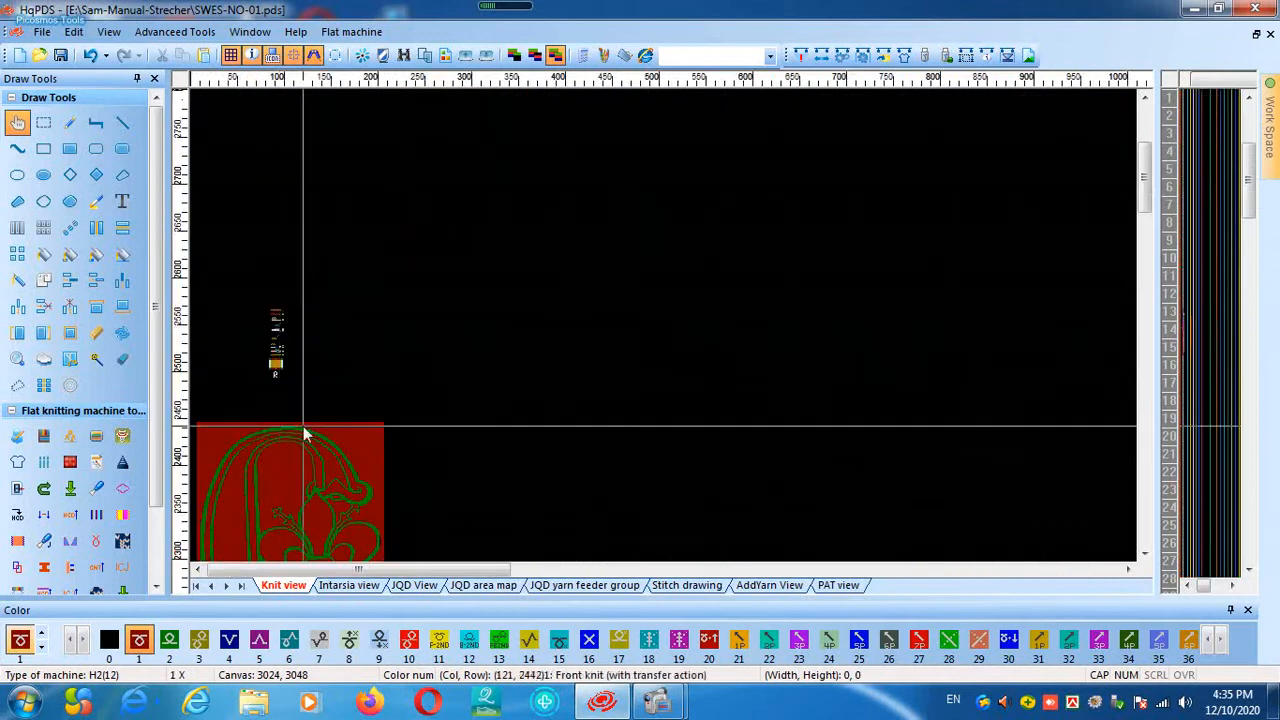
{"action": "scroll", "coordinate": [268, 391], "scroll_direction": "up", "scroll_amount": 8}
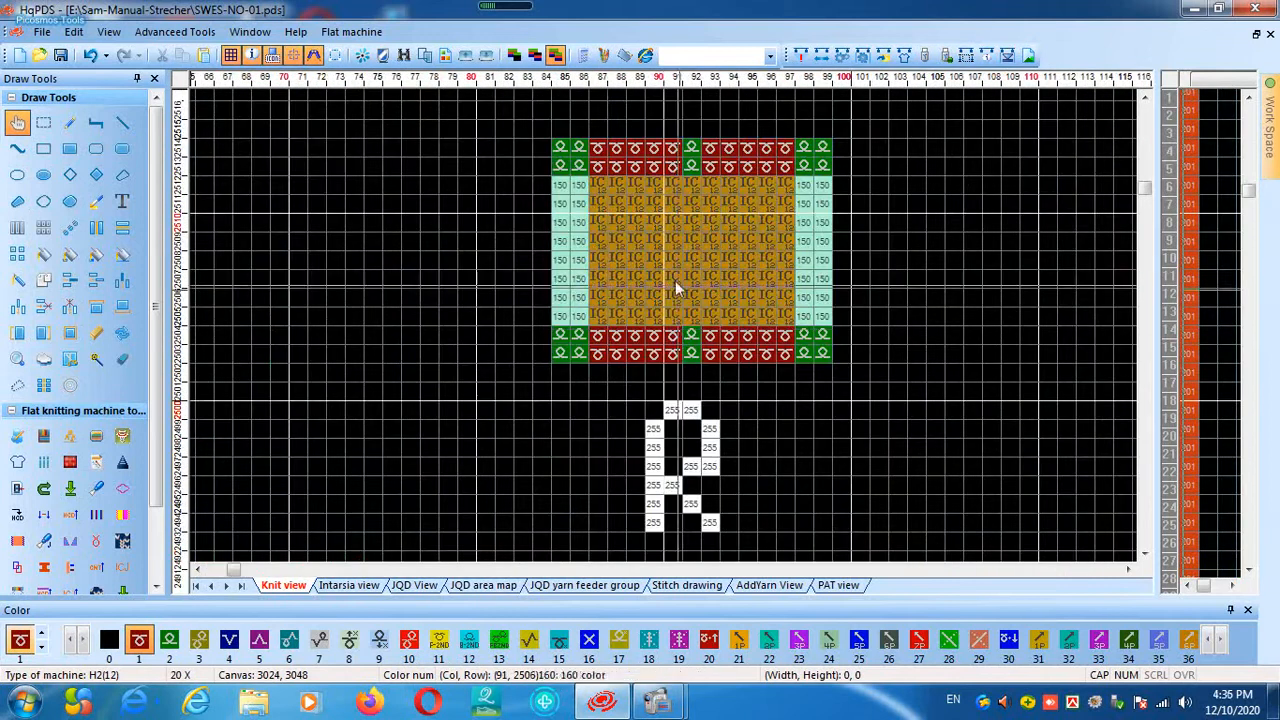
{"action": "left_click_drag", "start_coordinate": [683, 209], "coordinate": [691, 250]}
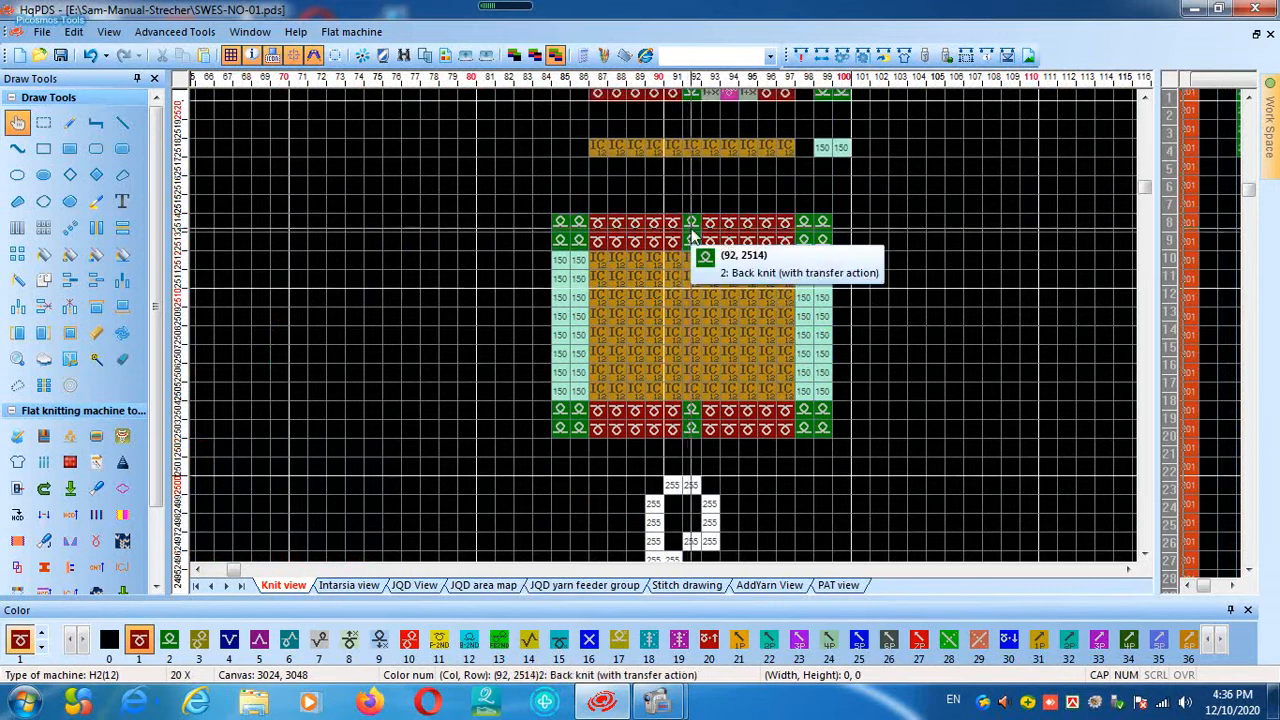
{"action": "left_click_drag", "start_coordinate": [692, 180], "coordinate": [695, 287]}
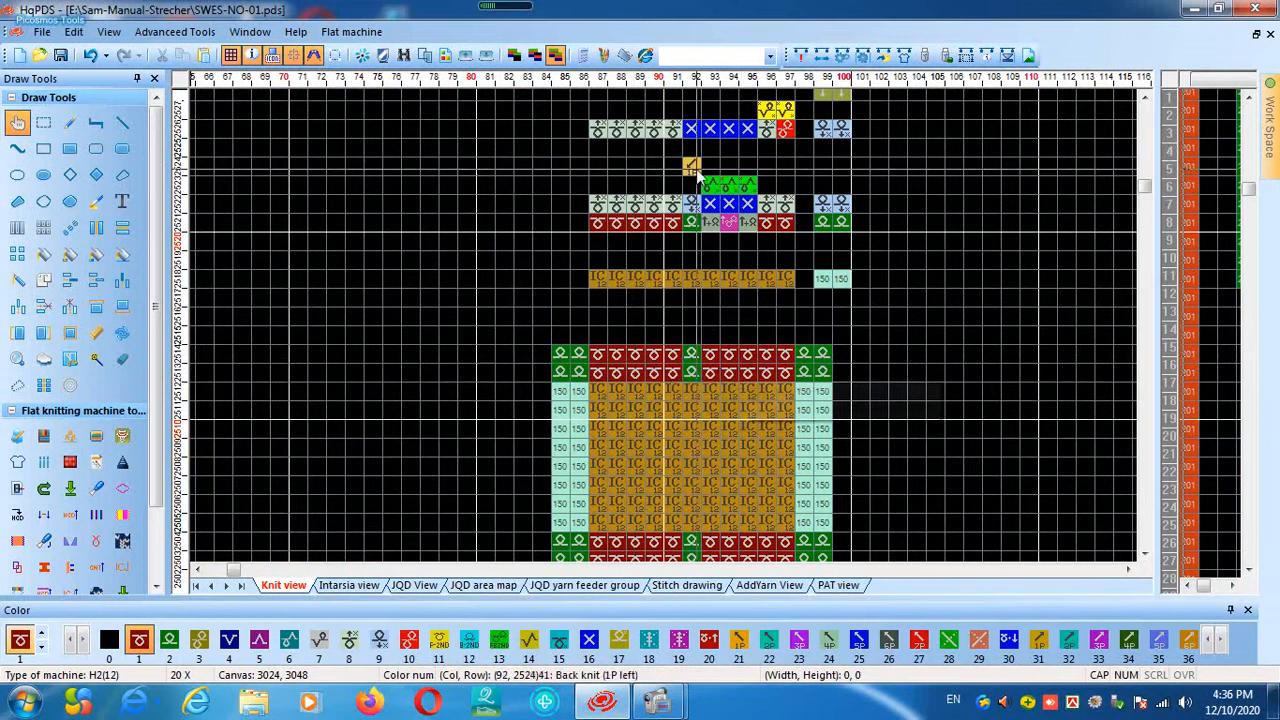
{"action": "scroll", "coordinate": [689, 382], "scroll_direction": "down", "scroll_amount": 5}
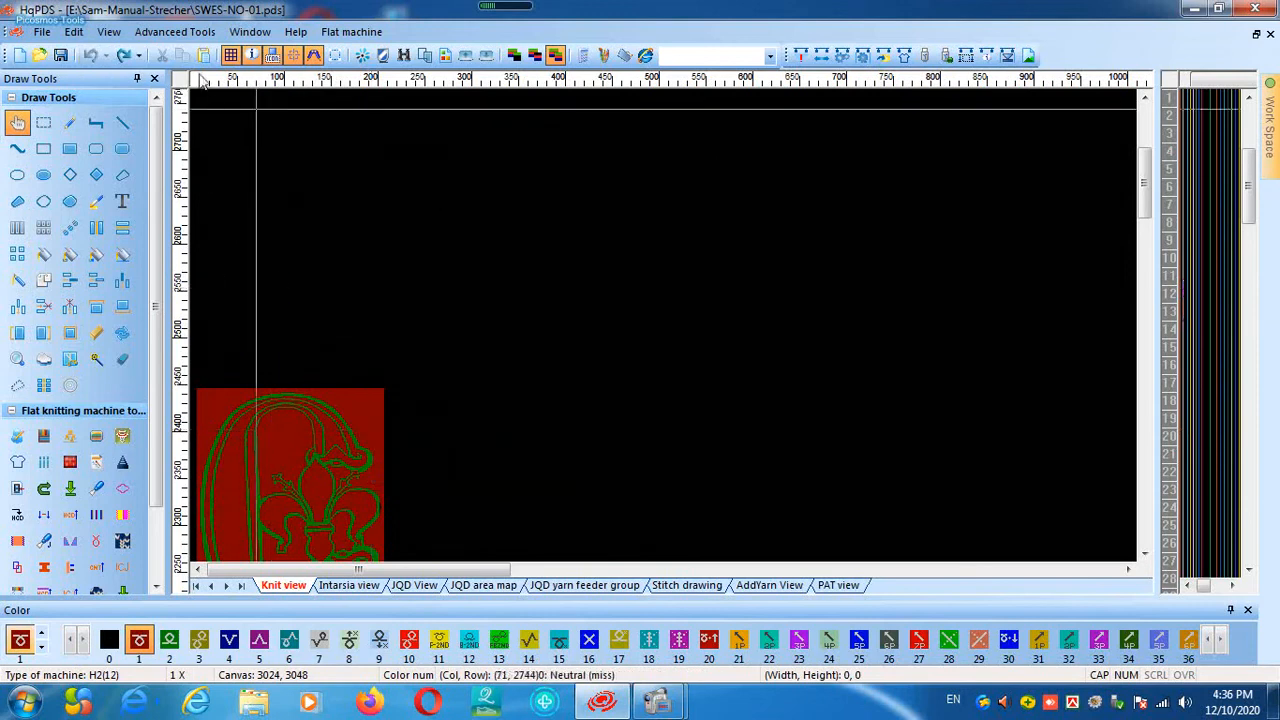
Show the Work Space module library again, widen it and return to the first Cable templates
{"action": "mouse_move", "coordinate": [1271, 133]}
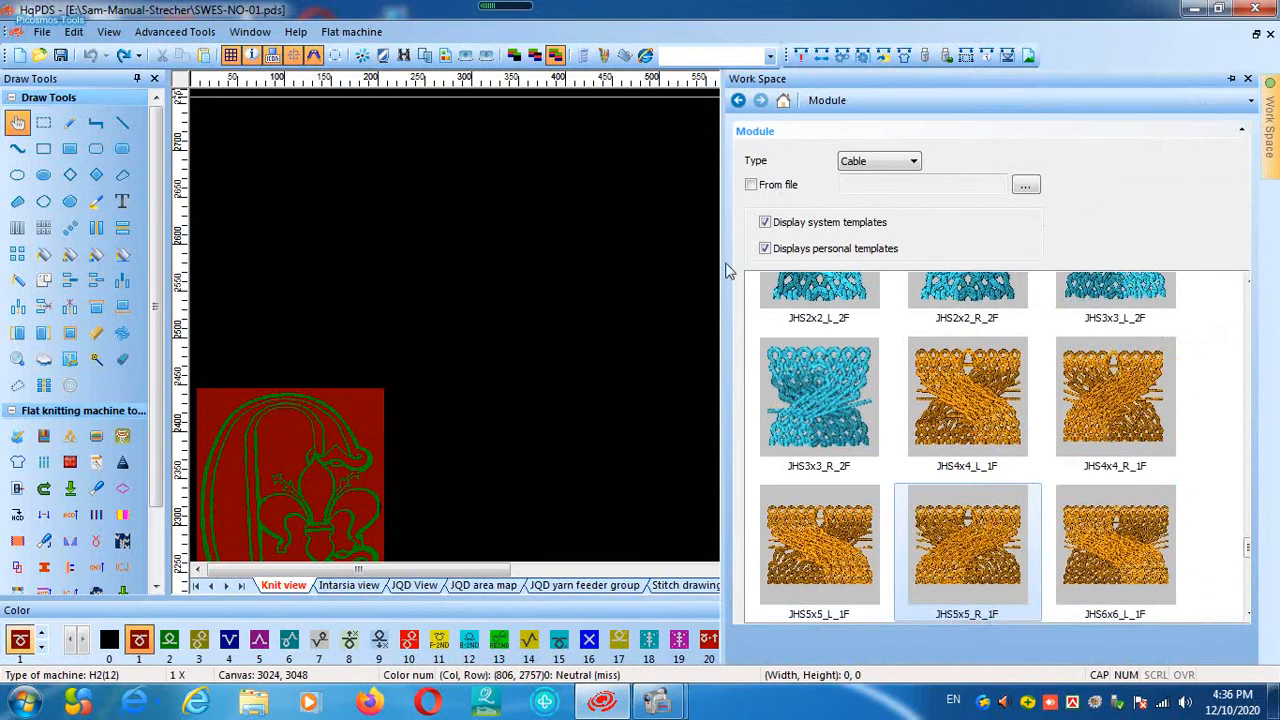
{"action": "left_click_drag", "start_coordinate": [313, 220], "coordinate": [250, 220]}
{"action": "left_click_drag", "start_coordinate": [1247, 590], "coordinate": [1250, 324]}
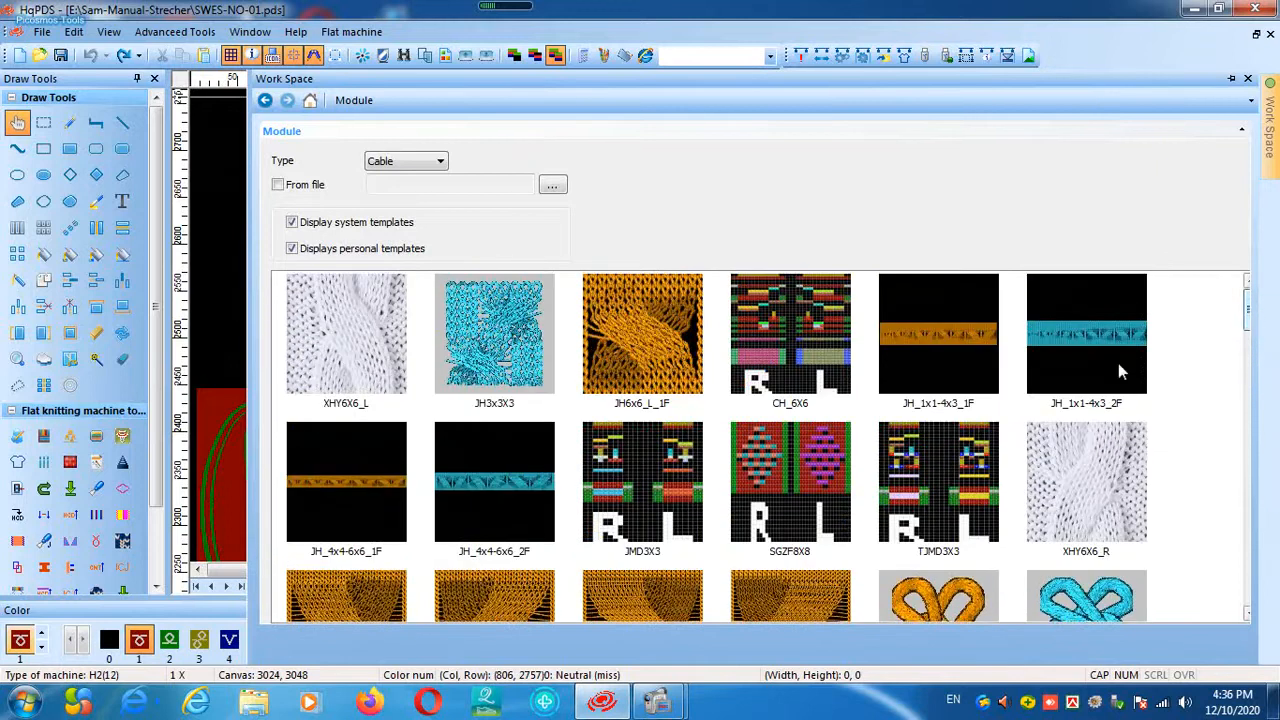
Set the module type to Aran and browse its templates down to HX-ALH-9 and back to the beginning
{"action": "left_click", "coordinate": [441, 163]}
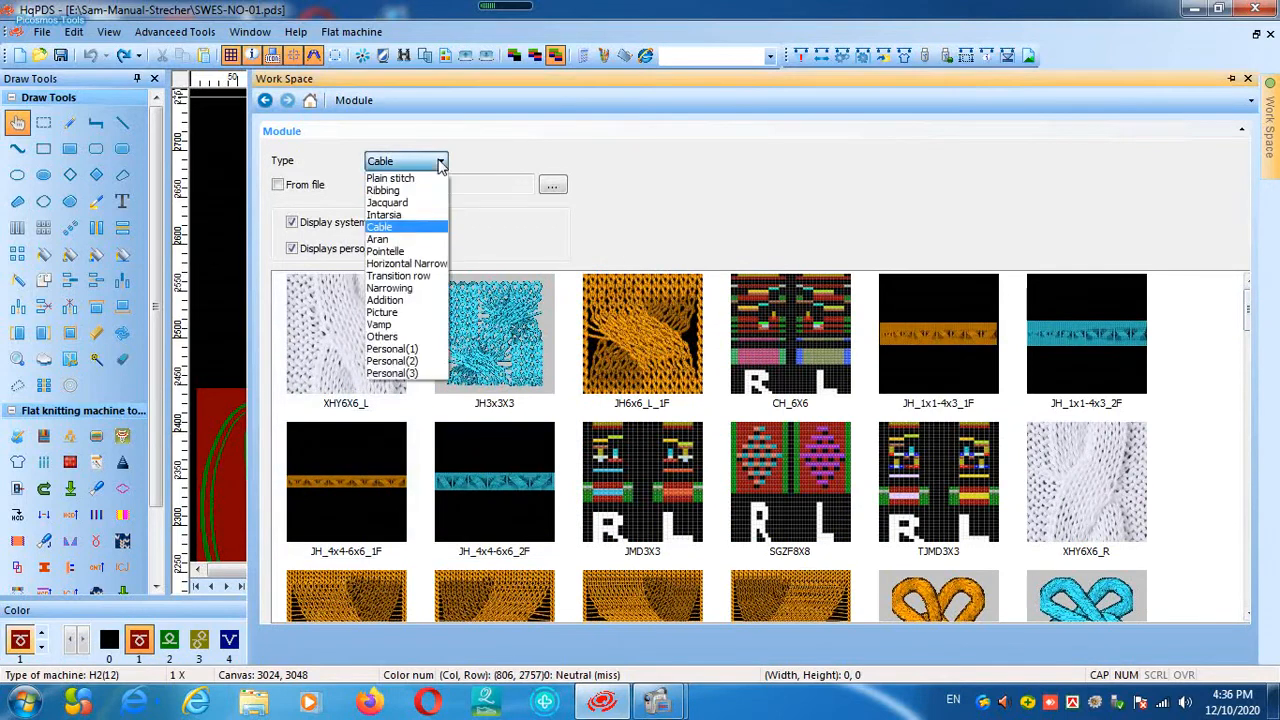
{"action": "left_click", "coordinate": [389, 241]}
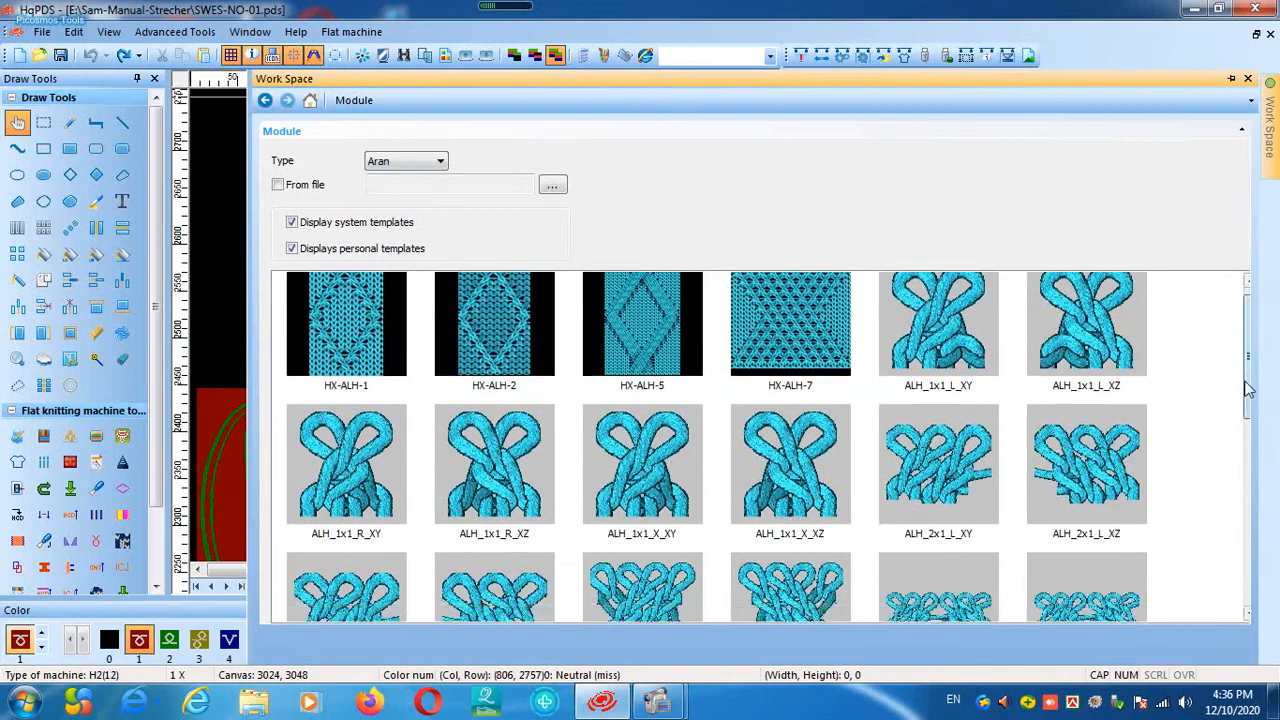
{"action": "left_click_drag", "start_coordinate": [1248, 380], "coordinate": [1250, 573]}
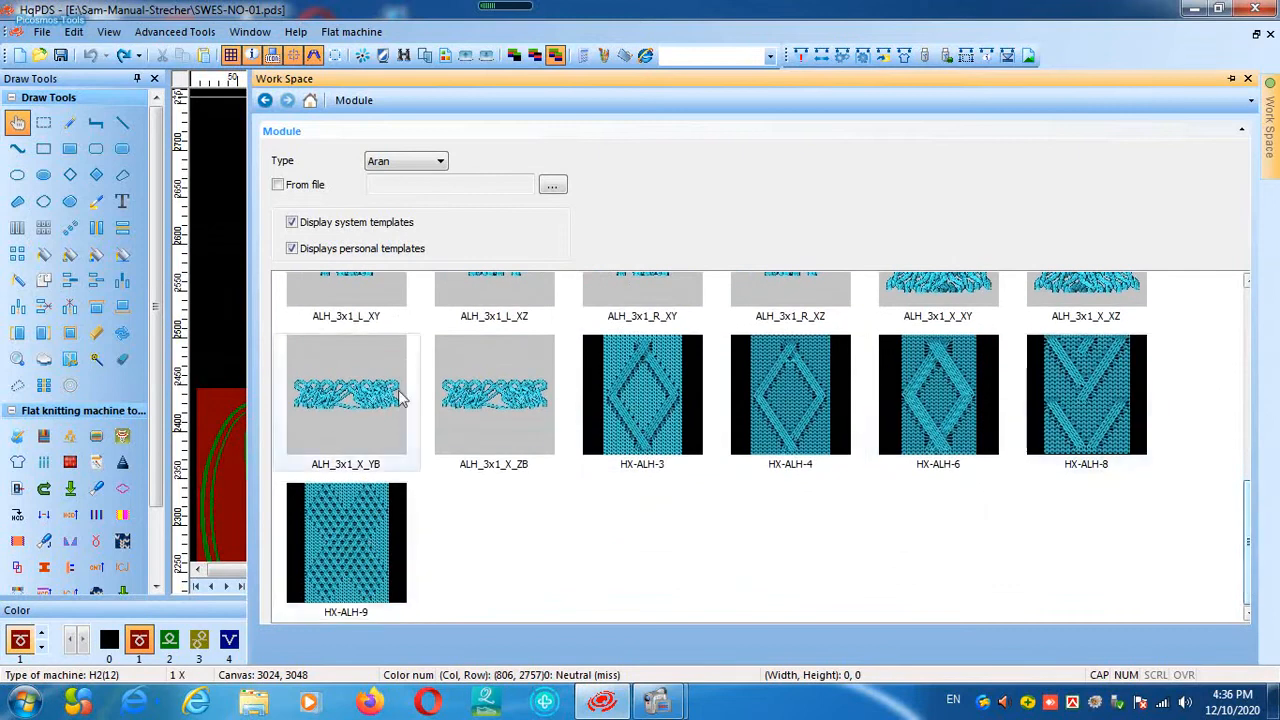
{"action": "left_click_drag", "start_coordinate": [1249, 600], "coordinate": [1258, 388]}
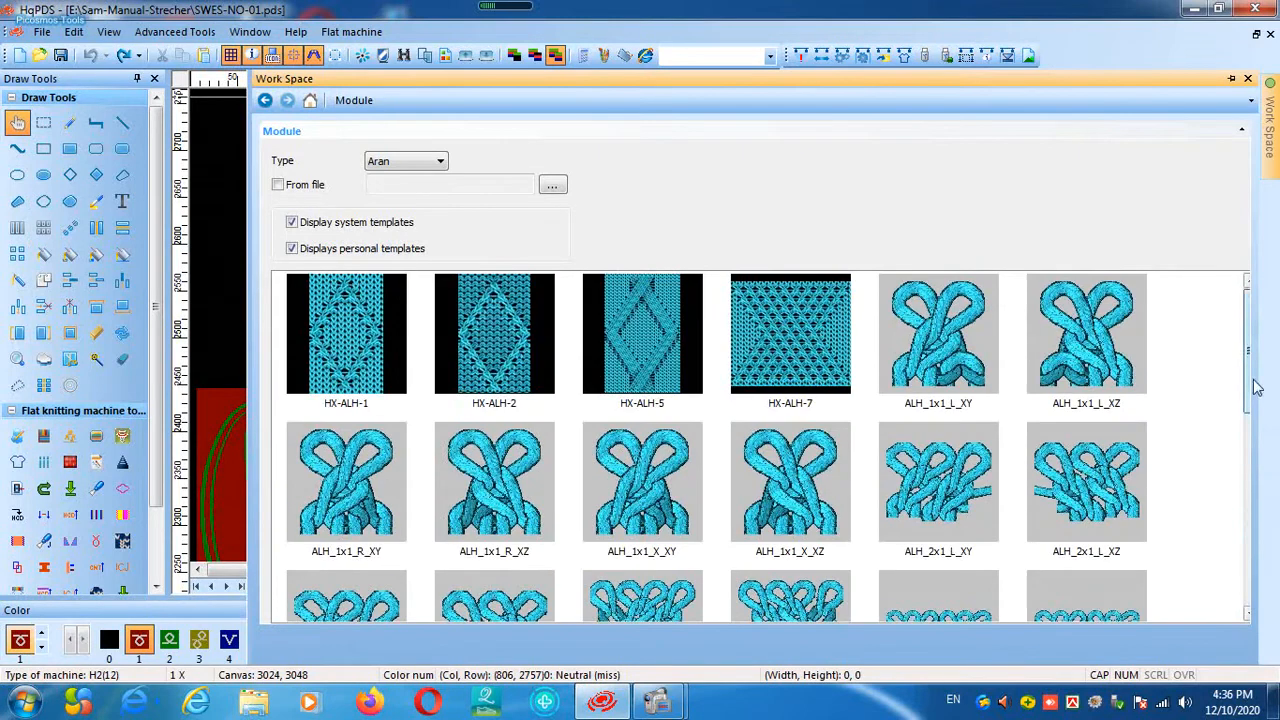
Switch the module type to Others, Vamp and Picture in turn to view each type's templates
{"action": "left_click", "coordinate": [440, 163]}
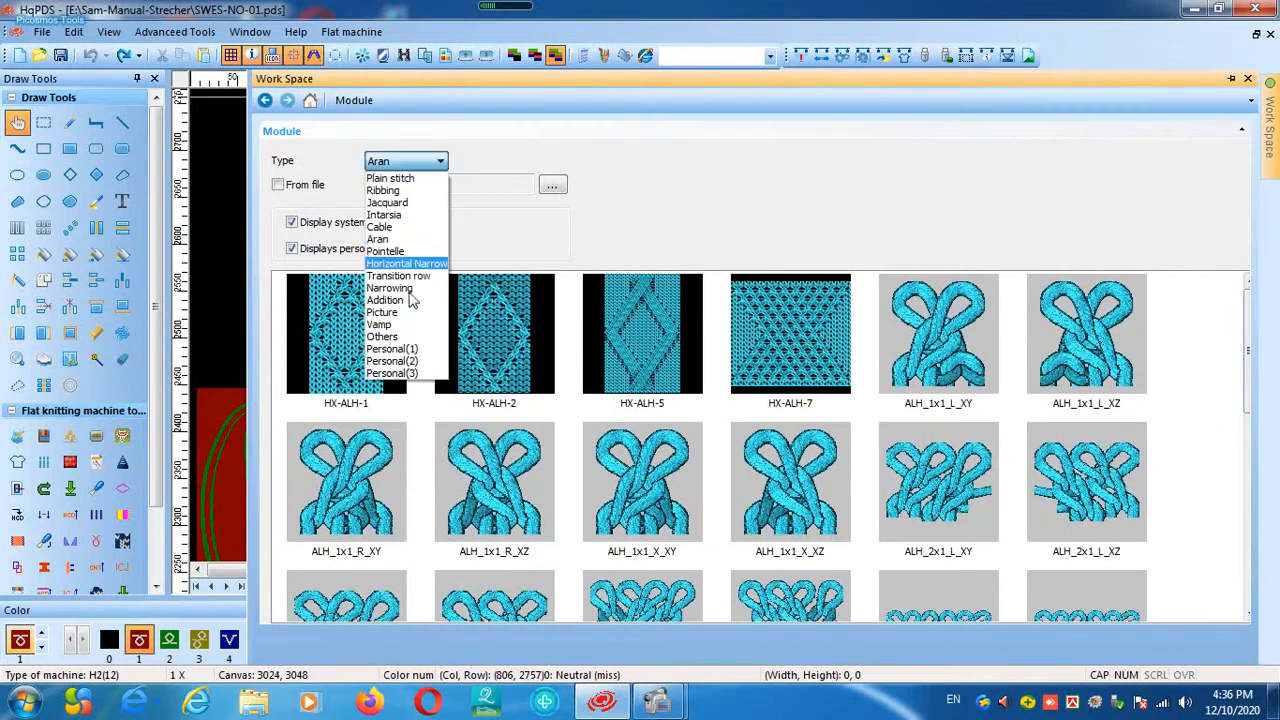
{"action": "left_click", "coordinate": [381, 337]}
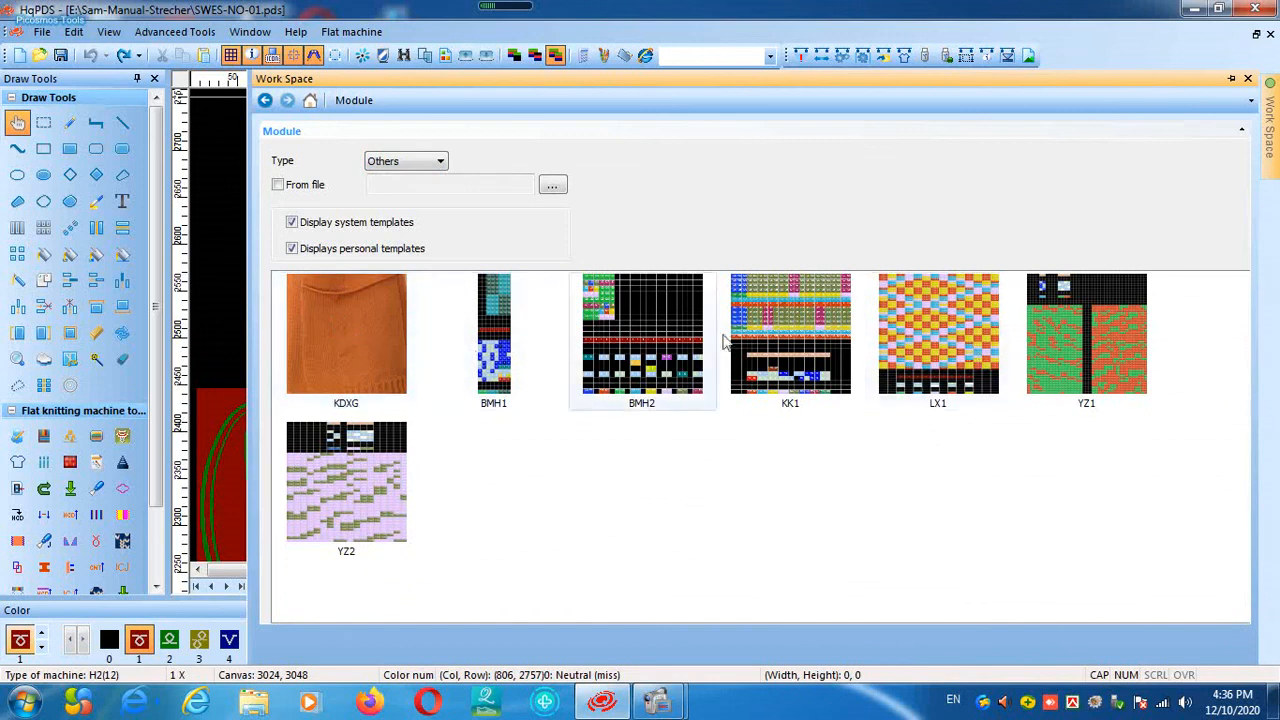
{"action": "left_click", "coordinate": [437, 165]}
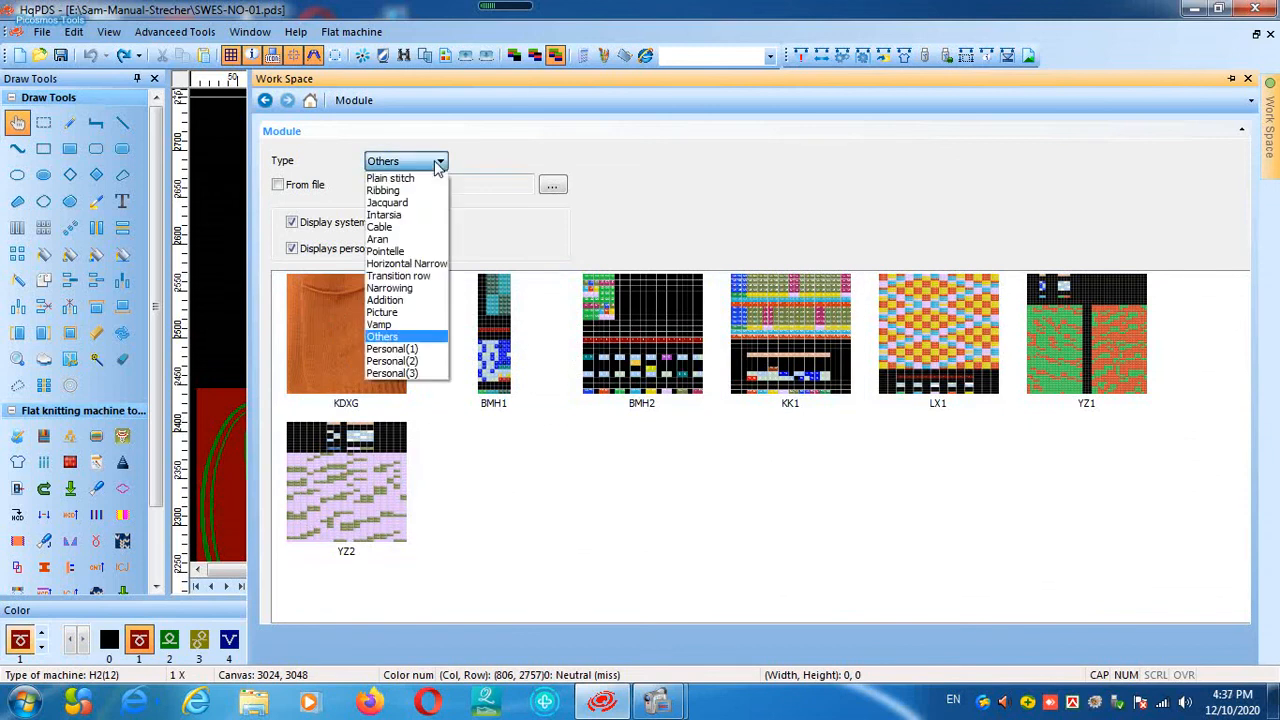
{"action": "left_click", "coordinate": [390, 326]}
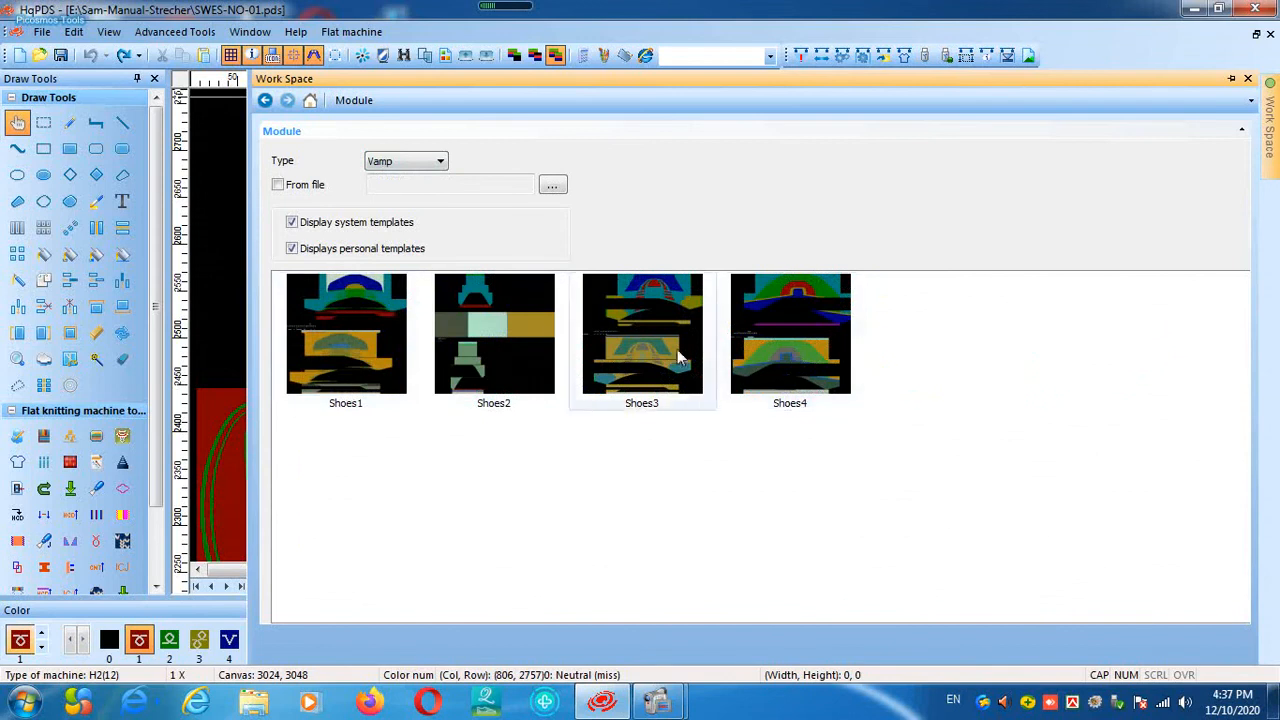
{"action": "left_click", "coordinate": [442, 163]}
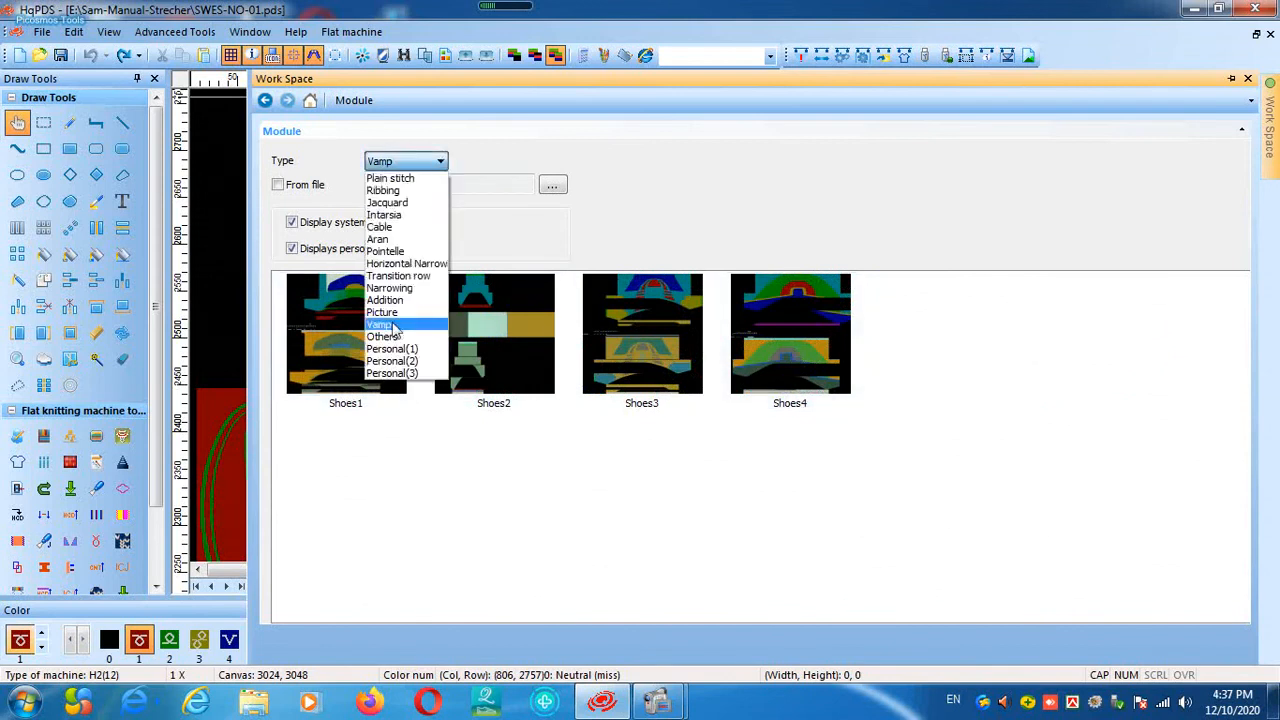
{"action": "left_click", "coordinate": [391, 313]}
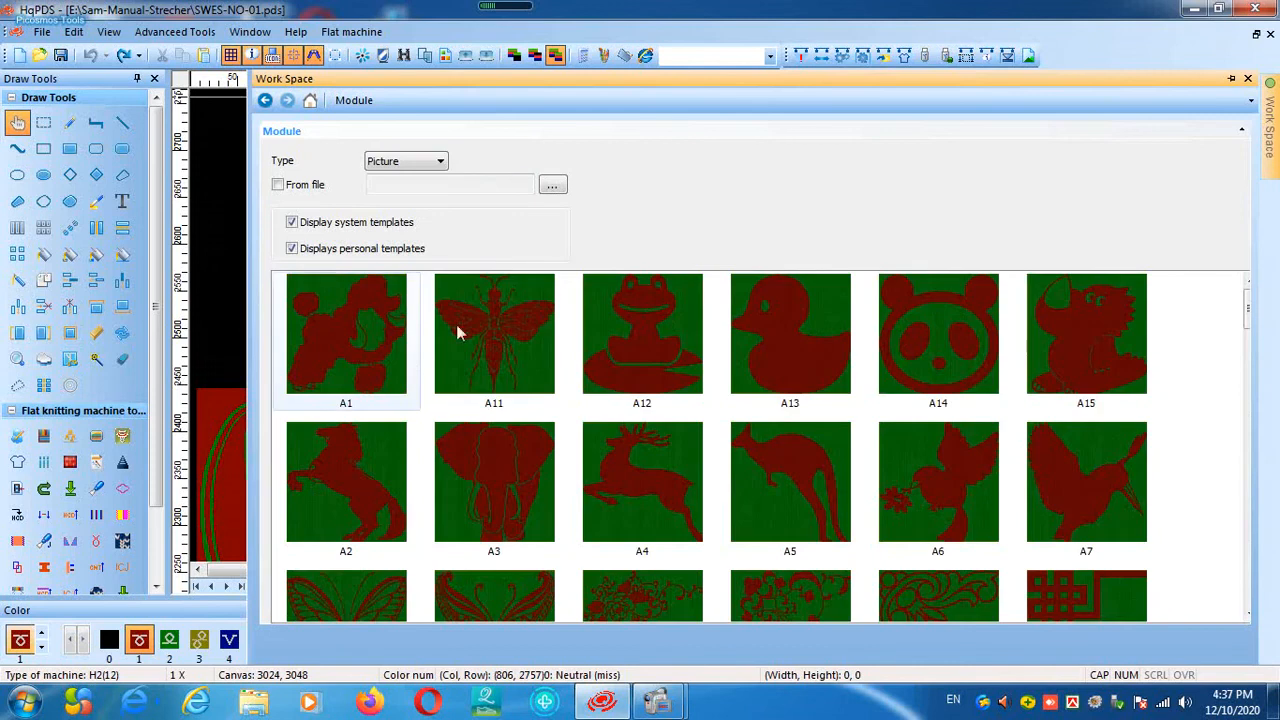
Browse the Picture templates down to Z3, and view the Transition row and Horizontal Narrow module types
{"action": "left_click_drag", "start_coordinate": [1250, 323], "coordinate": [1250, 372]}
{"action": "left_click_drag", "start_coordinate": [1247, 388], "coordinate": [1226, 607]}
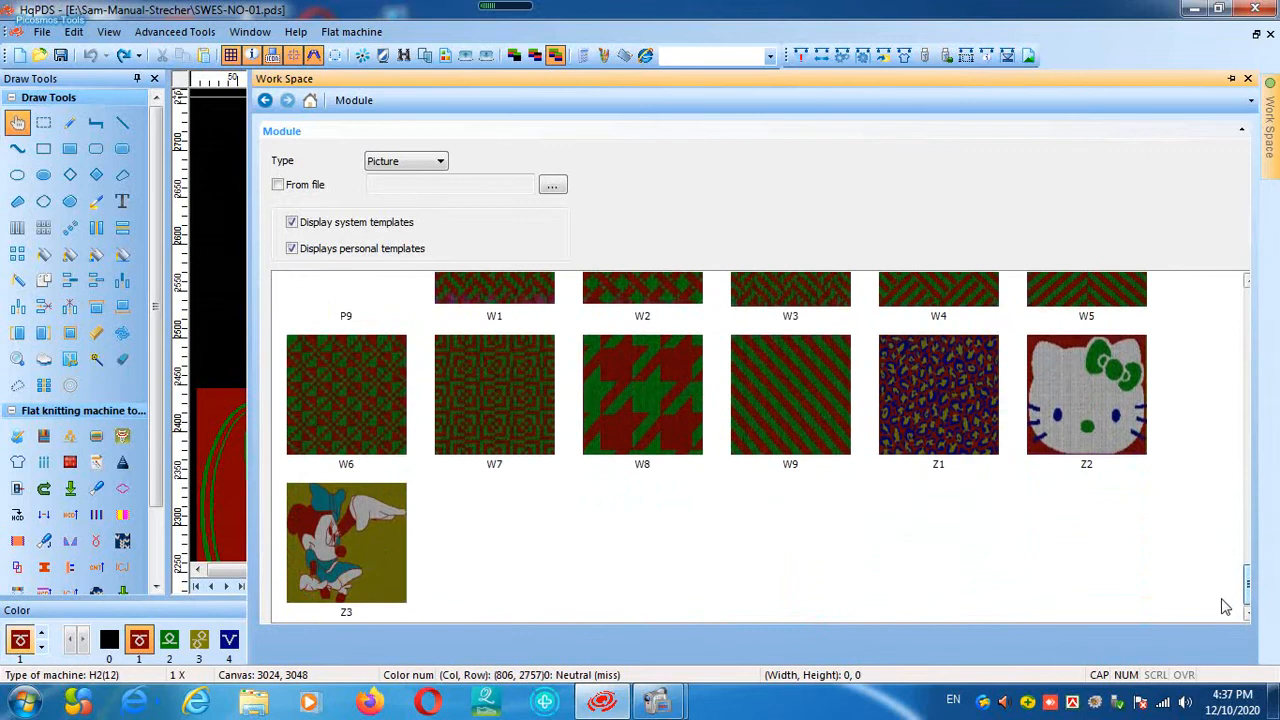
{"action": "scroll", "coordinate": [740, 385], "scroll_direction": "up", "scroll_amount": 1}
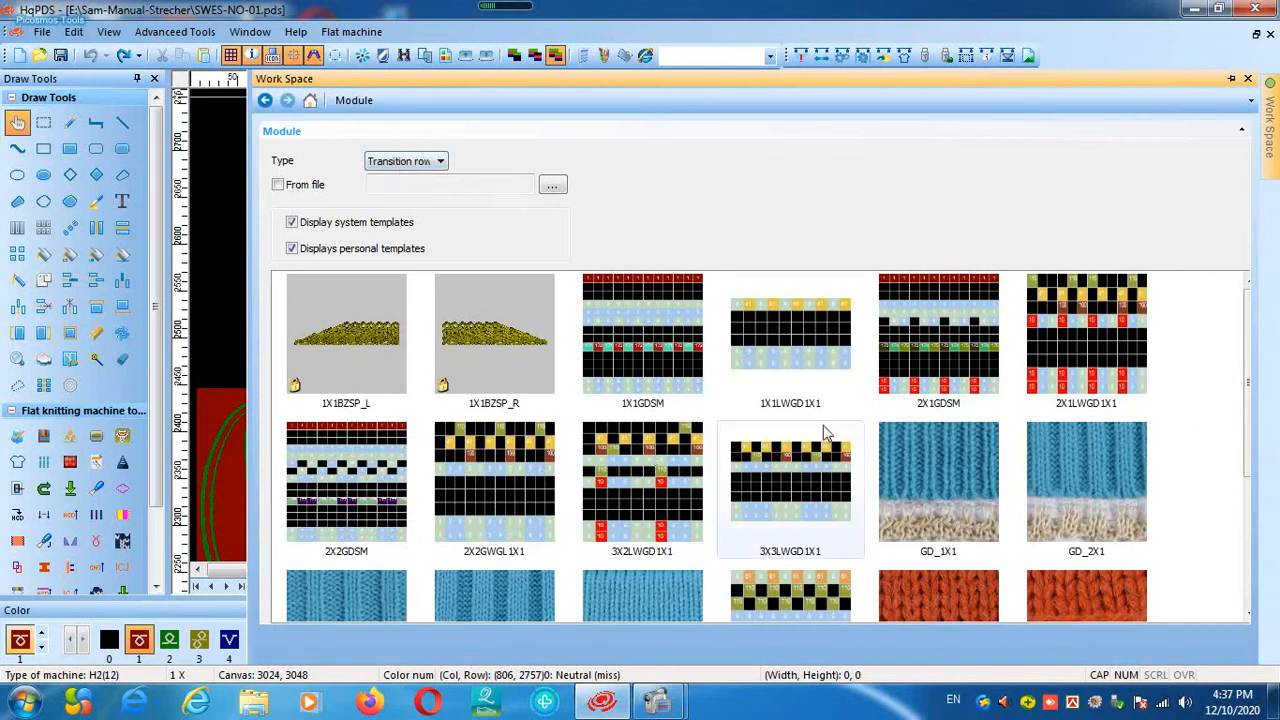
{"action": "scroll", "coordinate": [552, 450], "scroll_direction": "down", "scroll_amount": 1}
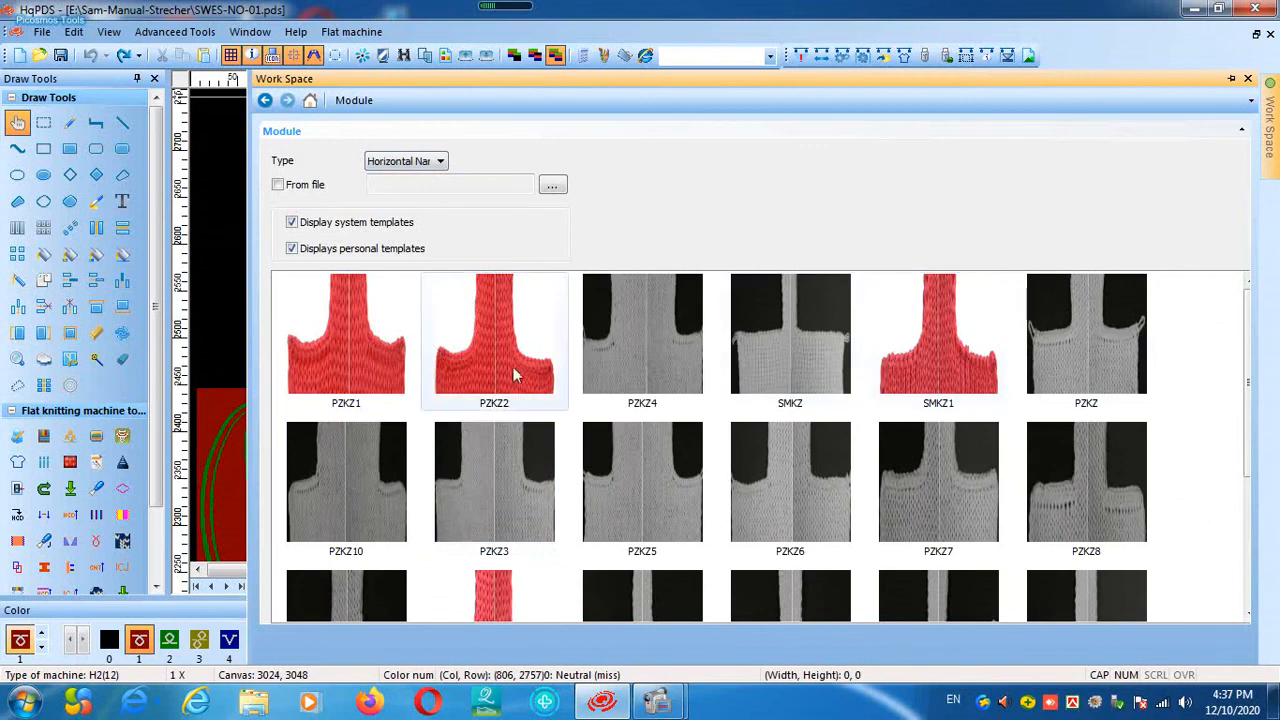
Place the Horizontal Narrow module PZKZ1 above the red sample, inspect its stitches up close, and undo the placement
{"action": "left_click_drag", "start_coordinate": [332, 331], "coordinate": [363, 206]}
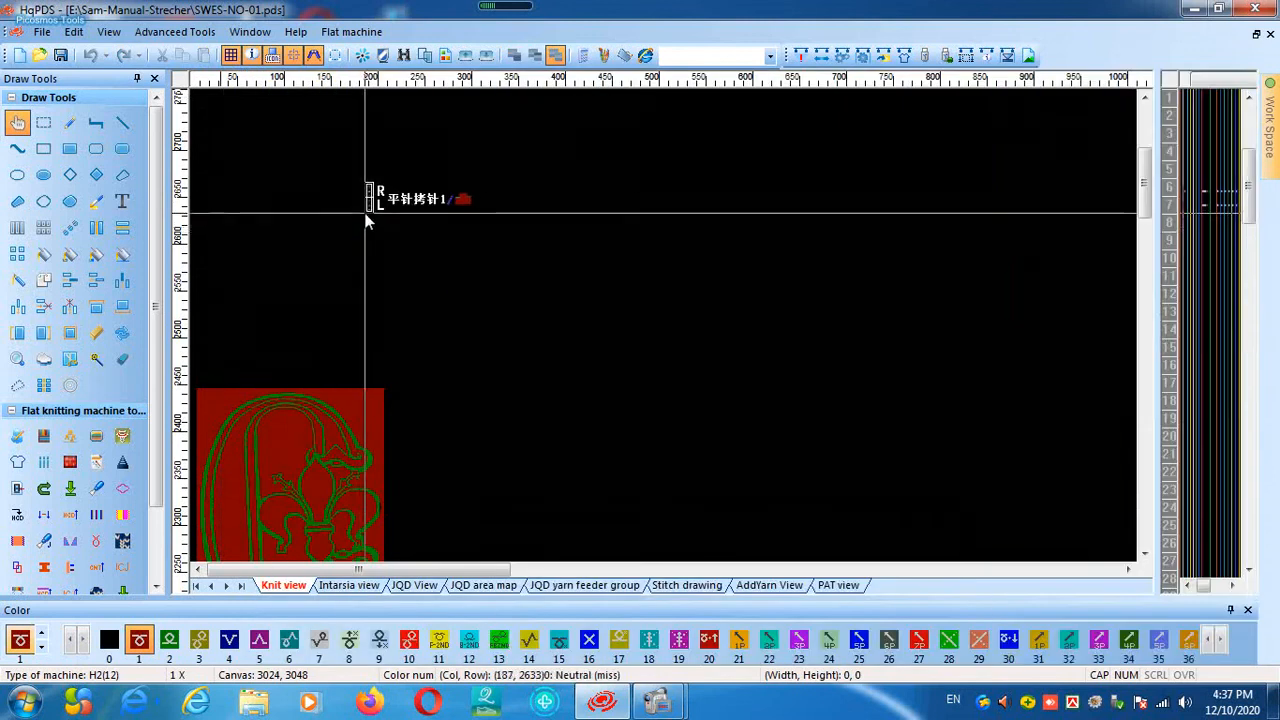
{"action": "middle_click", "coordinate": [459, 195]}
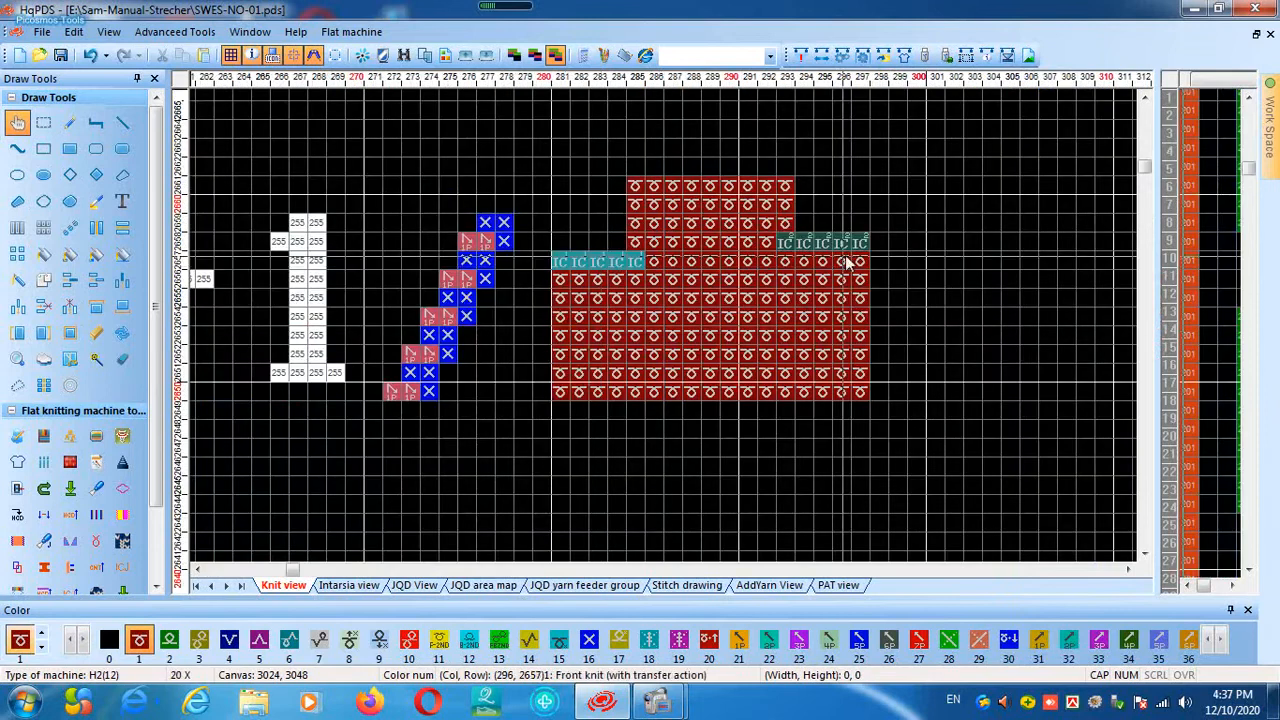
{"action": "middle_click", "coordinate": [485, 275]}
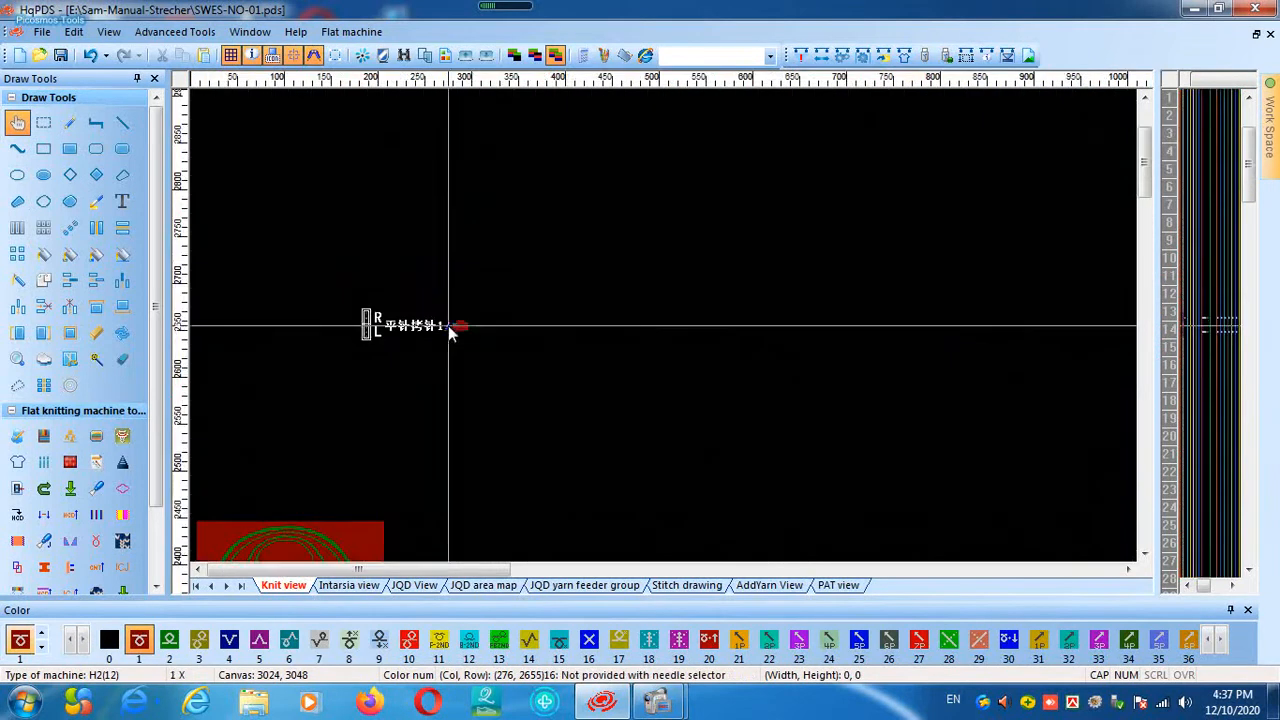
{"action": "middle_click", "coordinate": [408, 325]}
{"action": "middle_click", "coordinate": [846, 349]}
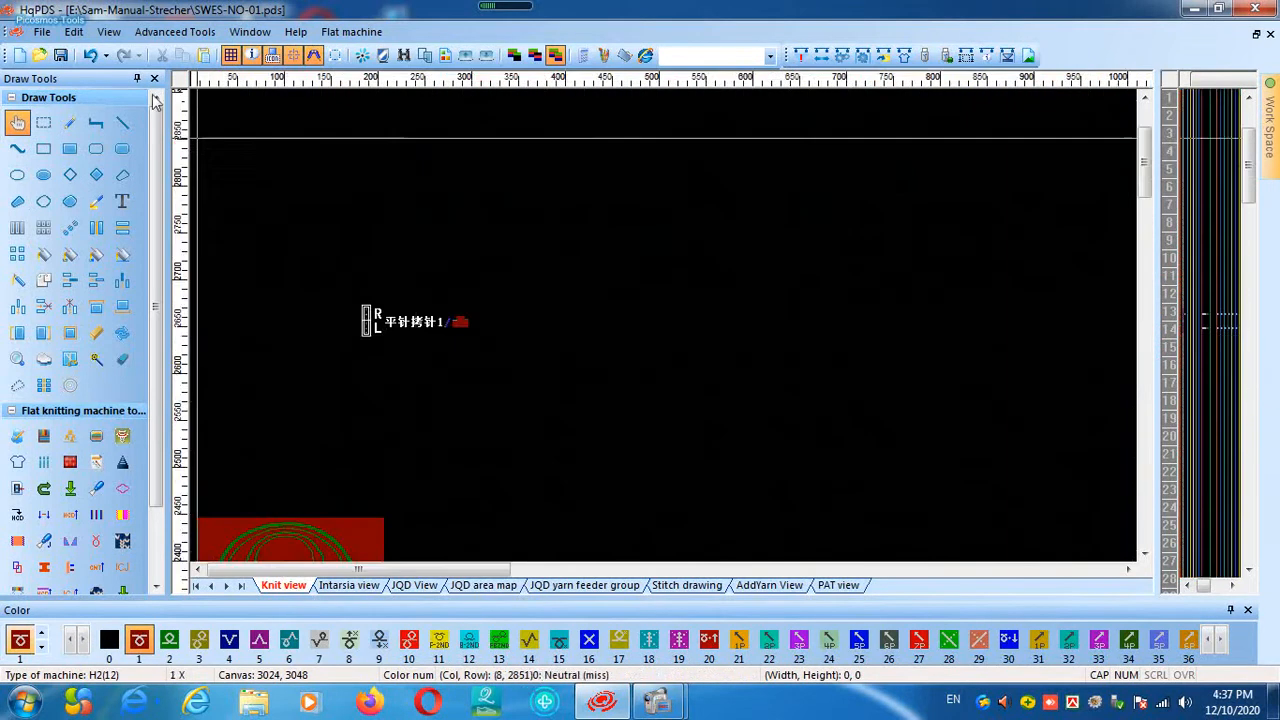
{"action": "key", "text": "ctrl+z"}
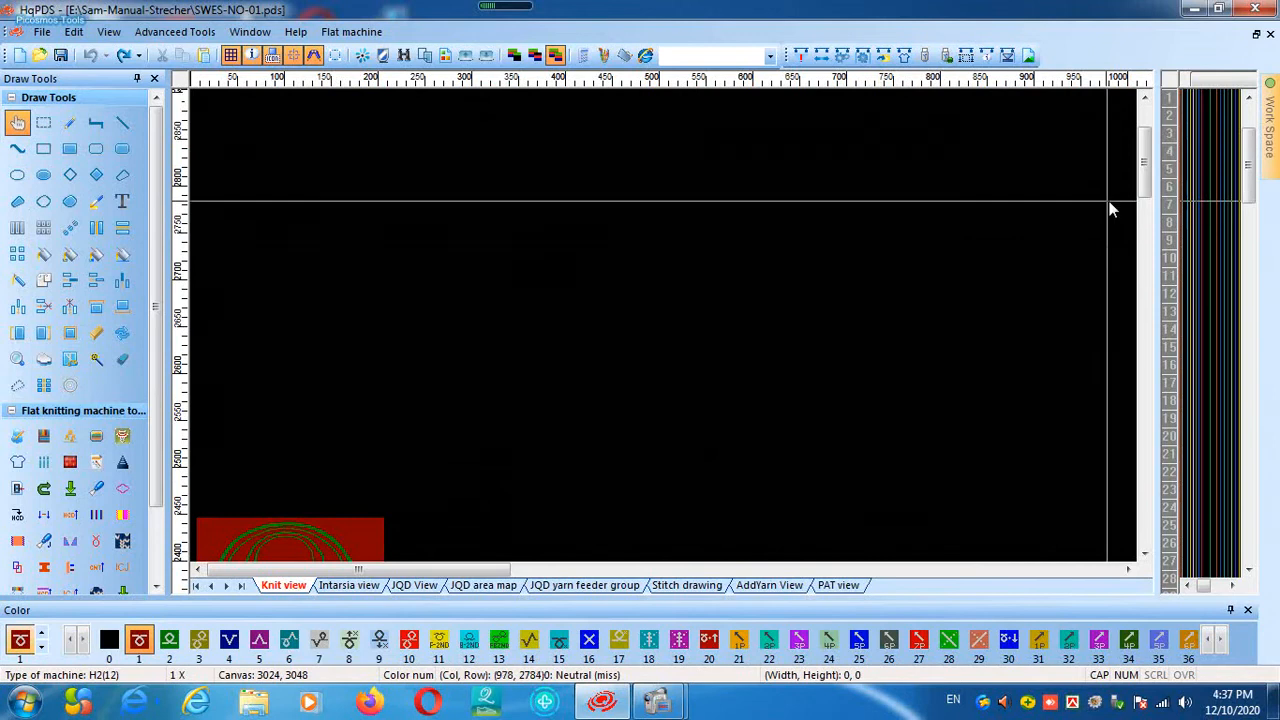
Widen the function-line area beside the knit view to look at its colored columns, and narrow it again
{"action": "left_click_drag", "start_coordinate": [1158, 208], "coordinate": [214, 211]}
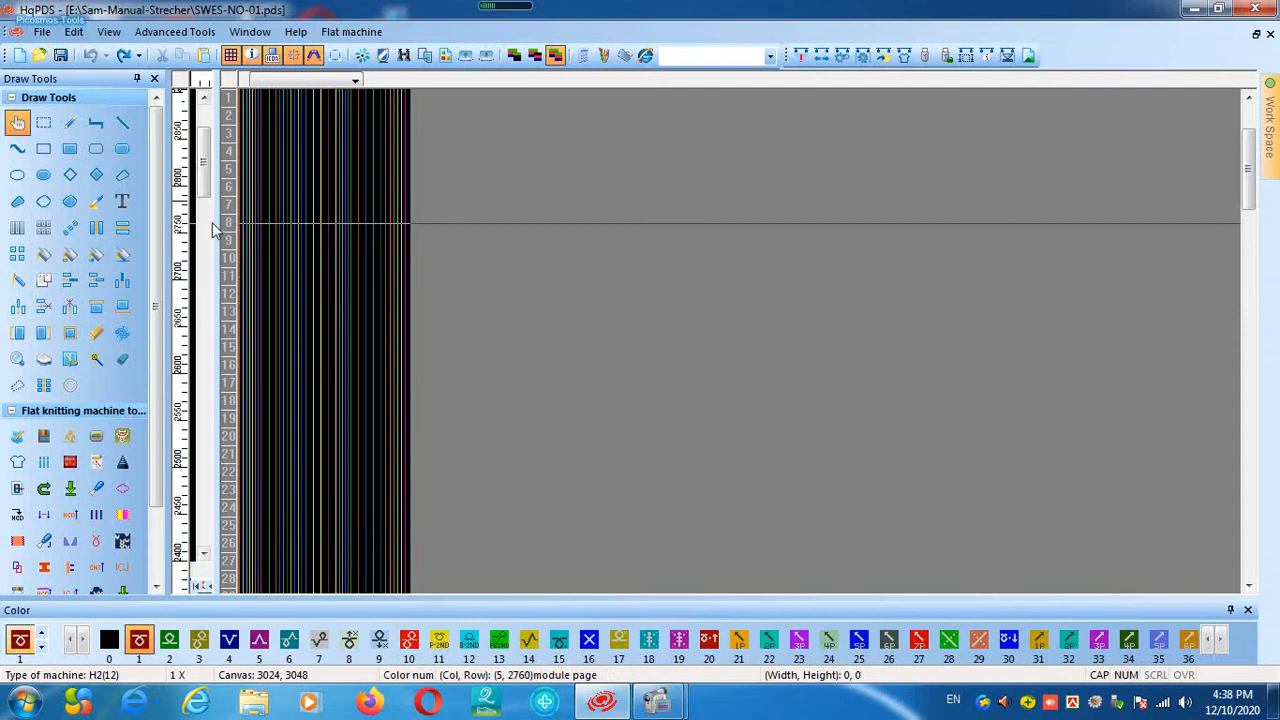
{"action": "left_click_drag", "start_coordinate": [279, 219], "coordinate": [1147, 225]}
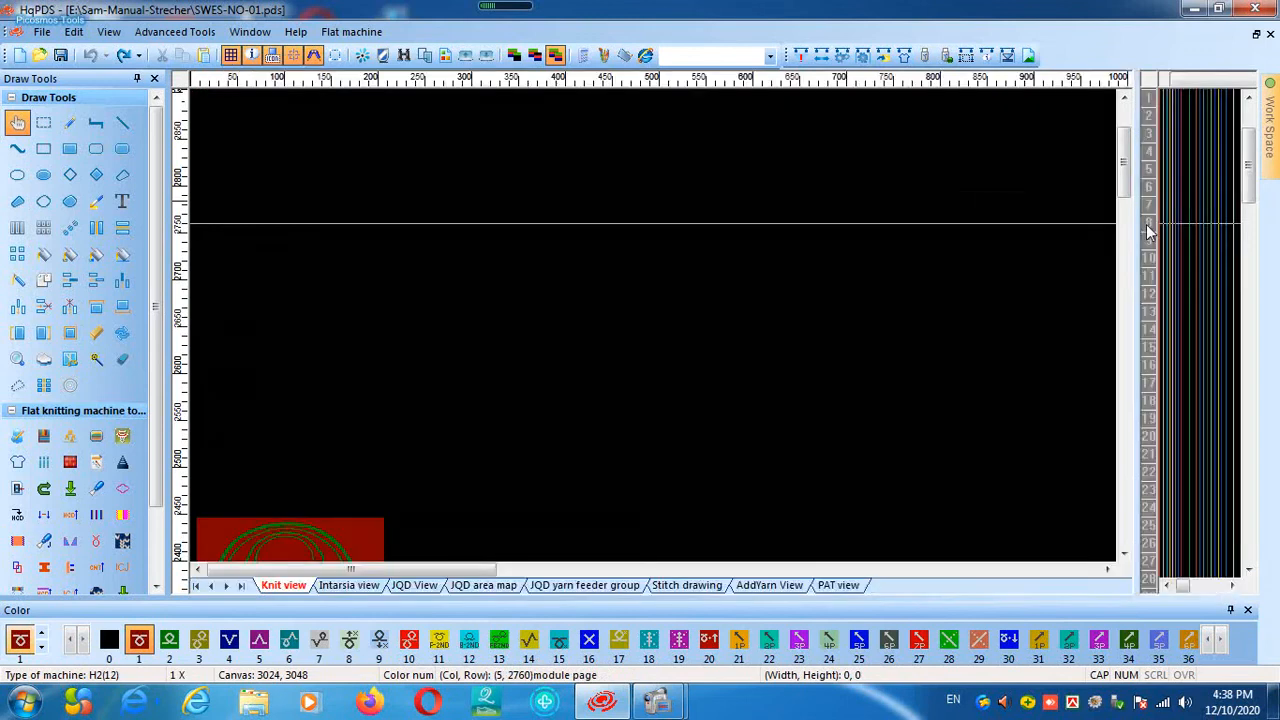
Switch the module type to Personal(1), Personal(2), Intarsia and Jacquard in turn to view each type's templates
{"action": "mouse_move", "coordinate": [1269, 150]}
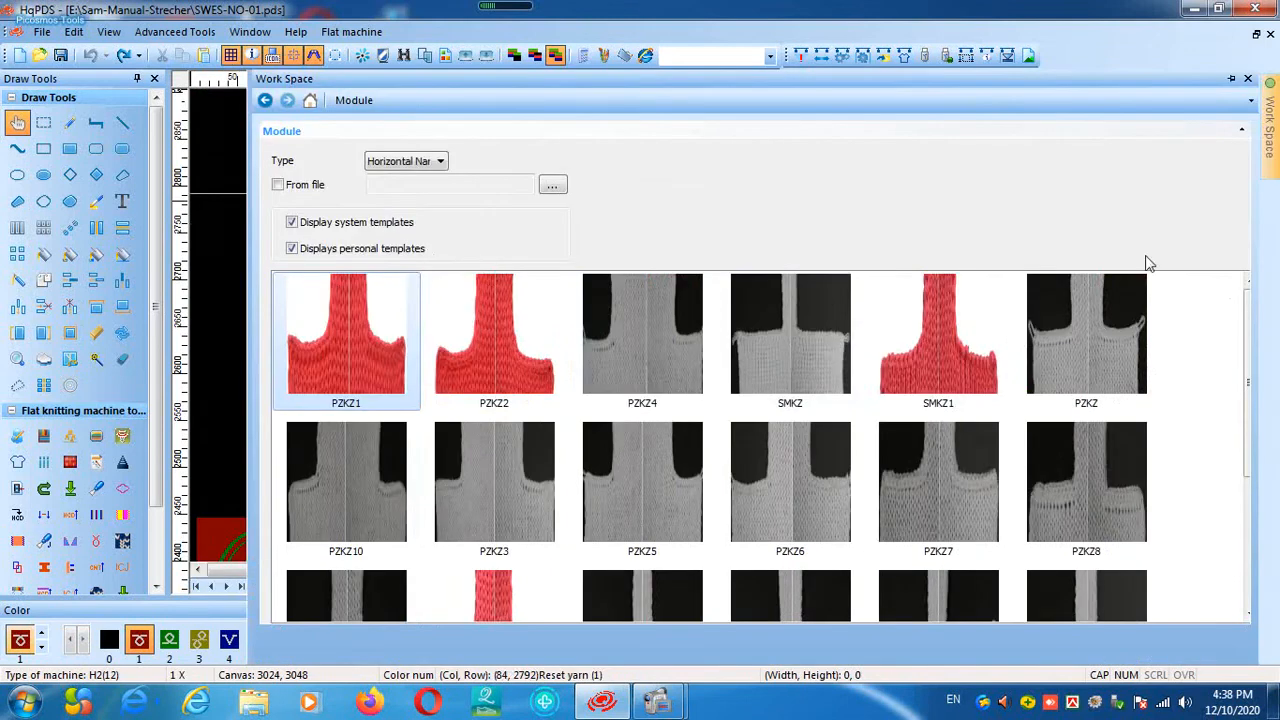
{"action": "left_click", "coordinate": [427, 165]}
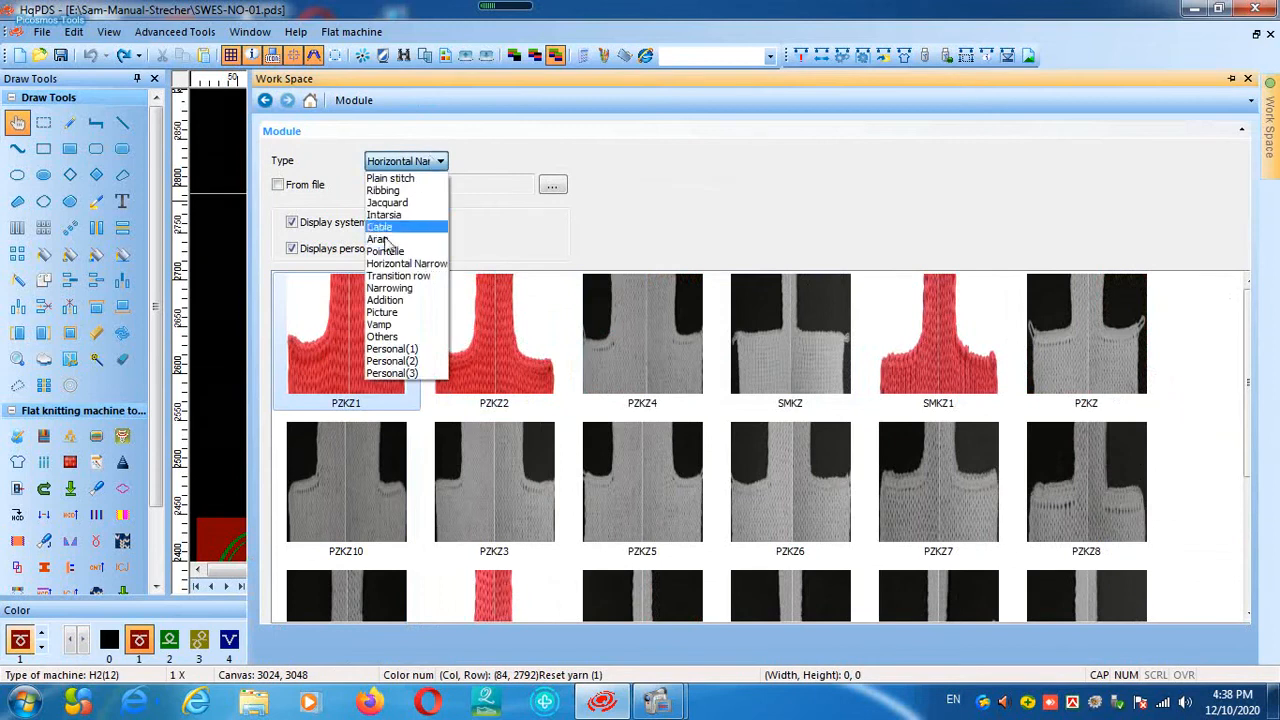
{"action": "left_click", "coordinate": [392, 349]}
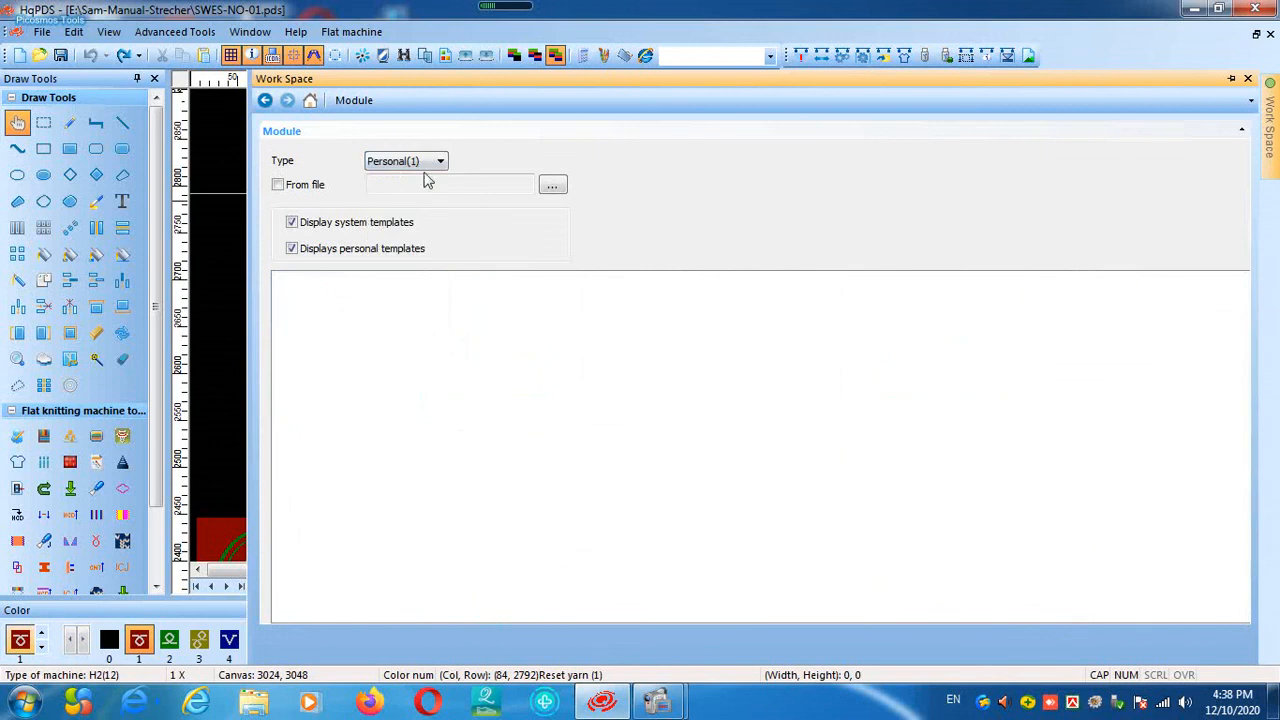
{"action": "left_click", "coordinate": [428, 162]}
{"action": "left_click", "coordinate": [398, 362]}
{"action": "left_click", "coordinate": [437, 163]}
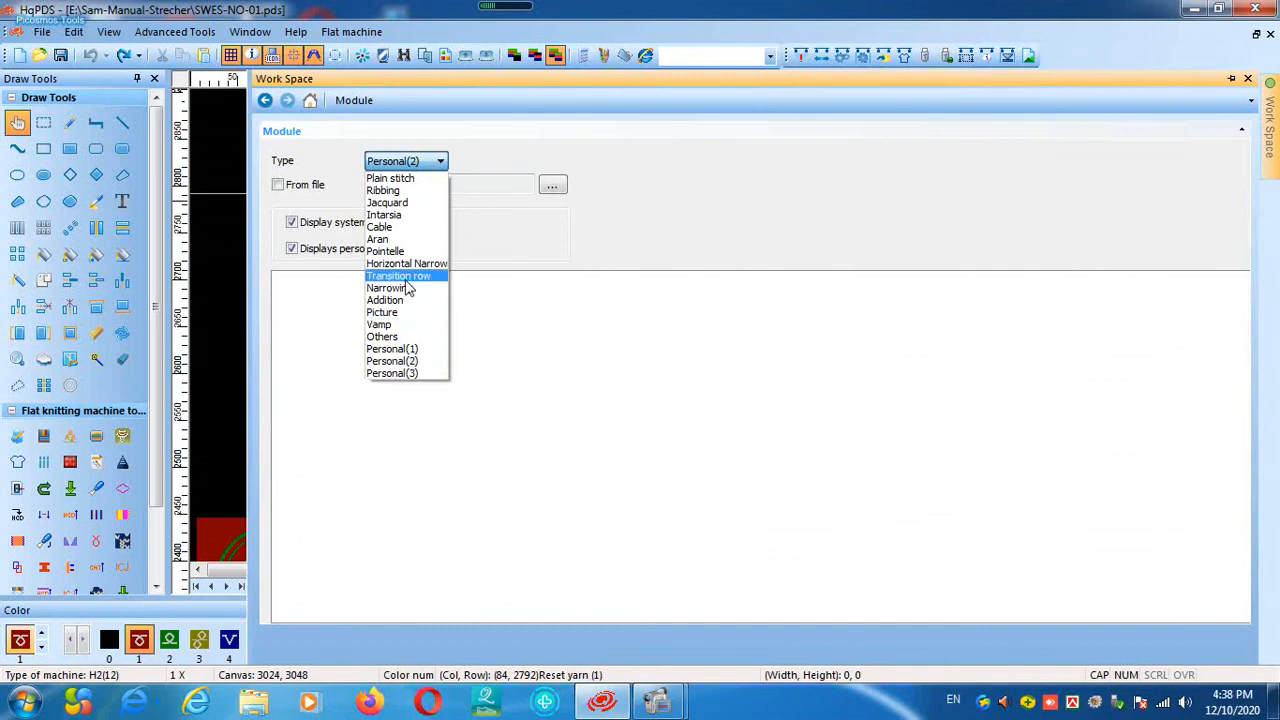
{"action": "left_click", "coordinate": [383, 216]}
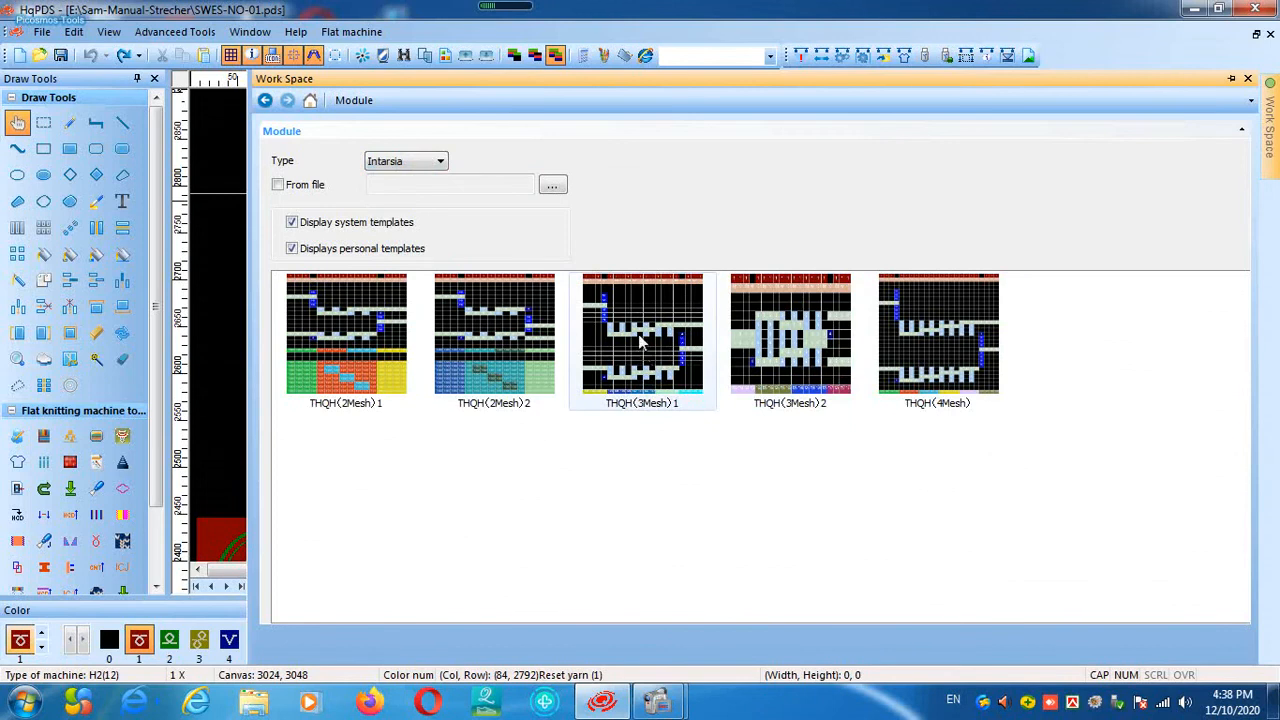
{"action": "left_click", "coordinate": [440, 162]}
{"action": "left_click", "coordinate": [392, 213]}
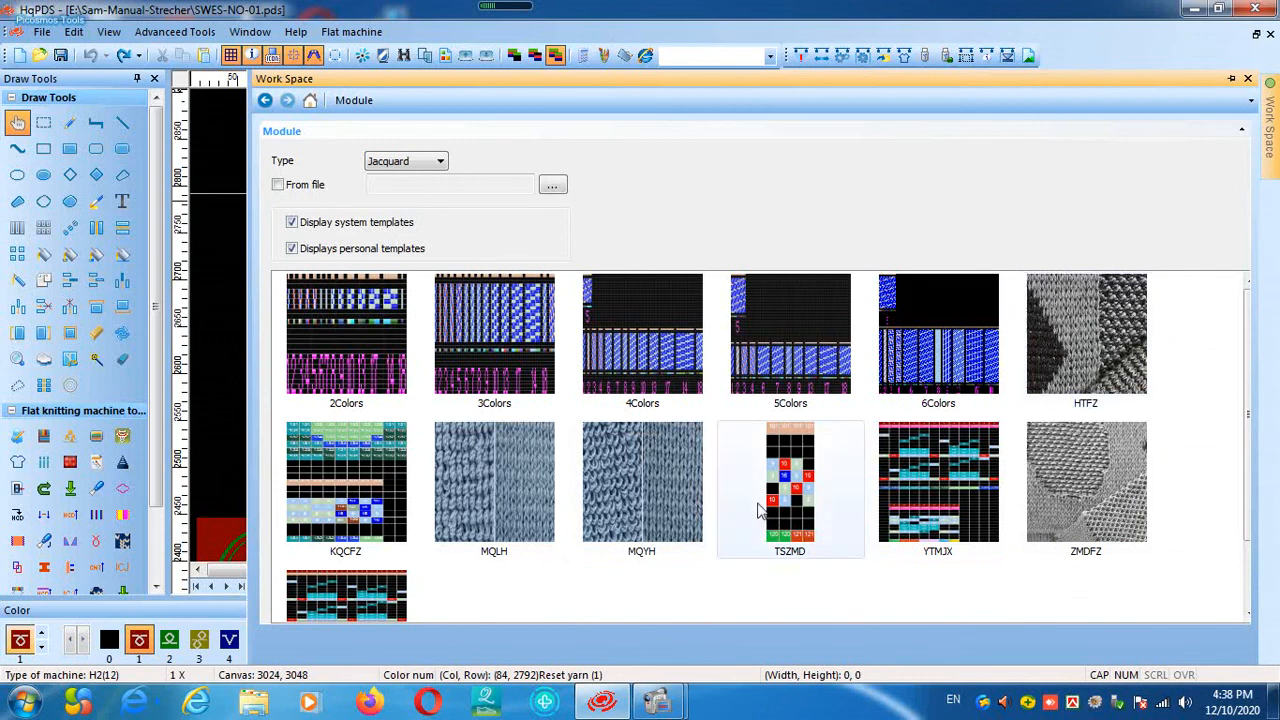
Place the Jacquard module MQYH on the canvas, narrow the Work Space to examine its stitches, and undo the placement
{"action": "left_click", "coordinate": [636, 478]}
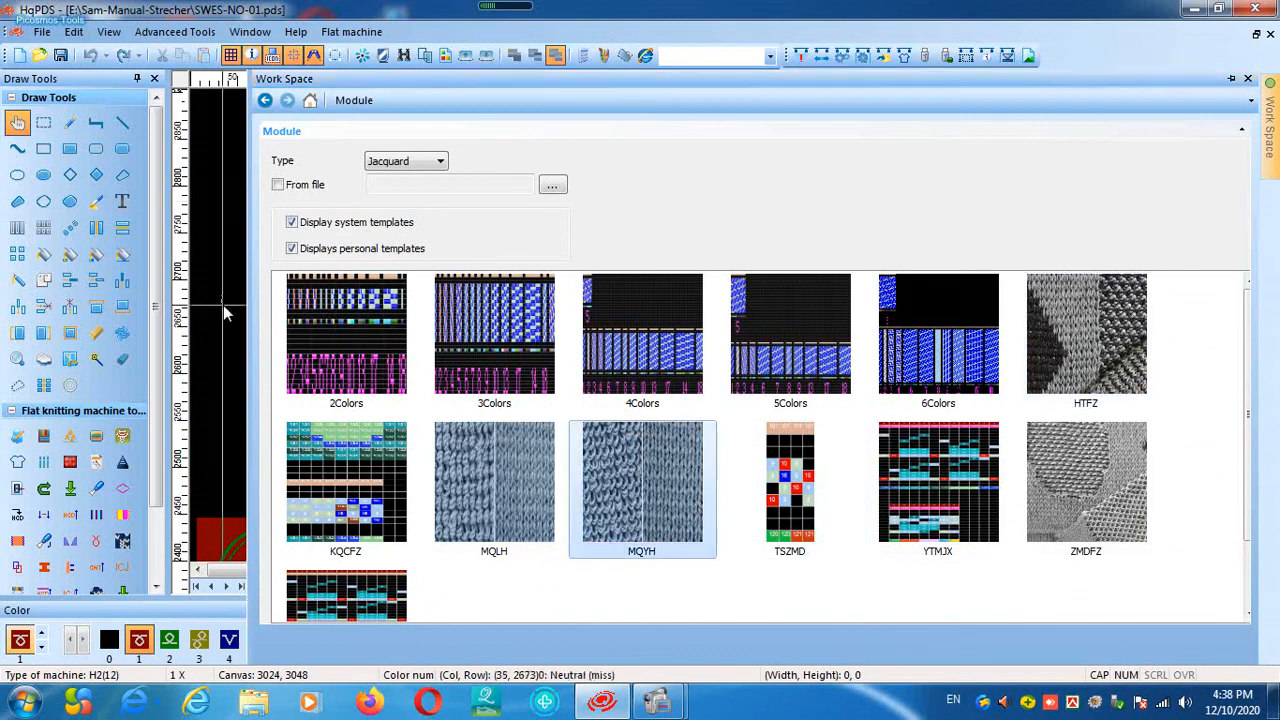
{"action": "scroll", "coordinate": [223, 305], "scroll_direction": "up", "scroll_amount": 3}
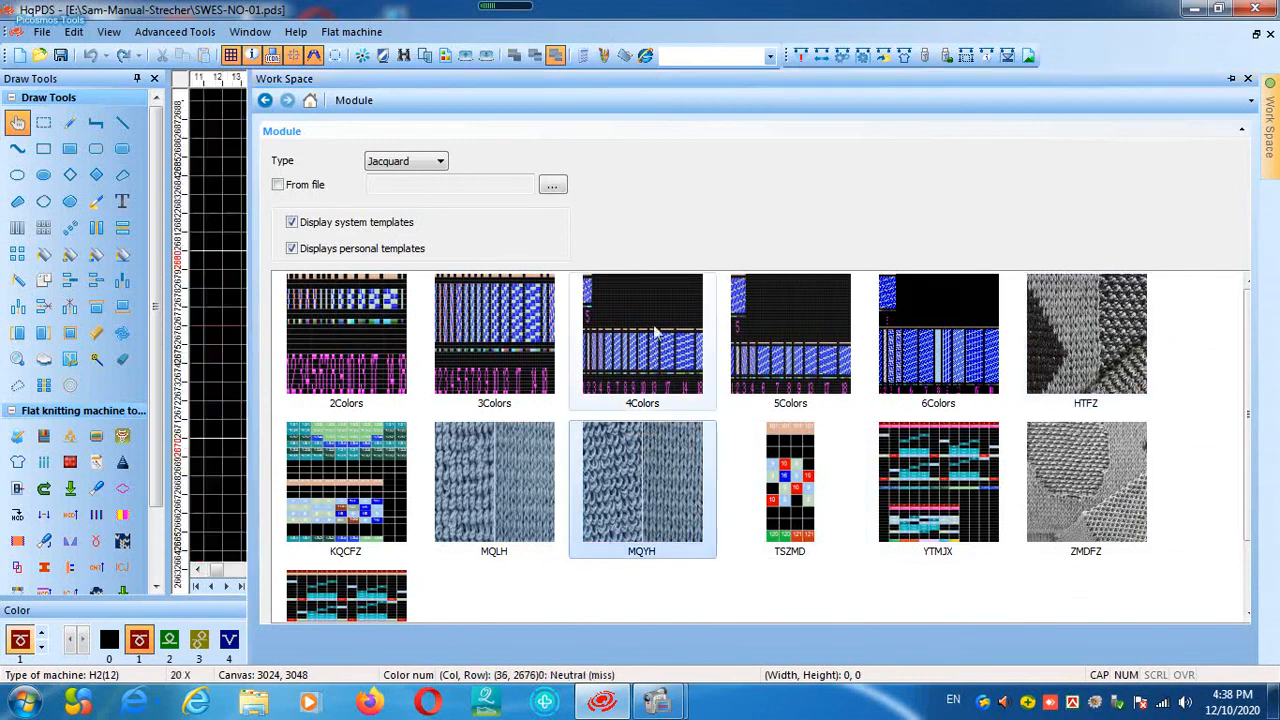
{"action": "left_click", "coordinate": [251, 329]}
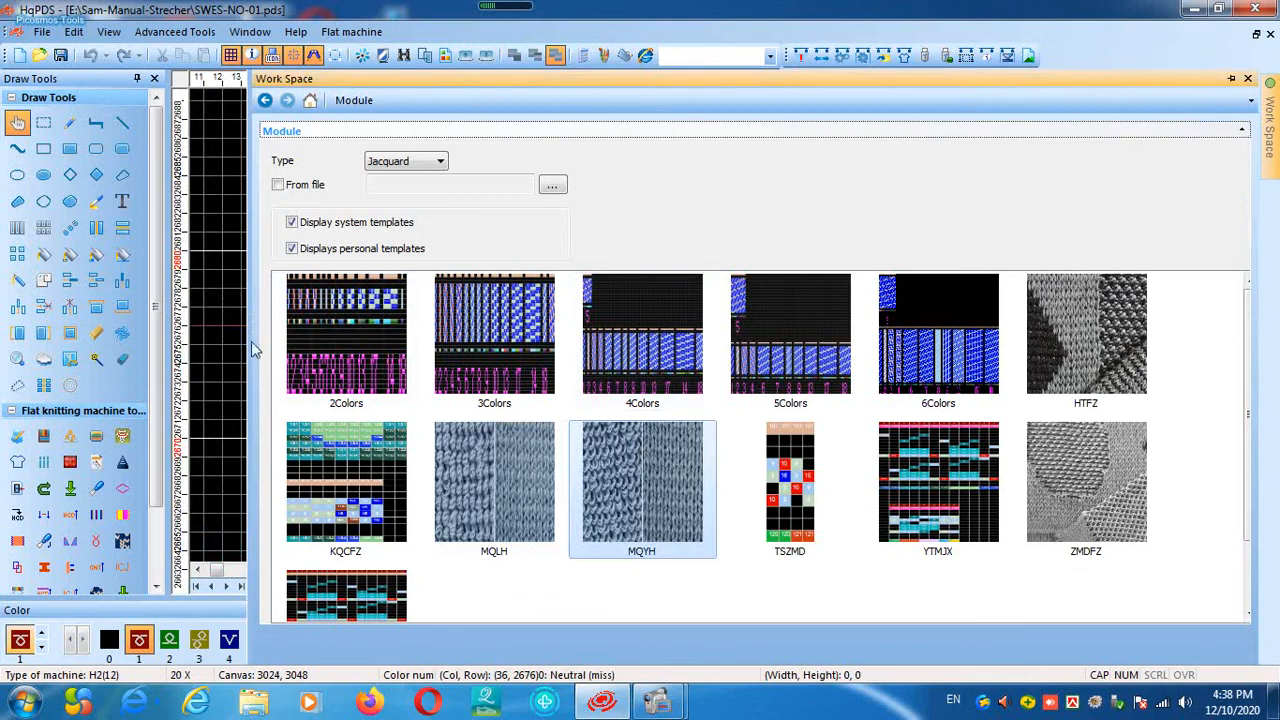
{"action": "left_click_drag", "start_coordinate": [248, 339], "coordinate": [840, 339]}
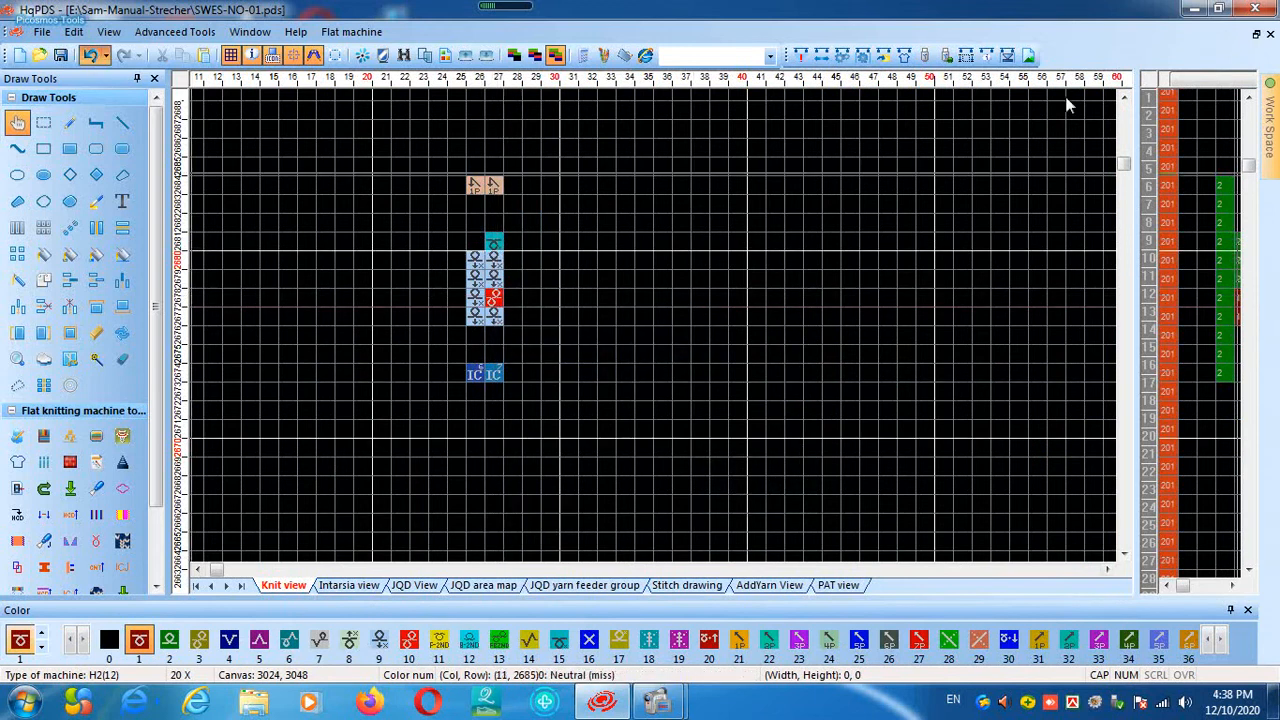
Place the Jacquard module HTFZ on the canvas from the re-widened module library, and undo its placement
{"action": "mouse_move", "coordinate": [1269, 128]}
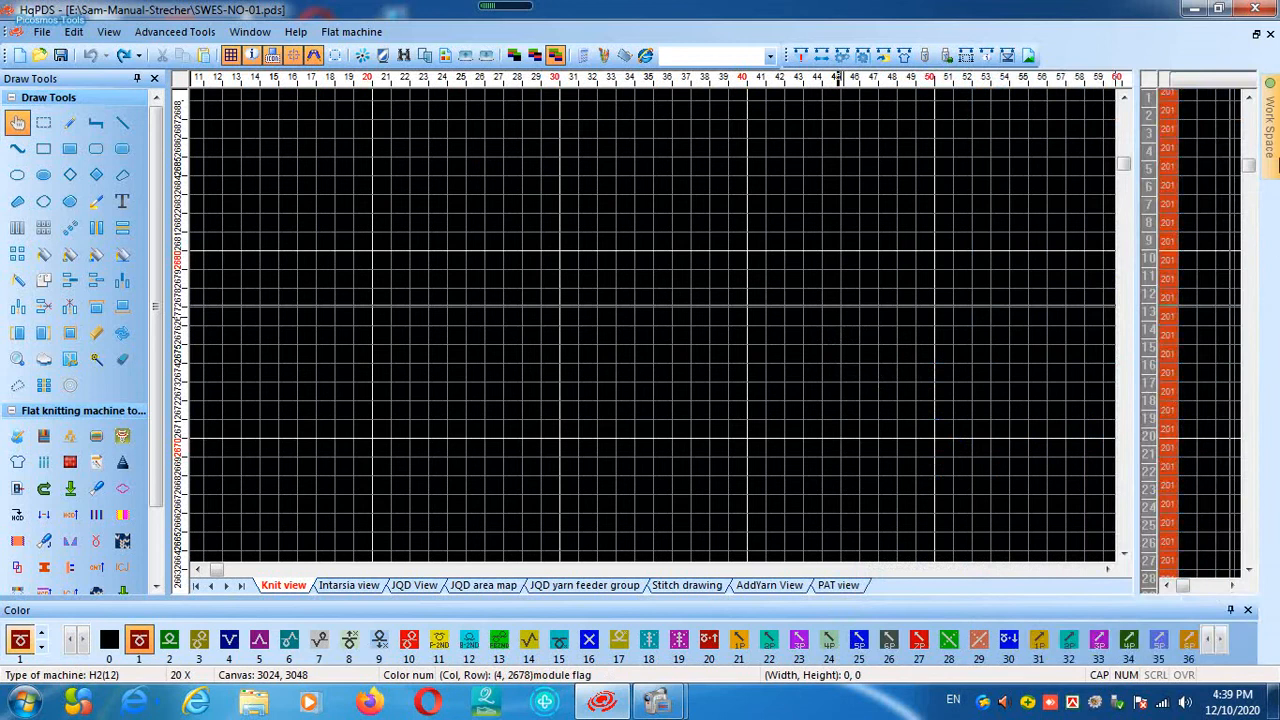
{"action": "mouse_move", "coordinate": [1272, 160]}
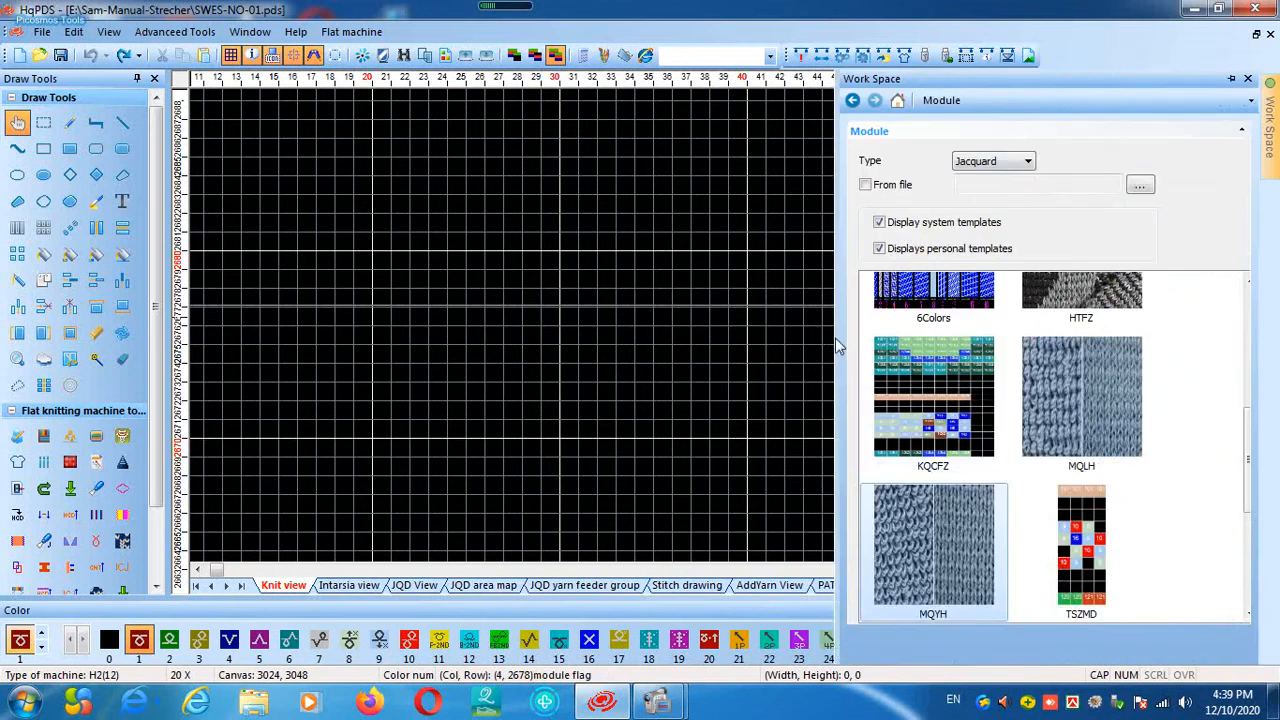
{"action": "left_click_drag", "start_coordinate": [835, 338], "coordinate": [262, 326]}
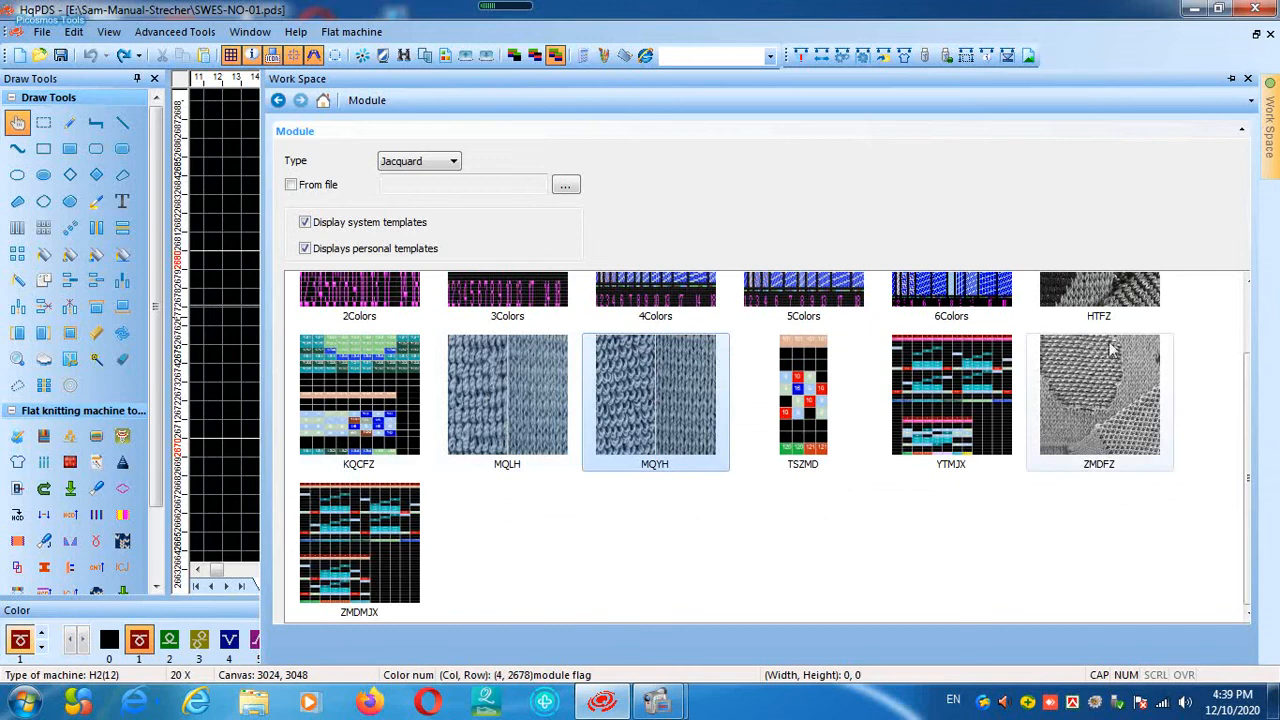
{"action": "scroll", "coordinate": [1248, 497], "scroll_direction": "up", "scroll_amount": 2}
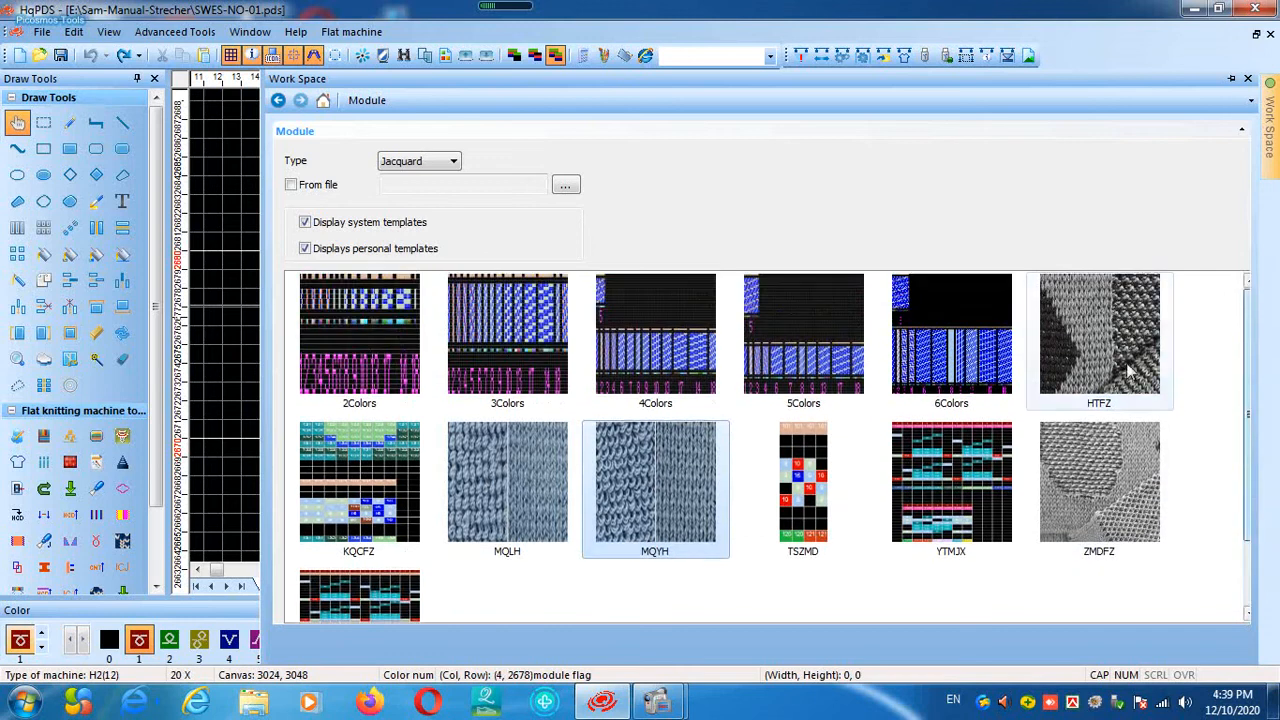
{"action": "left_click", "coordinate": [1060, 355]}
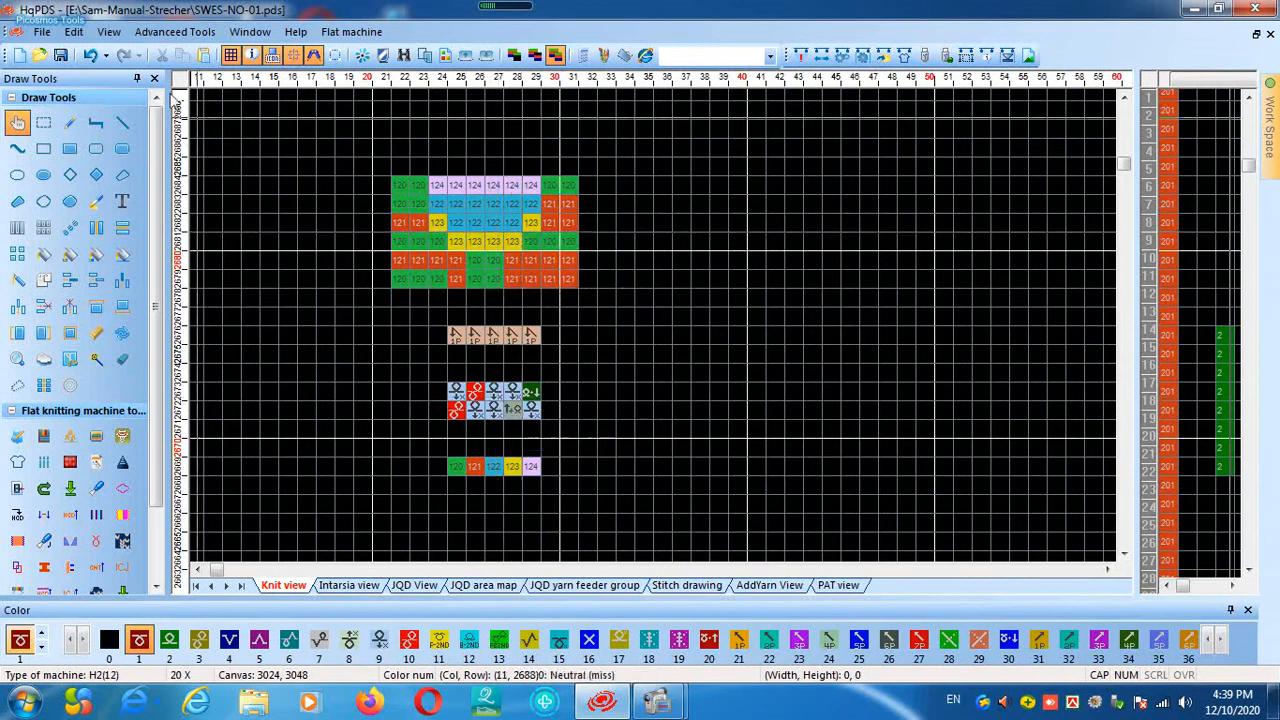
{"action": "left_click", "coordinate": [91, 55]}
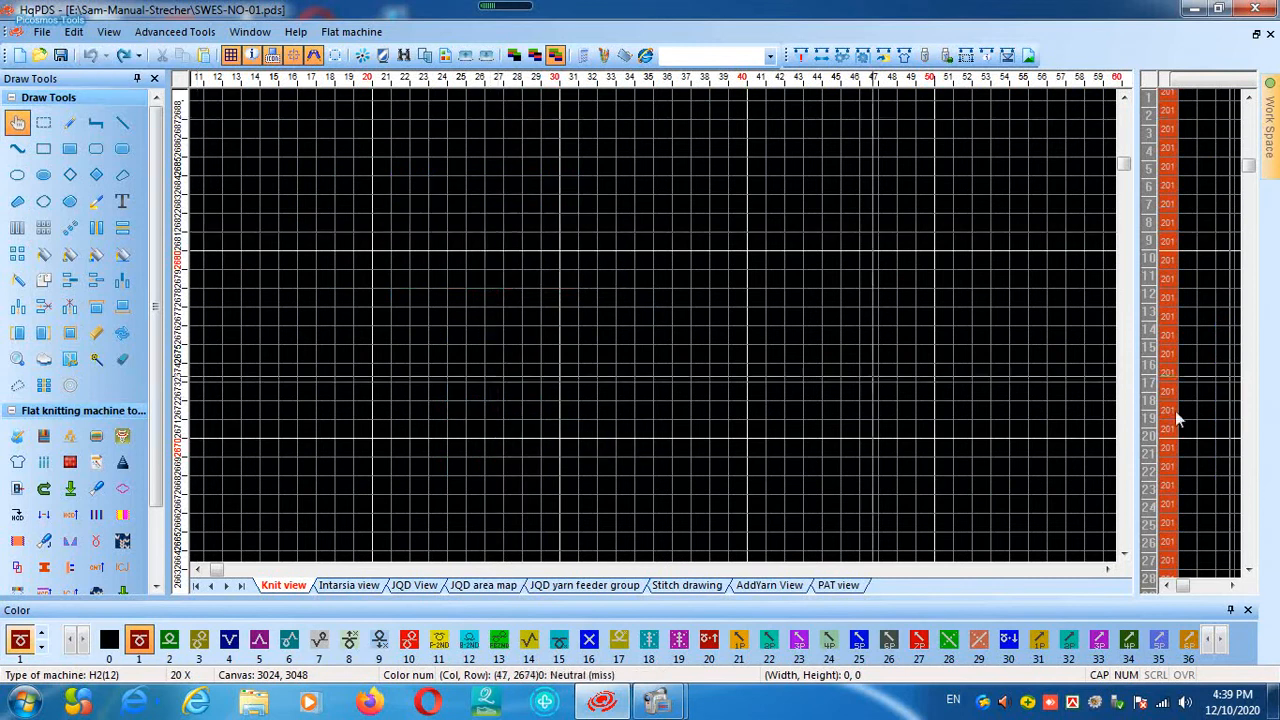
Set the module type to Ribbing and to Plain stitch, and browse the Plain stitch templates down to the last row
{"action": "mouse_move", "coordinate": [1273, 175]}
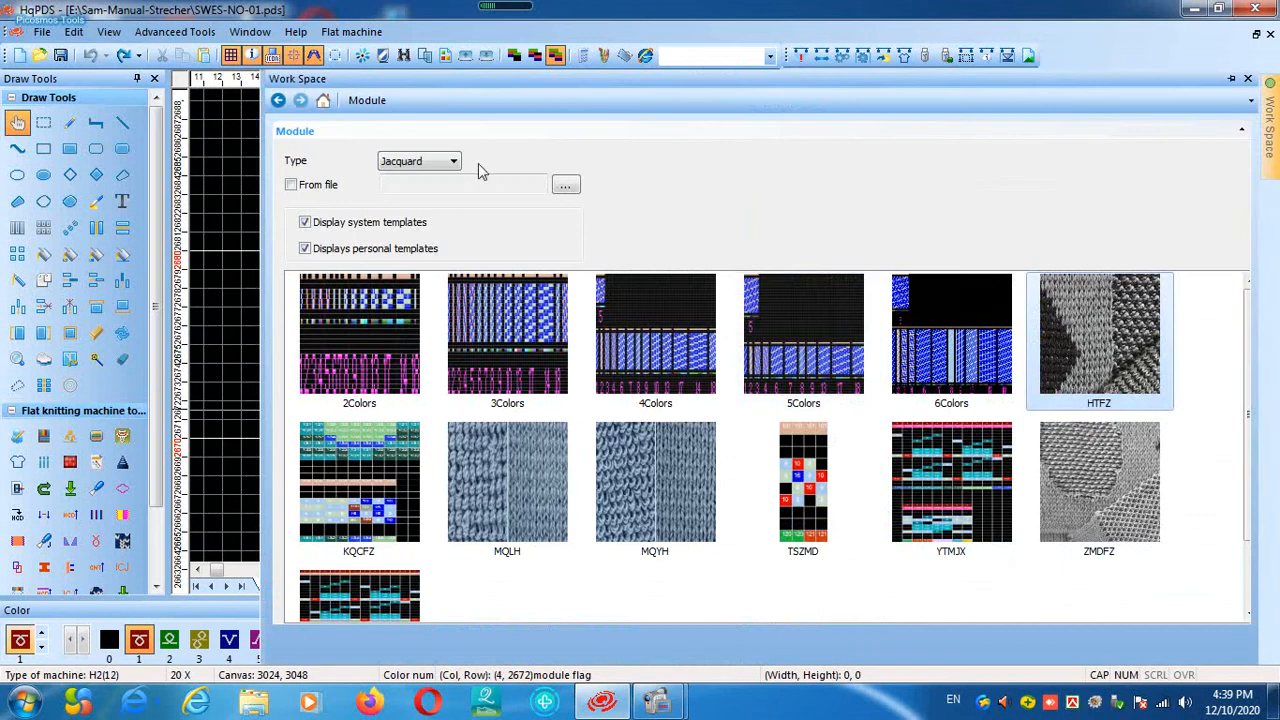
{"action": "left_click", "coordinate": [453, 161]}
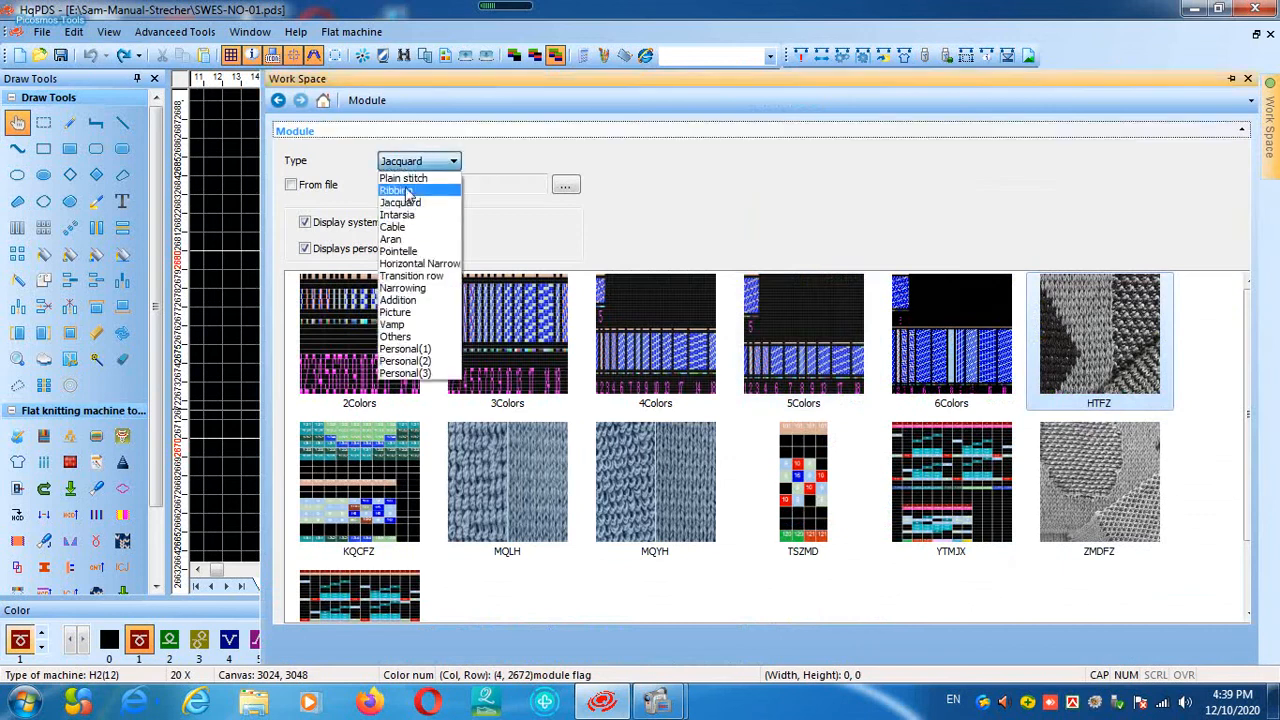
{"action": "left_click", "coordinate": [396, 190]}
{"action": "left_click", "coordinate": [451, 163]}
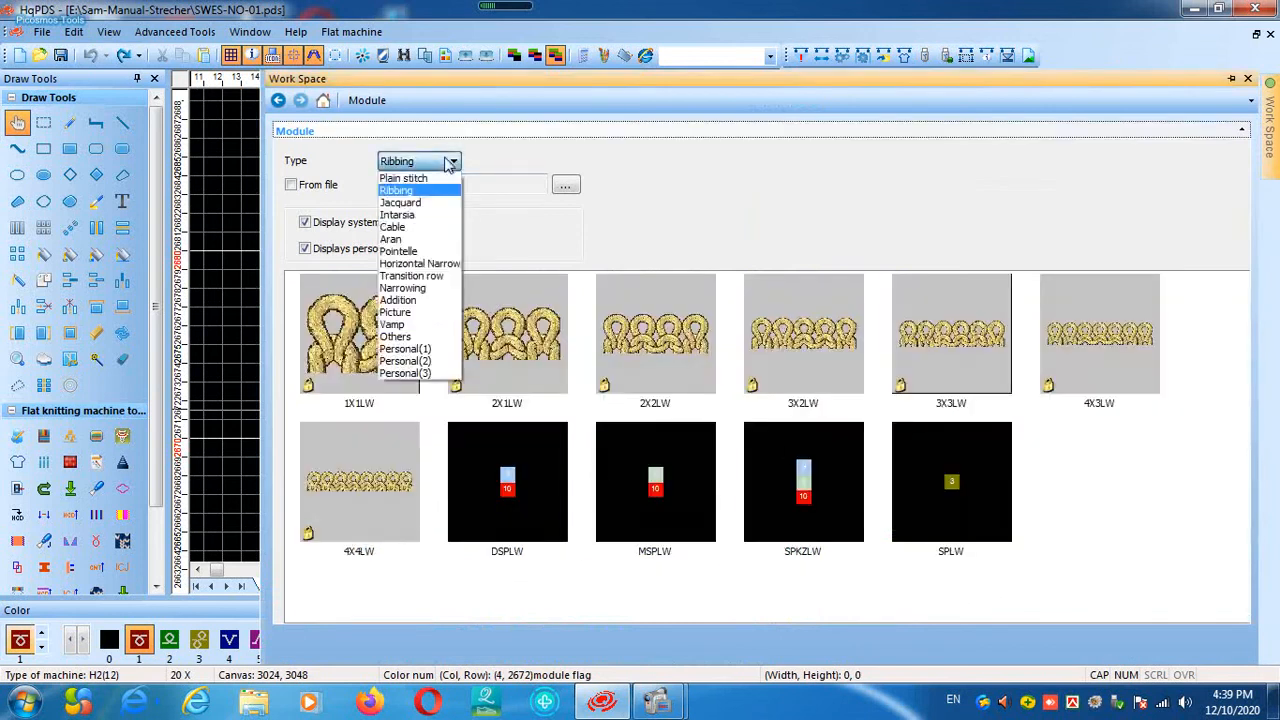
{"action": "left_click", "coordinate": [410, 179]}
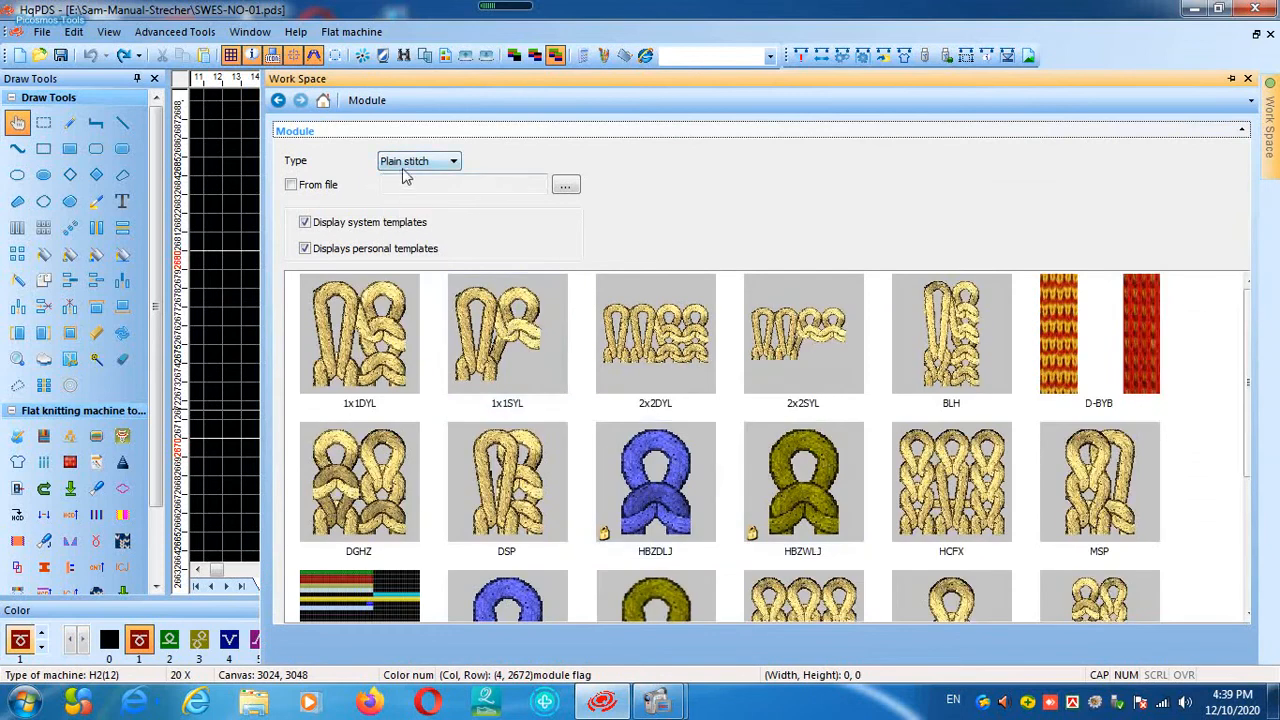
{"action": "left_click_drag", "start_coordinate": [1252, 370], "coordinate": [1236, 494]}
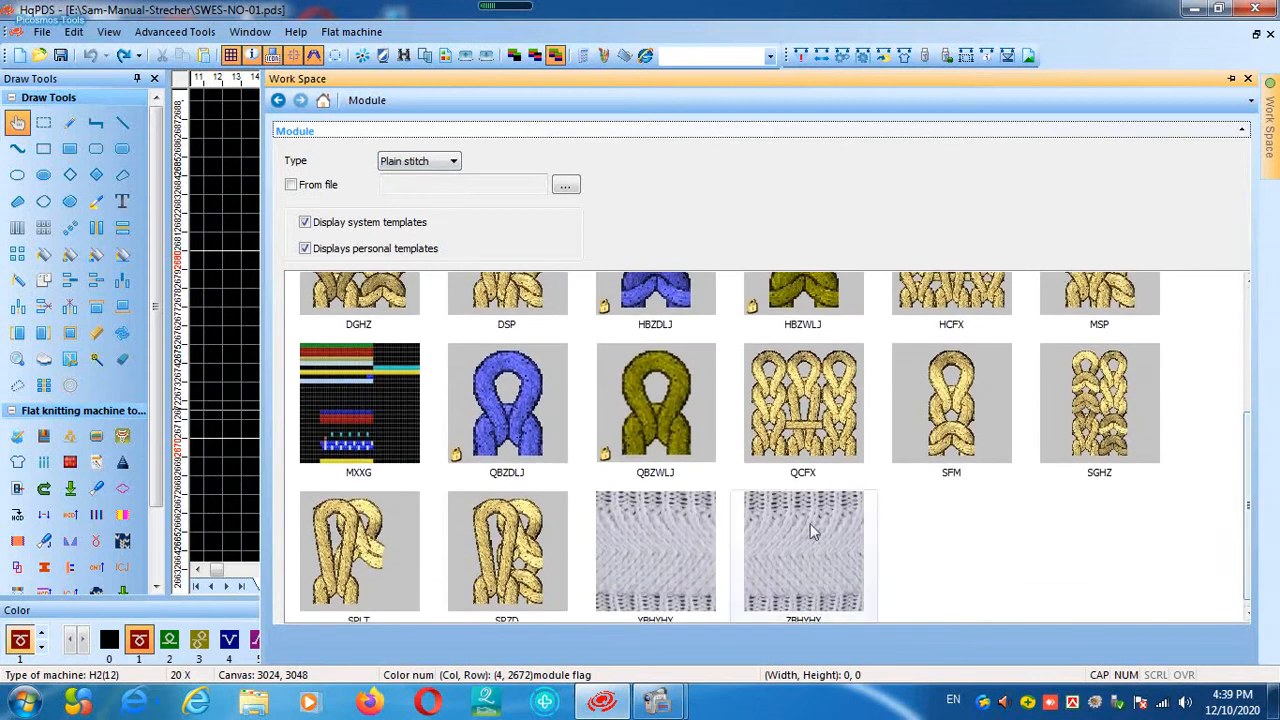
Place the first grey fabric-photo Plain stitch module around column 370, row 2717, and examine its stitches and function-line page 208
{"action": "left_click", "coordinate": [670, 546]}
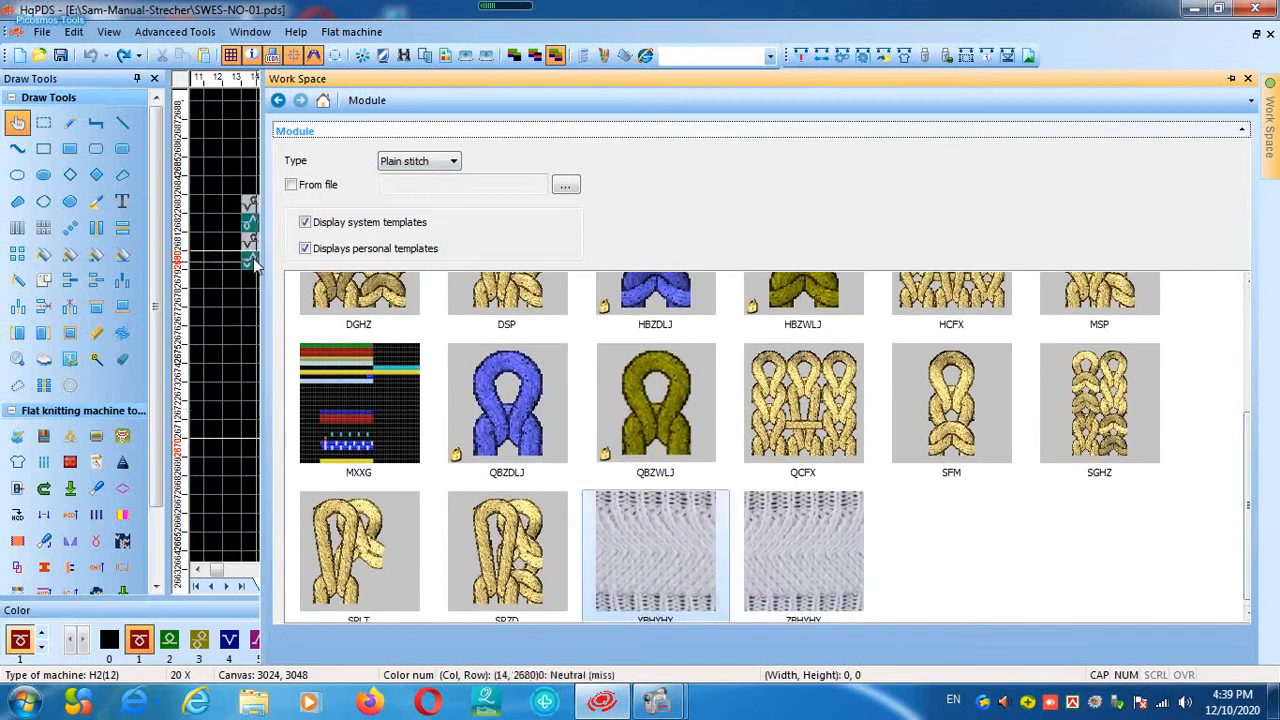
{"action": "scroll", "coordinate": [247, 247], "scroll_direction": "down", "scroll_amount": 5}
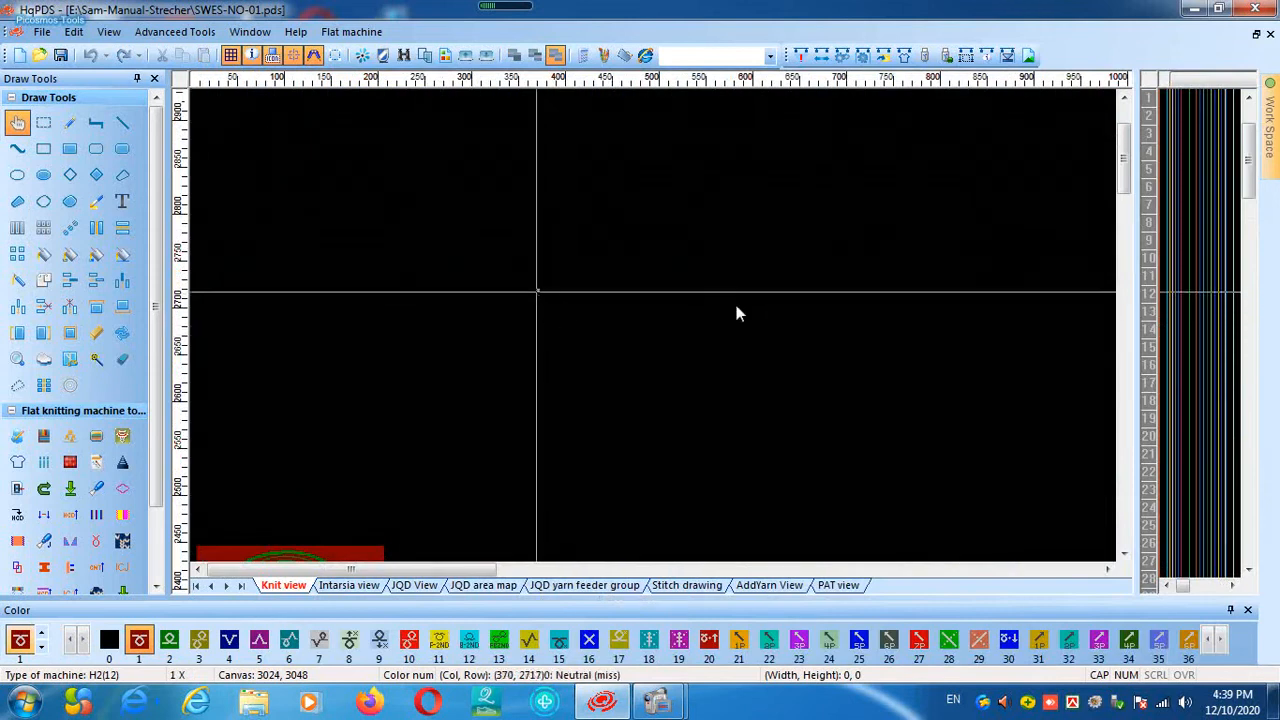
{"action": "scroll", "coordinate": [540, 292], "scroll_direction": "up", "scroll_amount": 5}
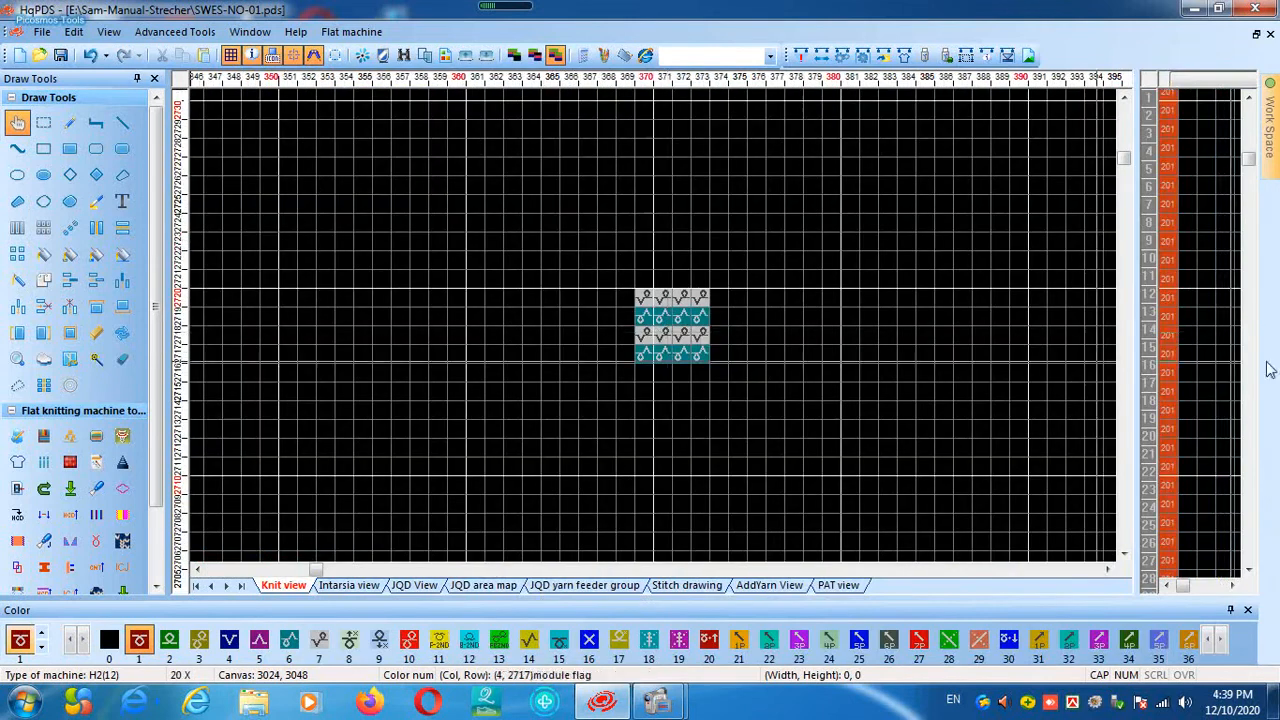
{"action": "left_click", "coordinate": [1150, 225]}
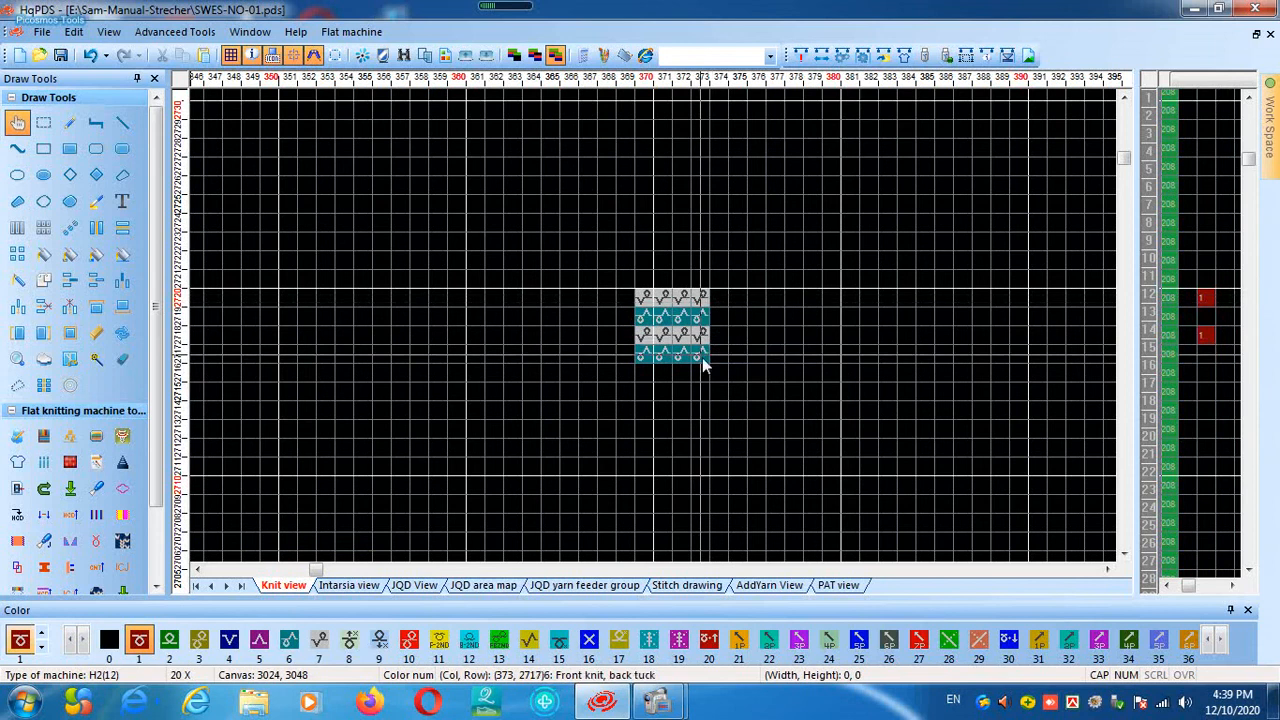
Undo the Plain stitch module's placement, then reopen the module library and review the list of available module types
{"action": "left_click", "coordinate": [91, 57]}
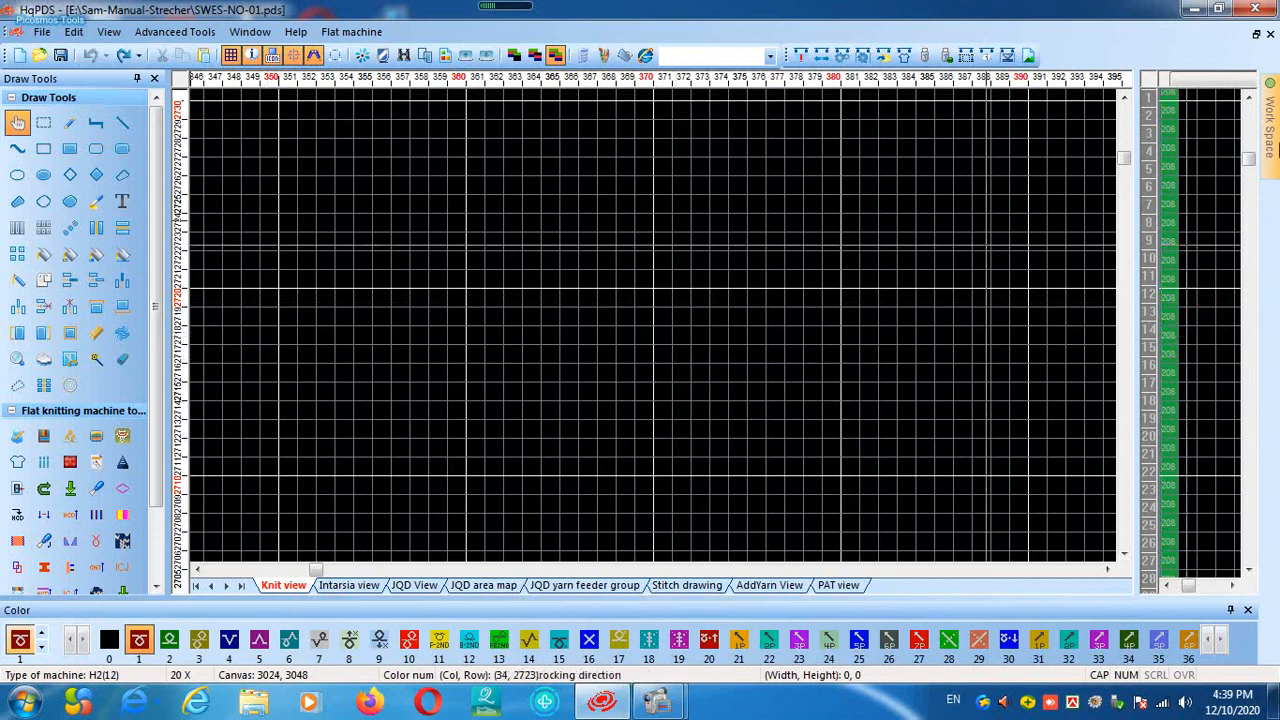
{"action": "mouse_move", "coordinate": [1273, 148]}
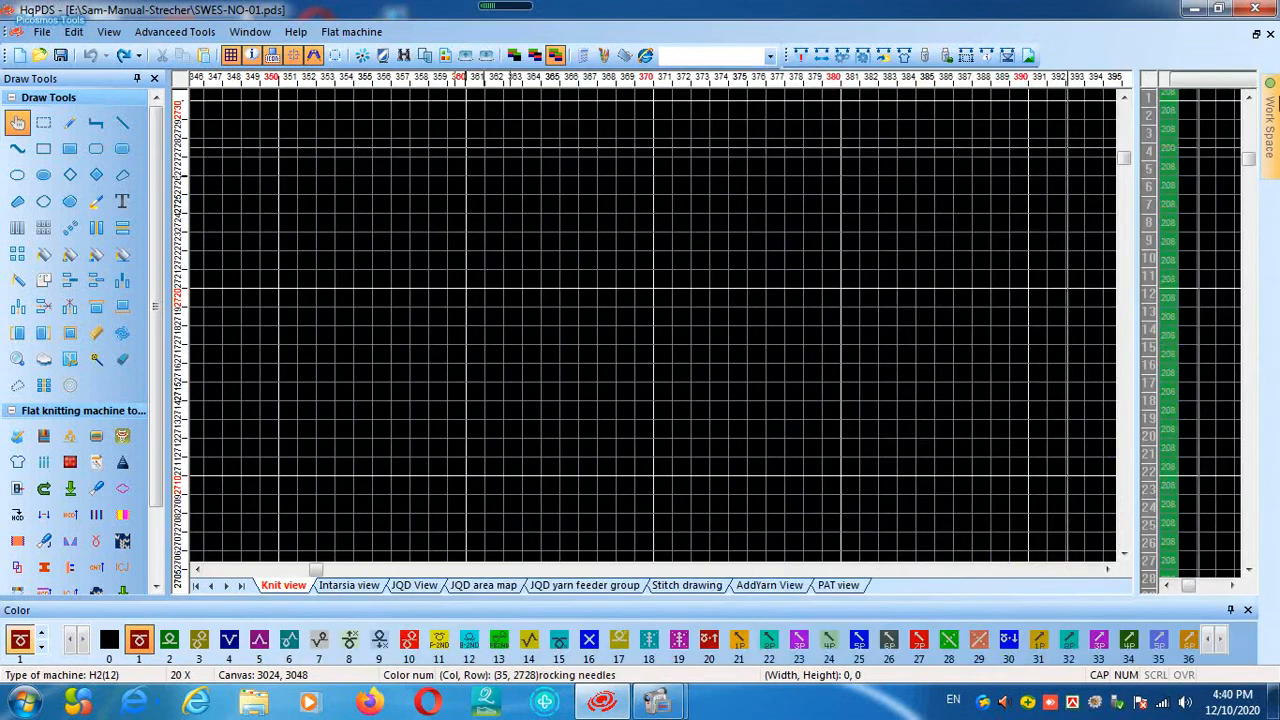
{"action": "left_click", "coordinate": [1270, 118]}
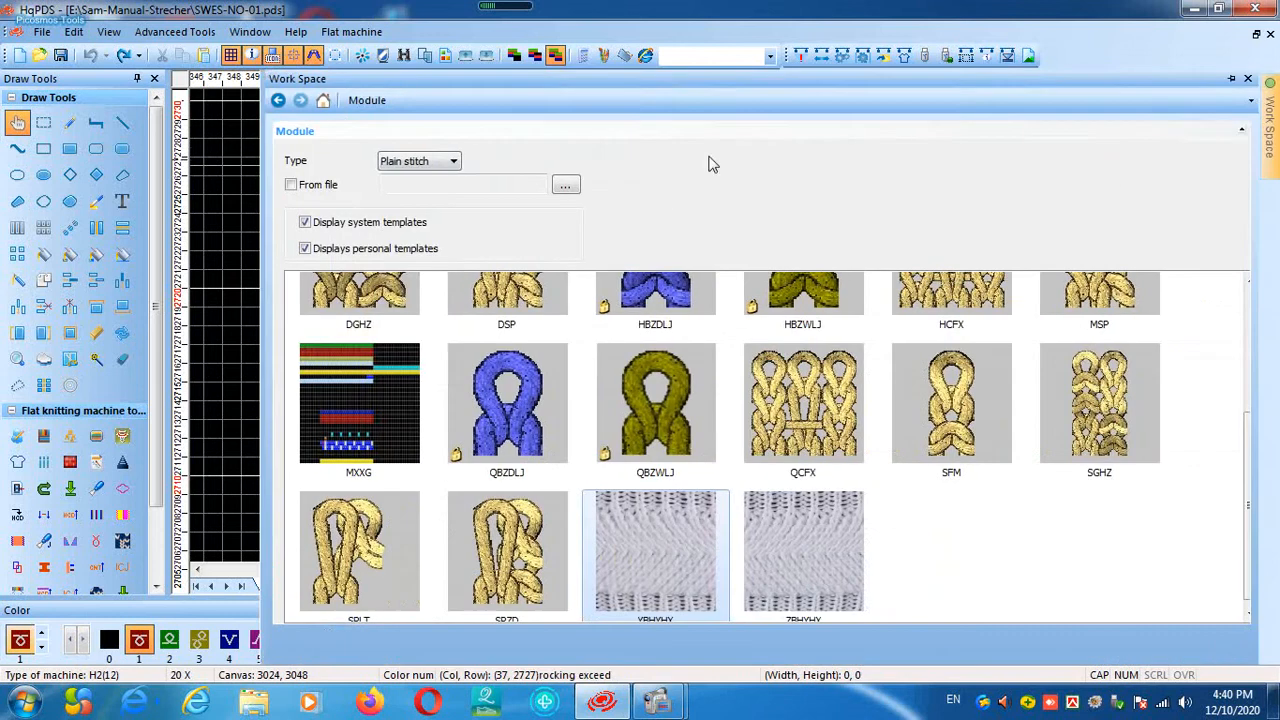
{"action": "left_click", "coordinate": [454, 162]}
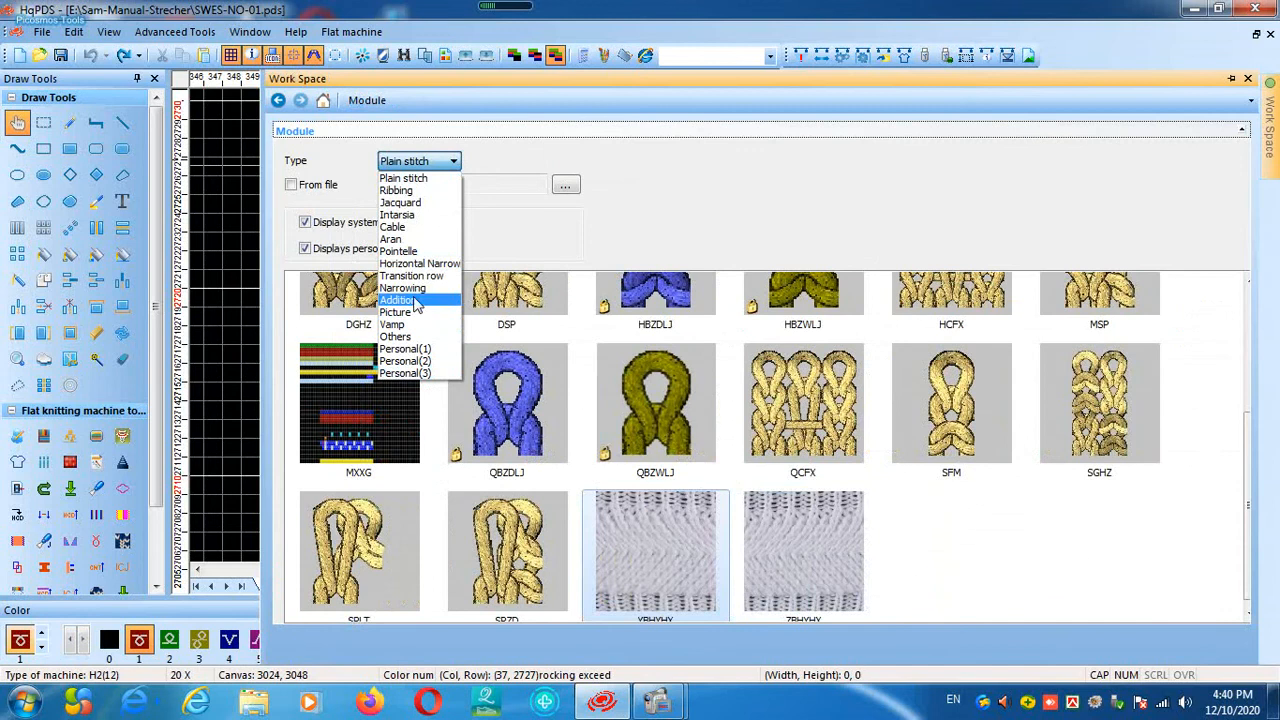
{"action": "left_click", "coordinate": [454, 164]}
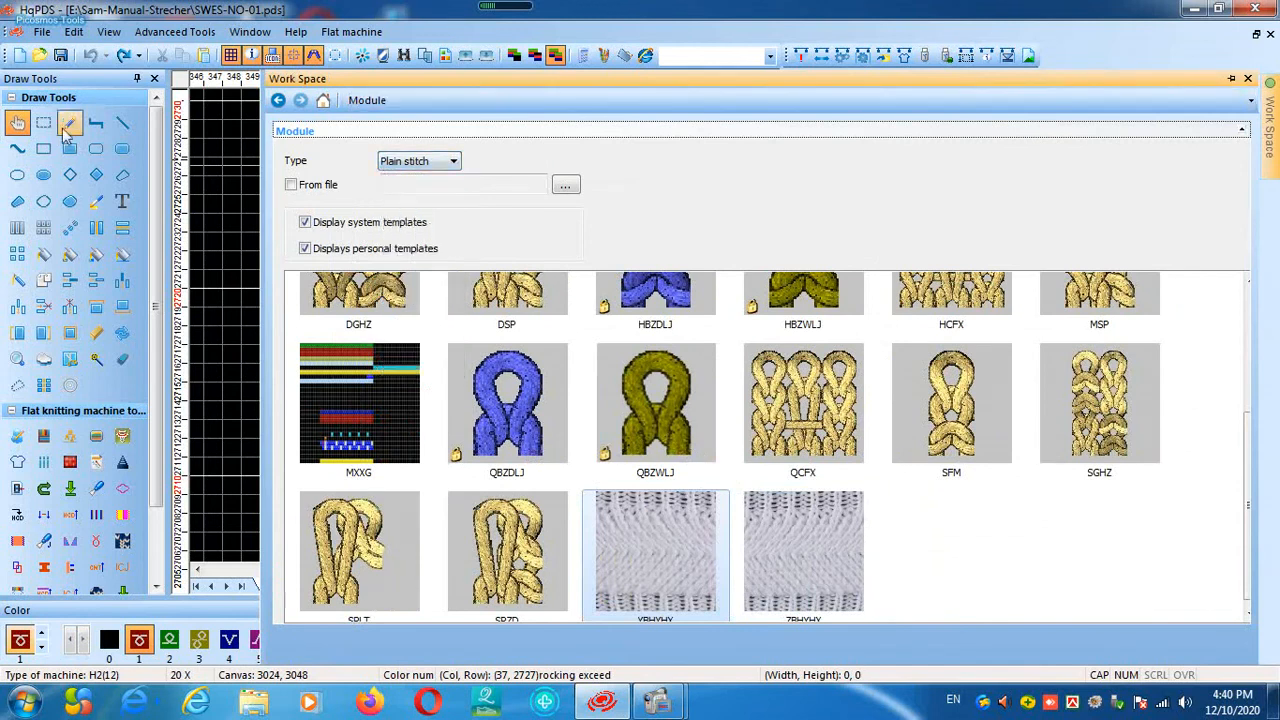
Collapse and re-expand the Draw Tools and Flat knitting machine tools groups, and view the complete set of flat knitting tools
{"action": "left_click", "coordinate": [100, 100]}
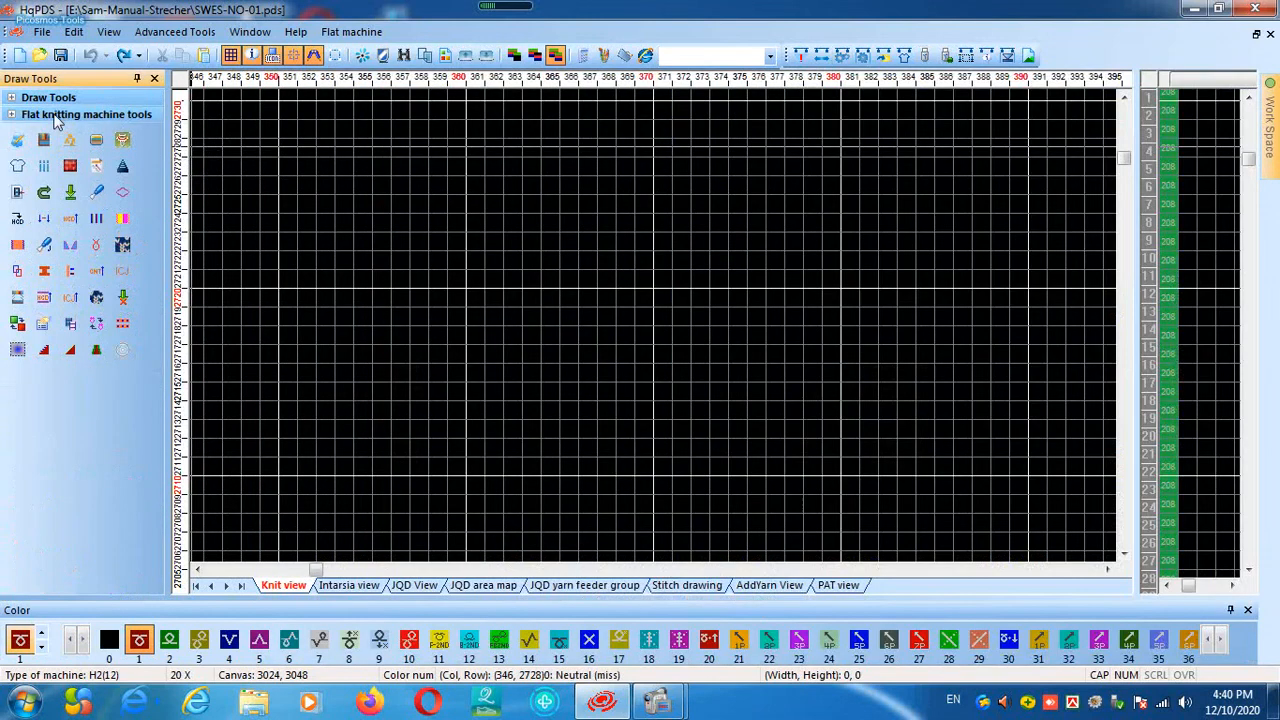
{"action": "left_click", "coordinate": [57, 118]}
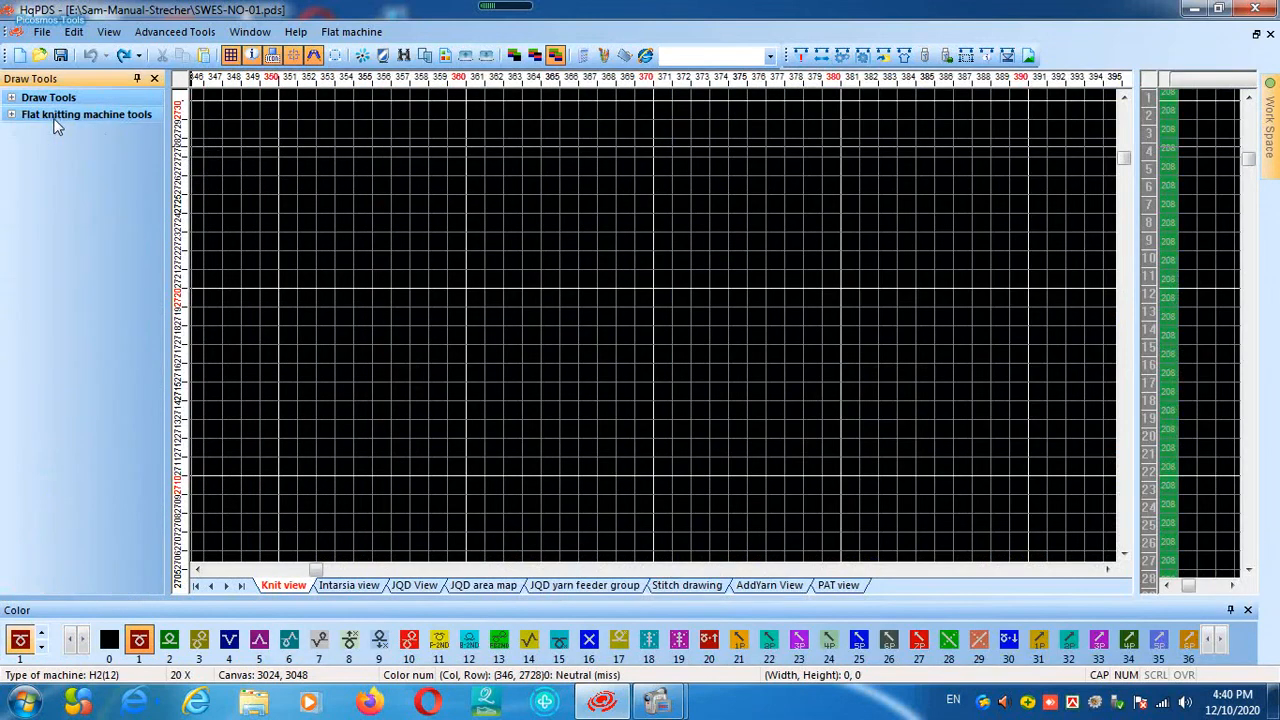
{"action": "left_click", "coordinate": [55, 117]}
{"action": "left_click", "coordinate": [54, 100]}
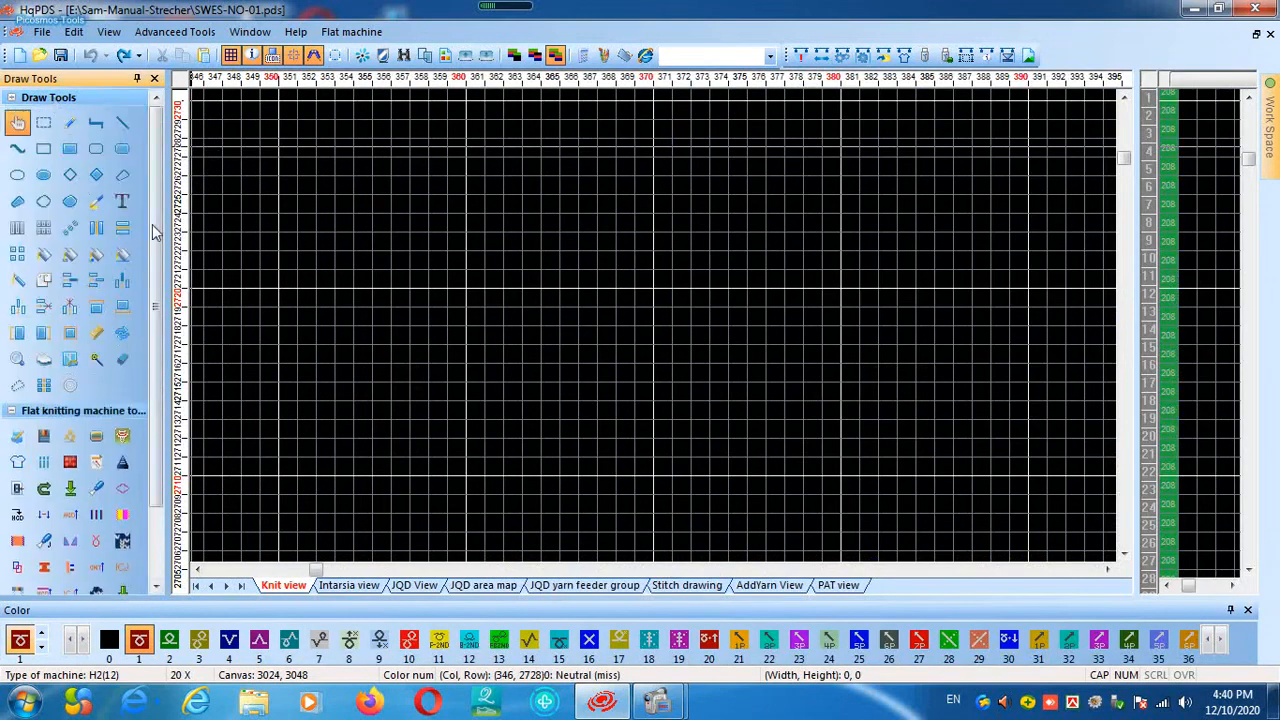
{"action": "left_click_drag", "start_coordinate": [154, 227], "coordinate": [146, 332]}
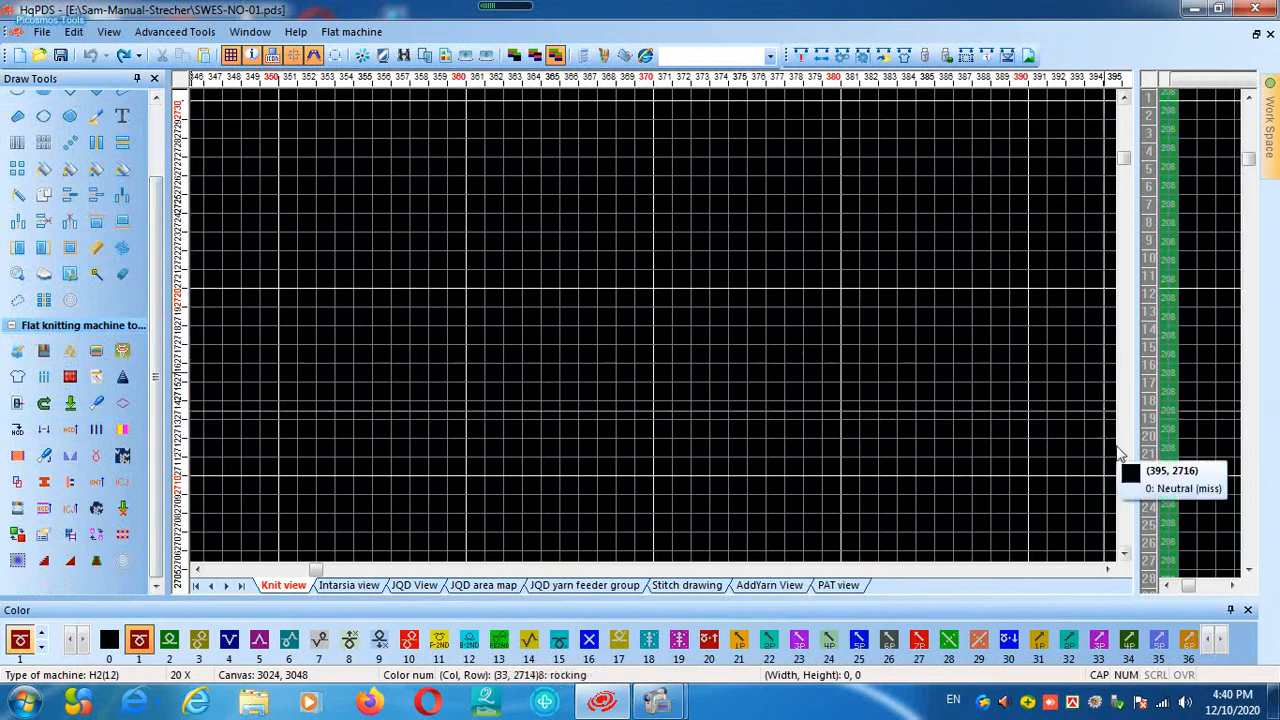
Zoom the Knit view out to 1X and look over the sample patterns across the lower and upper areas of the canvas
{"action": "left_click_drag", "start_coordinate": [1127, 162], "coordinate": [1122, 524]}
{"action": "scroll", "coordinate": [537, 338], "scroll_direction": "down", "scroll_amount": 5}
{"action": "left_click_drag", "start_coordinate": [399, 571], "coordinate": [329, 585]}
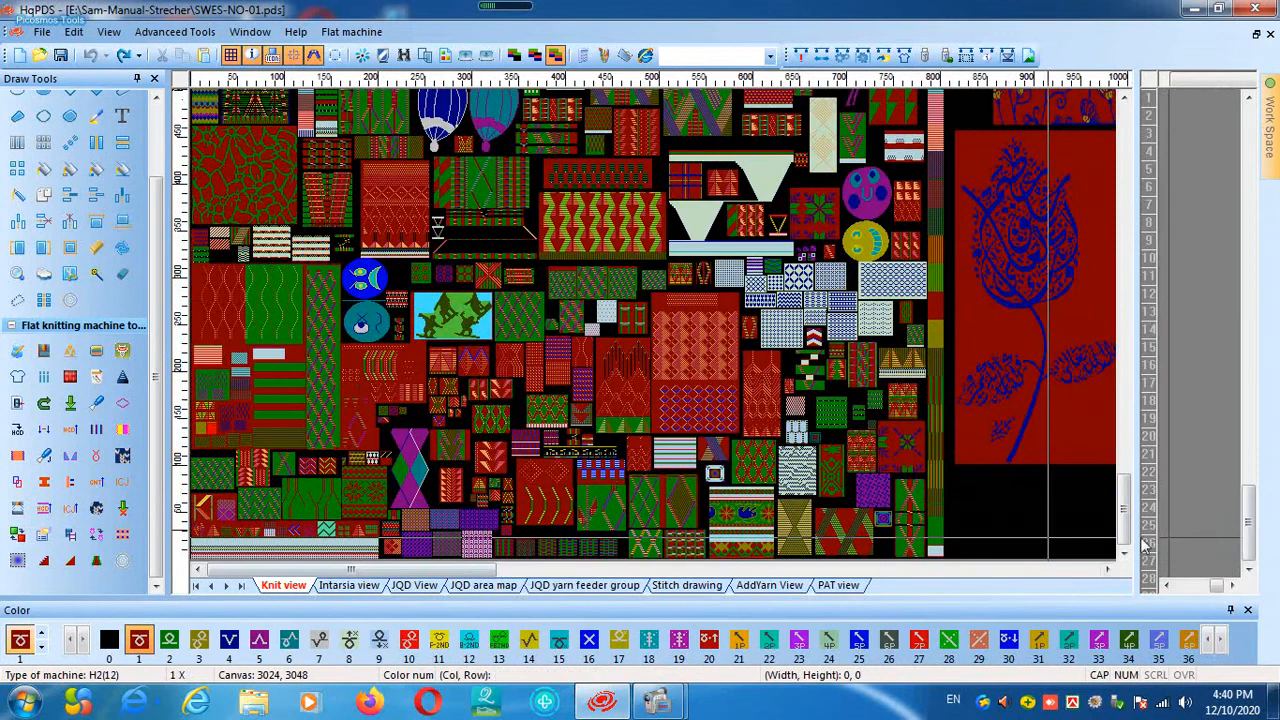
{"action": "left_click_drag", "start_coordinate": [1127, 545], "coordinate": [1147, 222]}
{"action": "left_click_drag", "start_coordinate": [423, 571], "coordinate": [285, 582]}
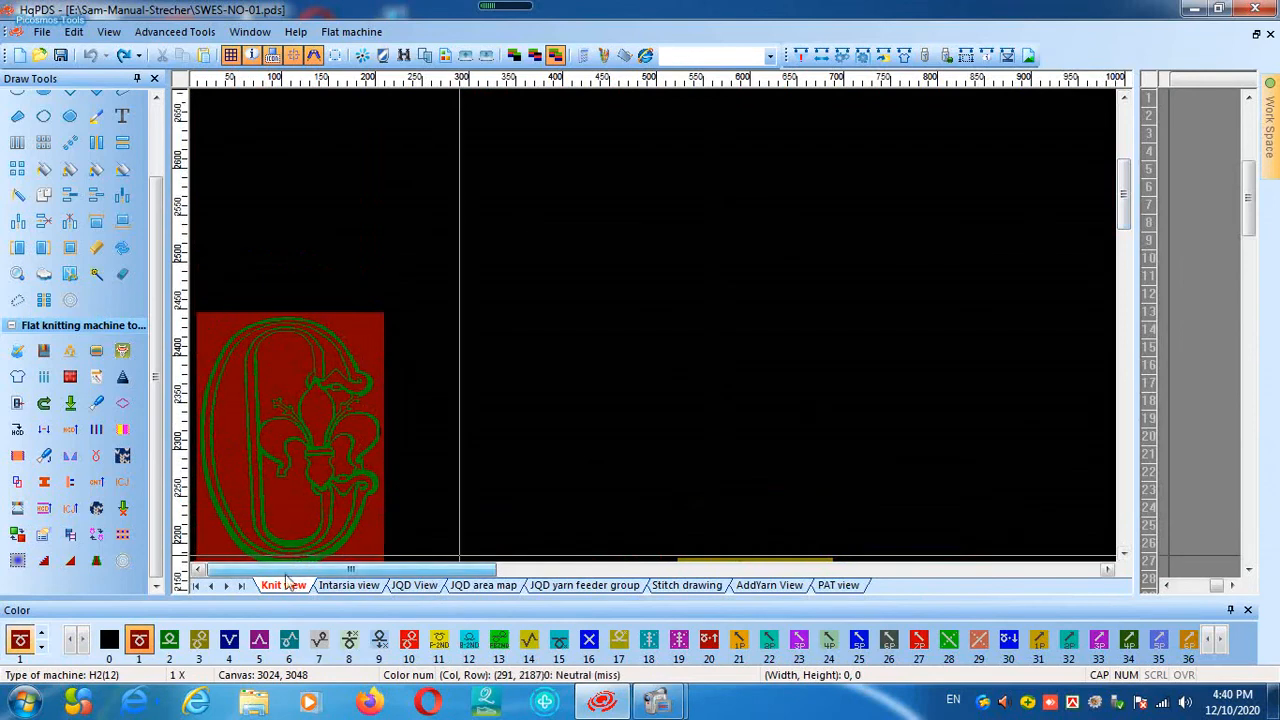
{"action": "left_click_drag", "start_coordinate": [1123, 192], "coordinate": [1127, 300]}
{"action": "left_click_drag", "start_coordinate": [1124, 311], "coordinate": [1102, 518]}
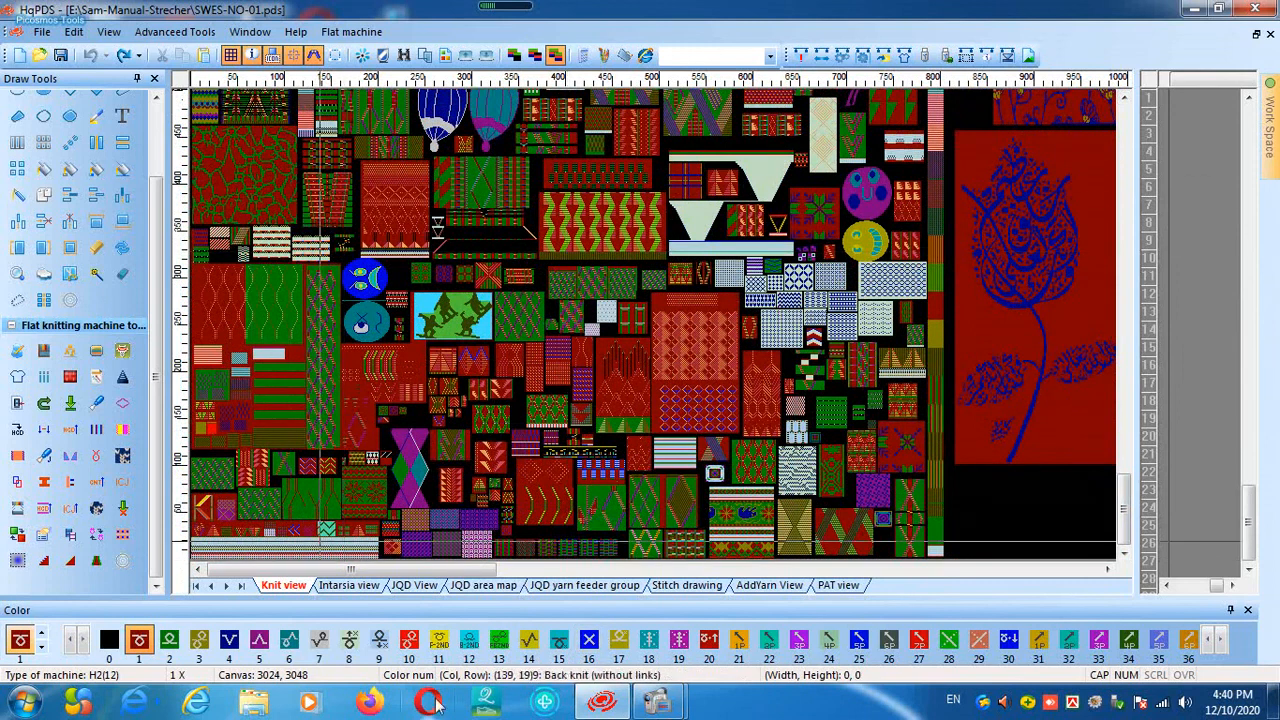
{"action": "mouse_move", "coordinate": [647, 706]}
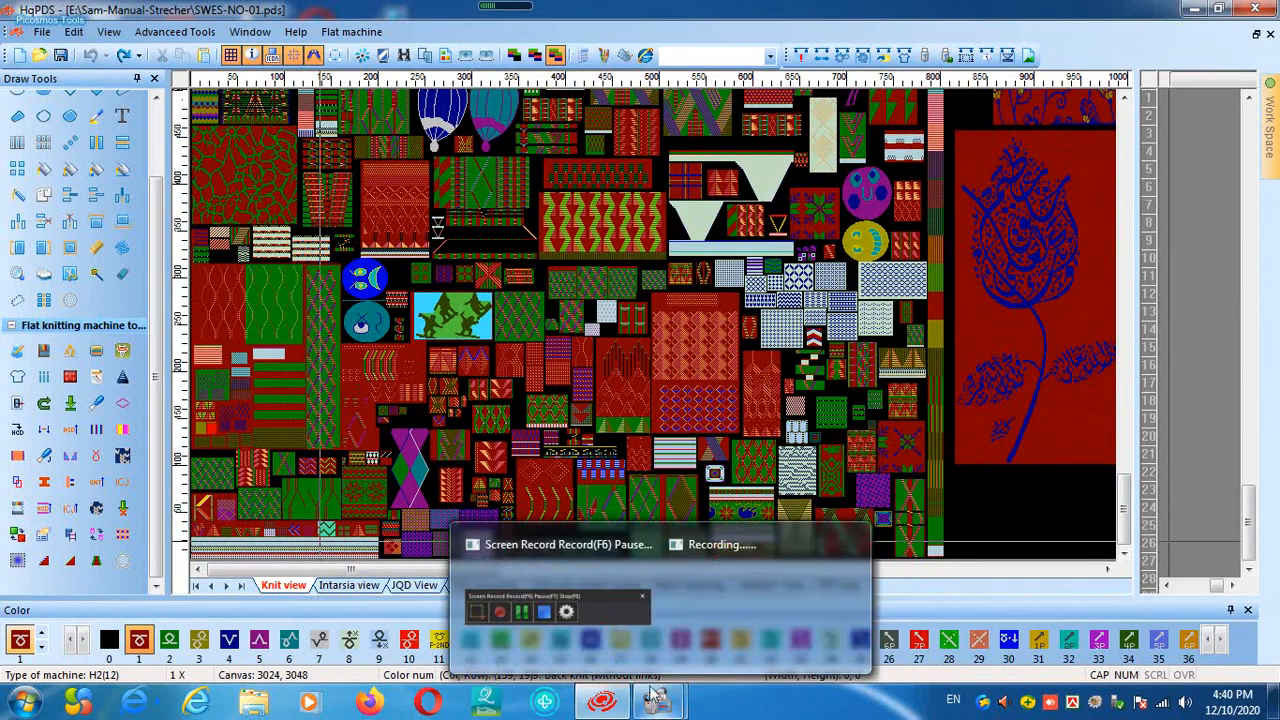